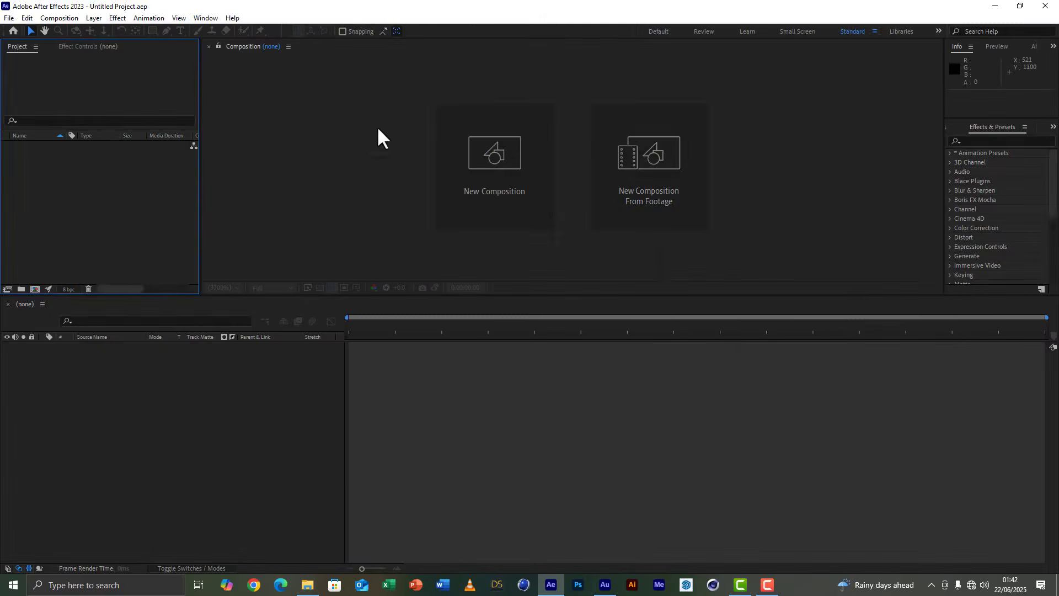
# Create a 1920x1080, 29.97 fps composition named "picture 1".
pyautogui.click(475, 144)
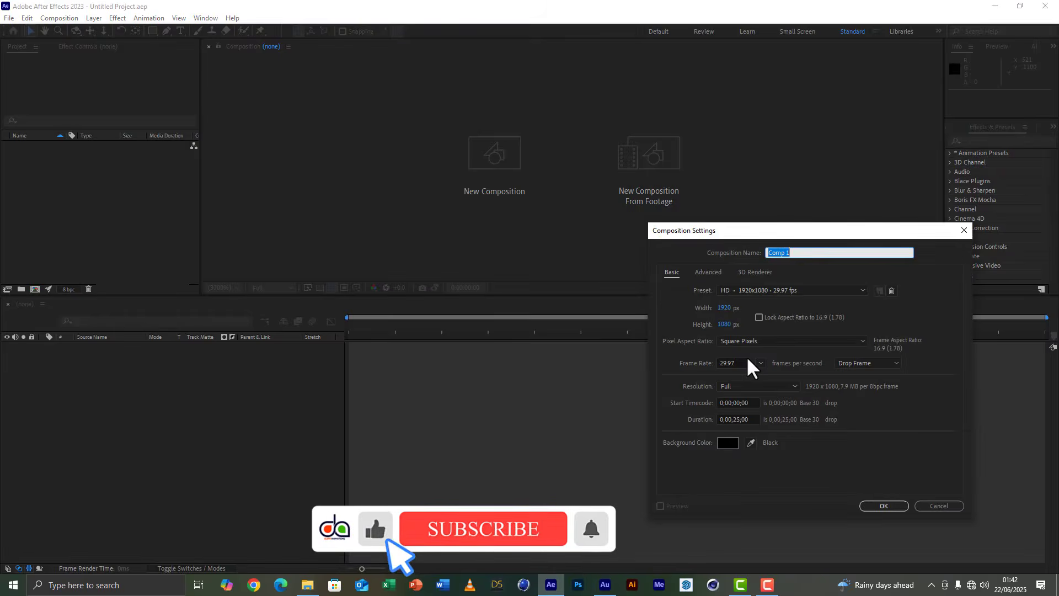
pyautogui.write('p')
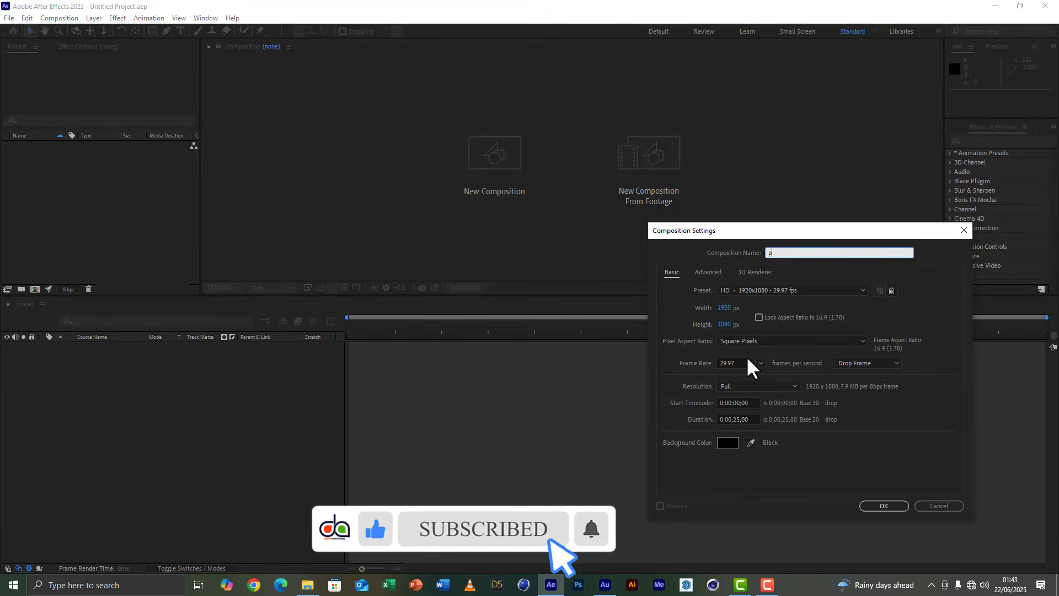
pyautogui.write('icture 1')
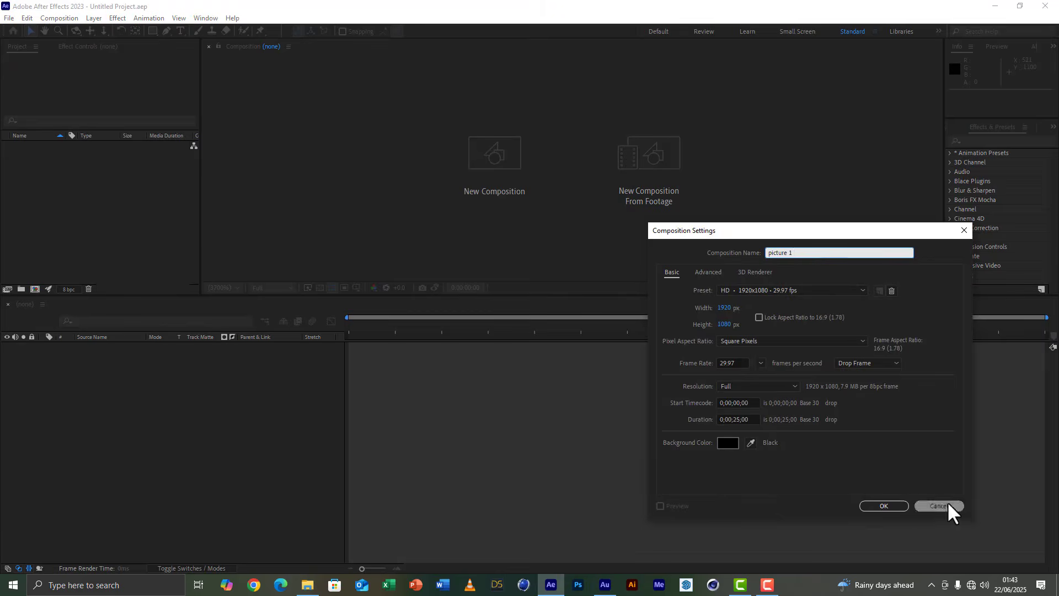
pyautogui.click(904, 505)
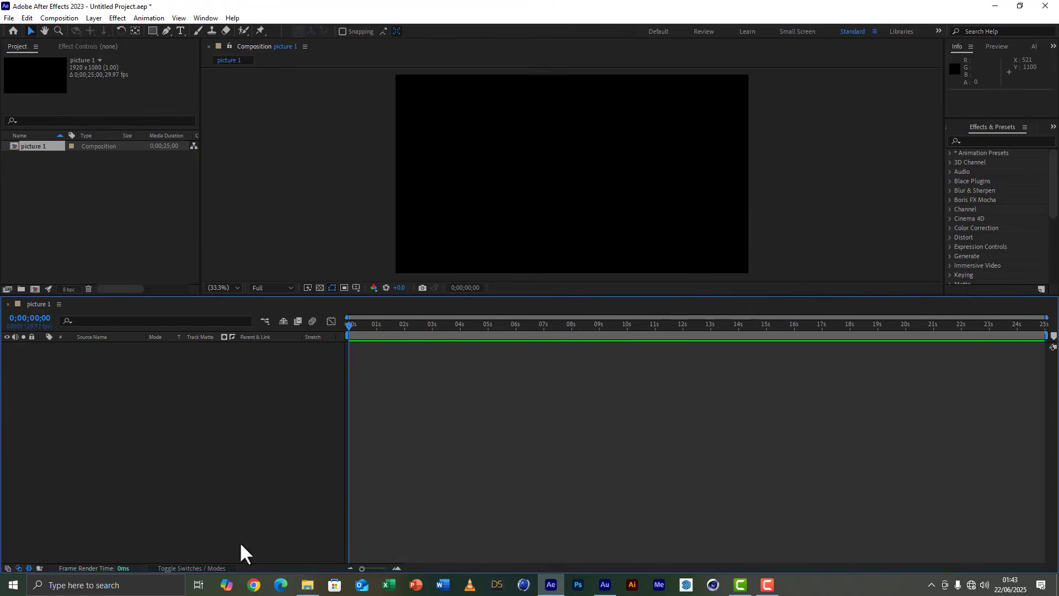
# Import beautiful-couple-dp-images-11.png from the pic folder and add it as a layer in the picture 1 composition.
pyautogui.click(304, 590)
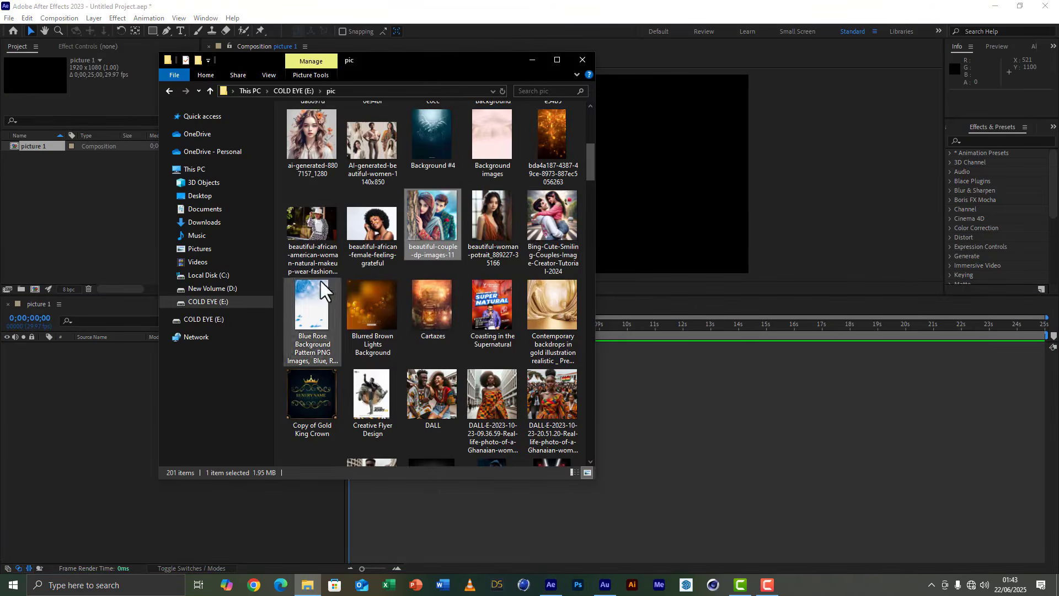
pyautogui.moveTo(443, 212); pyautogui.dragTo(78, 247)
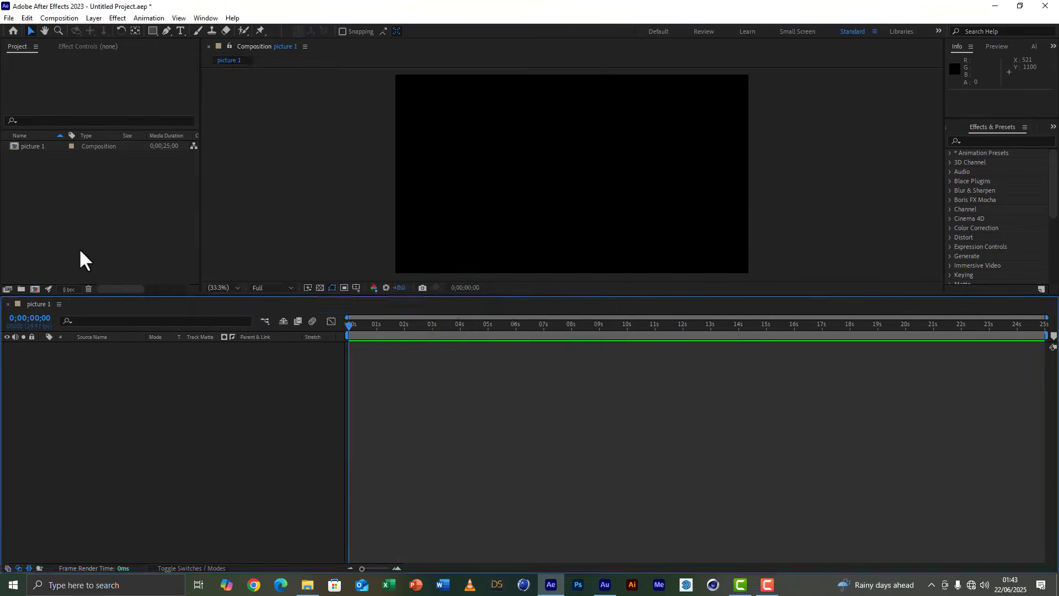
pyautogui.moveTo(41, 147); pyautogui.dragTo(131, 448)
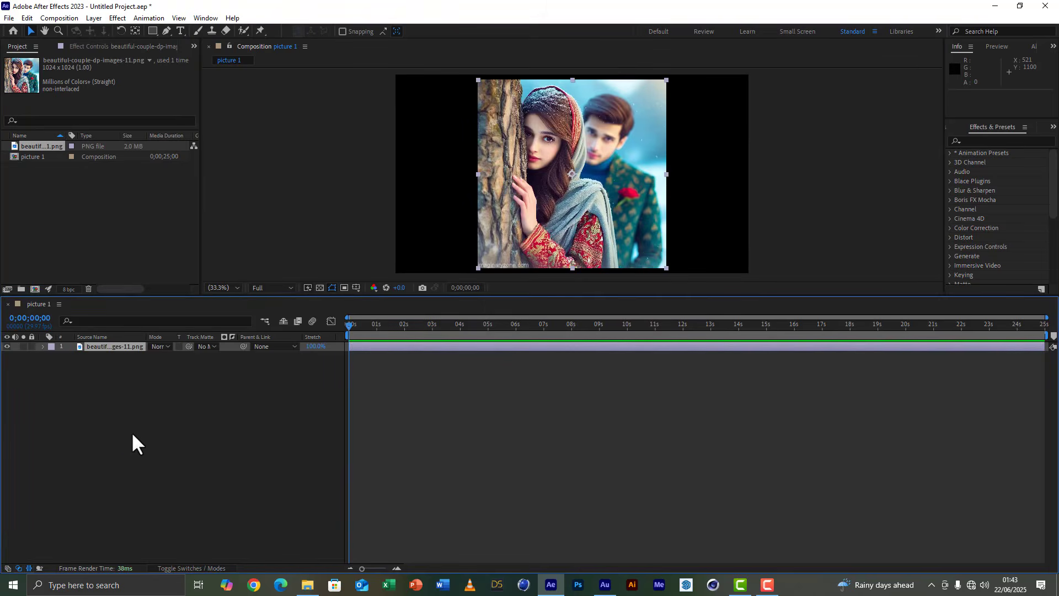
# Scale the couple image layer to 190% and move it down to position 960, 762 so the faces are framed.
pyautogui.press('s')
pyautogui.moveTo(191, 356); pyautogui.dragTo(253, 371)
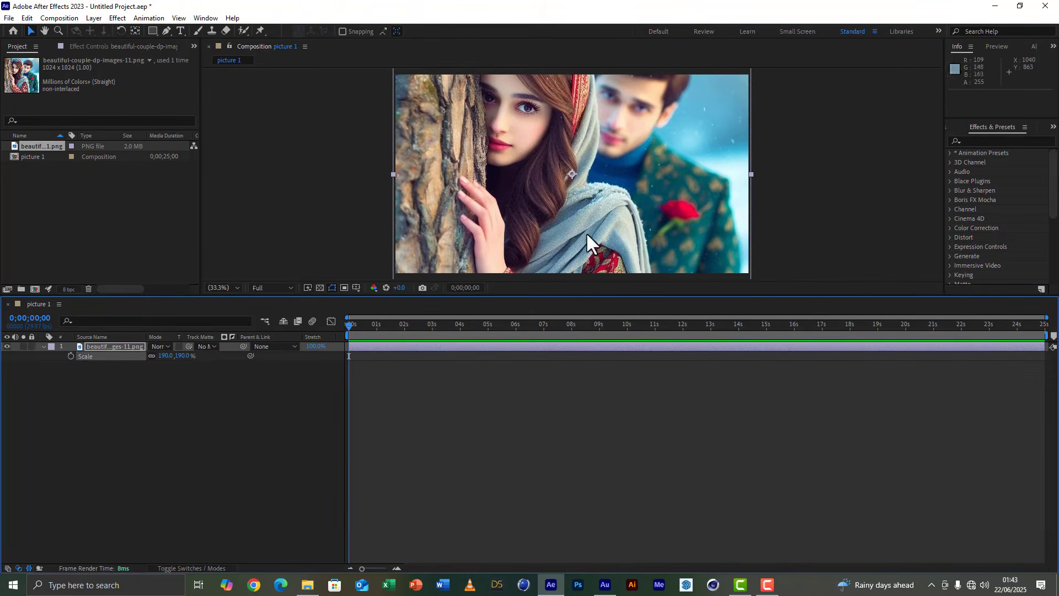
pyautogui.press('Down')
pyautogui.press('Down')
pyautogui.press('Down')
pyautogui.press('Down')
pyautogui.press('Down')
pyautogui.press('Down')
pyautogui.press('Down')
pyautogui.press('Down')
pyautogui.press('Down')
pyautogui.press('Down')
pyautogui.press('Down')
pyautogui.press('Down')
pyautogui.press('Down')
pyautogui.press('Down')
pyautogui.press('Down')
pyautogui.press('Down')
pyautogui.press('Down')
pyautogui.press('Down')
pyautogui.press('Down')
pyautogui.press('Down')
pyautogui.press('Down')
pyautogui.press('Down')
pyautogui.press('Down')
pyautogui.press('Down')
pyautogui.press('Down')
pyautogui.press('Down')
pyautogui.press('Down')
pyautogui.press('Down')
pyautogui.press('Down')
pyautogui.press('Down')
pyautogui.press('Down')
pyautogui.press('Down')
pyautogui.press('Down')
pyautogui.press('Down')
pyautogui.press('Down')
pyautogui.press('Down')
pyautogui.press('Down')
pyautogui.press('Down')
pyautogui.press('Down')
pyautogui.press('Down')
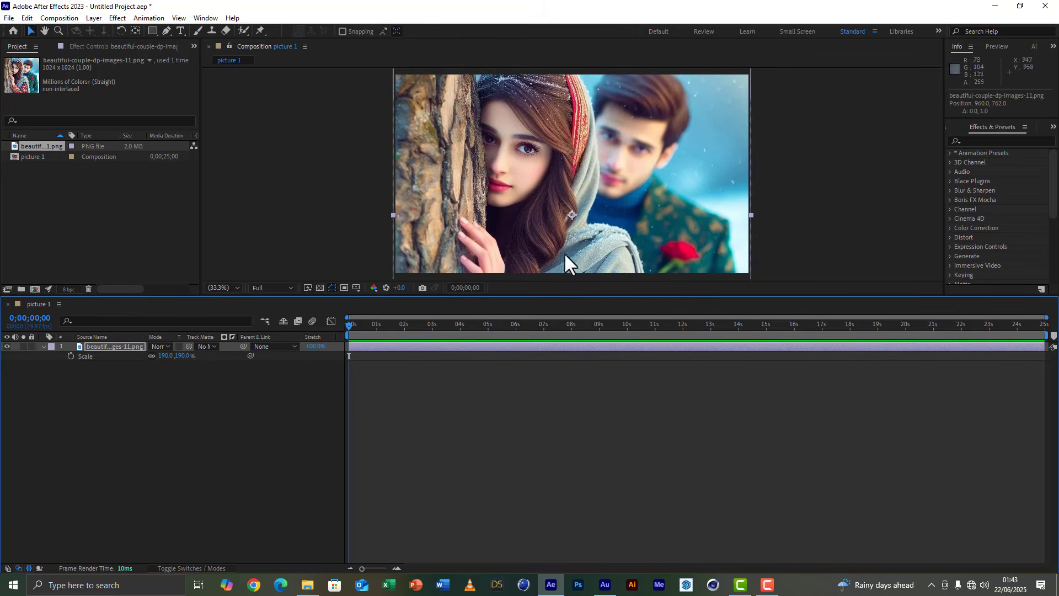
# Create another 1920x1080, 29.97 fps composition named "texture 1".
pyautogui.click(34, 290)
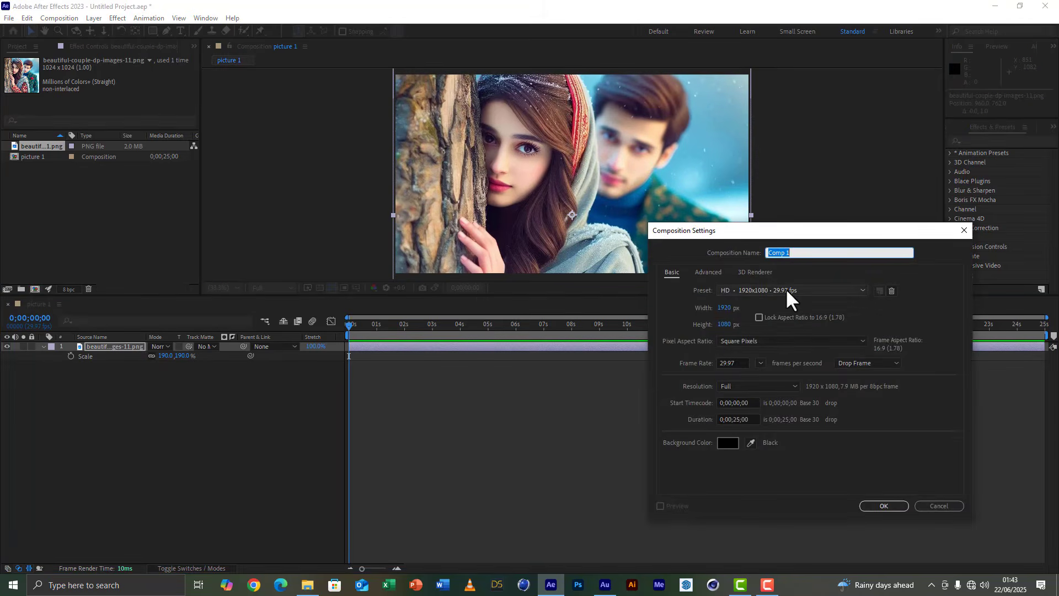
pyautogui.write('tec')
pyautogui.press('BackSpace')
pyautogui.write('xture 1')
pyautogui.click(881, 506)
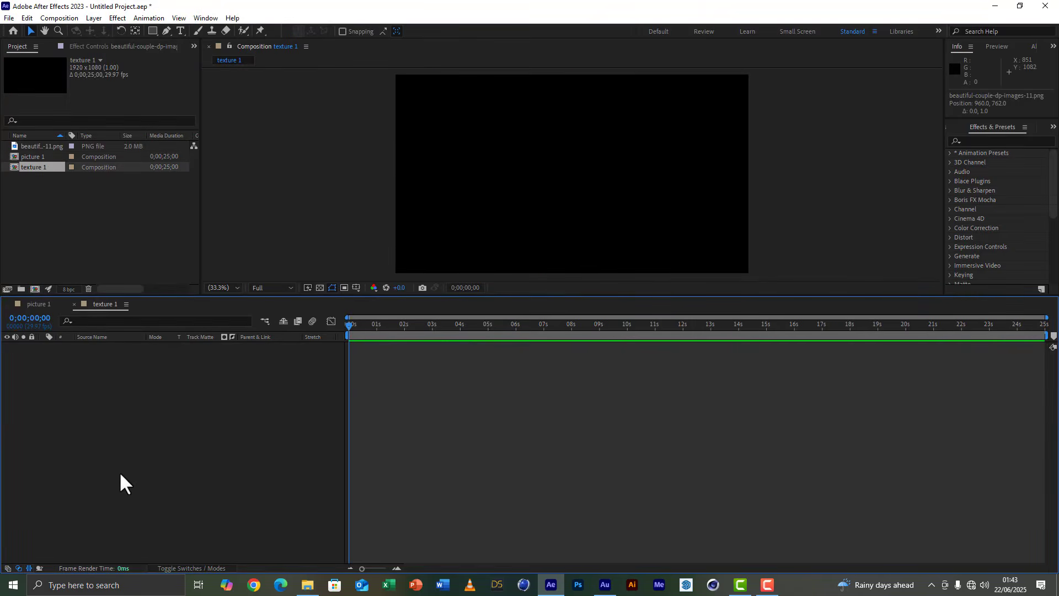
# Add a white 1920x1080 solid layer to the texture 1 composition.
pyautogui.rightClick(113, 392)
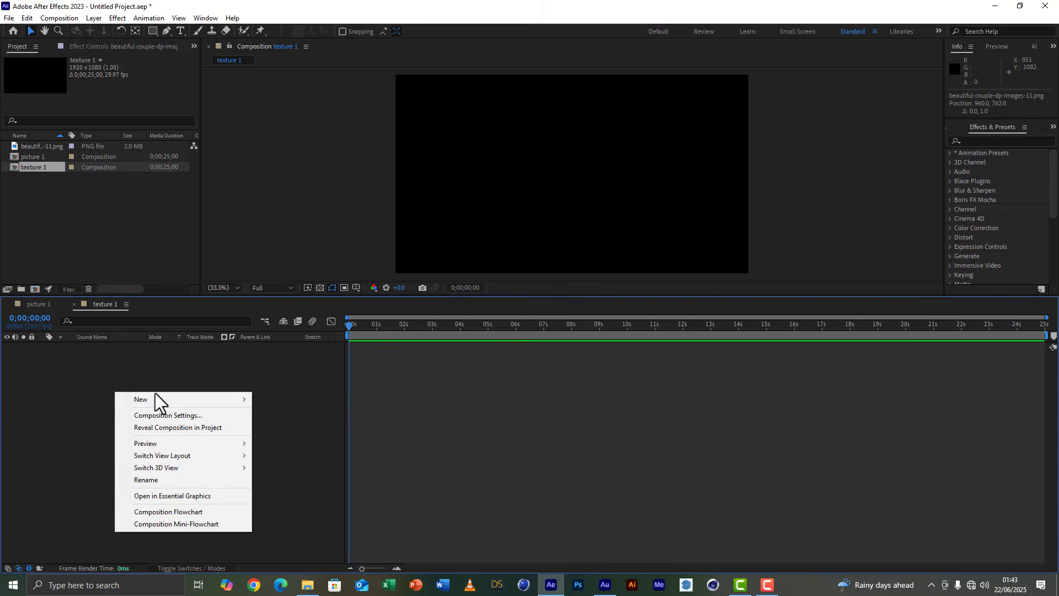
pyautogui.moveTo(165, 399)
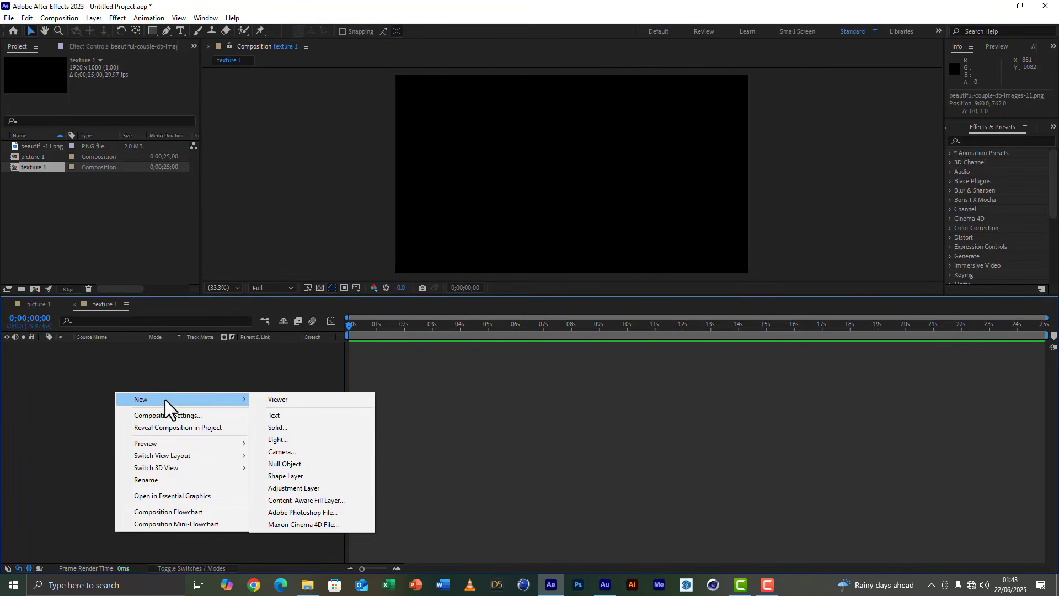
pyautogui.click(293, 427)
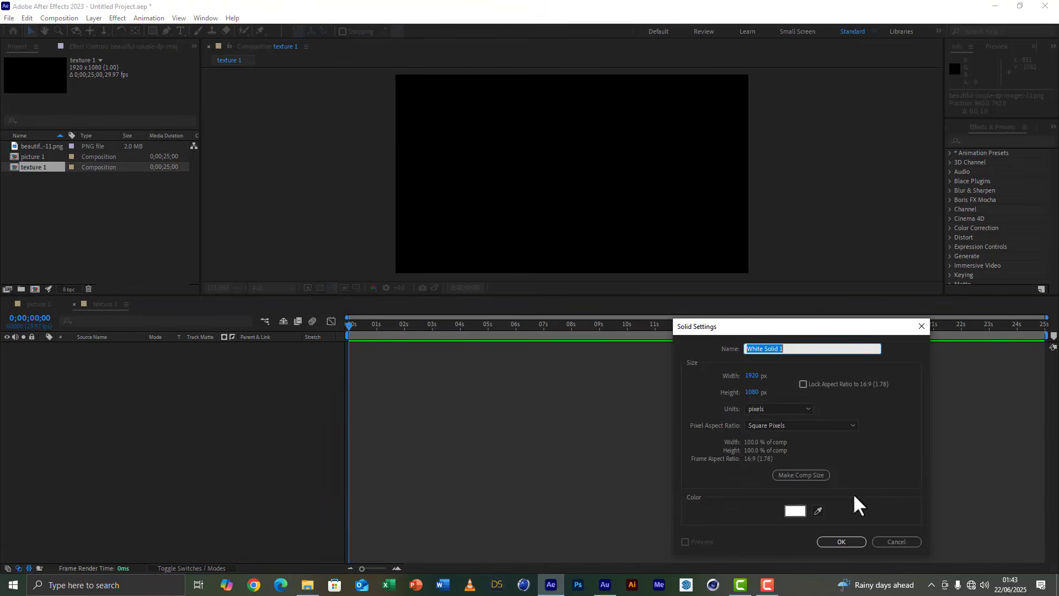
pyautogui.click(835, 542)
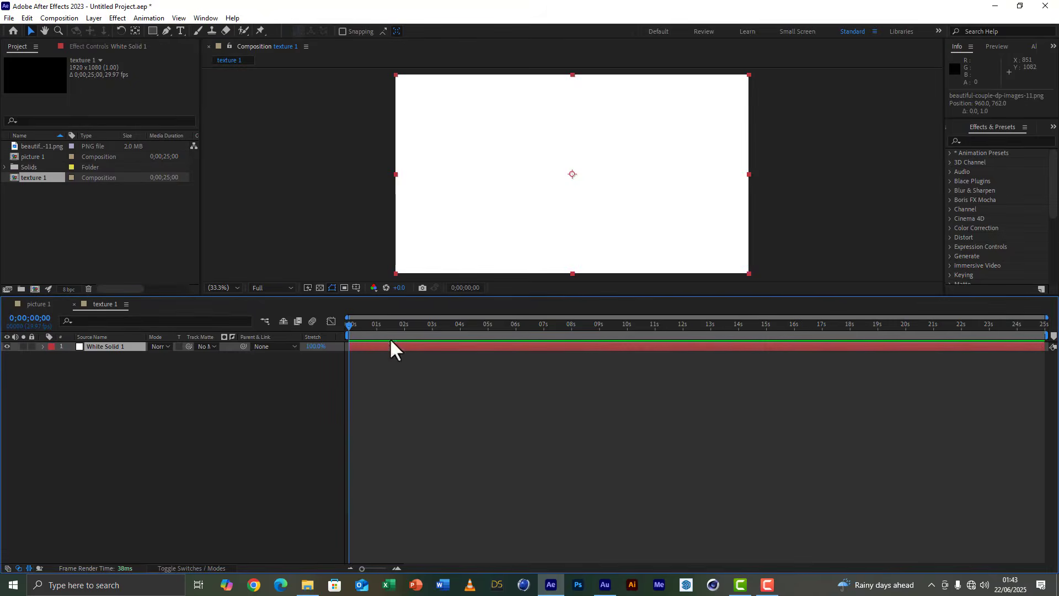
# Apply the Grid effect to the white solid and set its corner point to 1280, 809.
pyautogui.click(1004, 141)
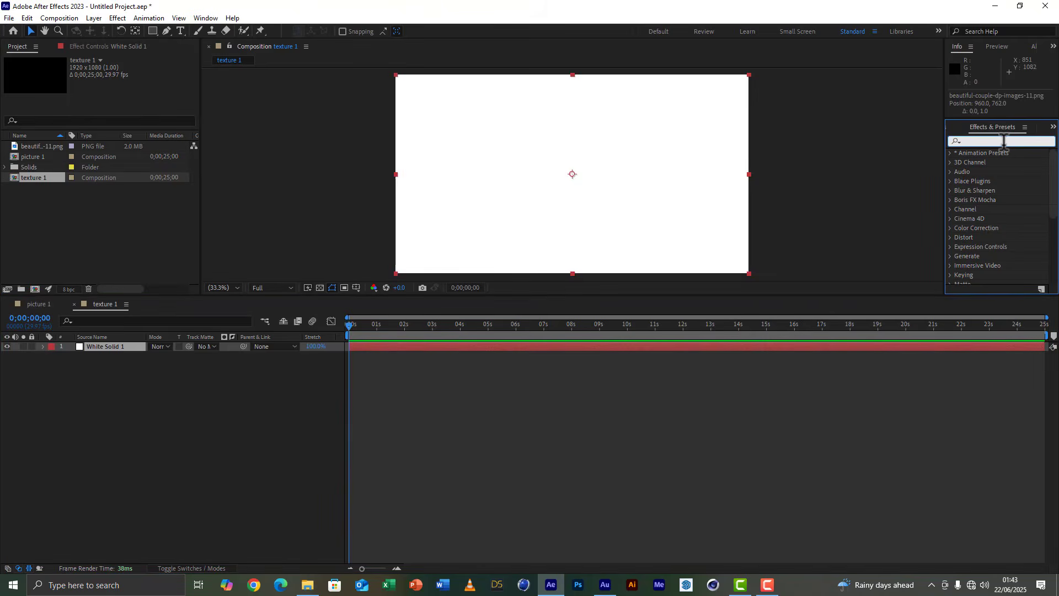
pyautogui.write('grid')
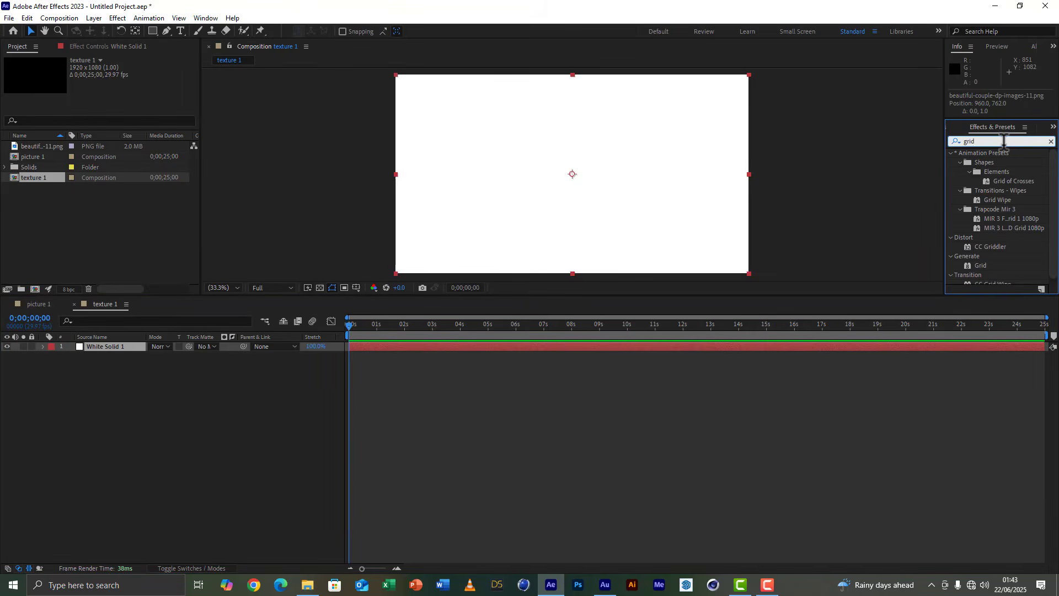
pyautogui.doubleClick(983, 265)
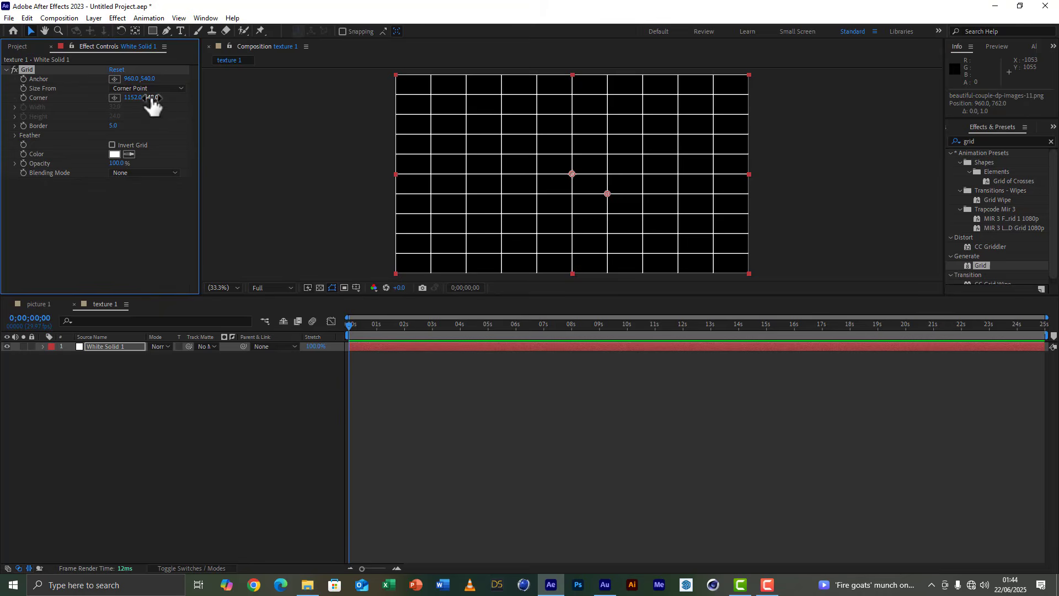
pyautogui.moveTo(150, 97); pyautogui.dragTo(238, 100)
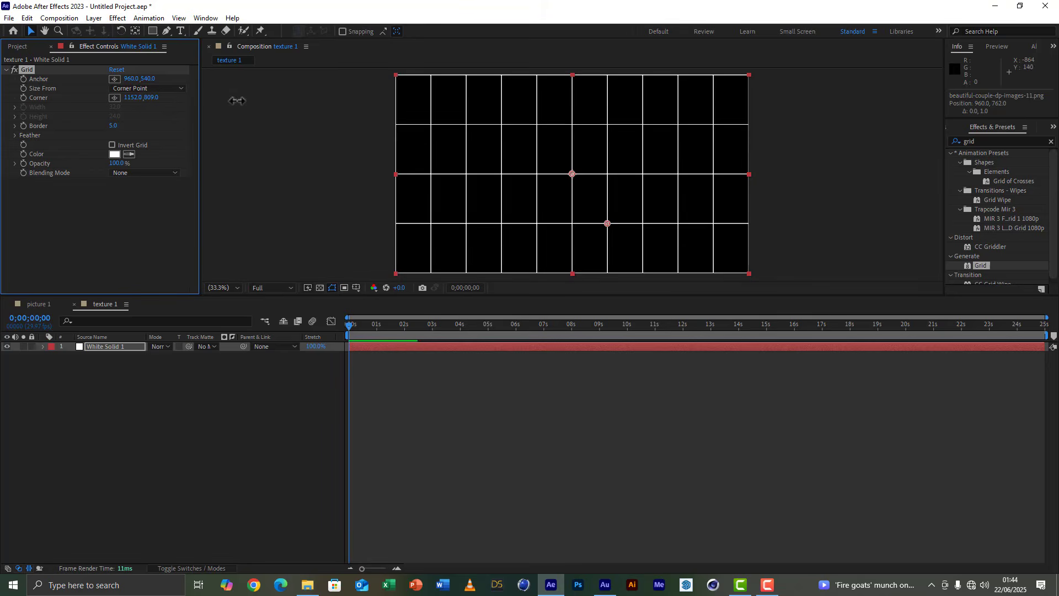
pyautogui.moveTo(132, 103); pyautogui.dragTo(218, 116)
# Set the grid layer's opacity to 10%.
pyautogui.click(95, 346)
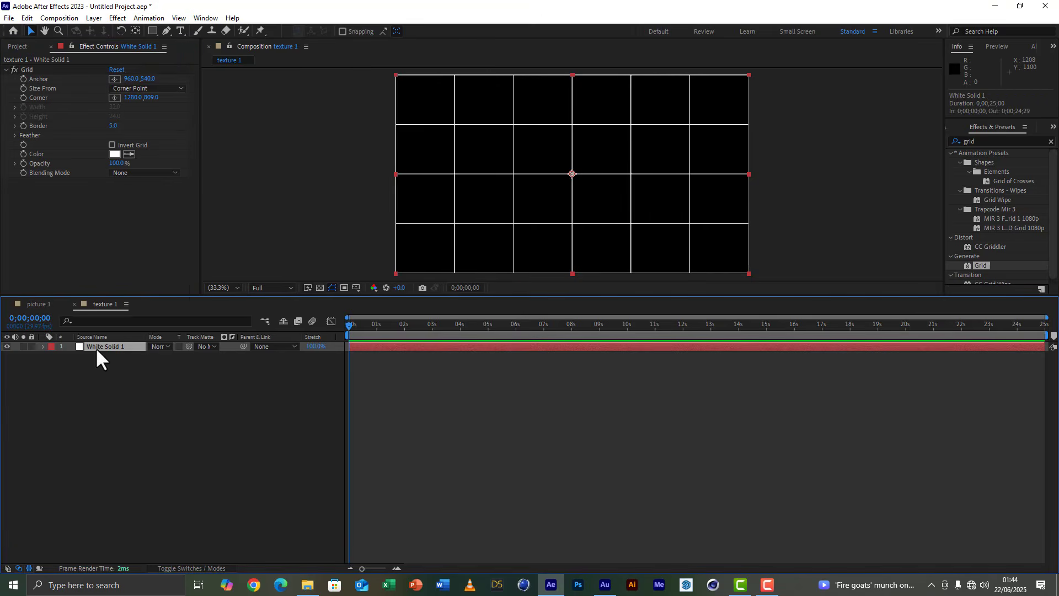
pyautogui.press('t')
pyautogui.click(157, 356)
pyautogui.write('10')
pyautogui.press('Return')
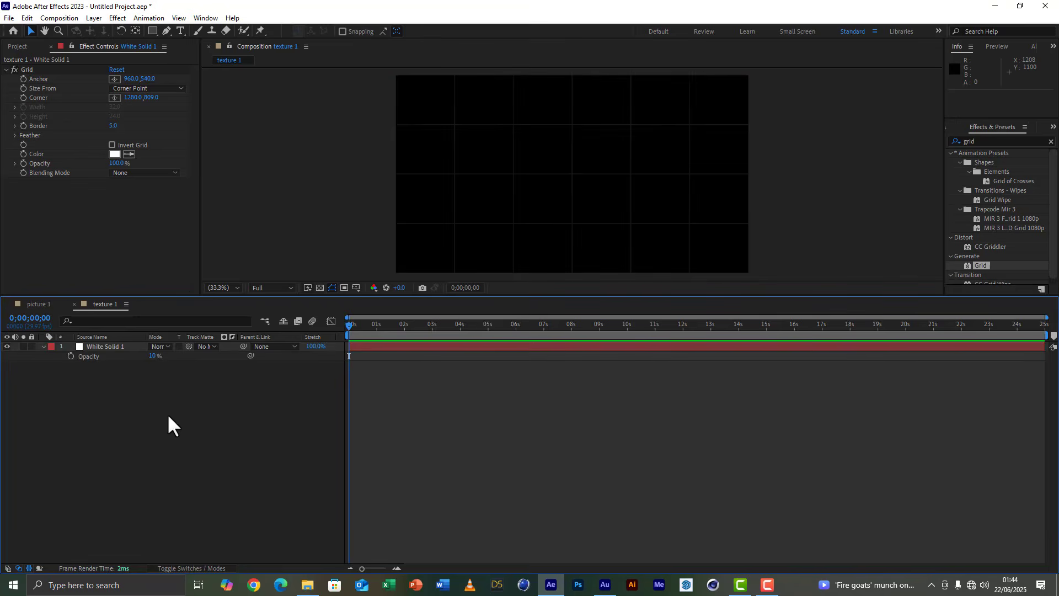
# Duplicate the grid layer, set the lower copy's opacity to 40%, and collapse its properties.
pyautogui.click(110, 353)
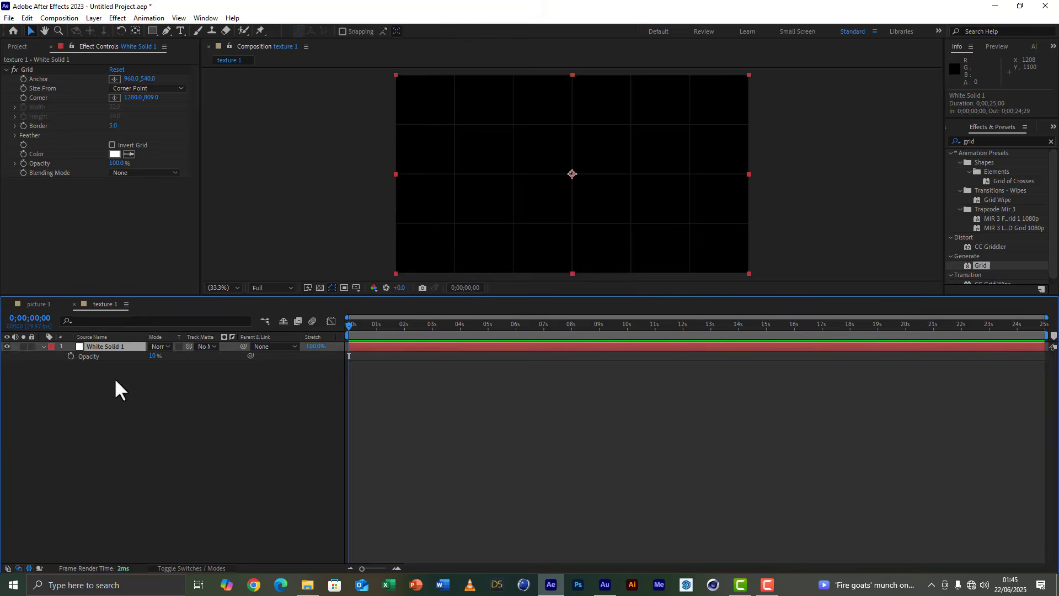
pyautogui.hotkey('ctrl', 'd')
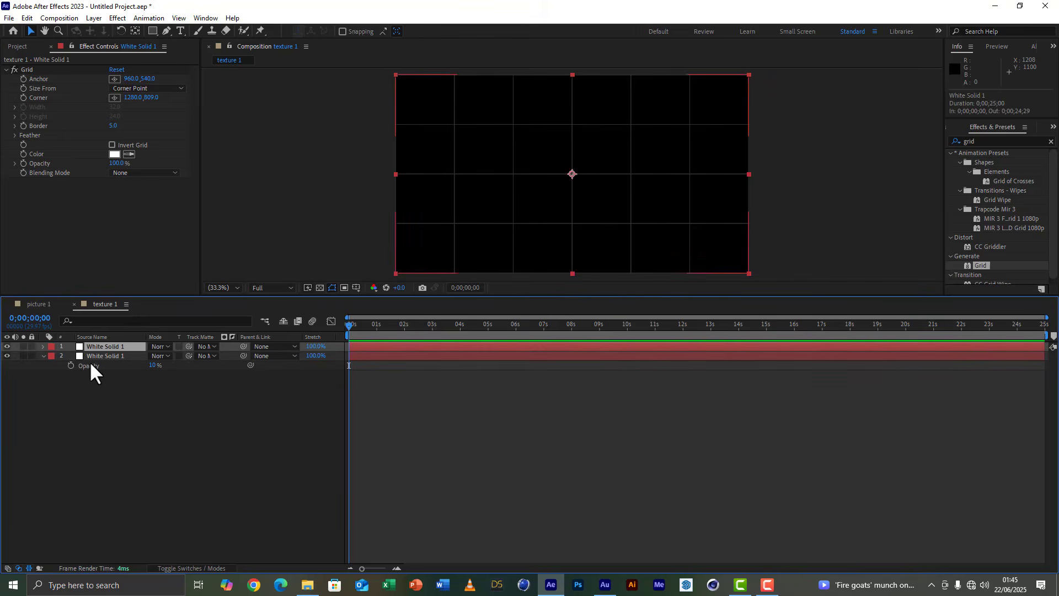
pyautogui.click(154, 366)
pyautogui.write('40')
pyautogui.click(172, 423)
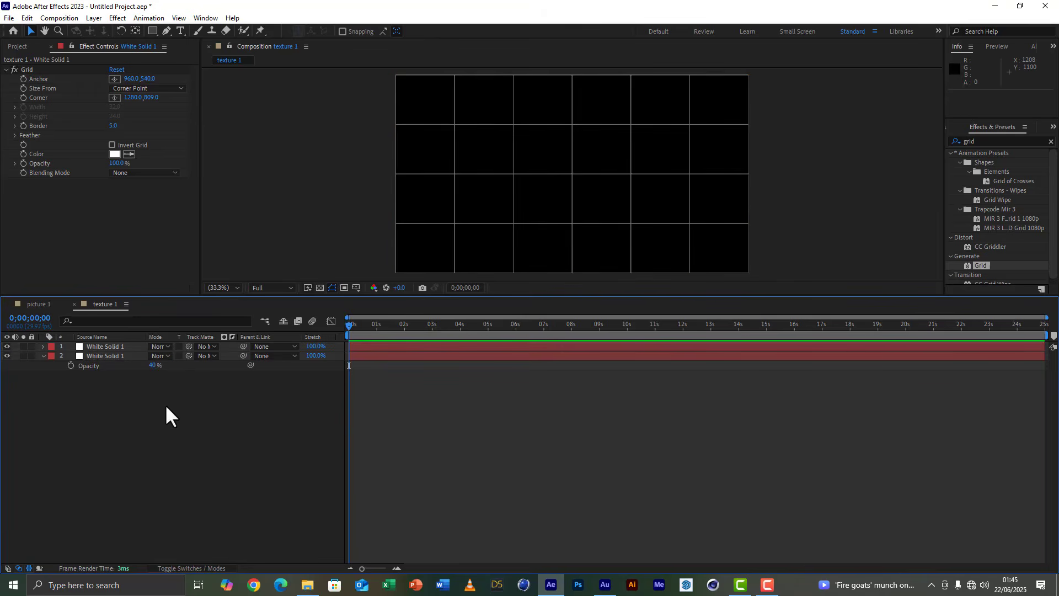
pyautogui.click(91, 355)
pyautogui.click(42, 356)
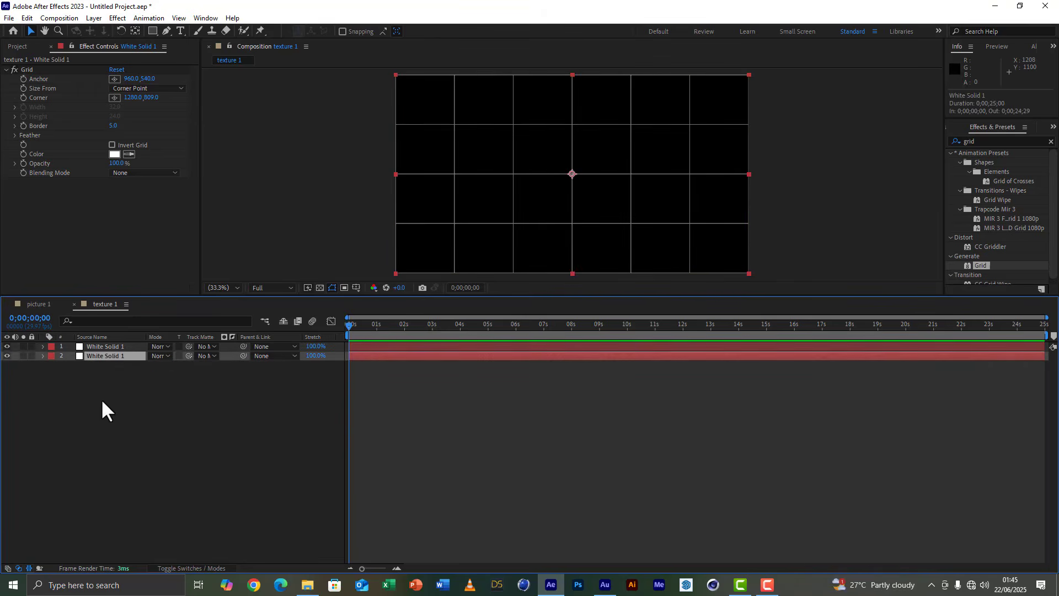
# Add a white 1920x1080 solid named "circle" above the lower grid layer.
pyautogui.rightClick(161, 409)
pyautogui.moveTo(198, 418)
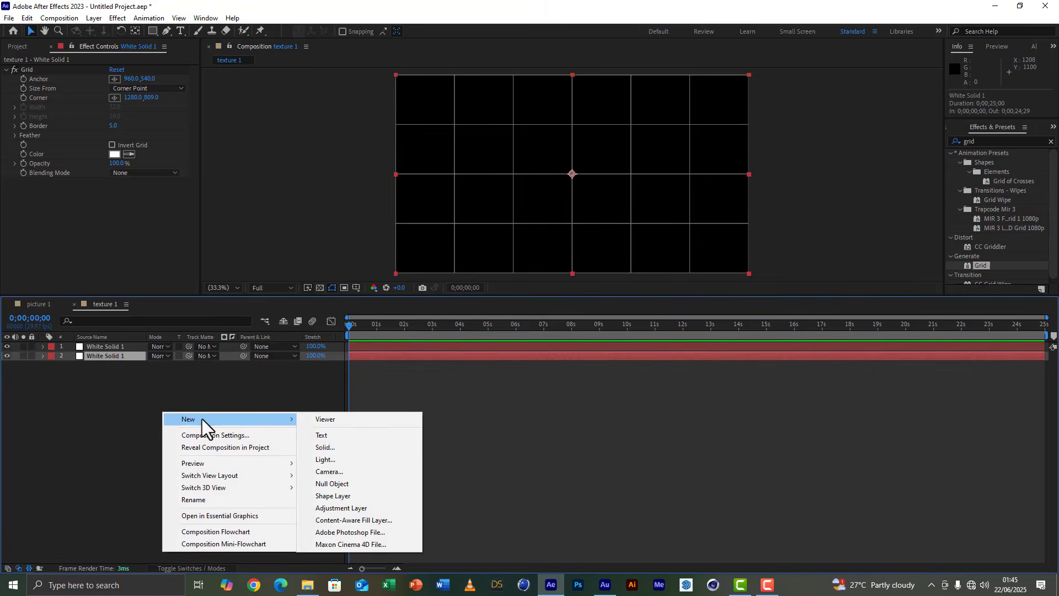
pyautogui.click(343, 445)
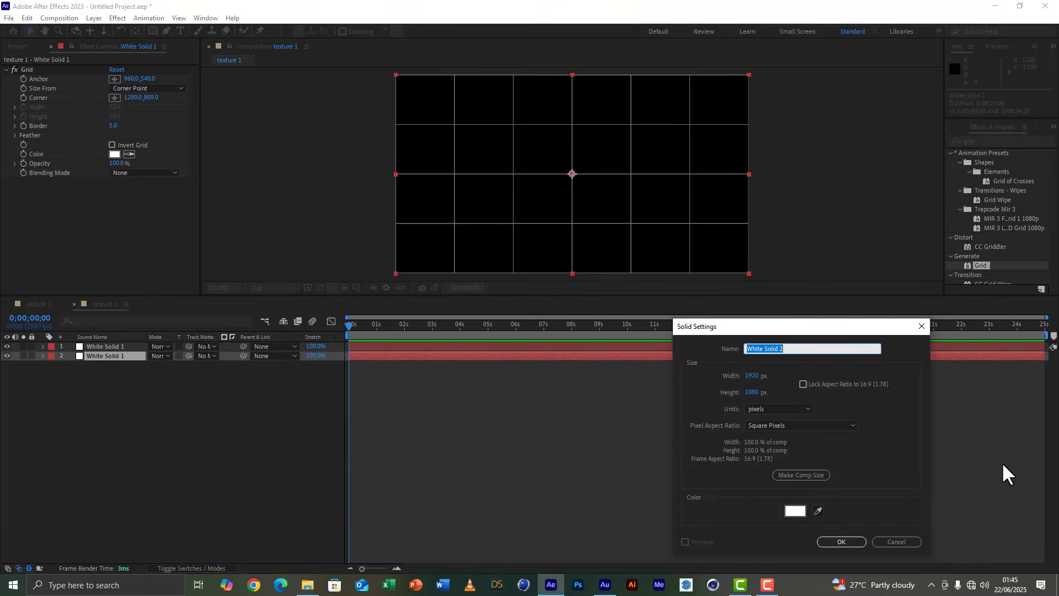
pyautogui.write('circle')
pyautogui.click(841, 542)
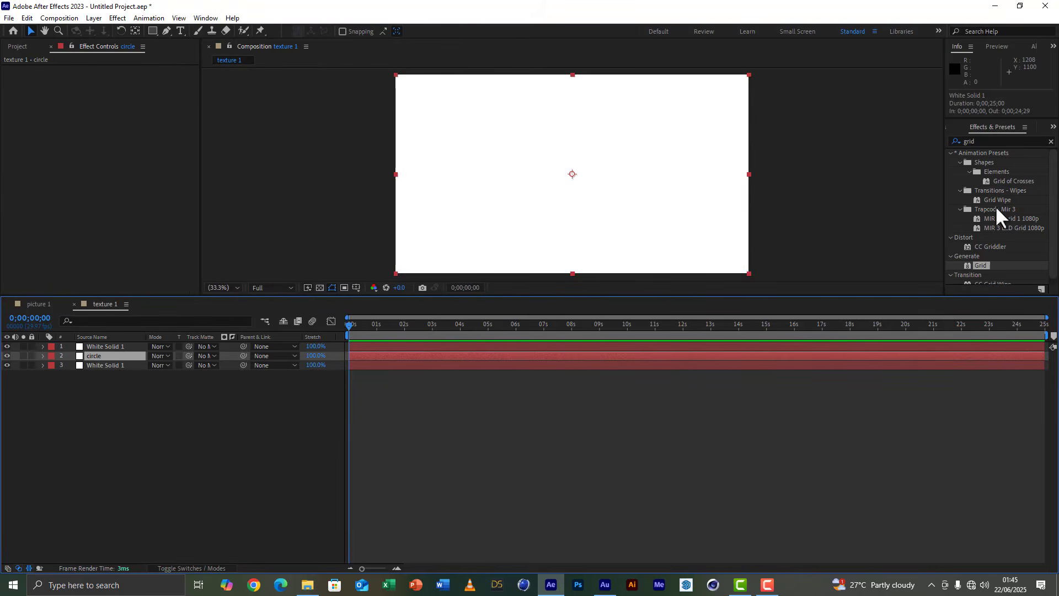
# Apply the Circle effect to the circle solid and scale the layer down to 28%.
pyautogui.click(1000, 139)
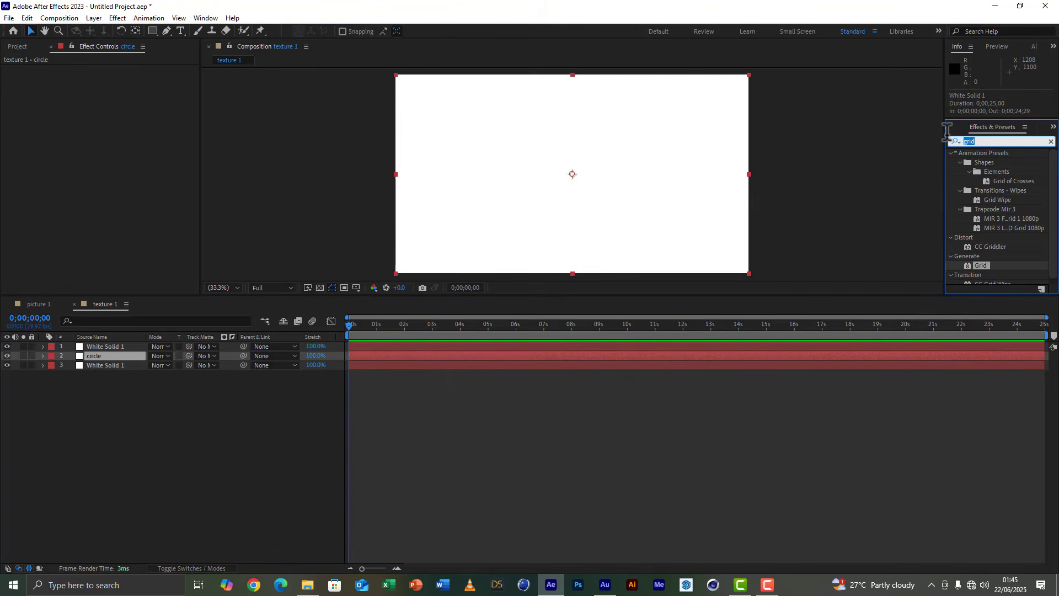
pyautogui.write('circle')
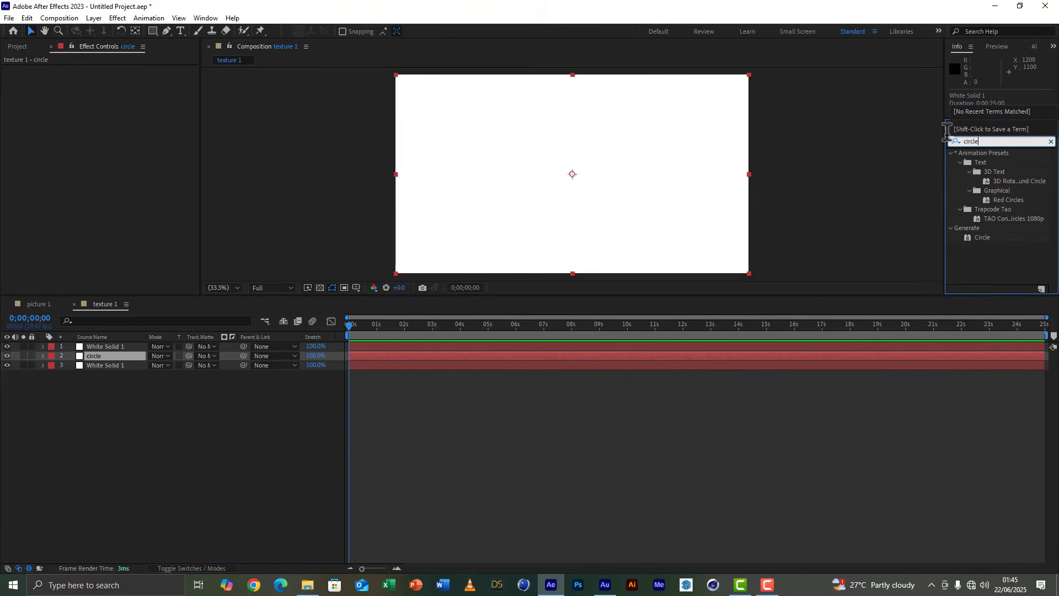
pyautogui.doubleClick(984, 236)
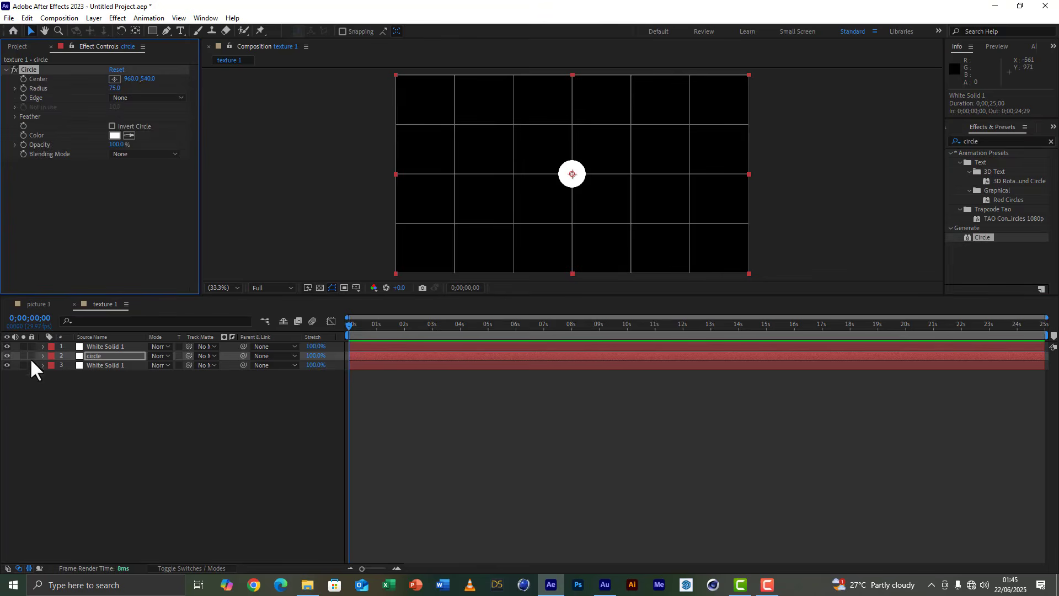
pyautogui.press('s')
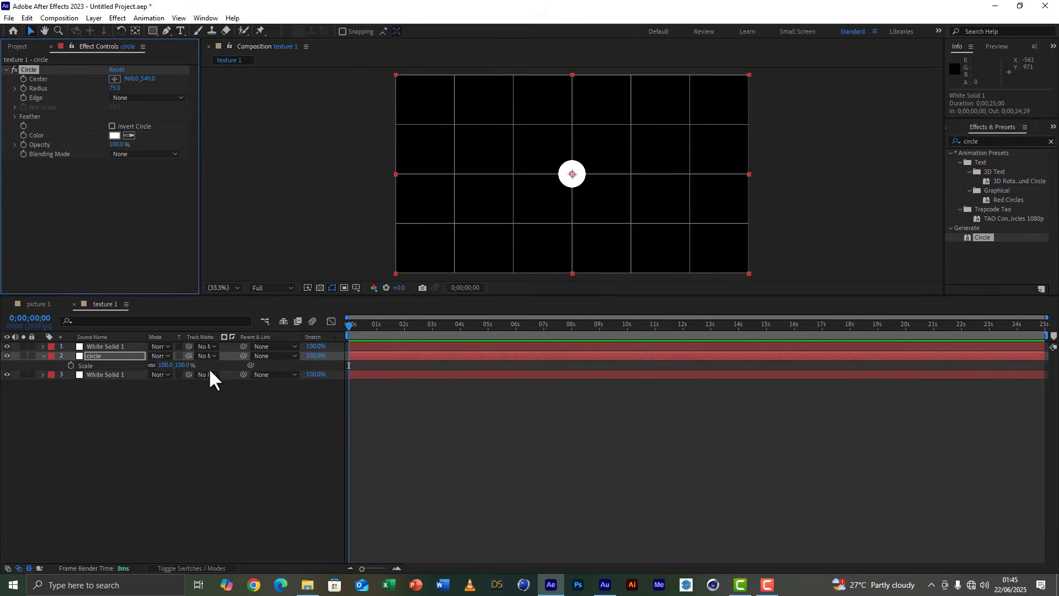
pyautogui.moveTo(189, 372); pyautogui.dragTo(160, 376)
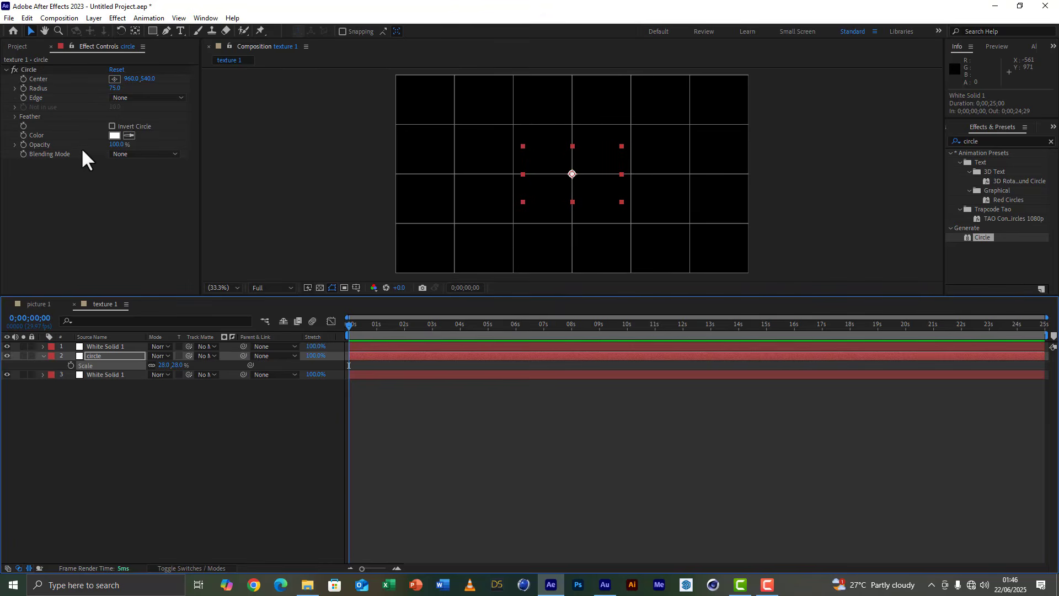
# Set the Circle effect's color to black (000000) and invert the circle.
pyautogui.click(115, 135)
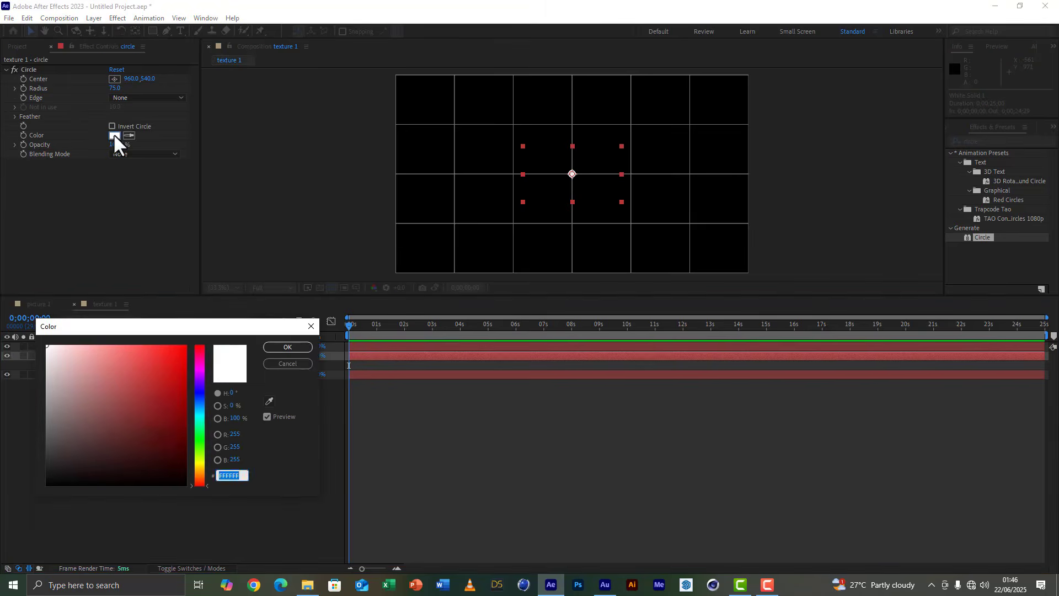
pyautogui.moveTo(147, 431); pyautogui.dragTo(269, 571)
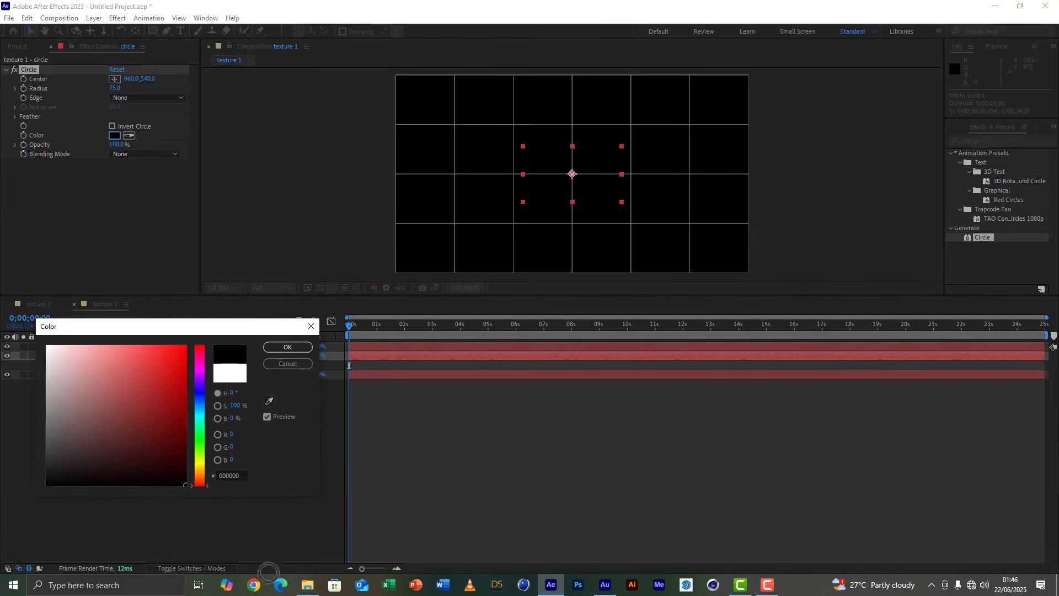
pyautogui.click(296, 346)
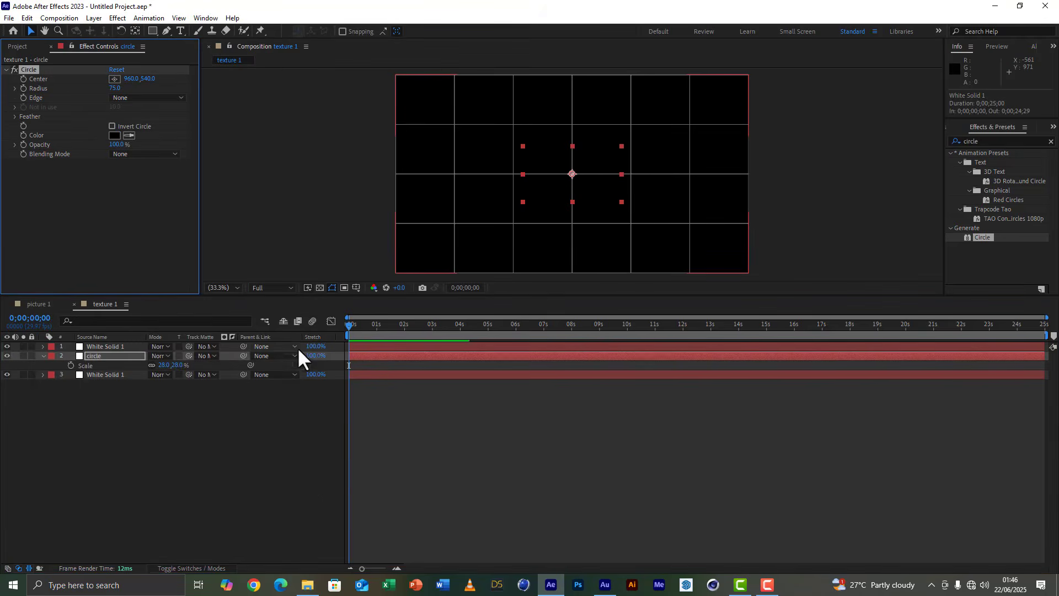
pyautogui.click(112, 126)
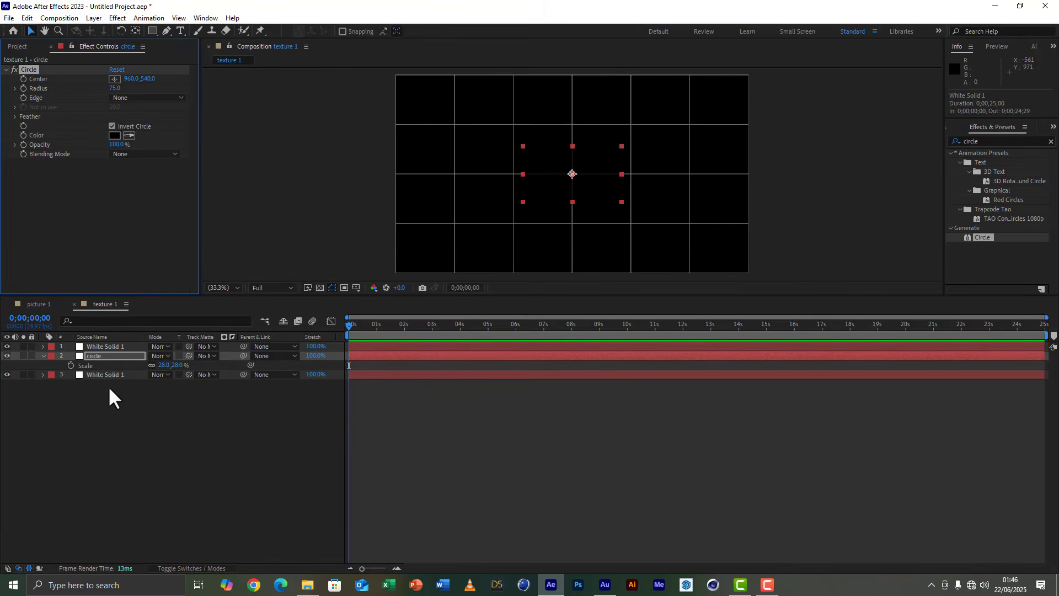
pyautogui.click(258, 450)
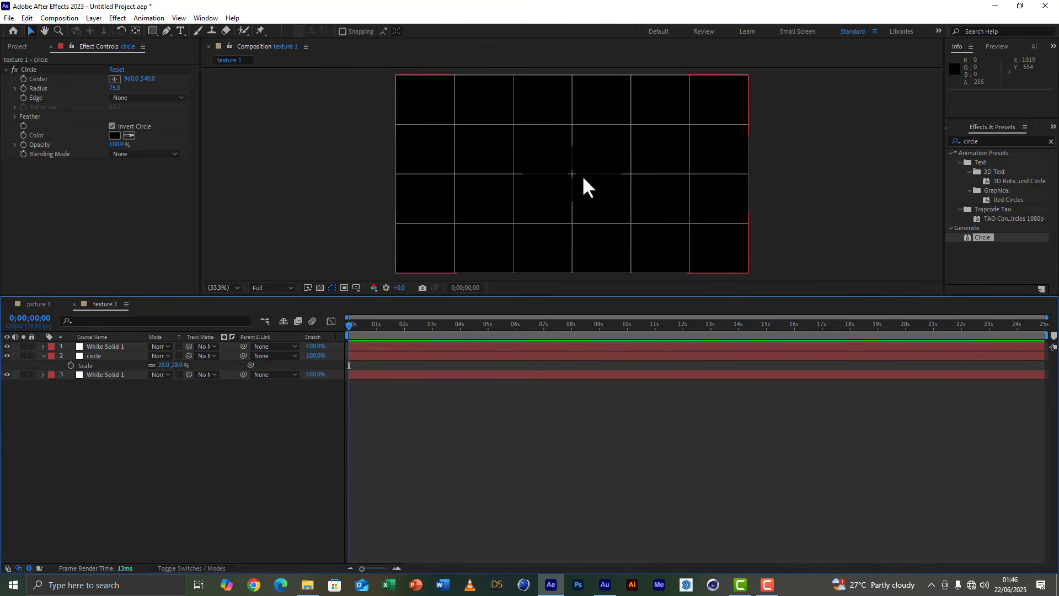
pyautogui.click(123, 364)
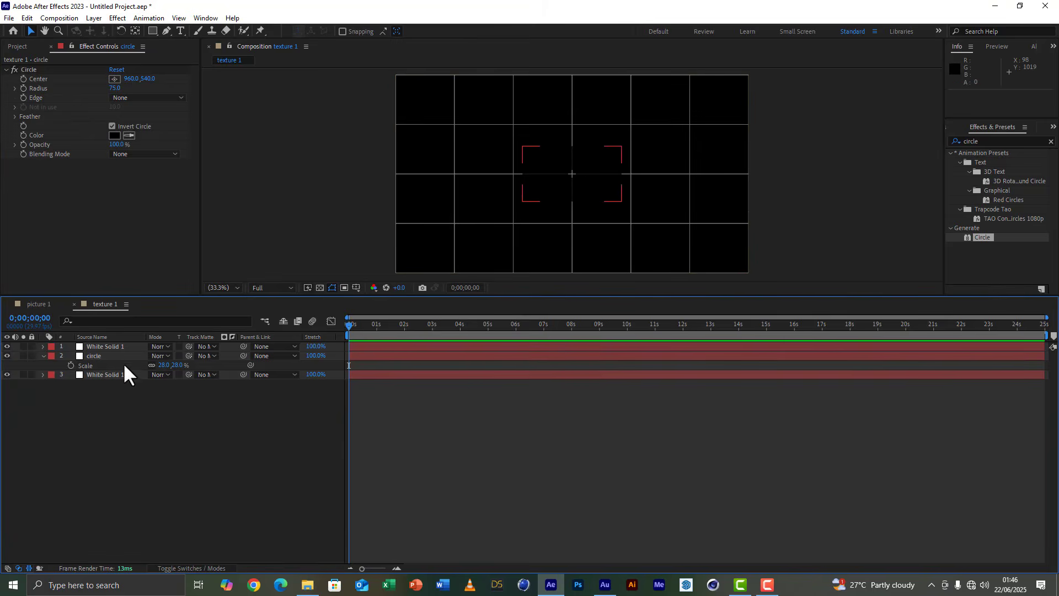
# Find the Motion Tile effect and apply it to the circle layer.
pyautogui.click(107, 356)
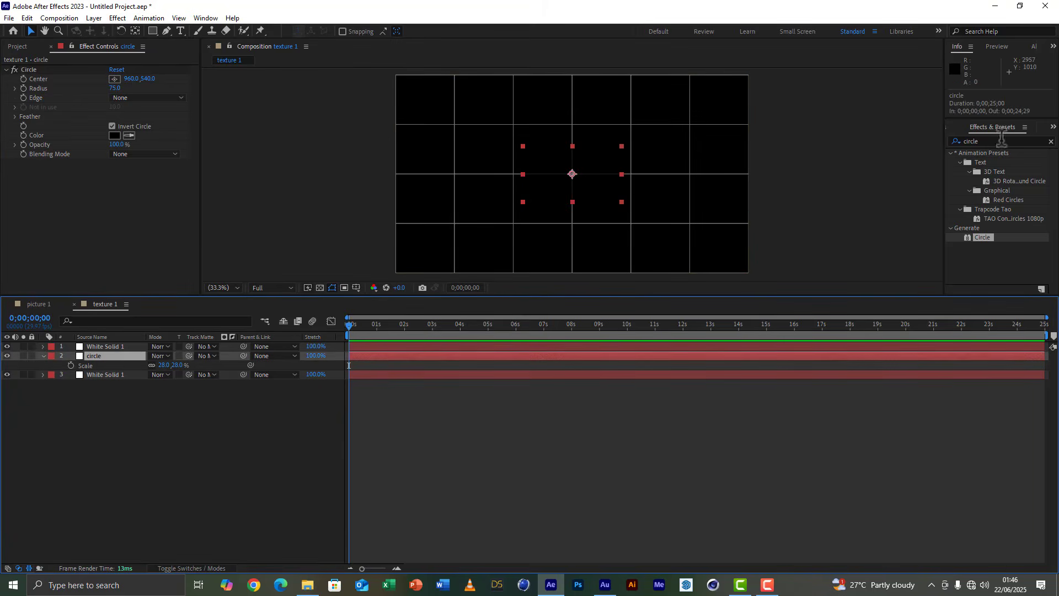
pyautogui.doubleClick(972, 141)
pyautogui.write('mo')
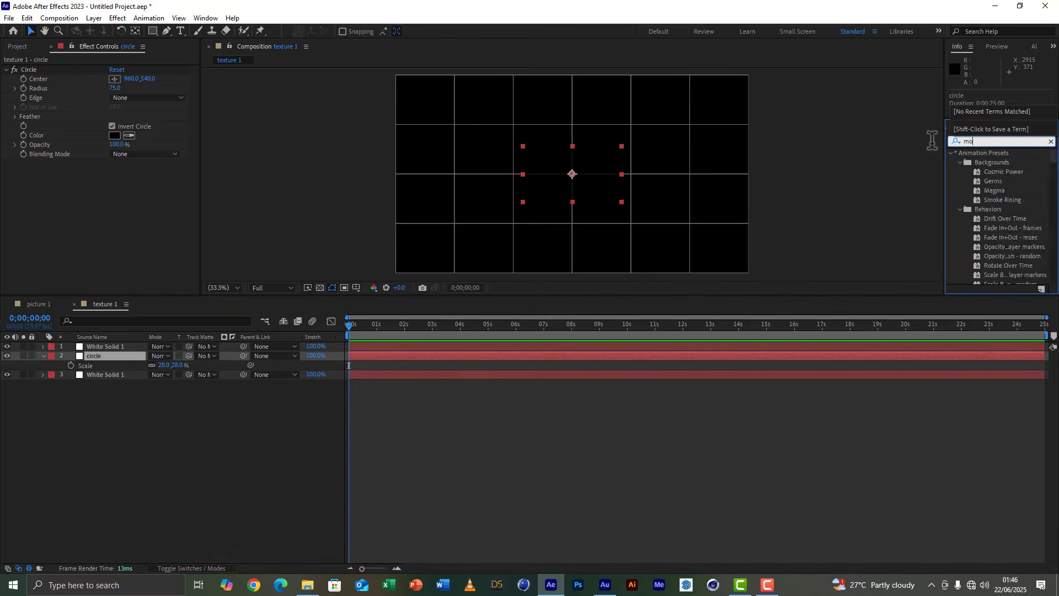
pyautogui.write('tion tile')
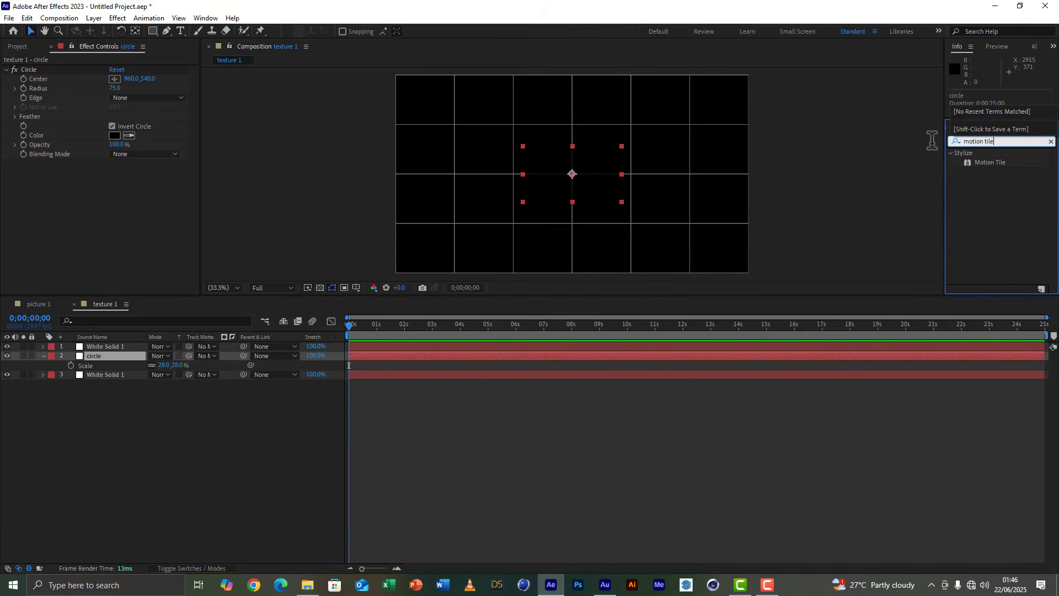
pyautogui.doubleClick(988, 163)
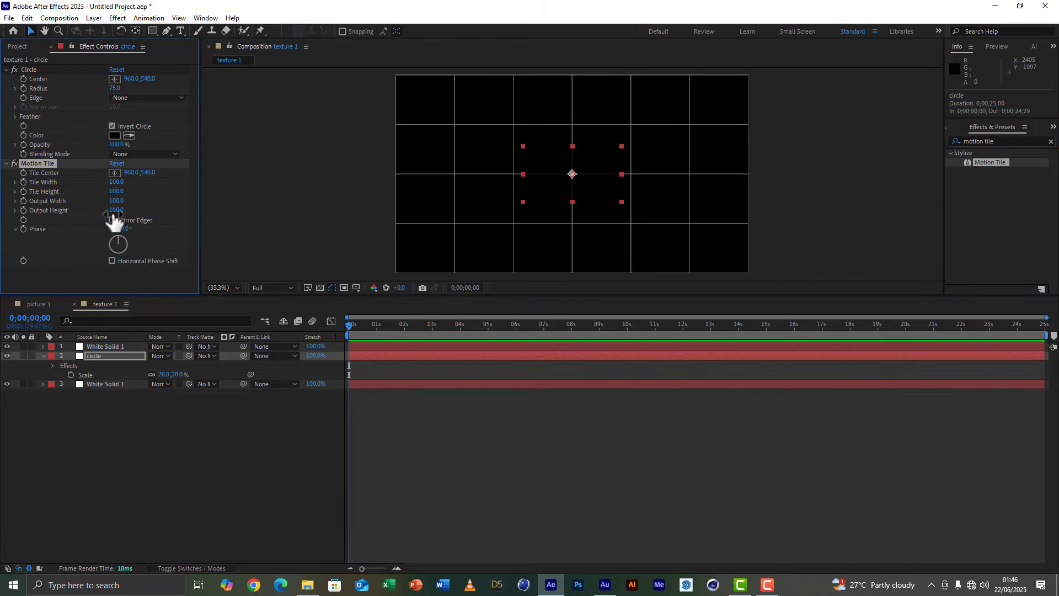
# Set the Motion Tile output width and output height both to 800.
pyautogui.moveTo(117, 201); pyautogui.dragTo(124, 201)
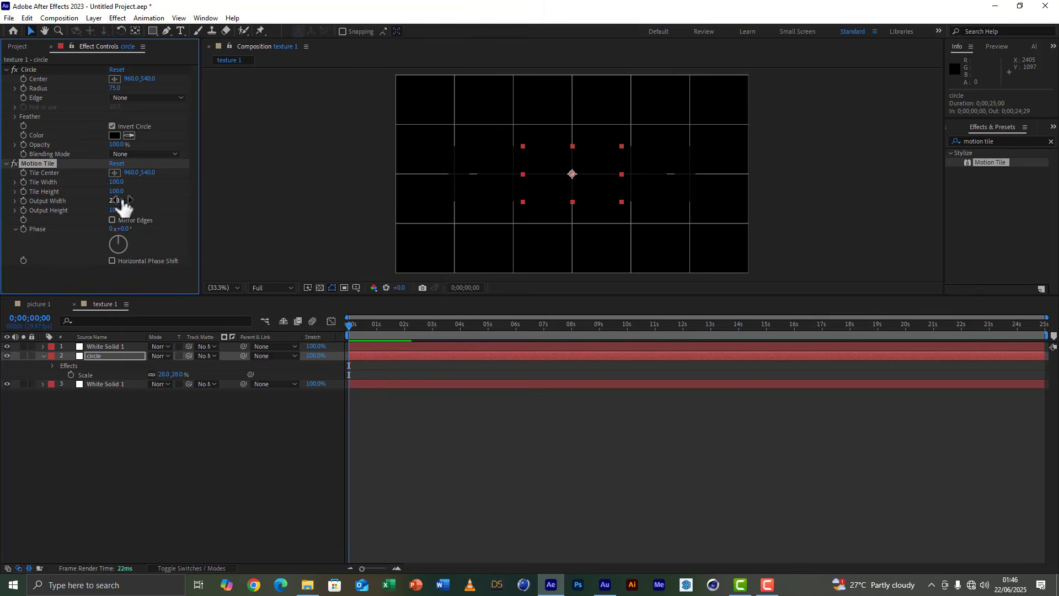
pyautogui.click(119, 201)
pyautogui.write('800')
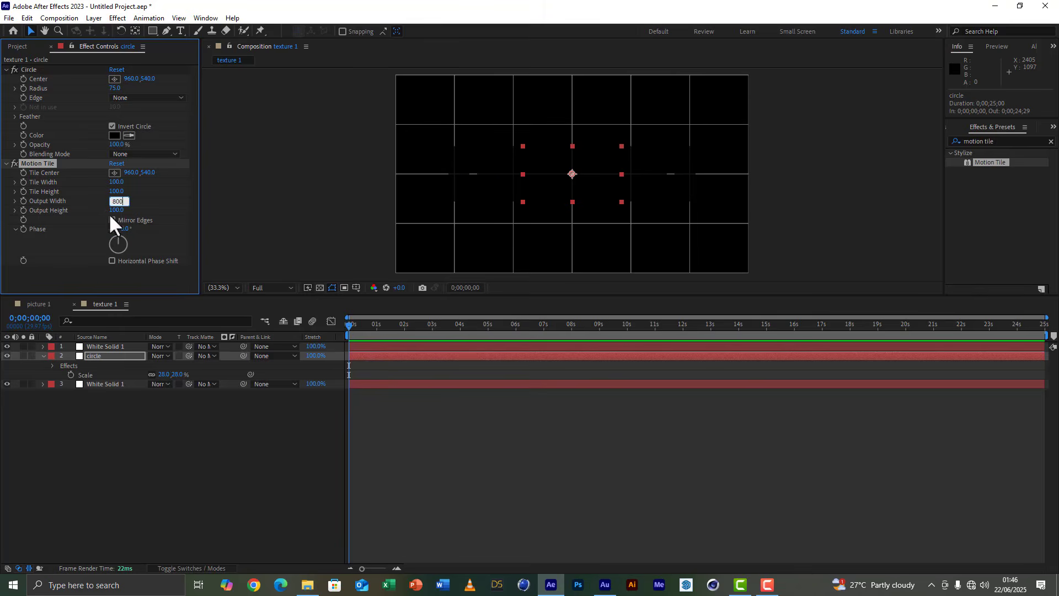
pyautogui.click(115, 211)
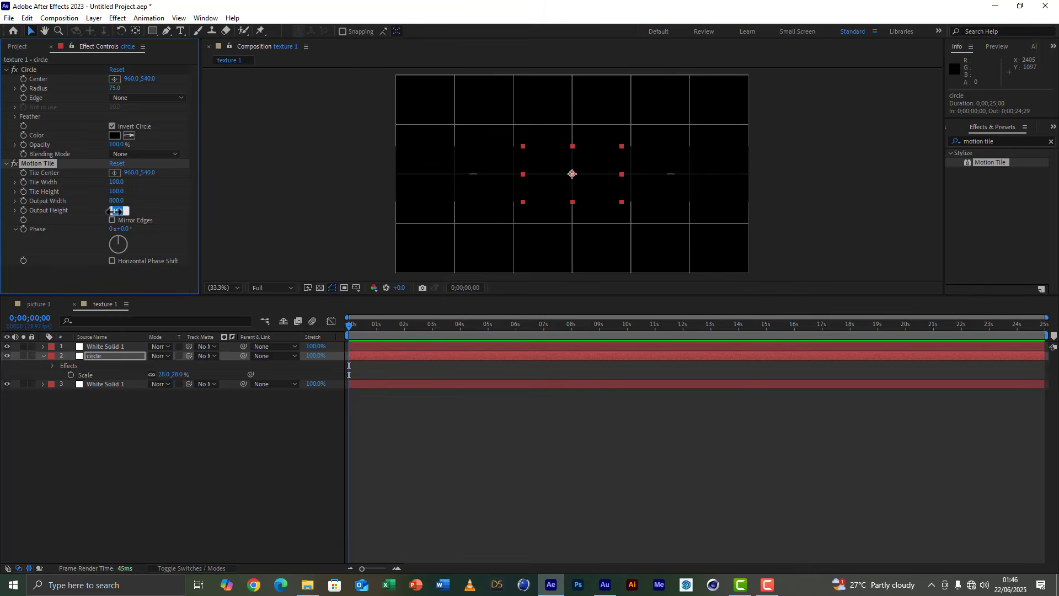
pyautogui.write('800')
pyautogui.click(177, 282)
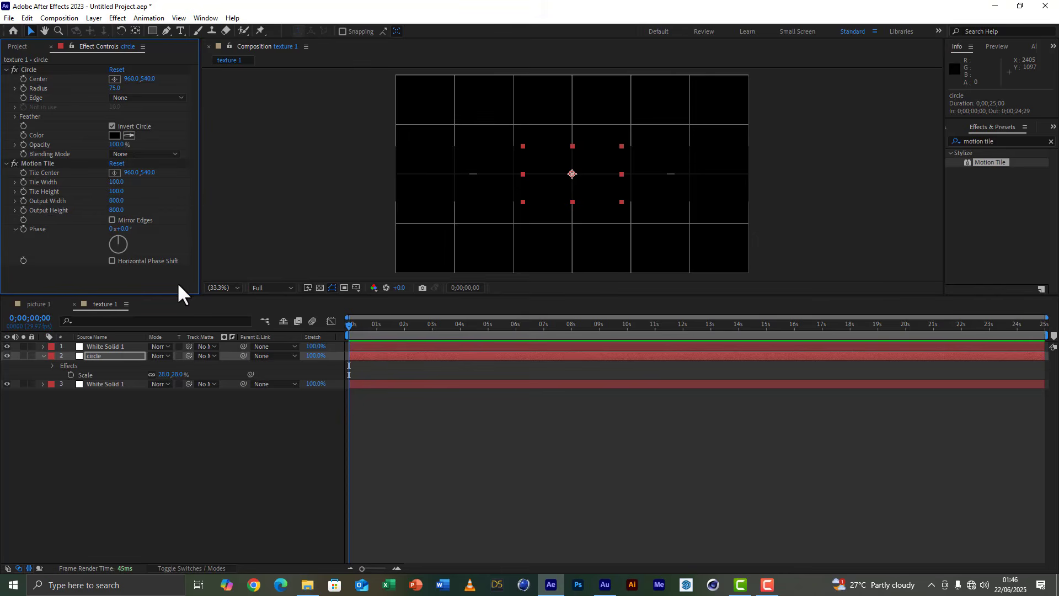
pyautogui.click(102, 357)
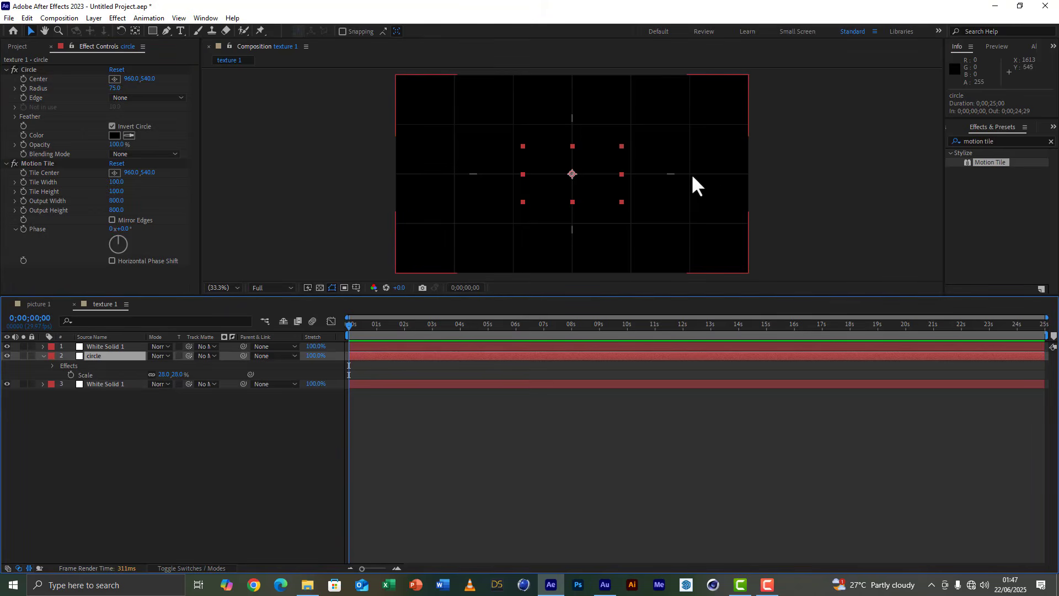
# Scale the circle layer non-uniformly to about 16.4% wide and 24.5% high so its tiles line up with the grid intersections.
pyautogui.click(621, 175)
pyautogui.moveTo(620, 174); pyautogui.dragTo(600, 180)
pyautogui.press('/')
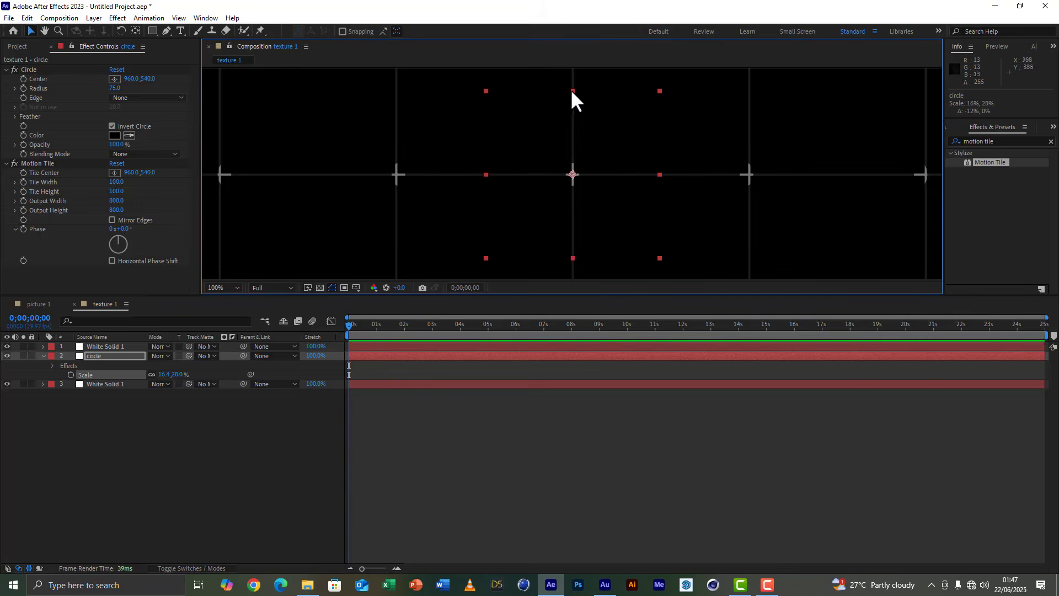
pyautogui.moveTo(608, 298); pyautogui.dragTo(607, 411)
pyautogui.moveTo(572, 148); pyautogui.dragTo(573, 159)
pyautogui.press(',')
pyautogui.press(',')
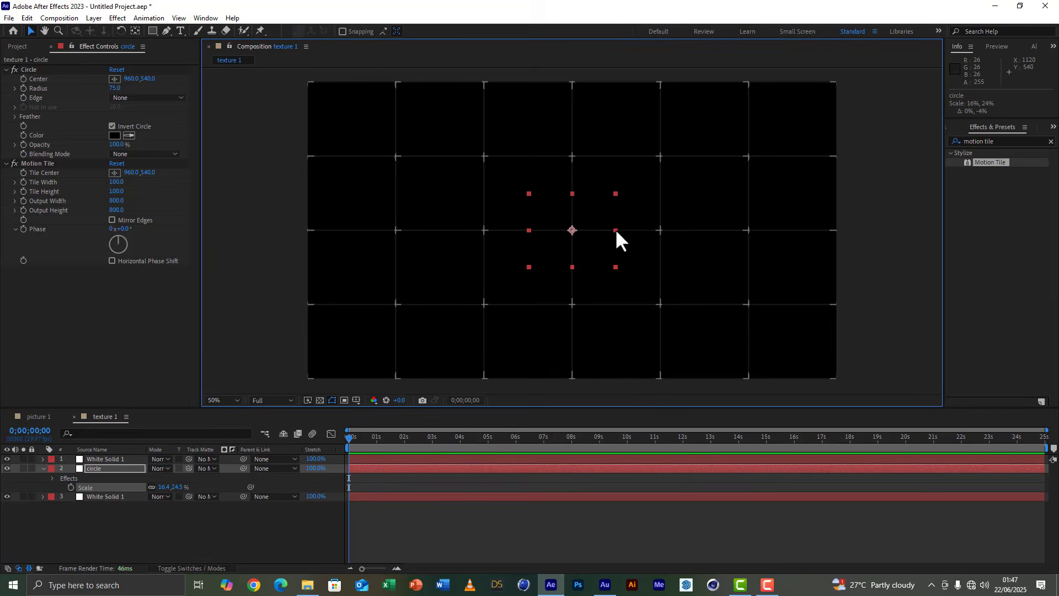
# Fine-tune the circle layer's horizontal scale to about 16.6% and collapse its properties.
pyautogui.moveTo(615, 229); pyautogui.dragTo(617, 229)
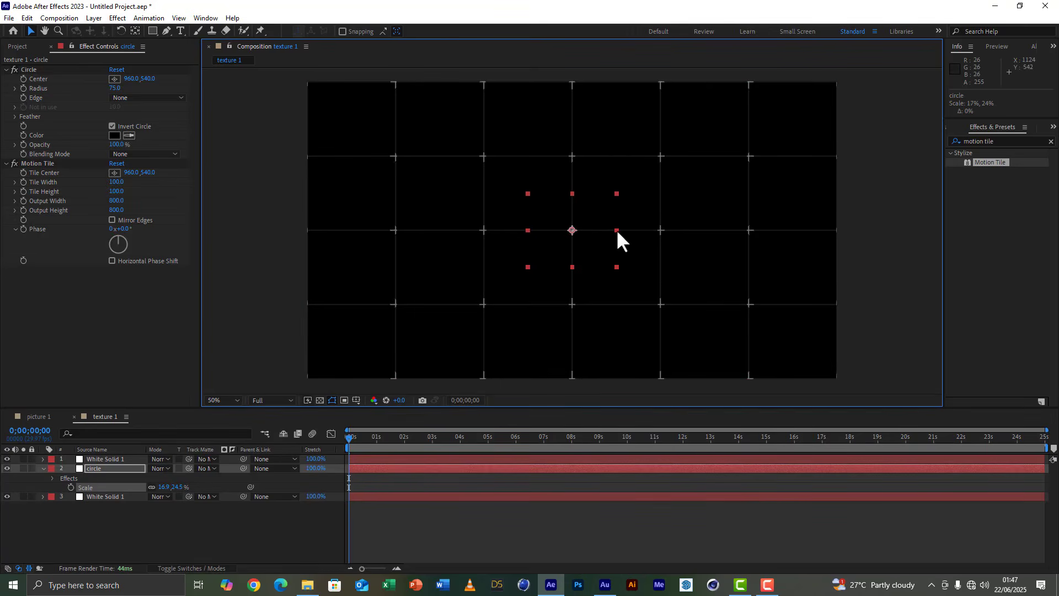
pyautogui.press('.')
pyautogui.press('.')
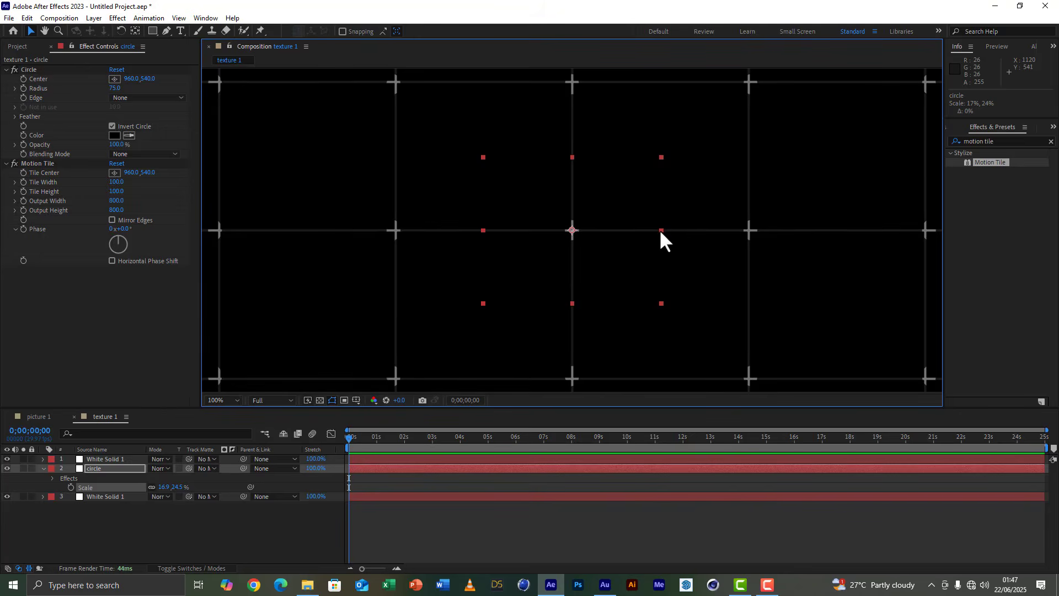
pyautogui.moveTo(660, 230); pyautogui.dragTo(659, 230)
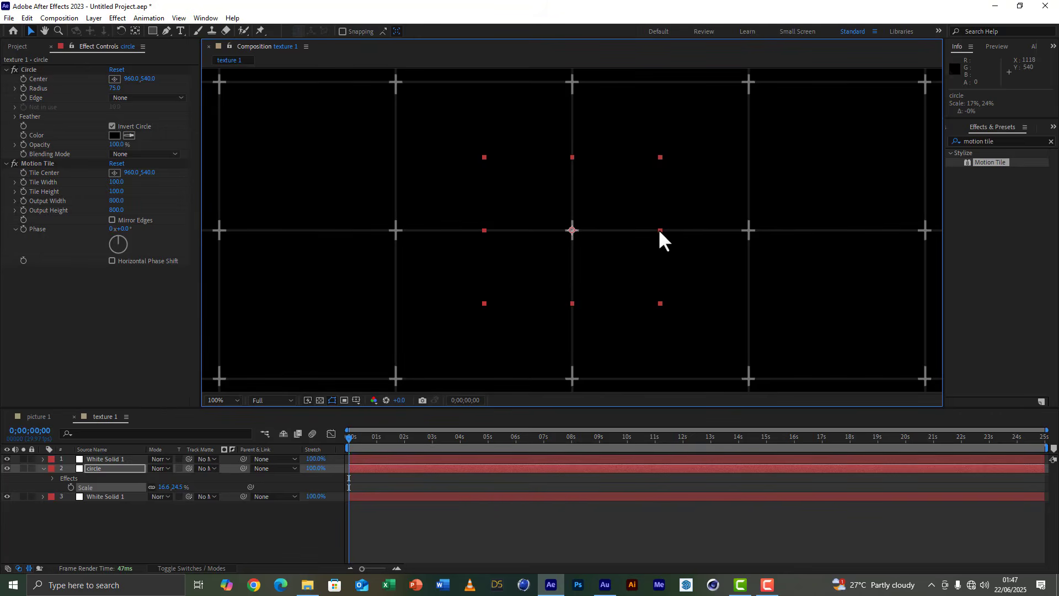
pyautogui.press(',')
pyautogui.press(',')
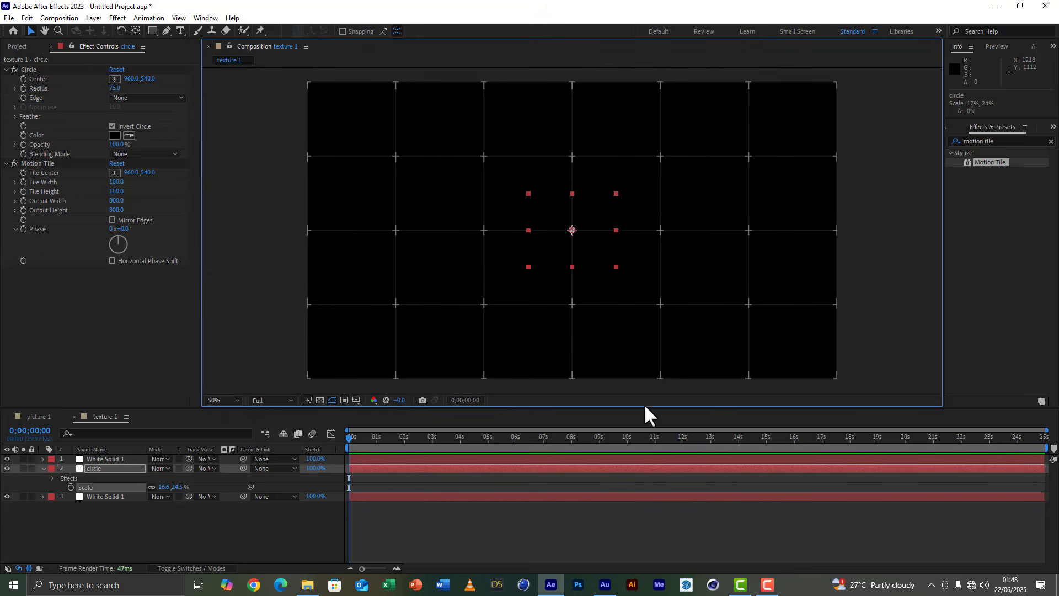
pyautogui.moveTo(645, 406); pyautogui.dragTo(644, 373)
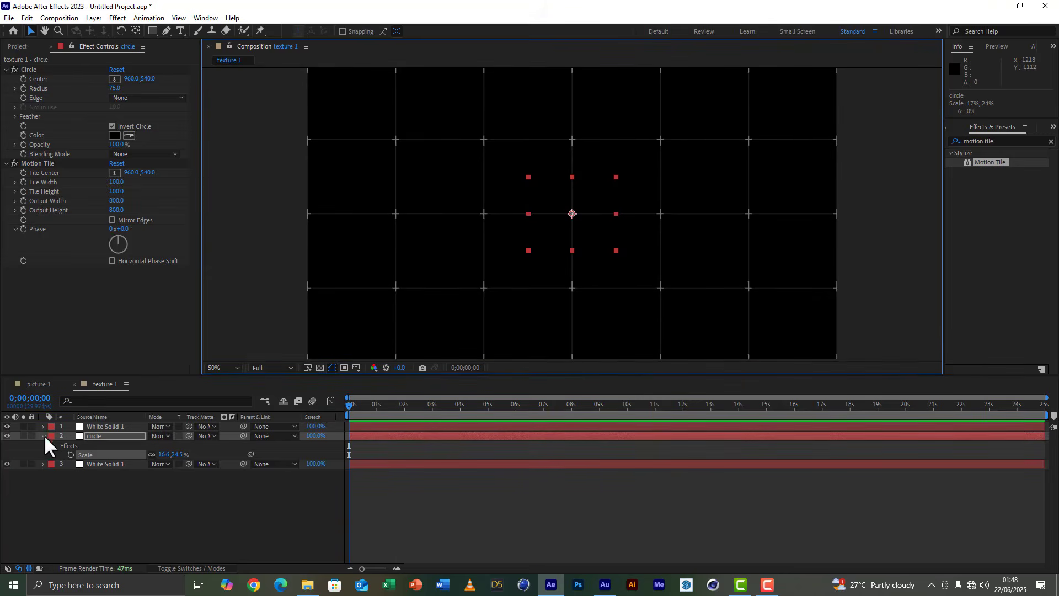
pyautogui.click(43, 436)
pyautogui.click(86, 504)
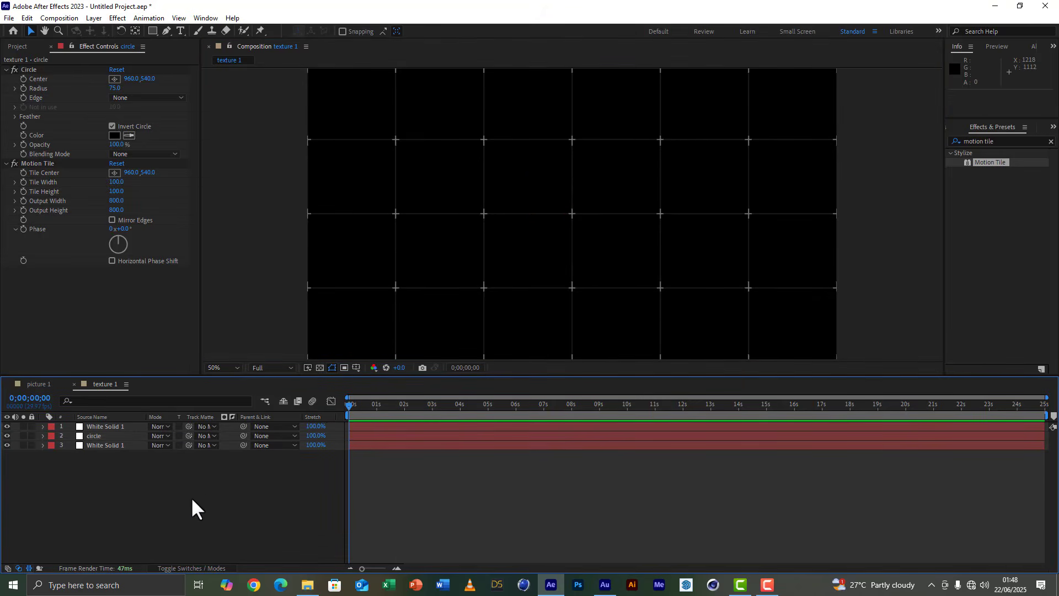
# Pre-compose the circle layer and both White Solid layers into a composition named "grid", moving all attributes into it.
pyautogui.moveTo(93, 477); pyautogui.dragTo(111, 426)
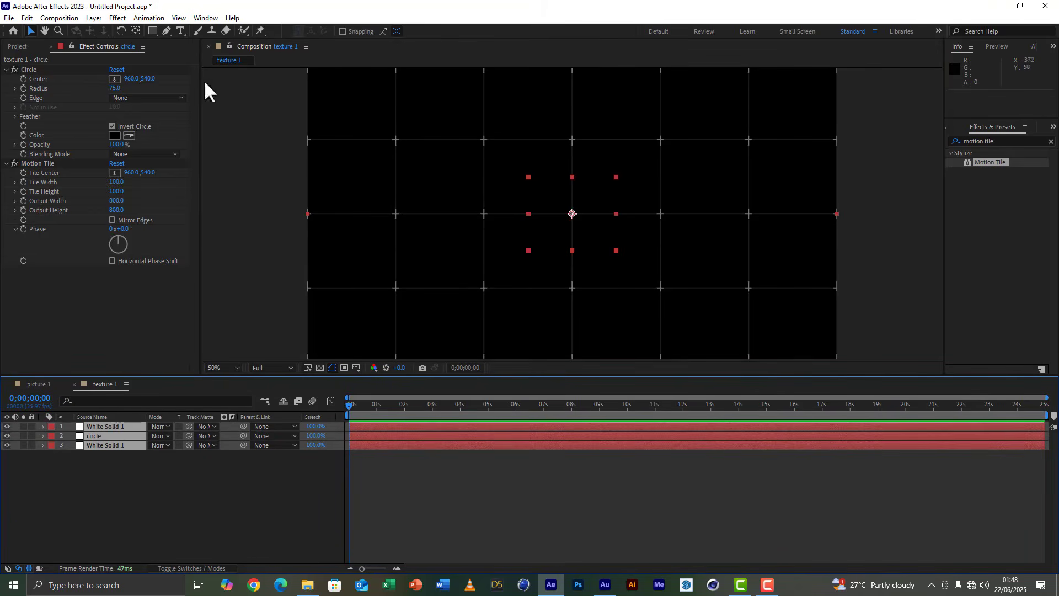
pyautogui.click(93, 17)
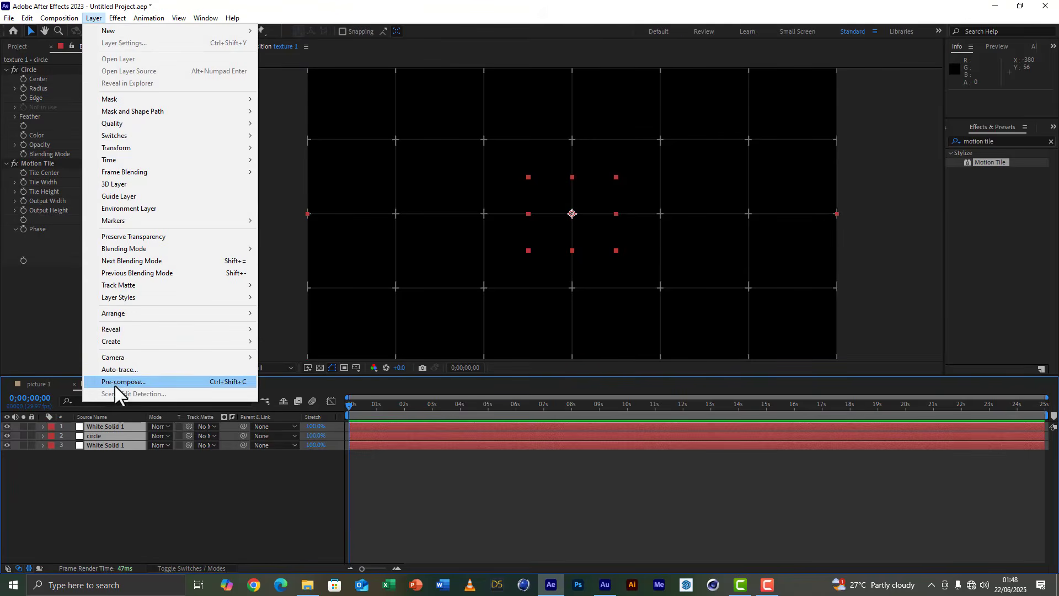
pyautogui.click(116, 382)
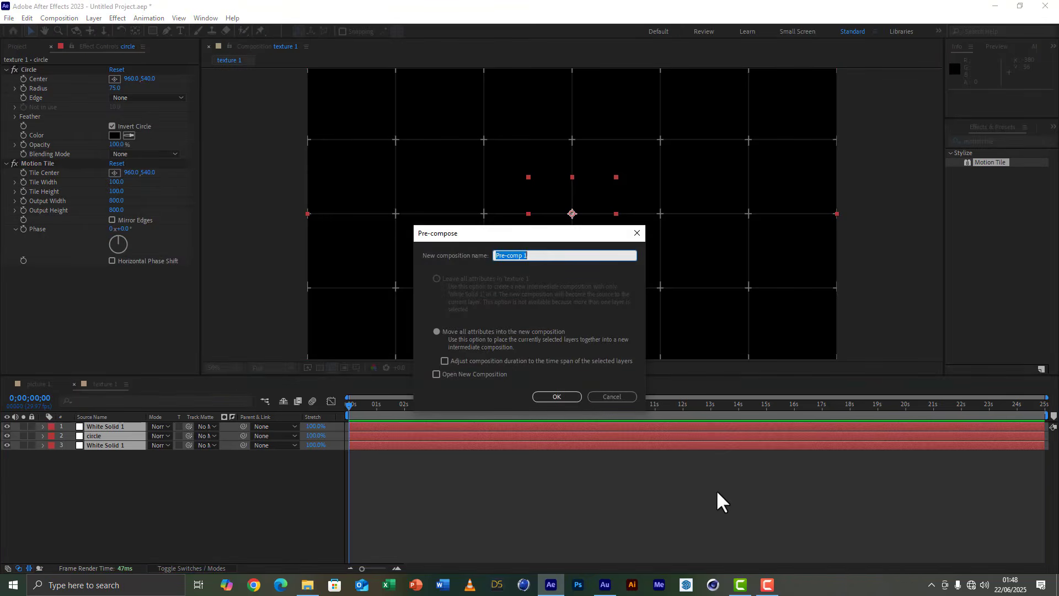
pyautogui.write('grid')
pyautogui.click(479, 332)
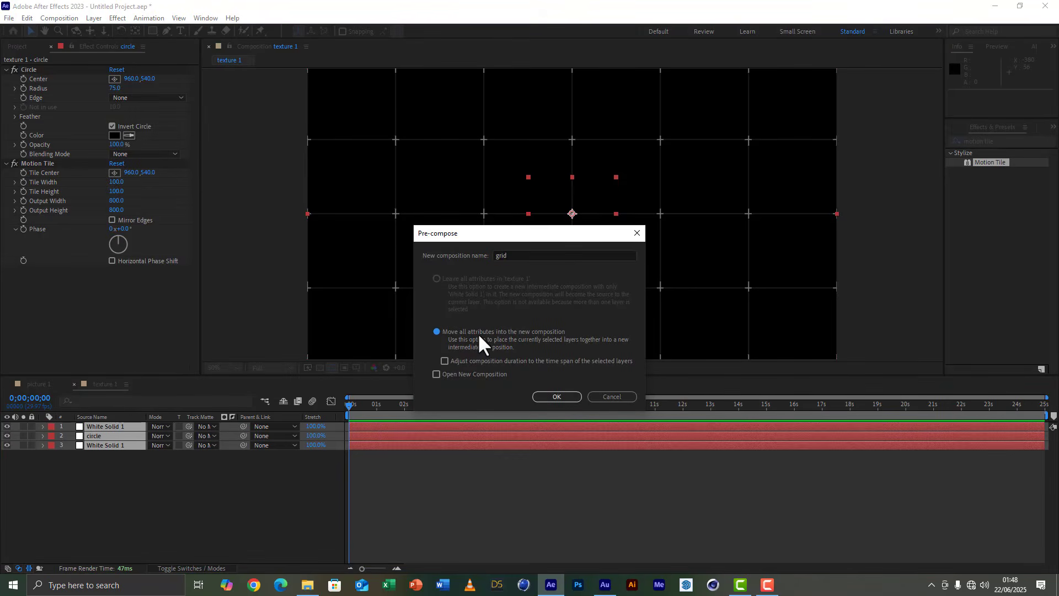
pyautogui.click(571, 398)
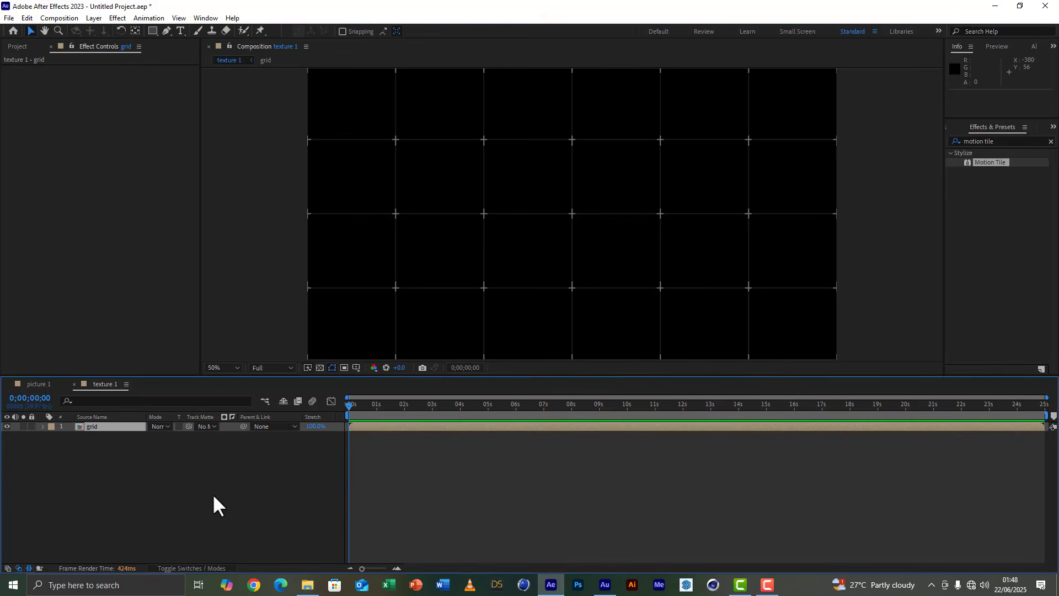
# Add the "picture 1" composition to the texture 1 timeline below the grid layer.
pyautogui.click(213, 494)
pyautogui.click(105, 426)
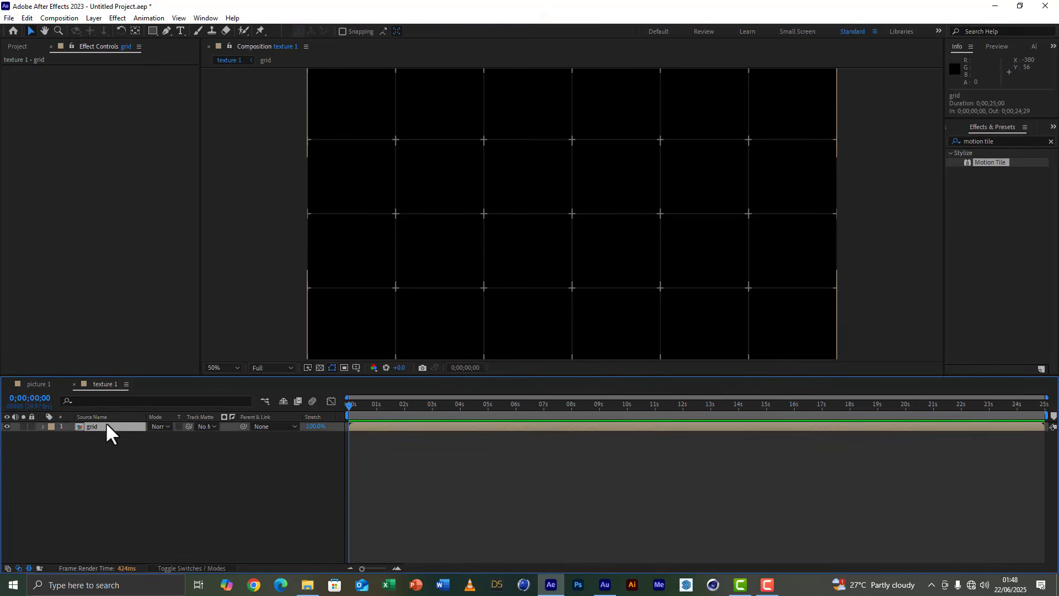
pyautogui.click(25, 46)
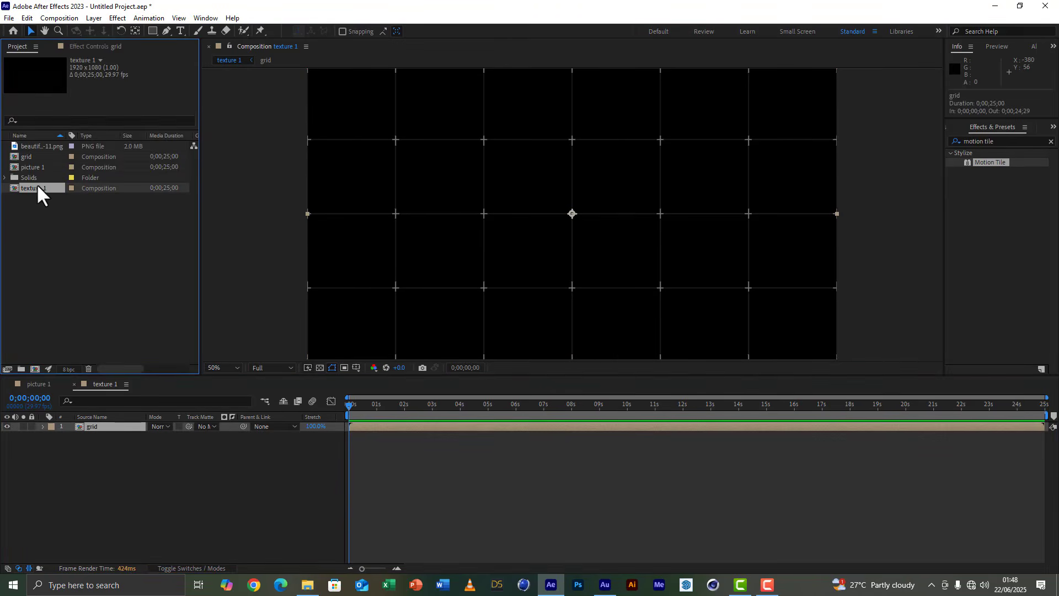
pyautogui.click(35, 168)
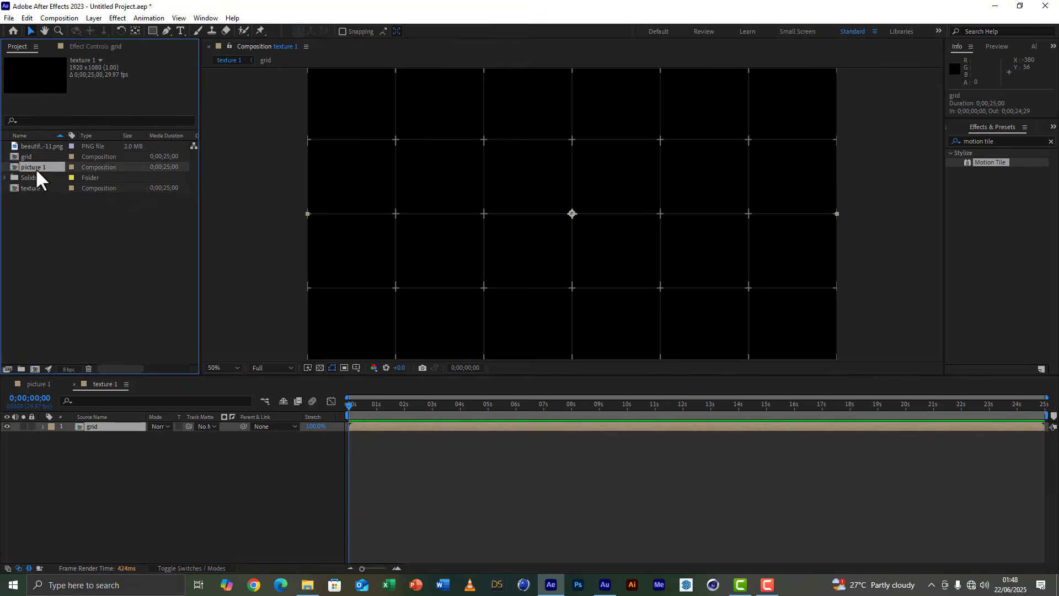
pyautogui.moveTo(36, 168); pyautogui.dragTo(129, 520)
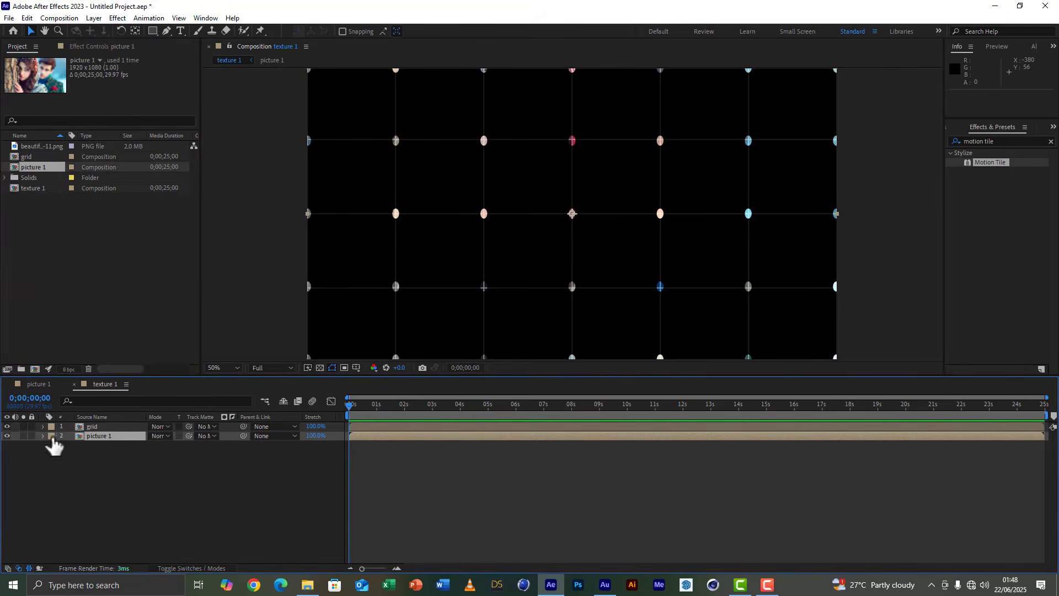
# Set the grid layer's blending mode to Add.
pyautogui.click(104, 425)
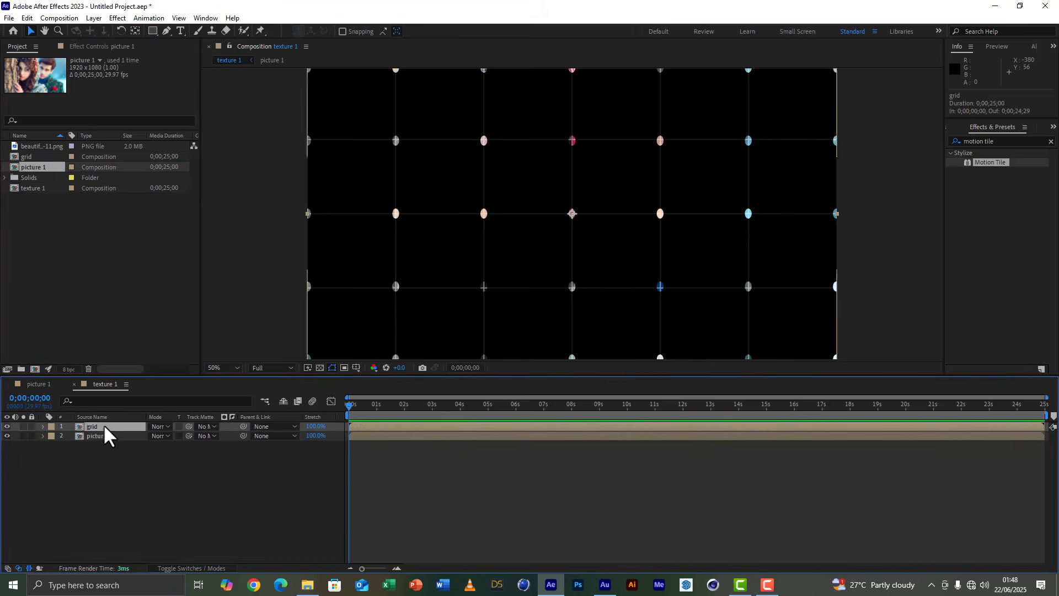
pyautogui.click(158, 426)
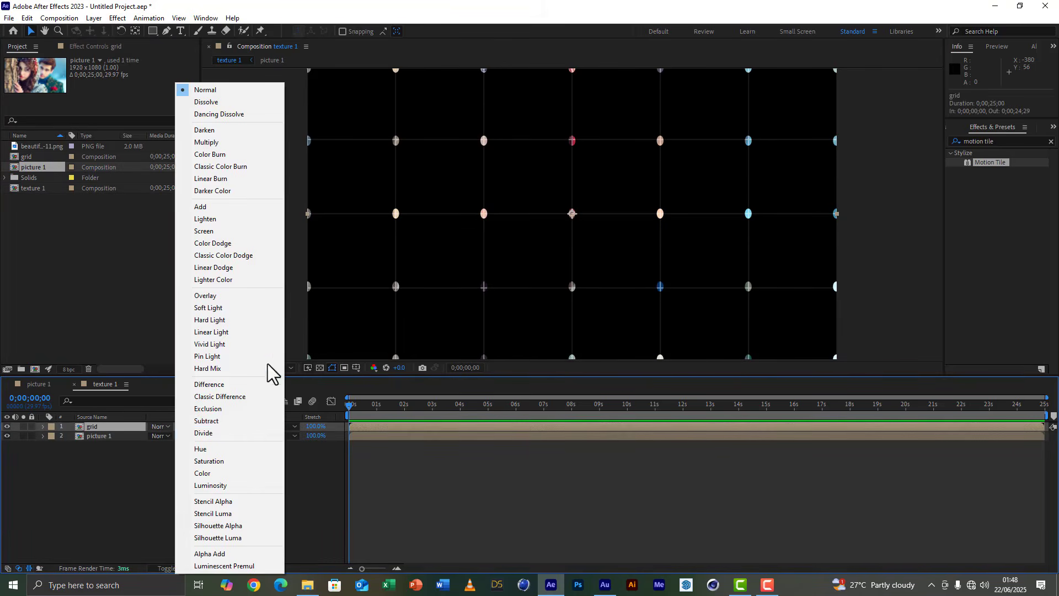
pyautogui.click(259, 208)
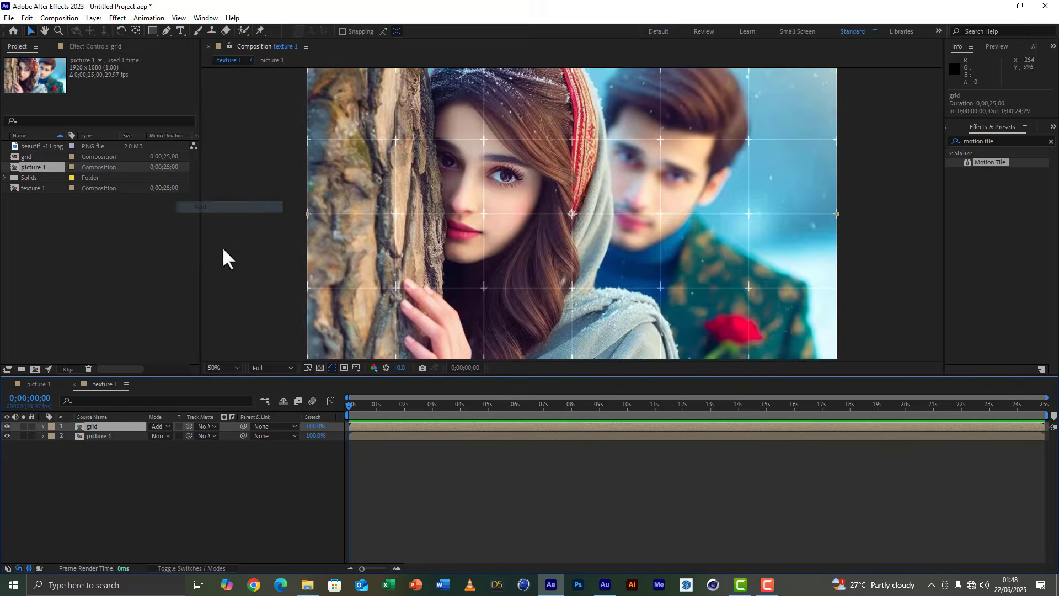
pyautogui.click(157, 512)
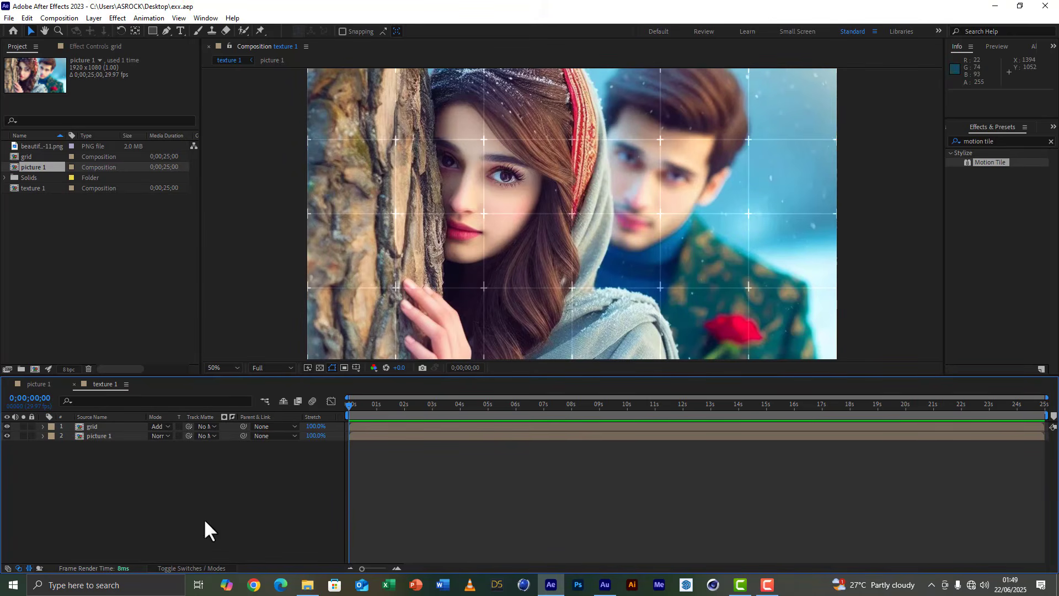
# Create a 1920x1080 composition named "graphic 1" and place the texture 1 composition in its timeline.
pyautogui.click(33, 371)
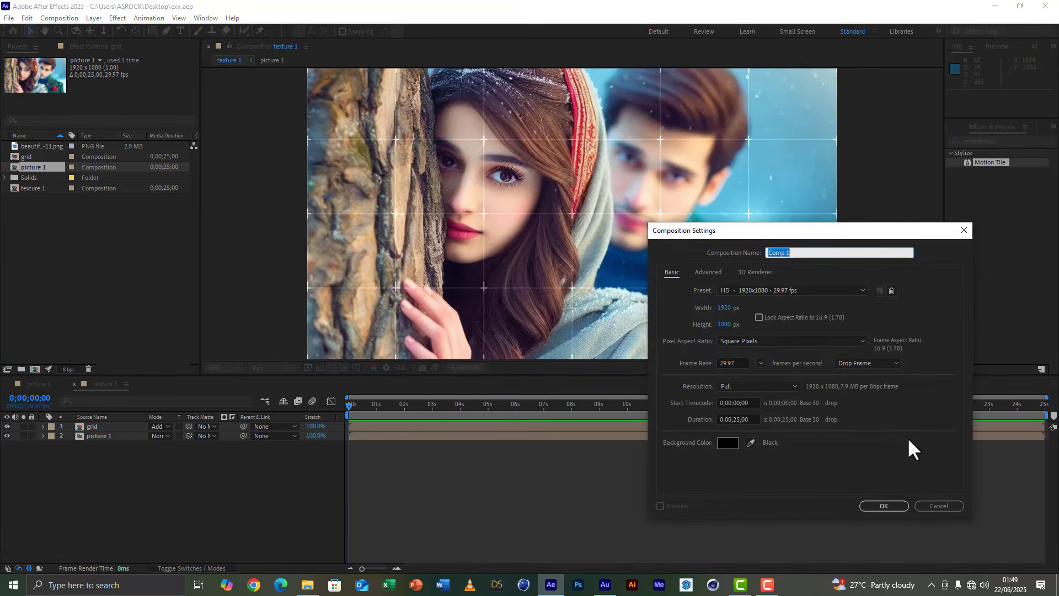
pyautogui.write('grid')
pyautogui.write('aphic 1')
pyautogui.click(879, 506)
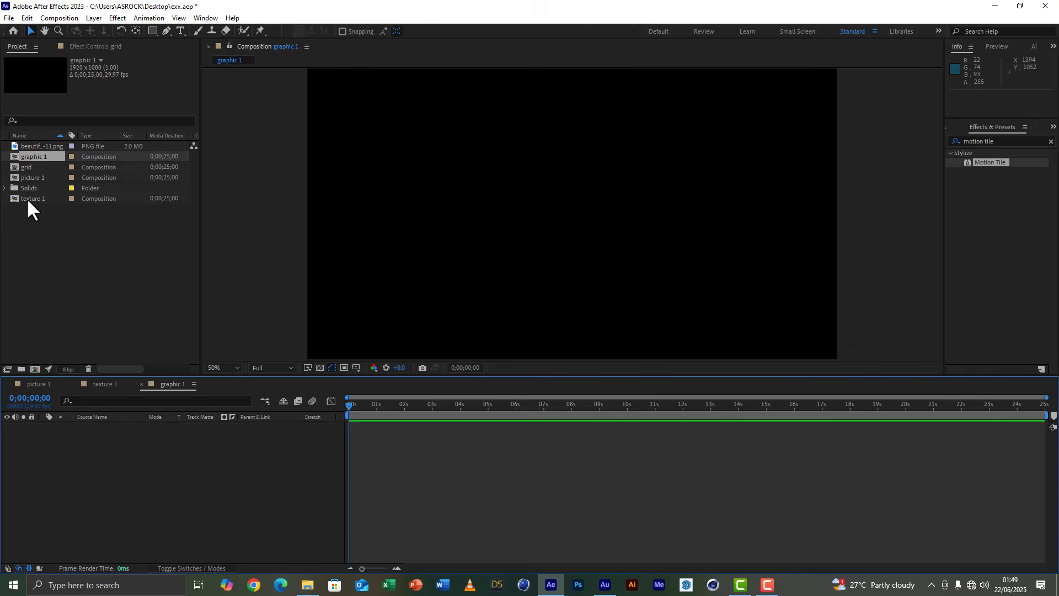
pyautogui.moveTo(27, 197); pyautogui.dragTo(120, 516)
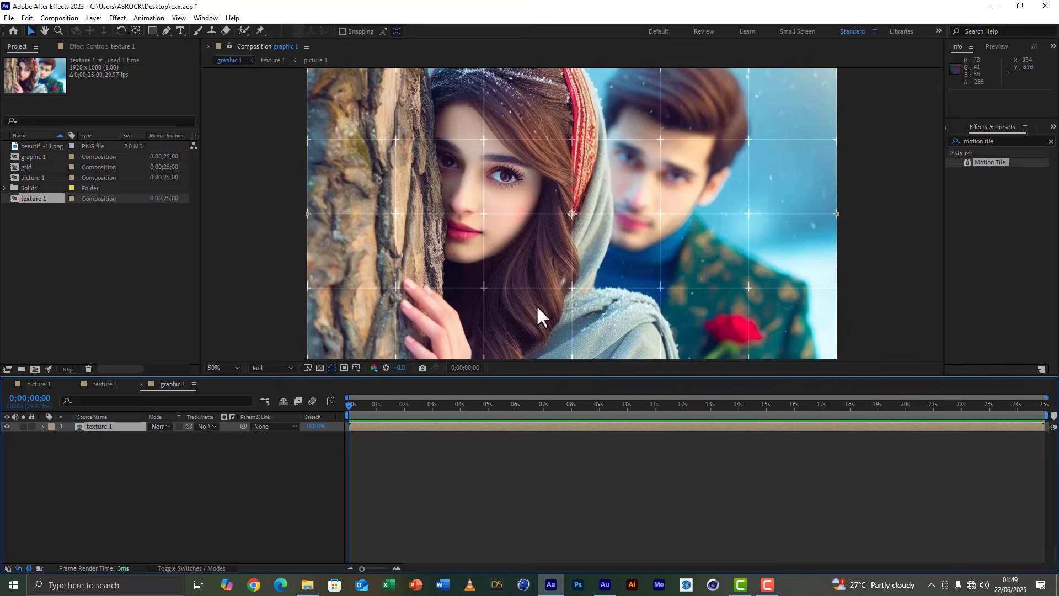
# Duplicate the texture 1 layer until the timeline holds 24 copies, deleting the surplus one.
pyautogui.click(154, 31)
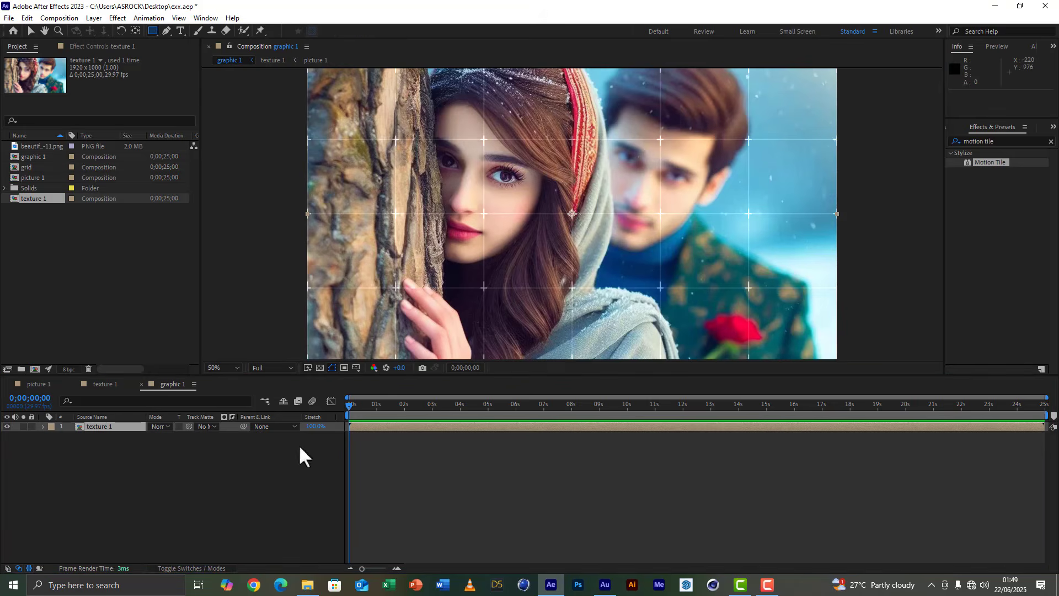
pyautogui.click(98, 426)
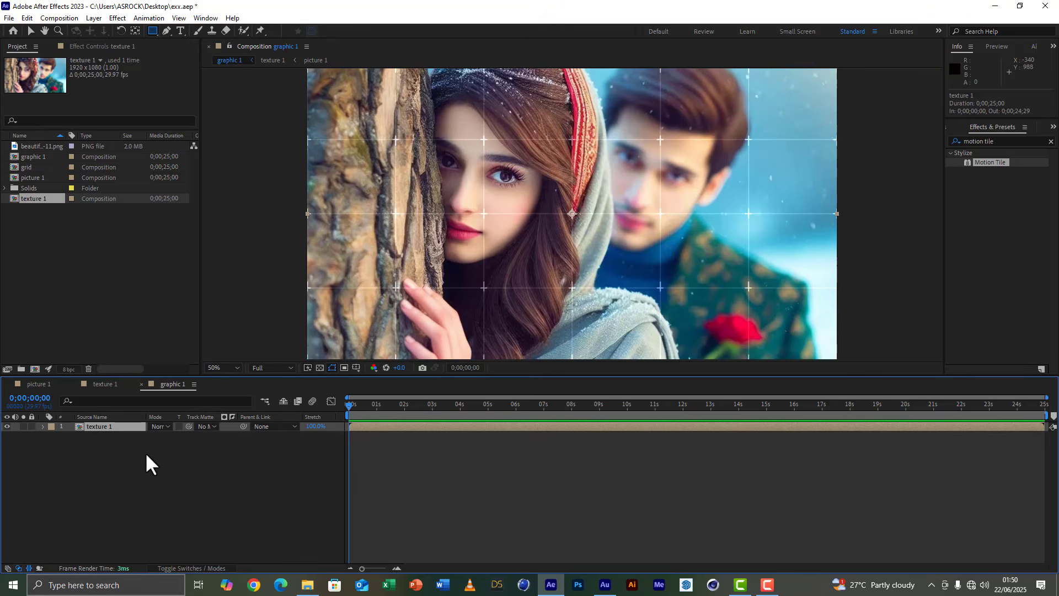
pyautogui.hotkey('ctrl', 'd')
pyautogui.hotkey('ctrl', 'd')
pyautogui.hotkey('ctrl', 'd')
pyautogui.hotkey('ctrl', 'd')
pyautogui.hotkey('ctrl', 'd')
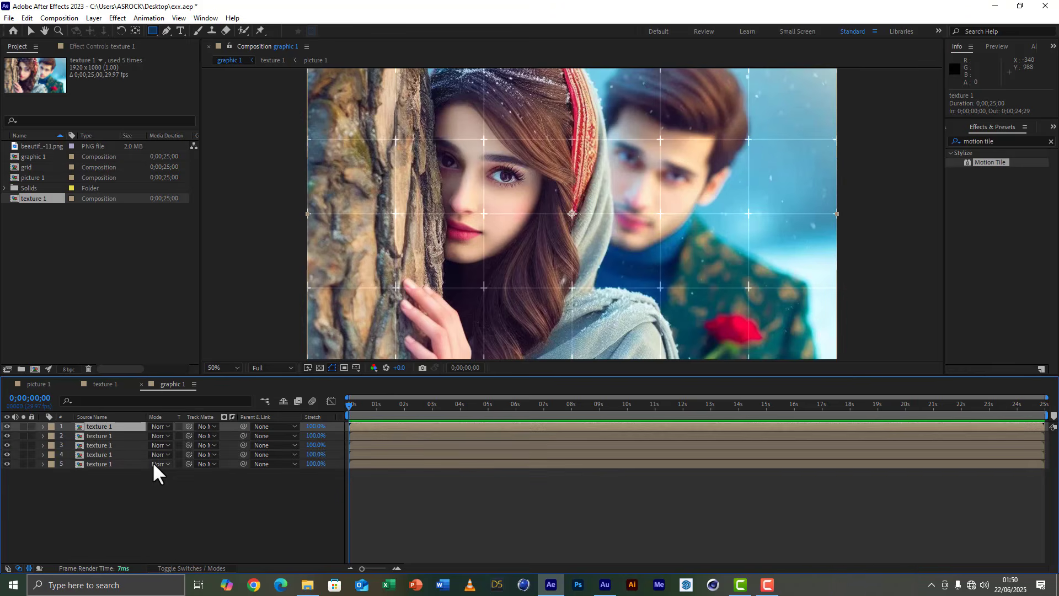
pyautogui.hotkey('ctrl', 'd')
pyautogui.hotkey('ctrl', 'd')
pyautogui.hotkey('ctrl', 'd')
pyautogui.hotkey('ctrl', 'd')
pyautogui.hotkey('ctrl', 'd')
pyautogui.hotkey('ctrl', 'd')
pyautogui.hotkey('ctrl', 'd')
pyautogui.hotkey('ctrl', 'd')
pyautogui.hotkey('ctrl', 'd')
pyautogui.hotkey('ctrl', 'd')
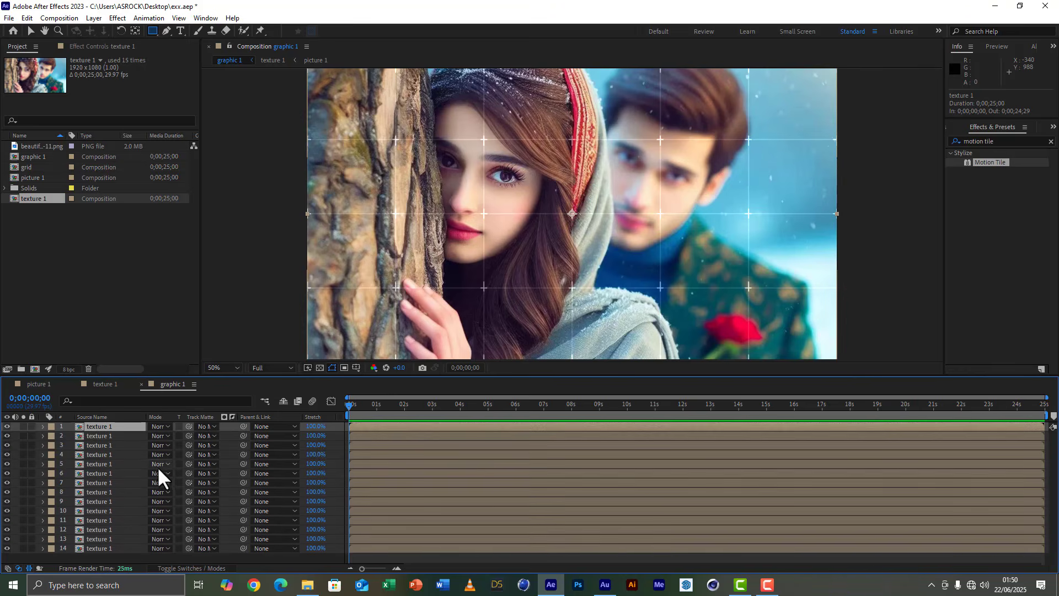
pyautogui.hotkey('ctrl', 'd')
pyautogui.hotkey('ctrl', 'd')
pyautogui.hotkey('ctrl', 'd')
pyautogui.hotkey('ctrl', 'd')
pyautogui.hotkey('ctrl', 'd')
pyautogui.hotkey('ctrl', 'd')
pyautogui.hotkey('ctrl', 'd')
pyautogui.hotkey('ctrl', 'd')
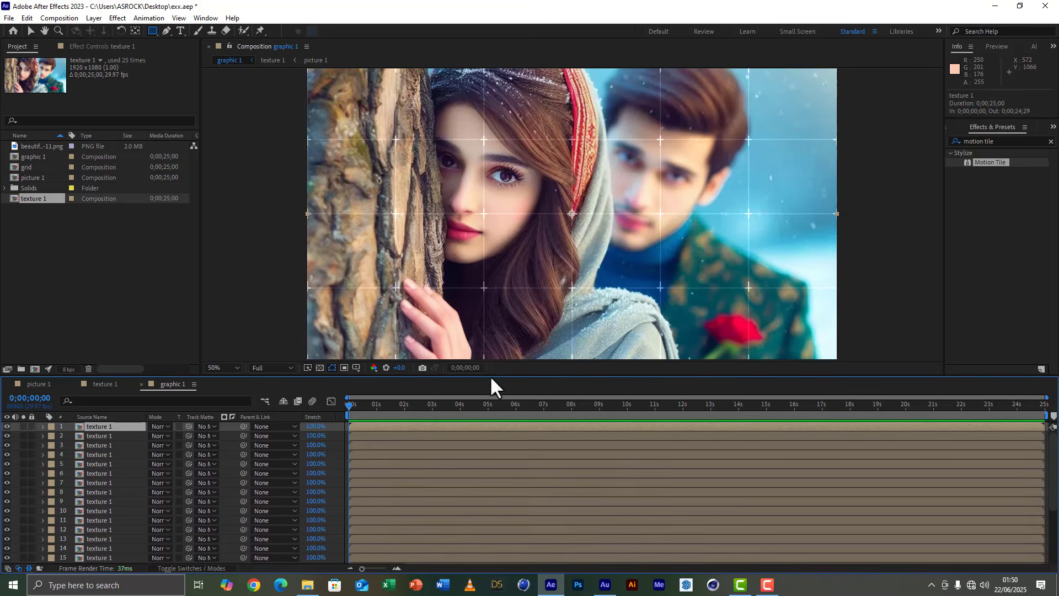
pyautogui.moveTo(491, 374); pyautogui.dragTo(491, 327)
pyautogui.scroll(-3, 89, 538)
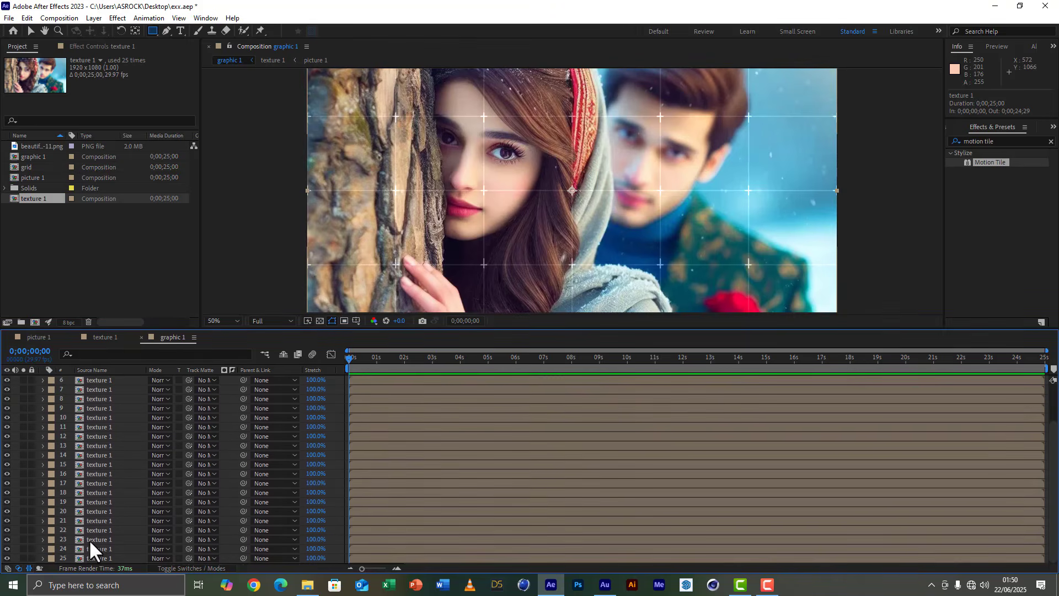
pyautogui.click(98, 558)
pyautogui.press('Delete')
pyautogui.scroll(3, 55, 469)
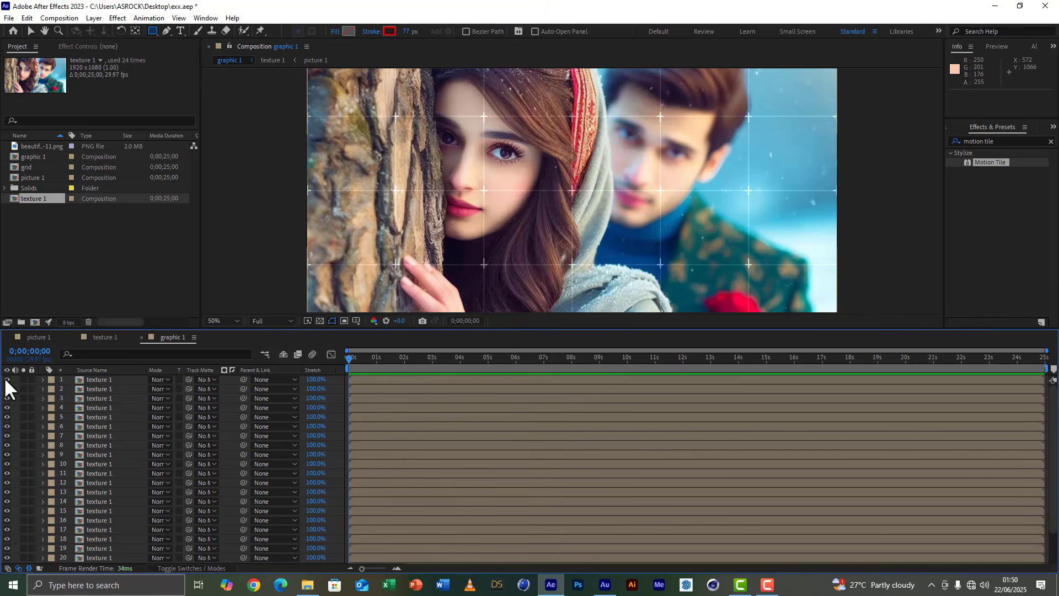
# Hide all 24 texture 1 layers in the graphic 1 timeline.
pyautogui.moveTo(5, 376); pyautogui.dragTo(6, 562)
pyautogui.scroll(-2, 87, 517)
pyautogui.scroll(3, 85, 503)
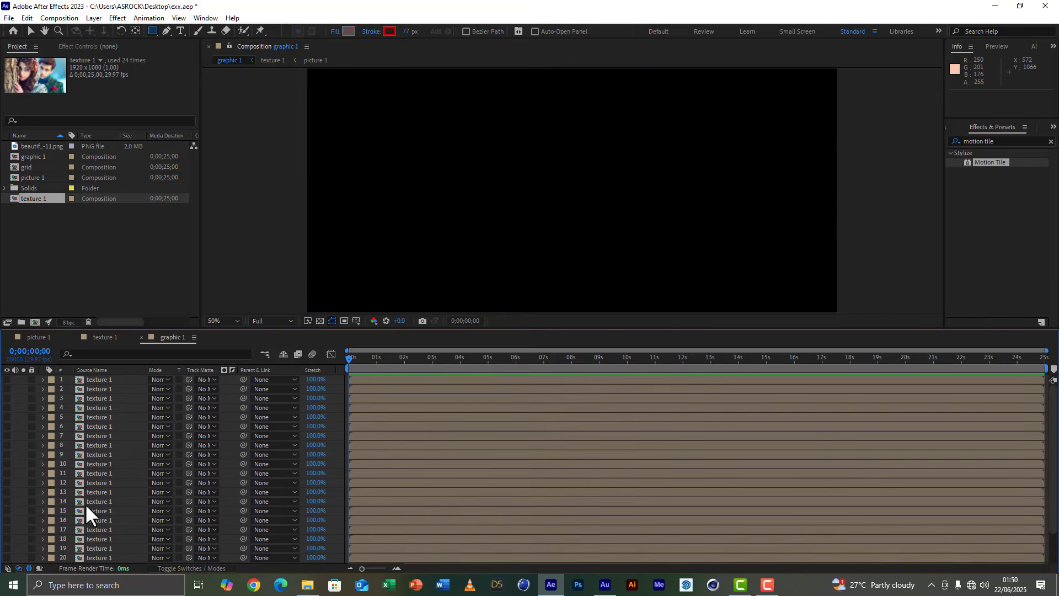
# Show layer 1 and draw a rectangular mask around the first grid cell of the picture's top row.
pyautogui.click(6, 379)
pyautogui.click(111, 380)
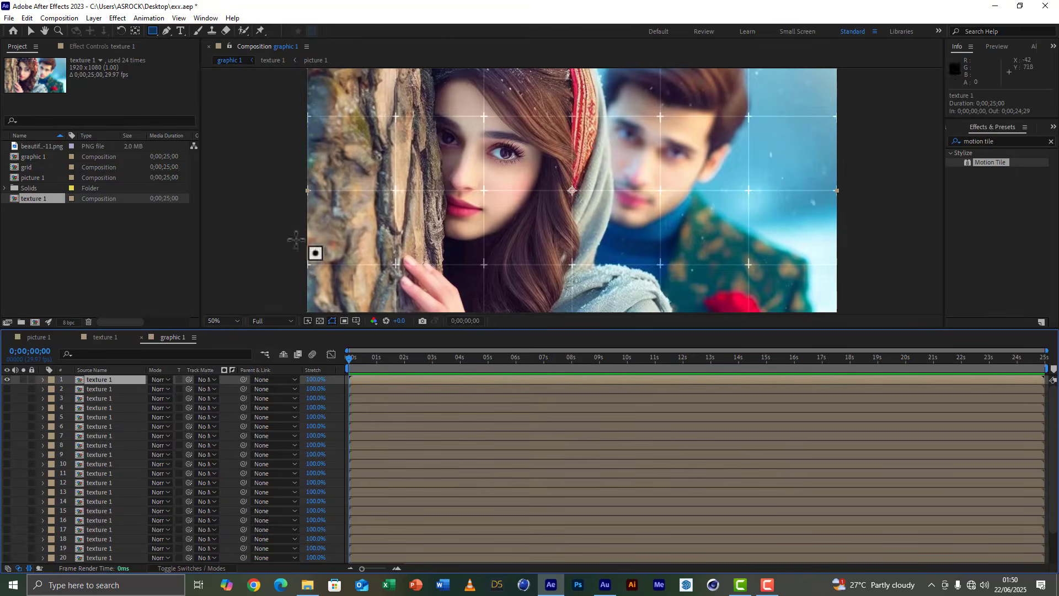
pyautogui.moveTo(513, 330); pyautogui.dragTo(511, 368)
pyautogui.click(44, 30)
pyautogui.moveTo(749, 197); pyautogui.dragTo(749, 222)
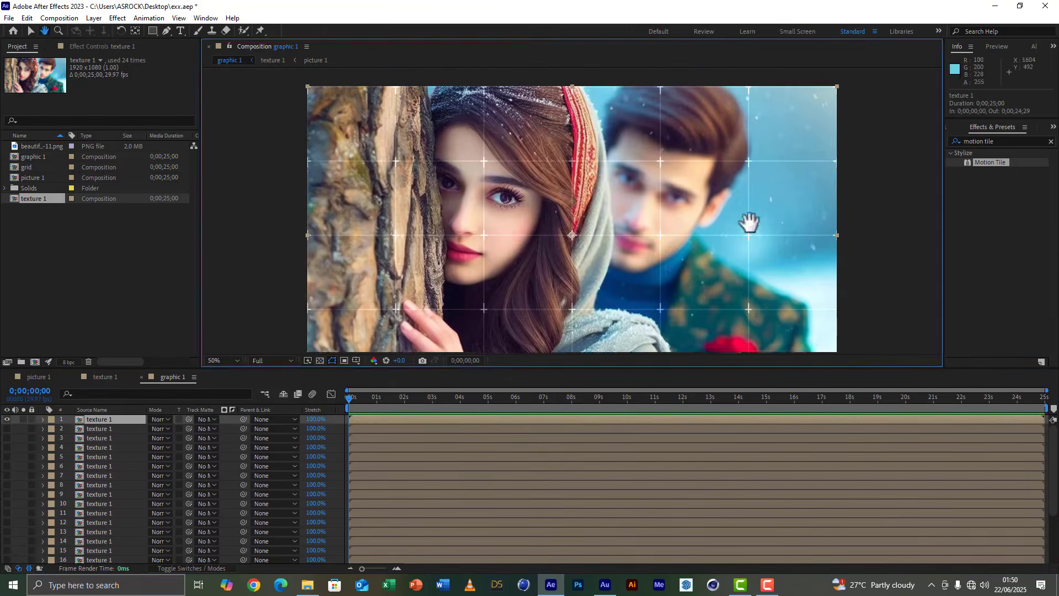
pyautogui.click(153, 31)
pyautogui.moveTo(395, 83); pyautogui.dragTo(300, 159)
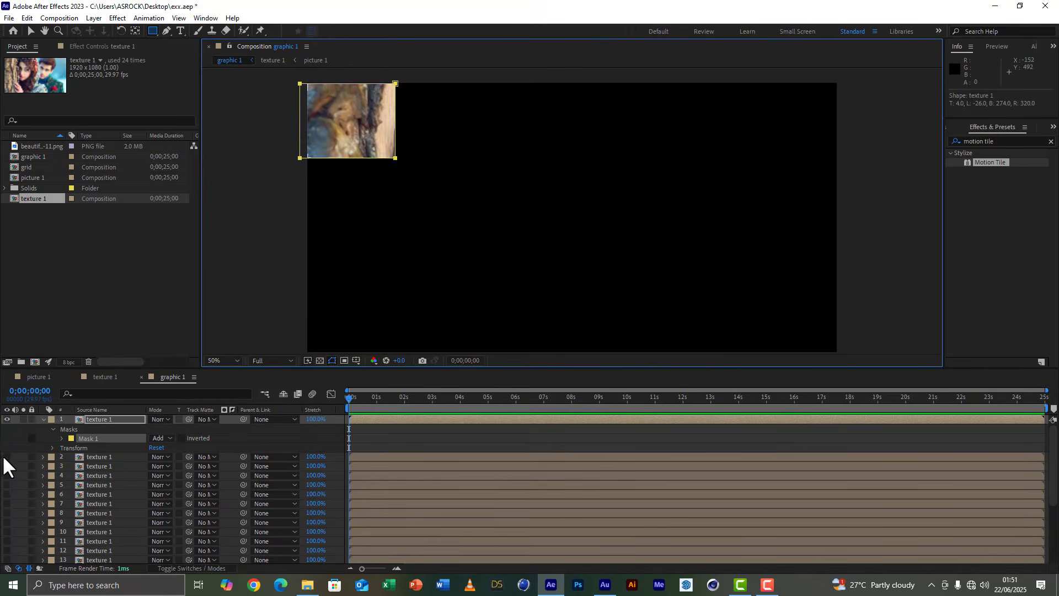
# Show layers 2 and 3 and mask them to the second and third grid cells of the top row.
pyautogui.click(6, 456)
pyautogui.click(114, 458)
pyautogui.moveTo(481, 82); pyautogui.dragTo(396, 159)
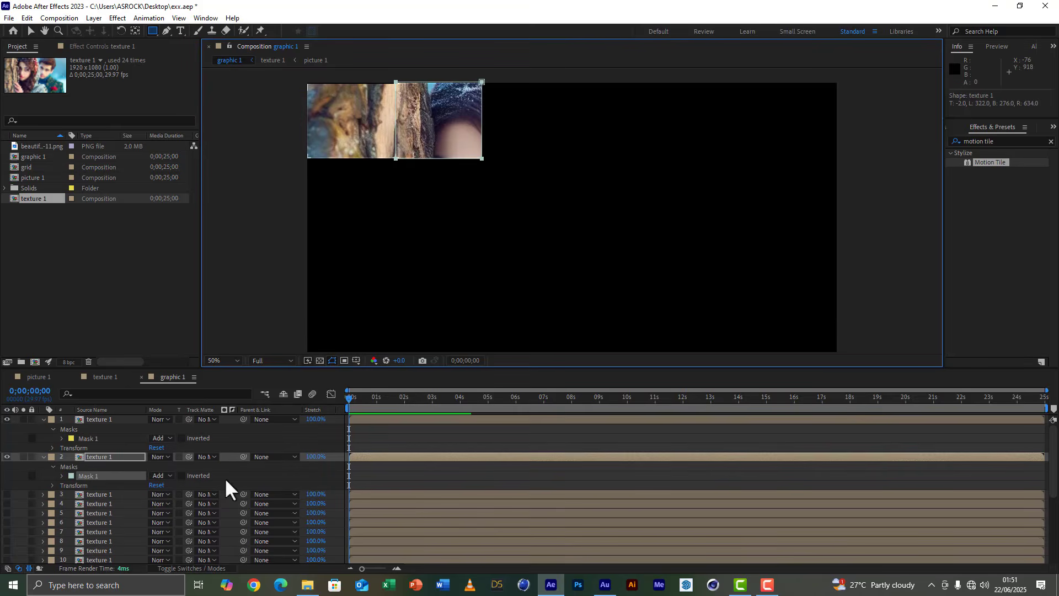
pyautogui.click(98, 495)
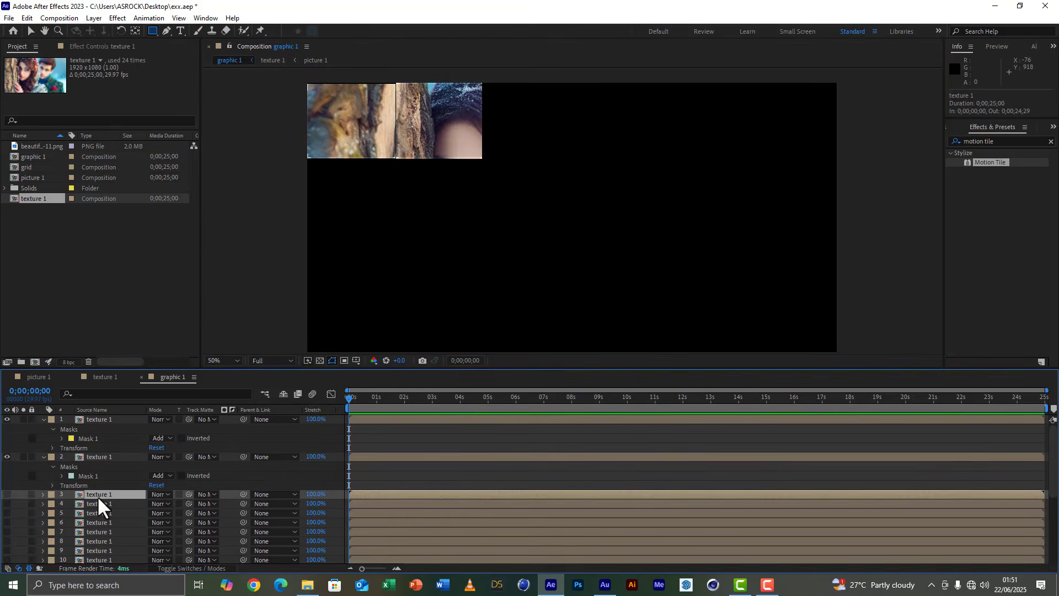
pyautogui.click(7, 494)
pyautogui.moveTo(482, 82); pyautogui.dragTo(579, 159)
# Hide layers 1 and 2, show layer 4 and mask it to the fourth grid cell of the top row.
pyautogui.click(100, 532)
pyautogui.moveTo(8, 494); pyautogui.dragTo(6, 419)
pyautogui.click(44, 457)
pyautogui.click(45, 466)
pyautogui.click(7, 476)
pyautogui.click(7, 466)
pyautogui.click(6, 476)
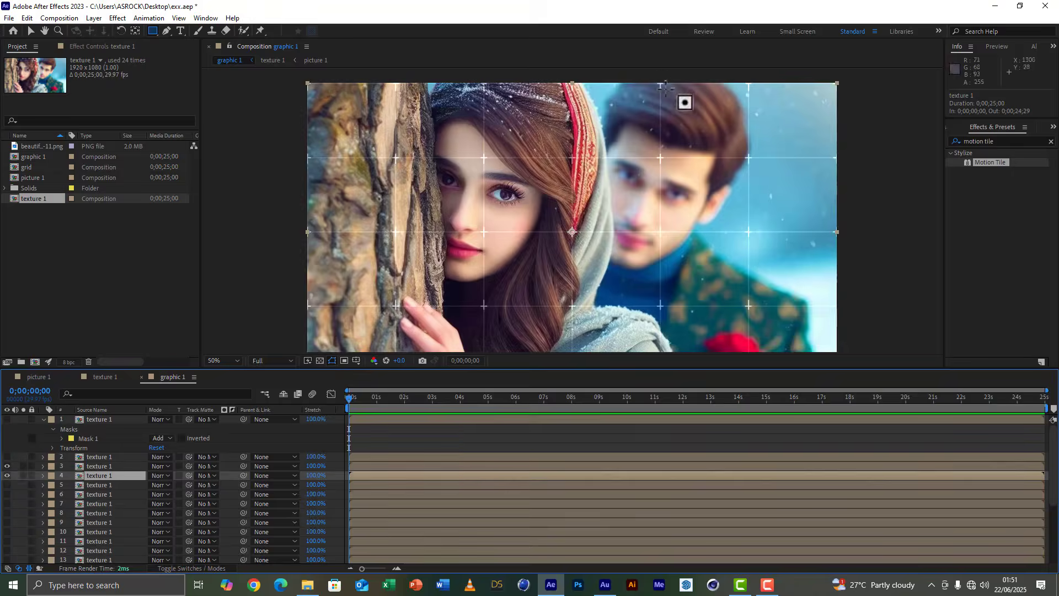
pyautogui.moveTo(661, 83); pyautogui.dragTo(579, 158)
# Show layers 5 and 6 and mask them to the fifth and sixth grid cells of the top row.
pyautogui.click(43, 476)
pyautogui.click(7, 485)
pyautogui.click(99, 485)
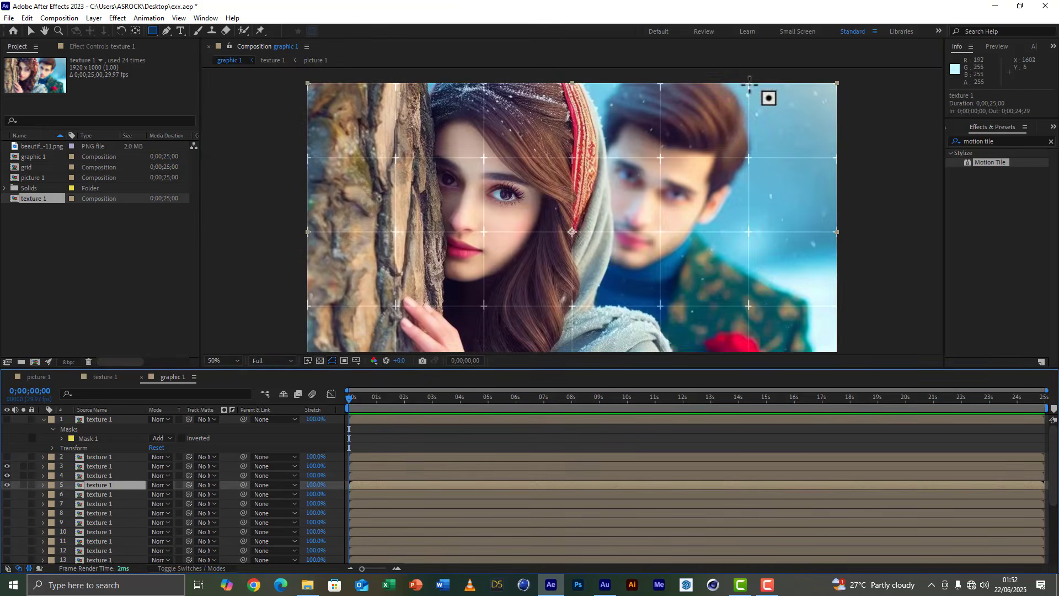
pyautogui.moveTo(749, 83); pyautogui.dragTo(661, 159)
pyautogui.click(7, 522)
pyautogui.click(84, 523)
pyautogui.moveTo(749, 82)
pyautogui.mouseDown()
pyautogui.moveTo(773, 139)
pyautogui.moveTo(841, 159)
pyautogui.mouseUp()
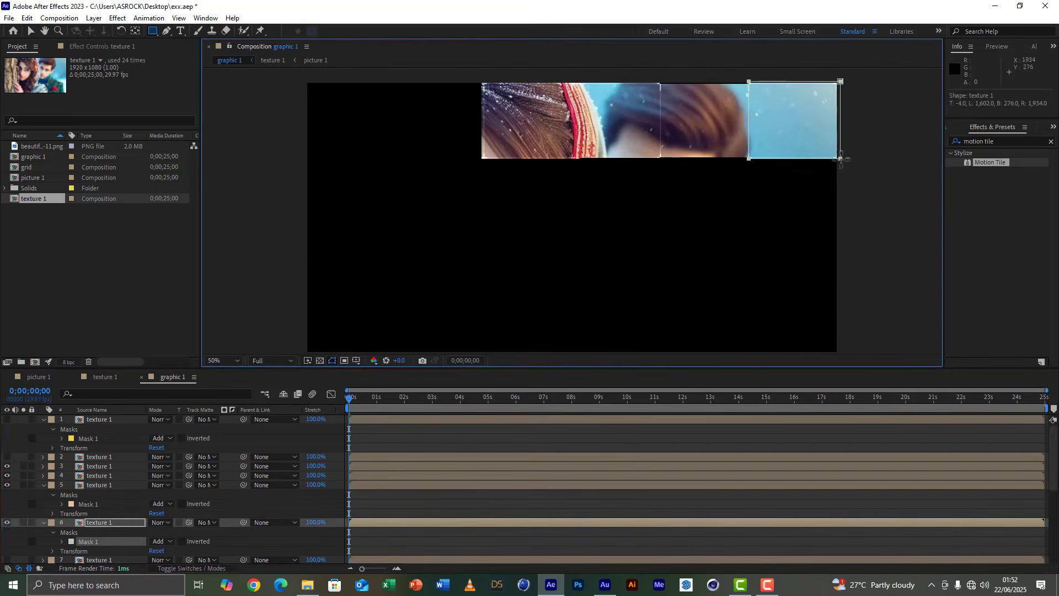
# Show layers 1 and 2 again and collapse the properties of the six masked layers.
pyautogui.click(44, 486)
pyautogui.moveTo(7, 457); pyautogui.dragTo(6, 419)
pyautogui.click(44, 420)
pyautogui.click(43, 466)
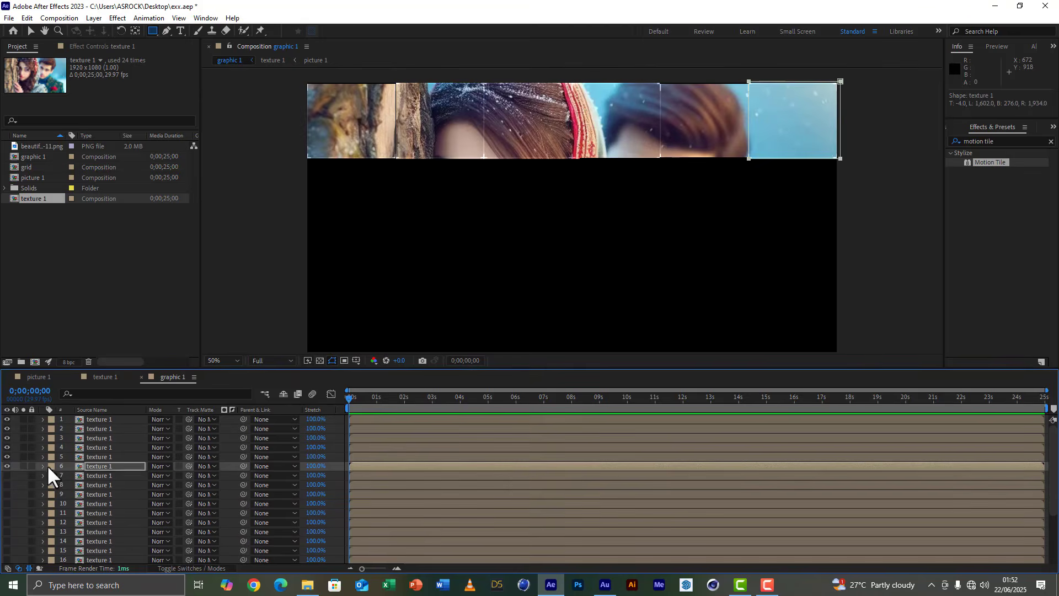
# Set the label color of the six top-row layers to Red.
pyautogui.keyDown('shift'); pyautogui.click(107, 418); pyautogui.keyUp('shift')
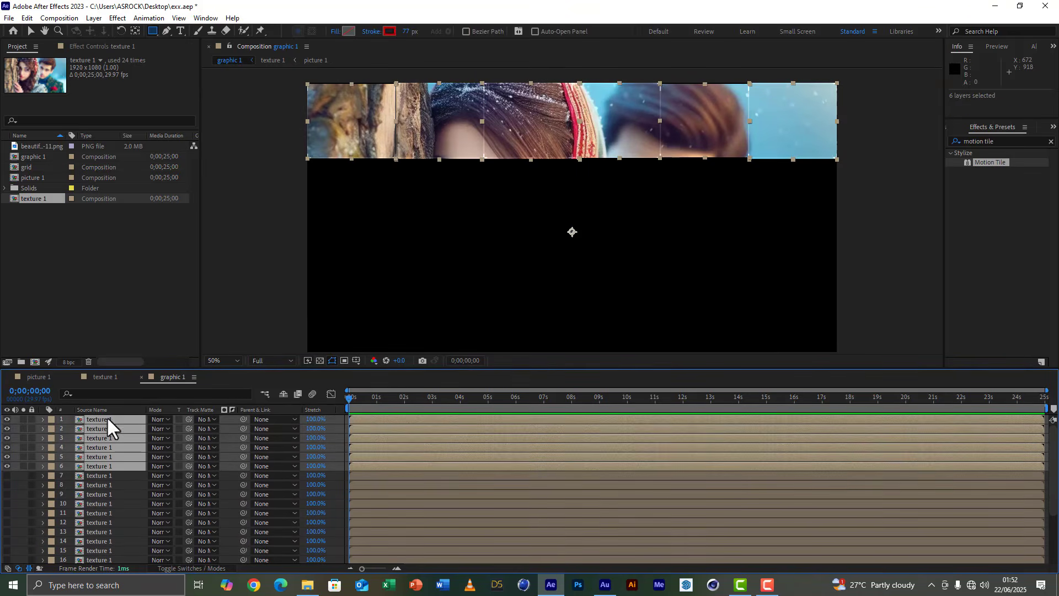
pyautogui.click(51, 467)
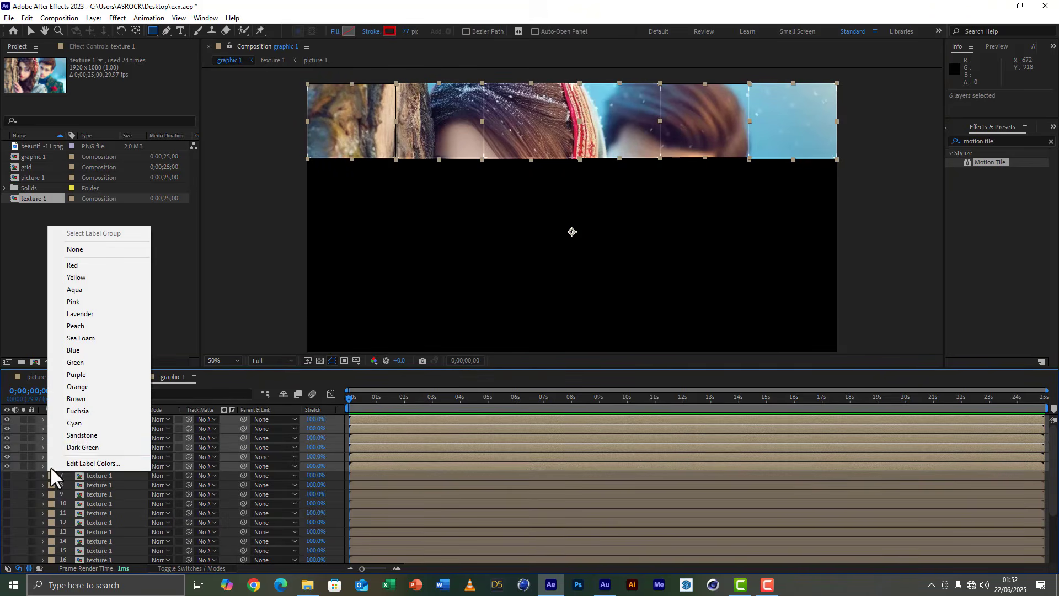
pyautogui.click(75, 266)
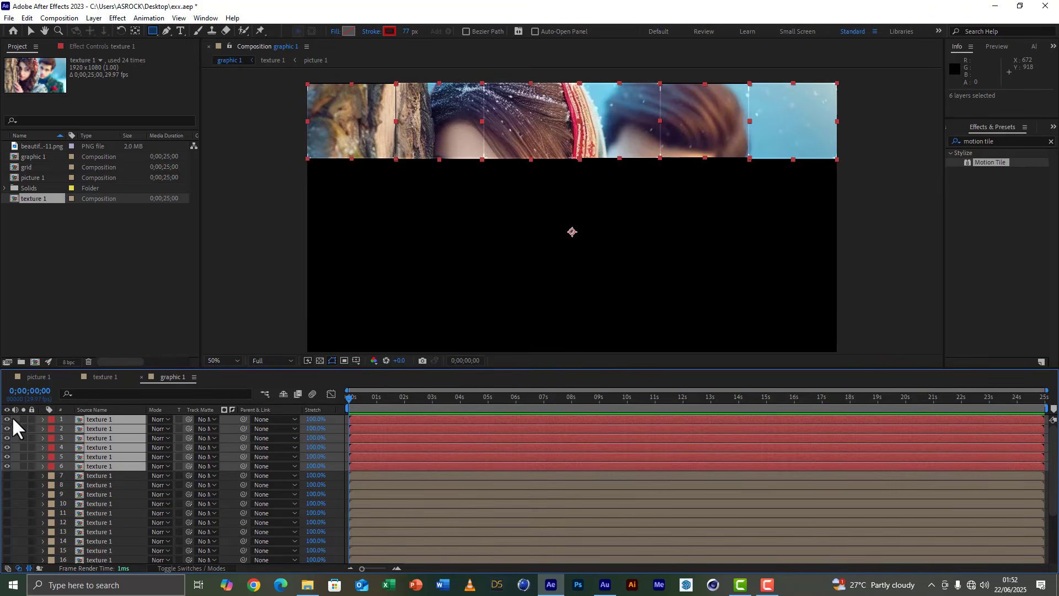
# Show layers 7 to 9 and mask them to the first three grid cells of the second row.
pyautogui.click(99, 477)
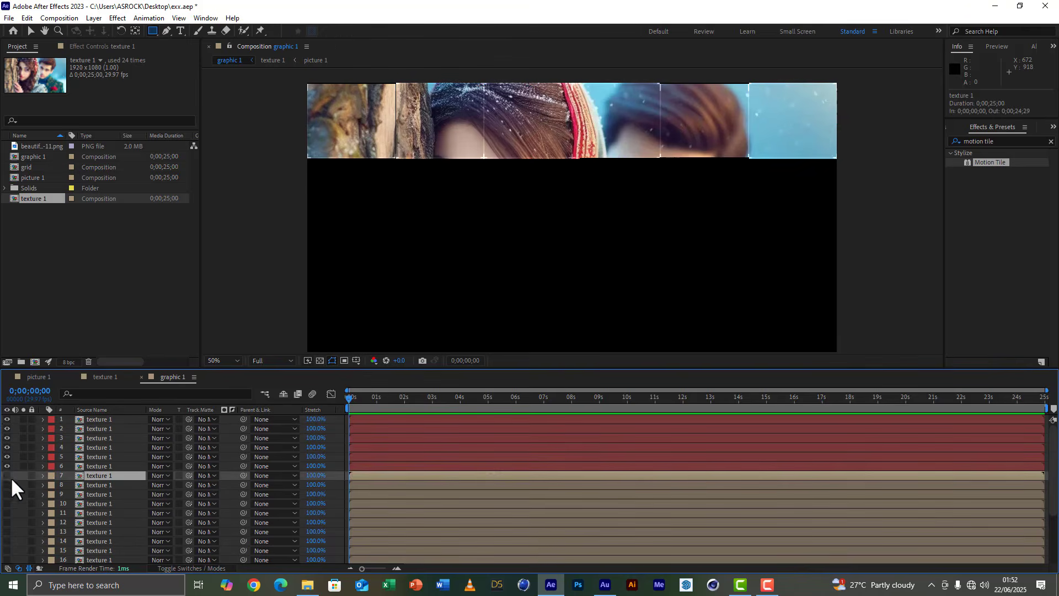
pyautogui.click(7, 475)
pyautogui.moveTo(395, 159); pyautogui.dragTo(307, 230)
pyautogui.scroll(-1, 100, 497)
pyautogui.click(99, 485)
pyautogui.click(8, 484)
pyautogui.moveTo(484, 159); pyautogui.dragTo(395, 230)
pyautogui.click(99, 522)
pyautogui.click(7, 523)
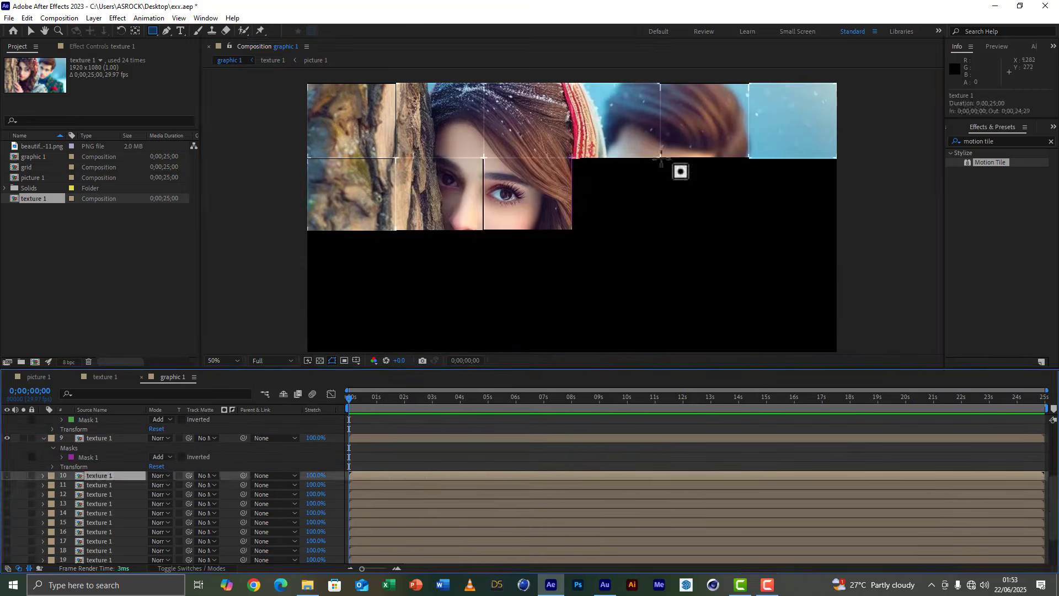
# Mask layers 10 to 12 to the last three grid cells of the second row, making the hidden layers visible.
pyautogui.moveTo(661, 159); pyautogui.dragTo(572, 232)
pyautogui.moveTo(7, 476); pyautogui.dragTo(7, 560)
pyautogui.click(99, 513)
pyautogui.moveTo(661, 159); pyautogui.dragTo(749, 232)
pyautogui.click(99, 550)
pyautogui.moveTo(837, 158); pyautogui.dragTo(748, 232)
# Collapse the second-row layers' properties and set the label color of layers 7 to 12 to Yellow.
pyautogui.click(43, 427)
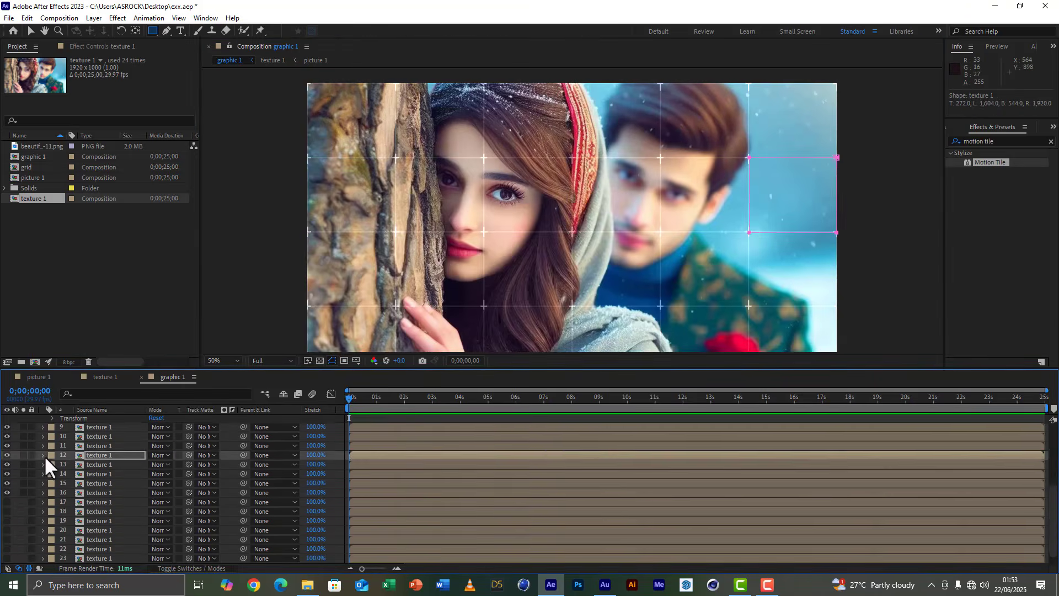
pyautogui.scroll(4, 46, 458)
pyautogui.click(95, 465)
pyautogui.keyDown('shift'); pyautogui.click(96, 512); pyautogui.keyUp('shift')
pyautogui.click(52, 494)
# Show layers 17 and 18 and mask layers 13 to 15 to the first three grid cells of the third row.
pyautogui.scroll(-2, 68, 477)
pyautogui.click(99, 464)
pyautogui.moveTo(7, 502); pyautogui.dragTo(7, 512)
pyautogui.moveTo(670, 184); pyautogui.dragTo(675, 99)
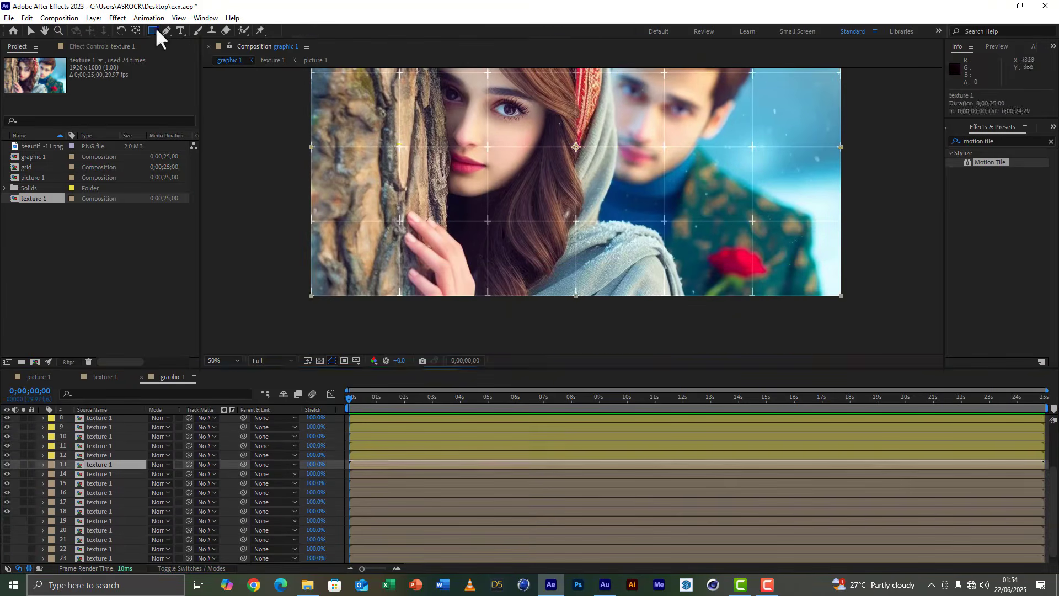
pyautogui.moveTo(399, 145); pyautogui.dragTo(311, 222)
pyautogui.click(100, 502)
pyautogui.moveTo(400, 146); pyautogui.dragTo(486, 220)
pyautogui.click(99, 539)
pyautogui.moveTo(487, 146); pyautogui.dragTo(575, 221)
# Mask layers 16 to 18 to the last three grid cells of the third row.
pyautogui.scroll(-2, 99, 518)
pyautogui.click(99, 520)
pyautogui.moveTo(664, 146); pyautogui.dragTo(576, 222)
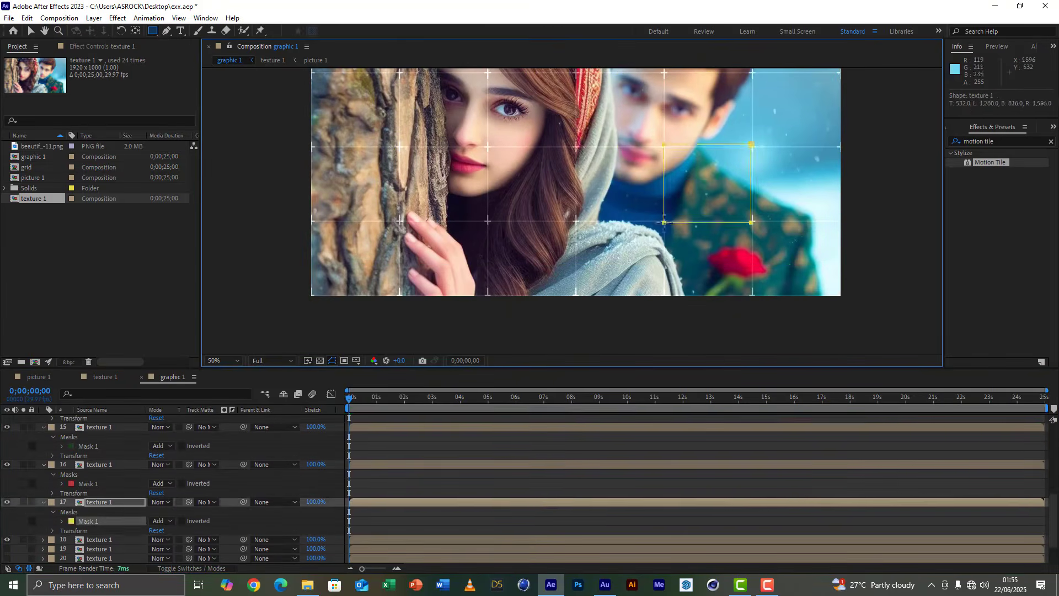
pyautogui.click(99, 502)
pyautogui.moveTo(753, 145); pyautogui.dragTo(843, 223)
# Collapse the third-row layers' properties and set the label color of layers 13 to 18 to Pink.
pyautogui.click(43, 502)
pyautogui.click(100, 455)
pyautogui.keyDown('shift'); pyautogui.click(100, 502); pyautogui.keyUp('shift')
pyautogui.click(51, 474)
# Show layers 19 to 24 and mask each one to its own grid cell of the bottom row.
pyautogui.moveTo(7, 511); pyautogui.dragTo(7, 558)
pyautogui.click(99, 512)
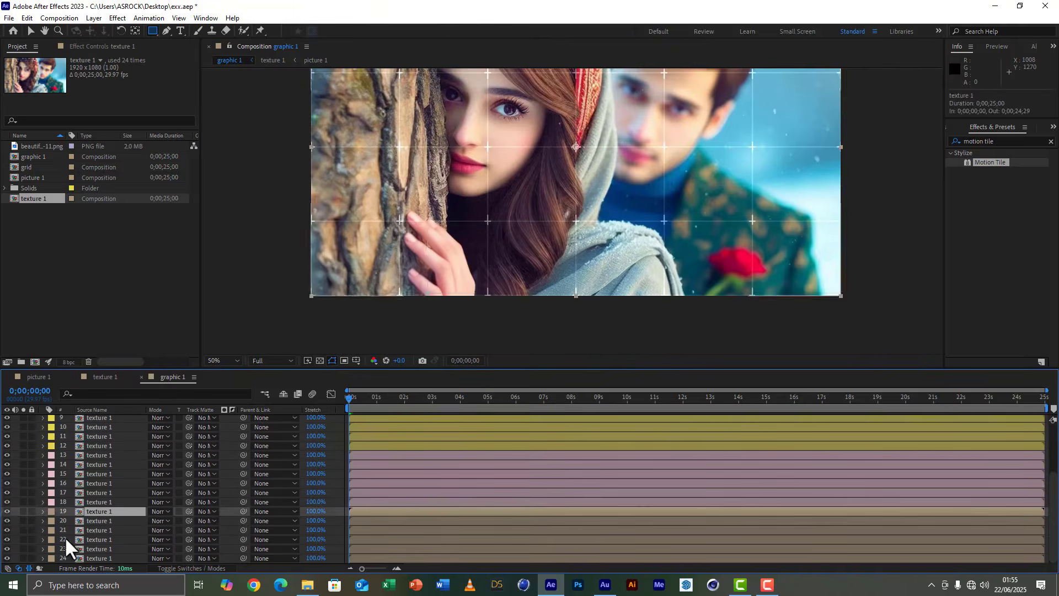
pyautogui.moveTo(400, 221); pyautogui.dragTo(488, 296)
pyautogui.click(100, 549)
pyautogui.click(110, 530)
pyautogui.moveTo(488, 222); pyautogui.dragTo(576, 296)
pyautogui.click(105, 540)
pyautogui.moveTo(664, 222); pyautogui.dragTo(607, 299)
pyautogui.moveTo(754, 220); pyautogui.dragTo(845, 297)
# Adjust the mask edges of the fifth cells in the two lower rows and the second row's second cell to close gaps.
pyautogui.click(100, 540)
pyautogui.press('v')
pyautogui.moveTo(753, 183); pyautogui.dragTo(751, 184)
pyautogui.doubleClick(708, 293)
pyautogui.moveTo(708, 294); pyautogui.dragTo(709, 297)
pyautogui.doubleClick(442, 145)
pyautogui.moveTo(442, 145); pyautogui.dragTo(442, 148)
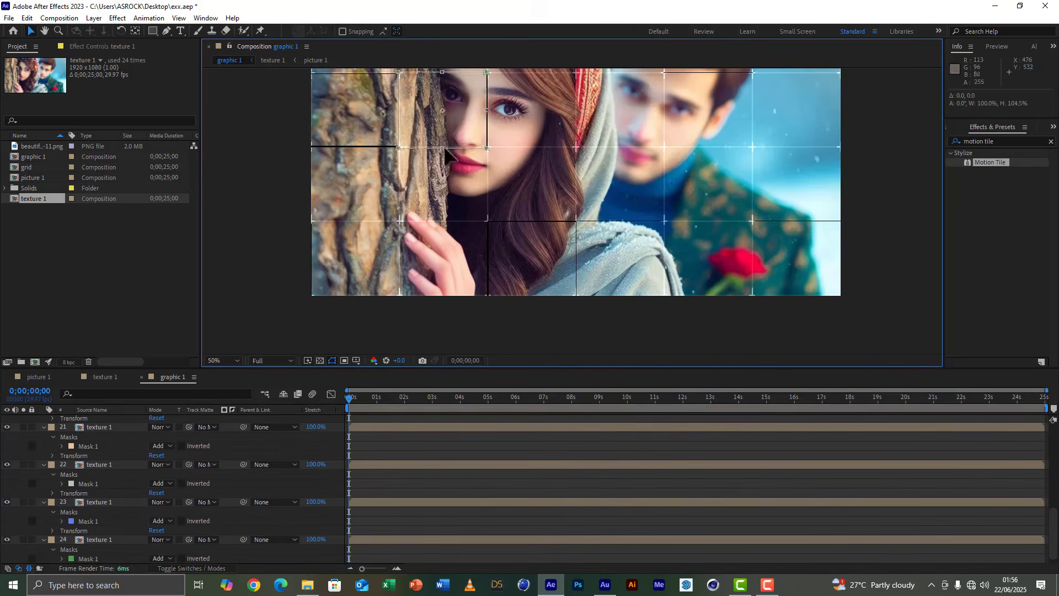
# Nudge the mask edges of the second row's first two cells and the bottom row's third cell to close the gaps.
pyautogui.moveTo(487, 110); pyautogui.dragTo(489, 110)
pyautogui.doubleClick(354, 147)
pyautogui.moveTo(355, 146); pyautogui.dragTo(355, 147)
pyautogui.doubleClick(489, 259)
pyautogui.moveTo(489, 259); pyautogui.dragTo(487, 259)
pyautogui.click(620, 259)
# Stretch the mask edges of the top row's first and fifth cells and the third row's sixth cell to cover the gaps.
pyautogui.moveTo(497, 138); pyautogui.dragTo(489, 235)
pyautogui.moveTo(345, 96); pyautogui.dragTo(344, 89)
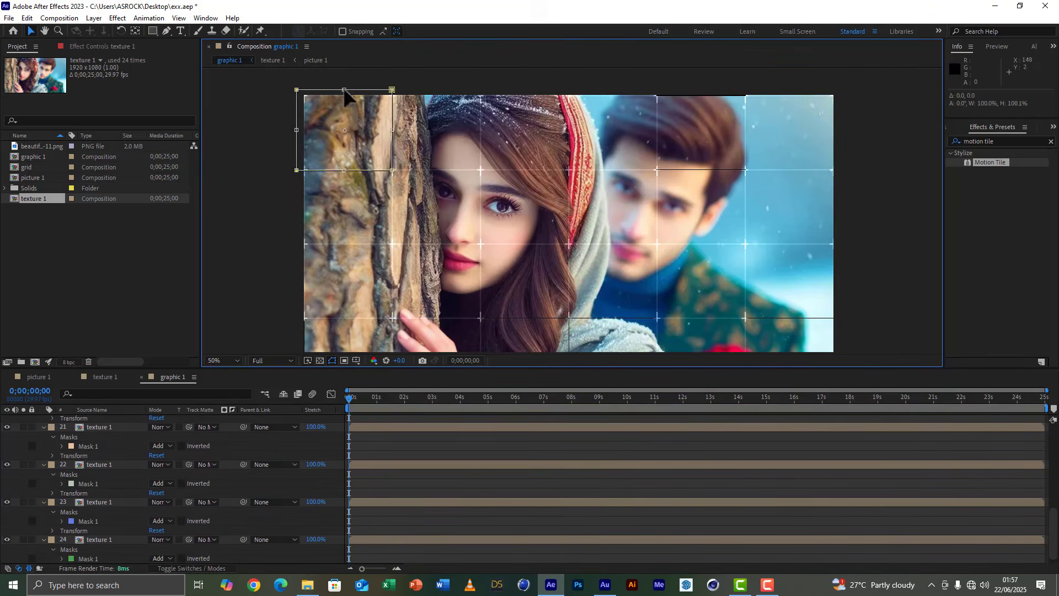
pyautogui.doubleClick(893, 151)
pyautogui.doubleClick(701, 170)
pyautogui.moveTo(701, 170); pyautogui.dragTo(701, 172)
pyautogui.doubleClick(877, 146)
pyautogui.doubleClick(789, 318)
pyautogui.moveTo(789, 318); pyautogui.dragTo(789, 320)
pyautogui.doubleClick(875, 287)
# Collapse the properties of the bottom-row layers and hide the mask outlines in the composition view.
pyautogui.click(44, 492)
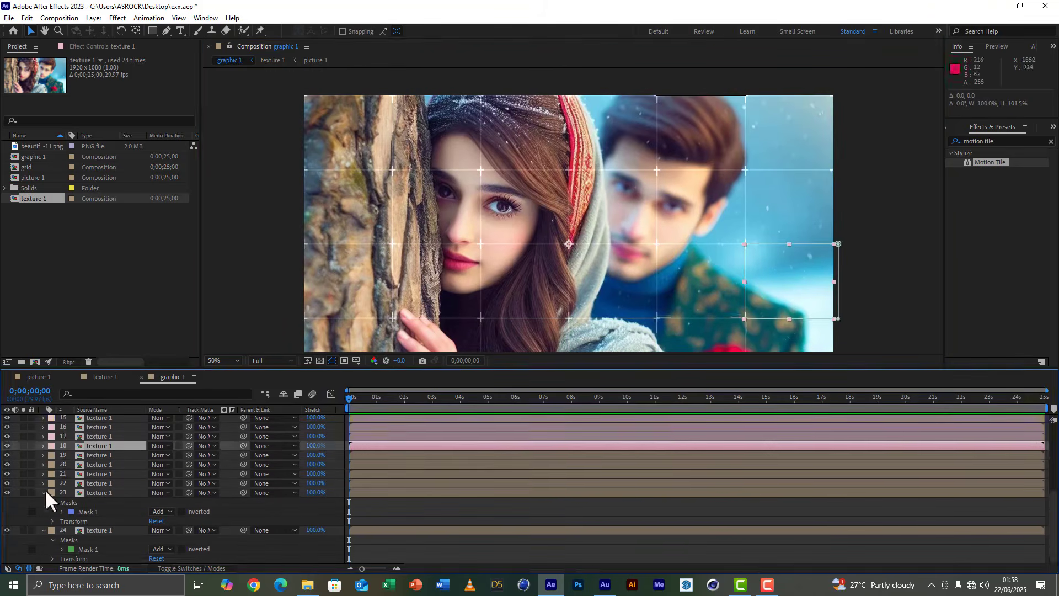
pyautogui.click(44, 492)
pyautogui.click(44, 530)
pyautogui.click(332, 360)
# Fit the composition in its view and turn all 24 texture 1 tile layers into 3D layers.
pyautogui.moveTo(609, 368); pyautogui.dragTo(609, 314)
pyautogui.click(223, 307)
pyautogui.click(218, 319)
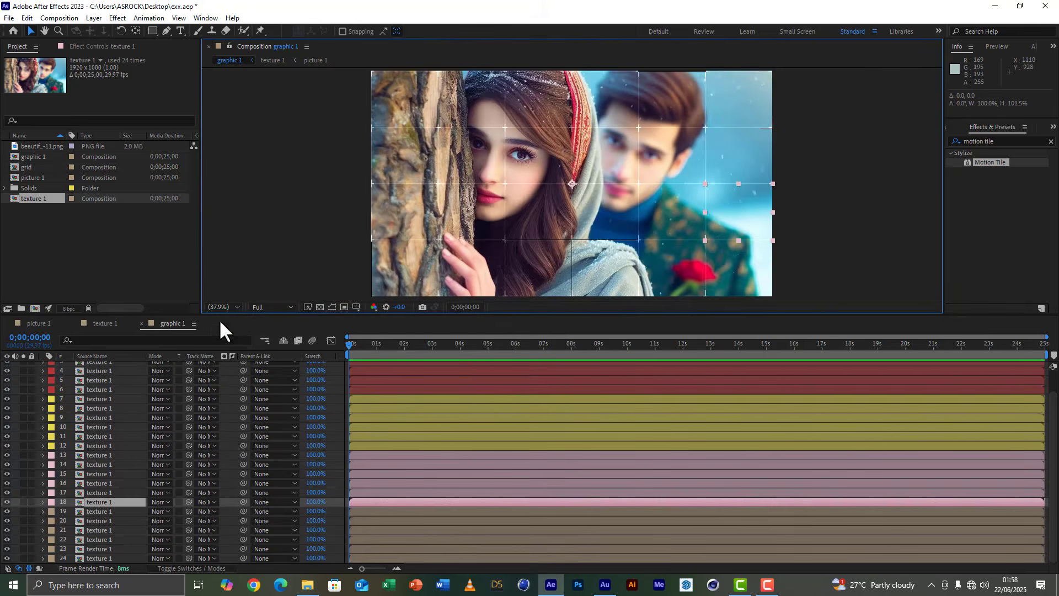
pyautogui.click(92, 391)
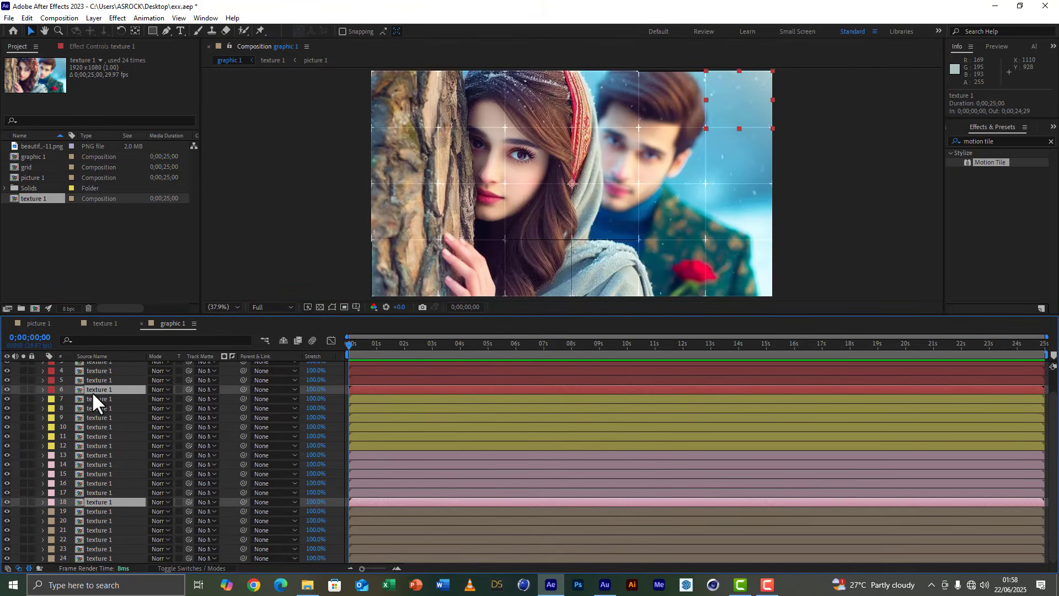
pyautogui.hotkey('ctrl', 'a')
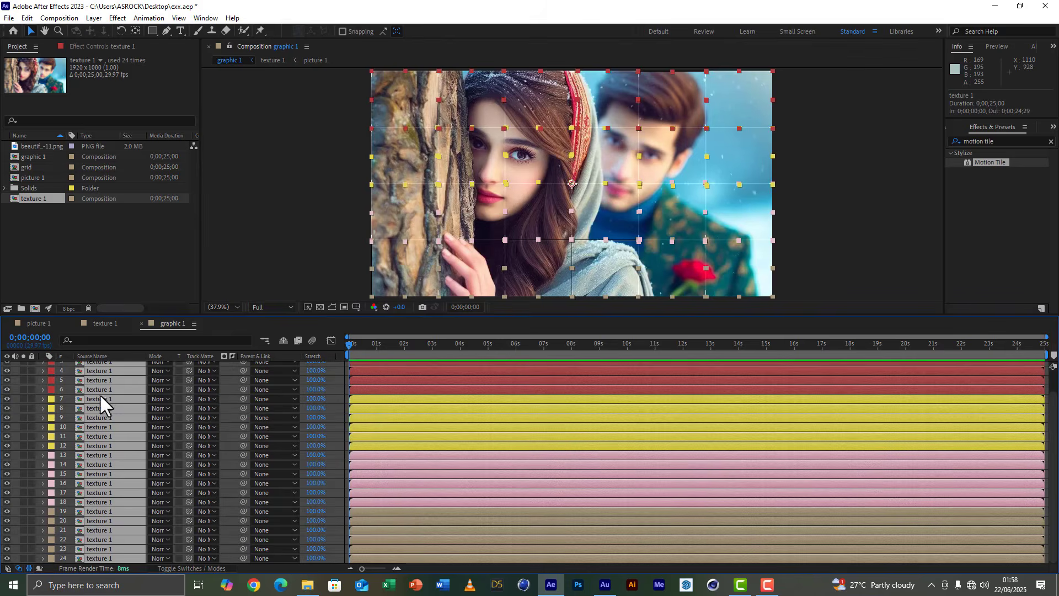
pyautogui.click(206, 570)
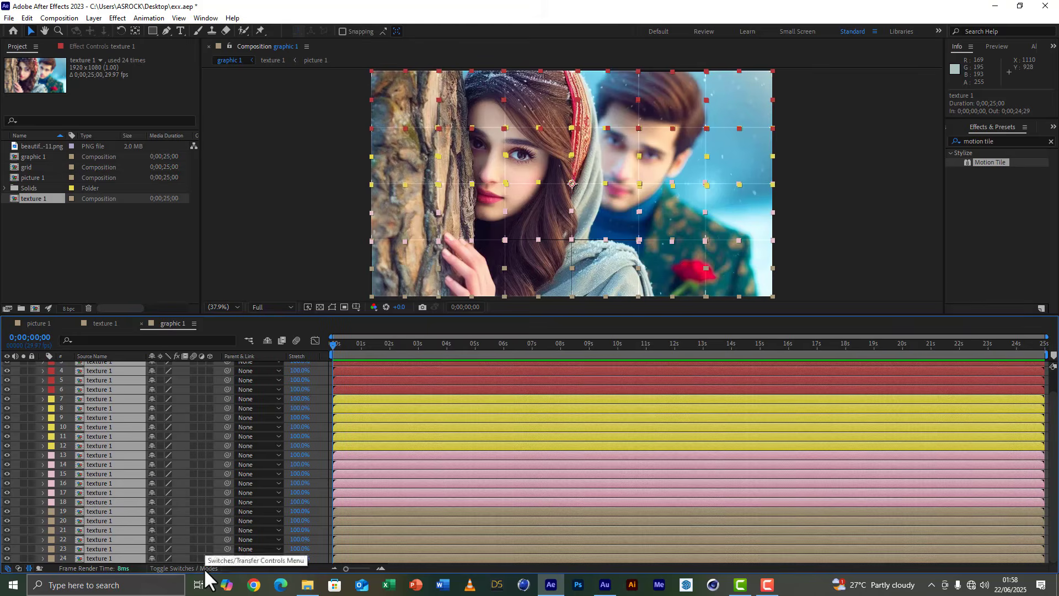
pyautogui.click(208, 370)
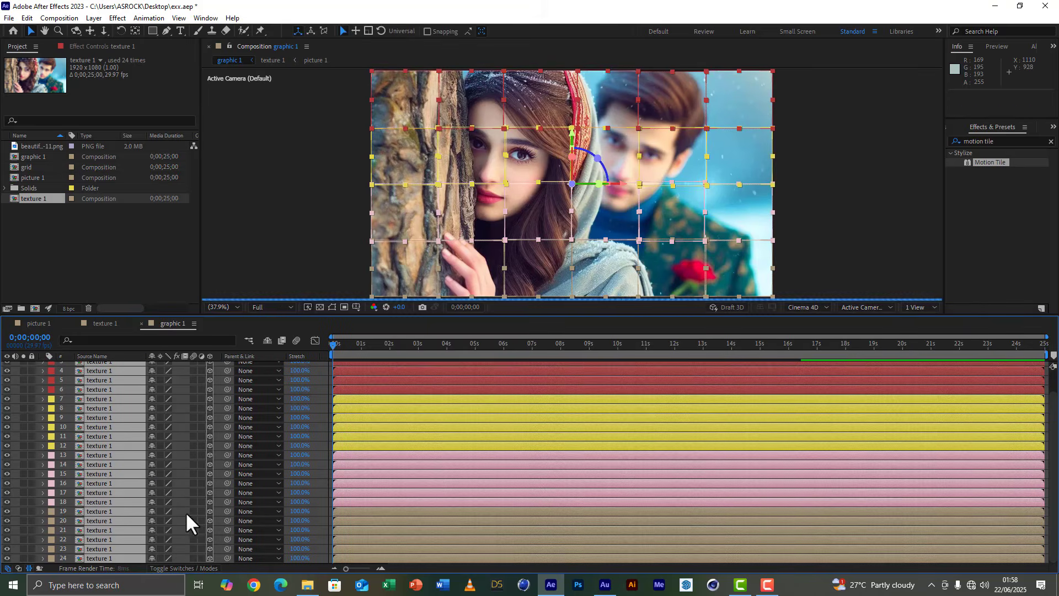
# Add a new Two-Node Camera named Camera 1 with the 35mm preset to the graphic 1 composition.
pyautogui.scroll(1, 86, 499)
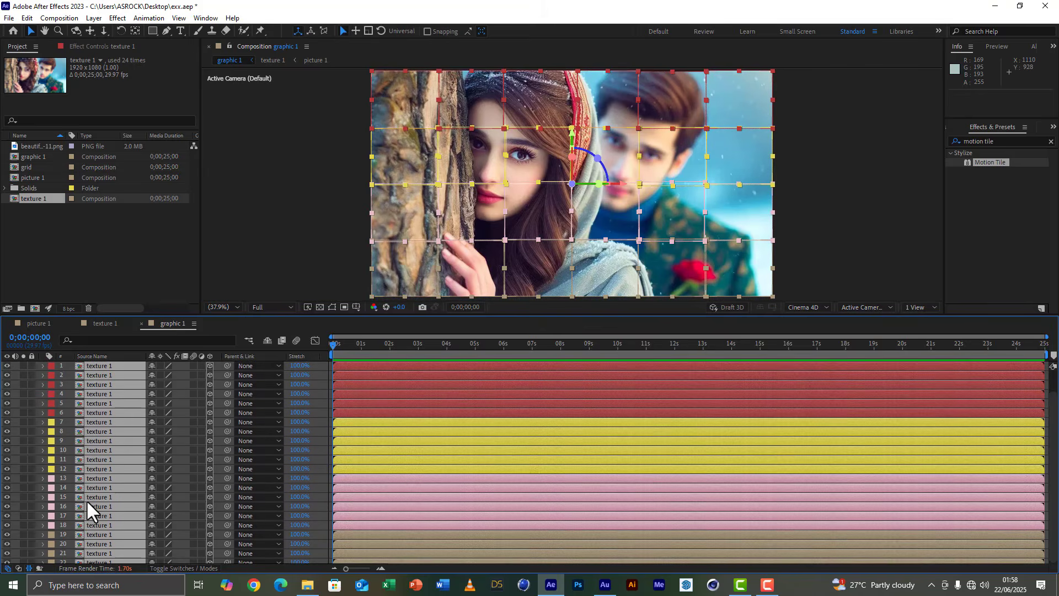
pyautogui.rightClick(13, 364)
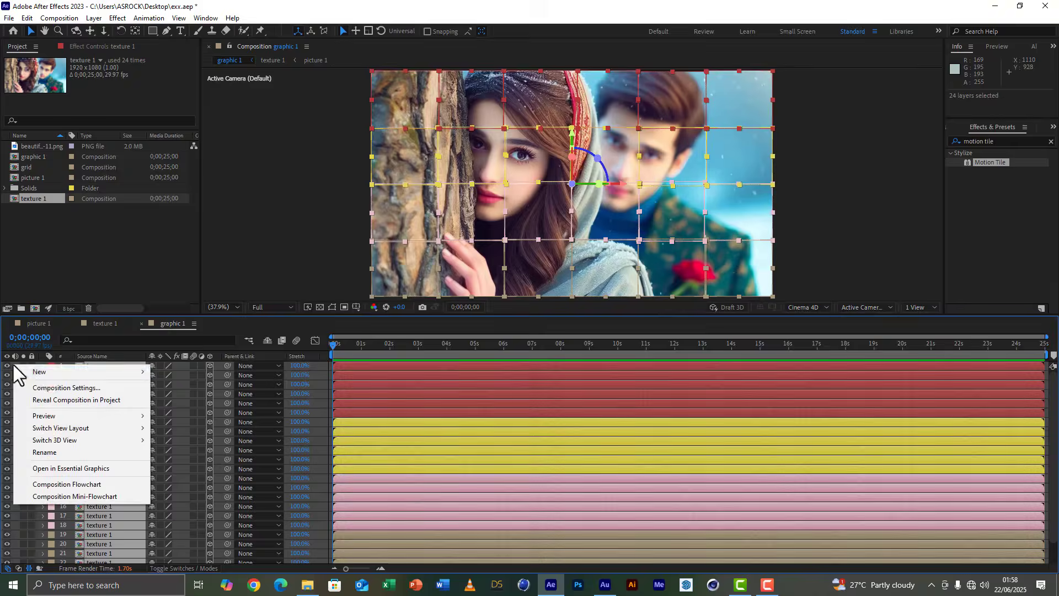
pyautogui.moveTo(49, 373)
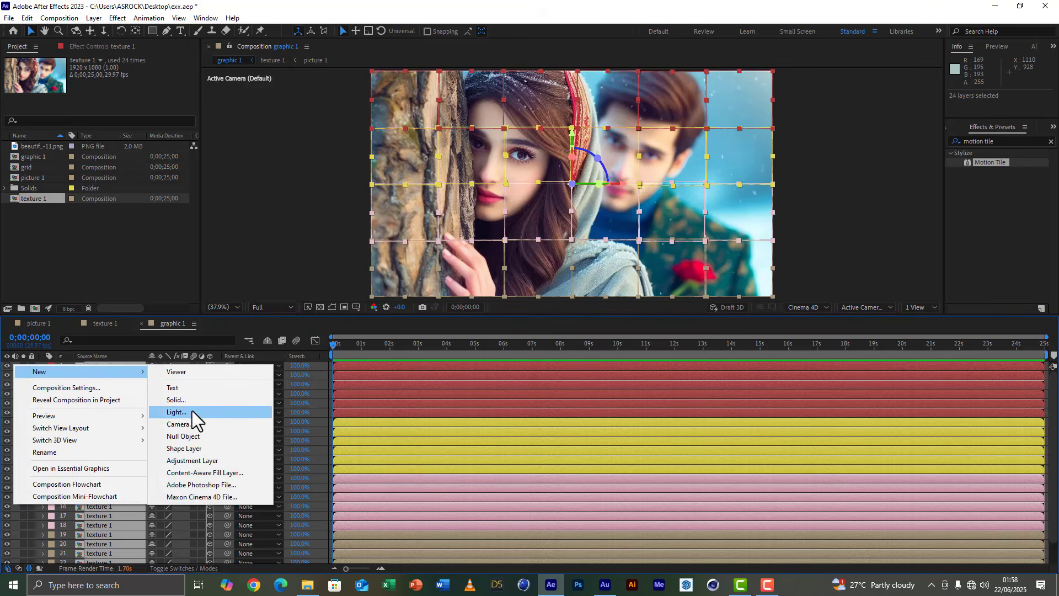
pyautogui.click(190, 424)
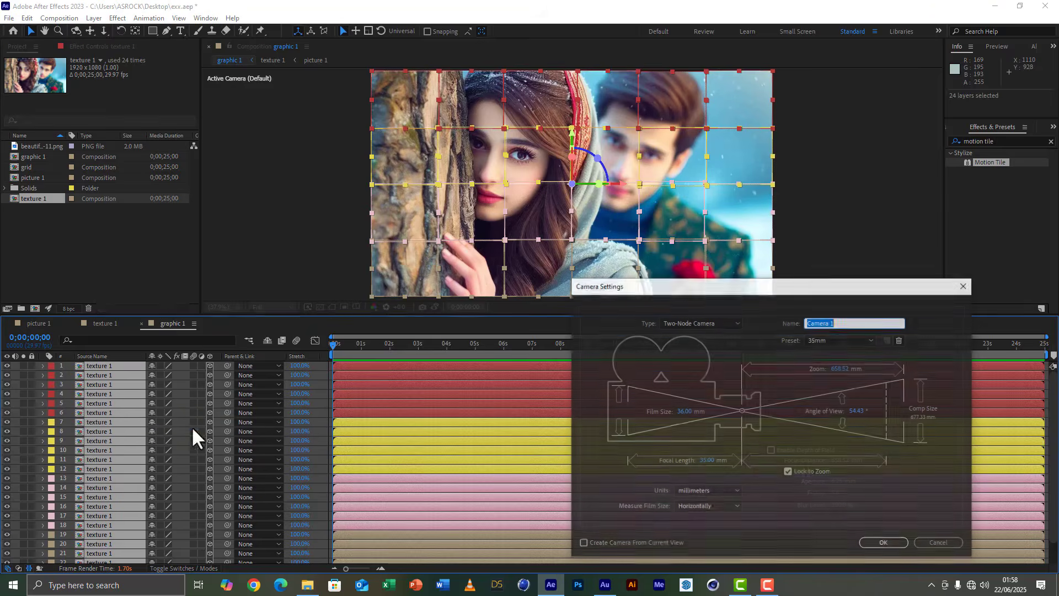
pyautogui.click(895, 539)
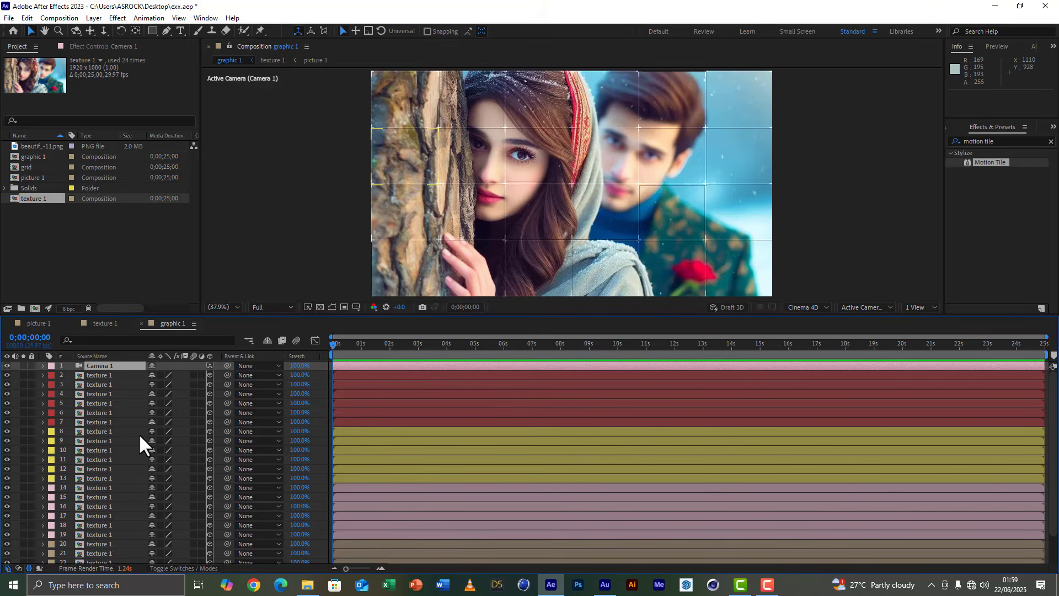
# Keyframe Position on all 24 tile layers: the current position at 5 seconds, and Z at -2193 at 0 seconds.
pyautogui.click(105, 375)
pyautogui.scroll(-2, 116, 389)
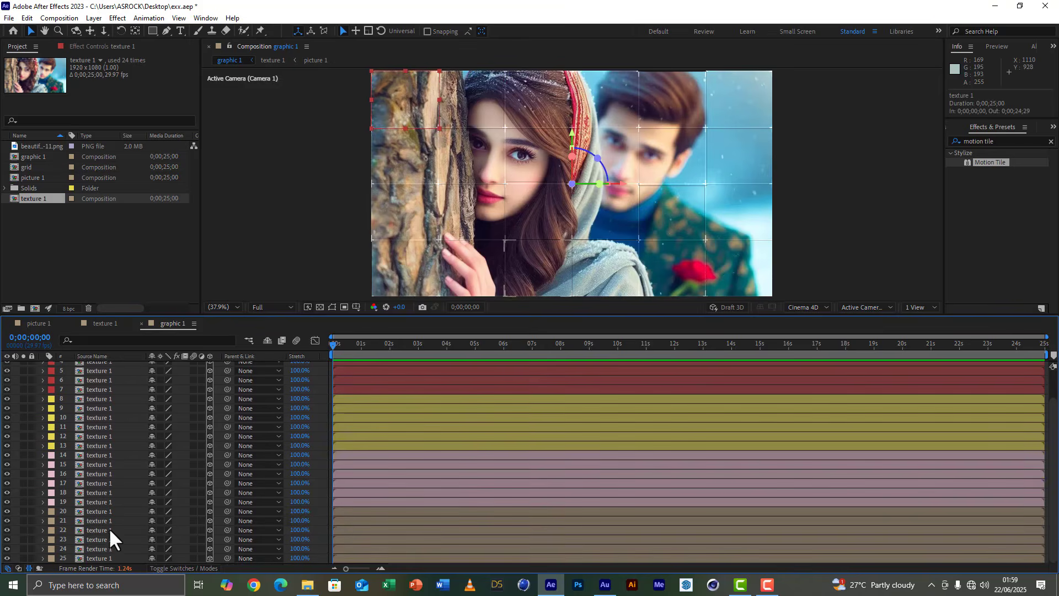
pyautogui.keyDown('shift'); pyautogui.click(108, 555); pyautogui.keyUp('shift')
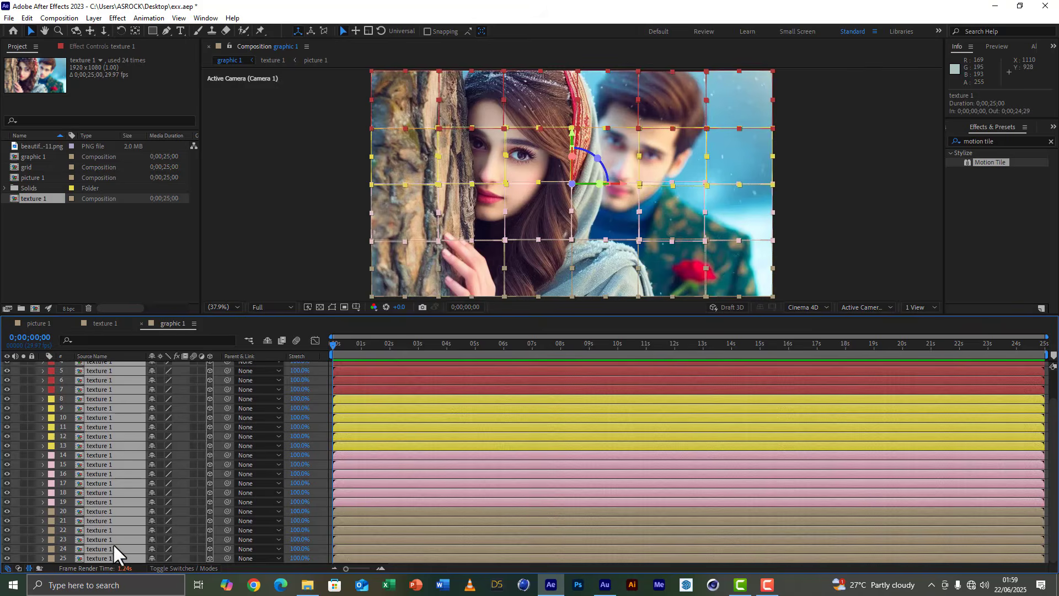
pyautogui.press('p')
pyautogui.scroll(1, 386, 524)
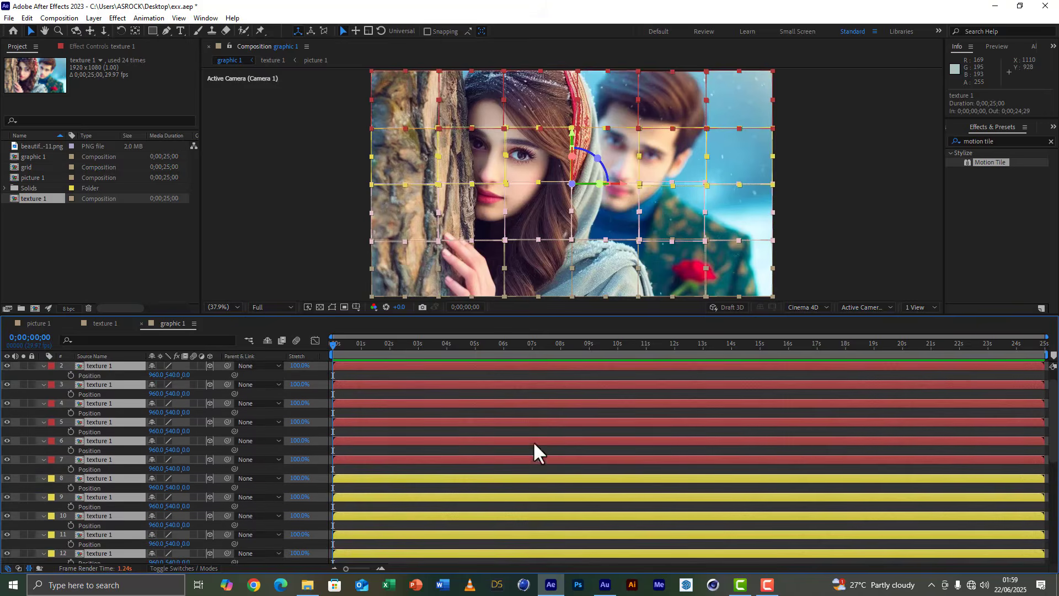
pyautogui.click(474, 344)
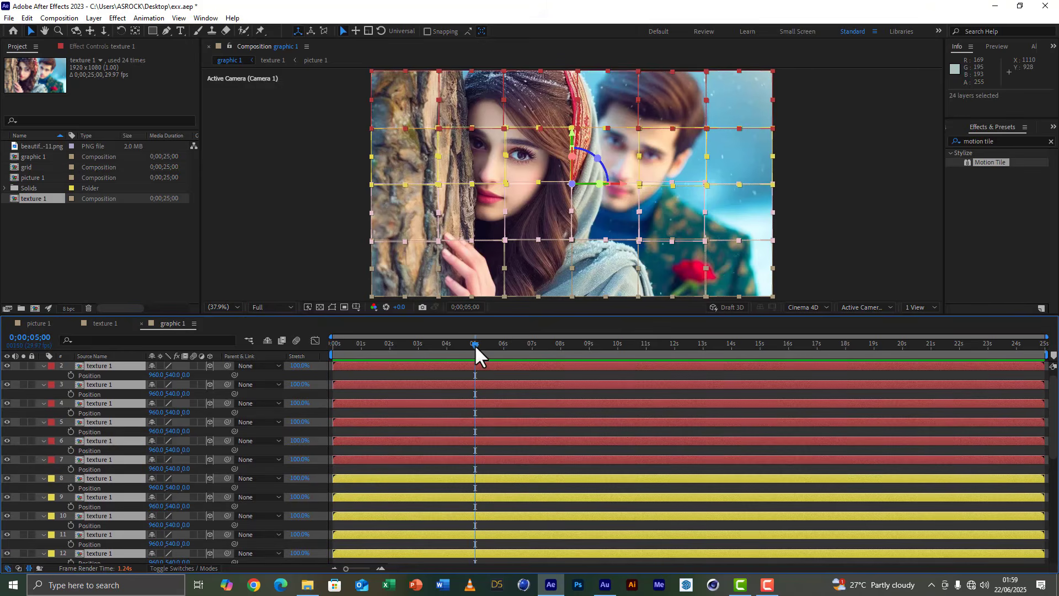
pyautogui.click(69, 393)
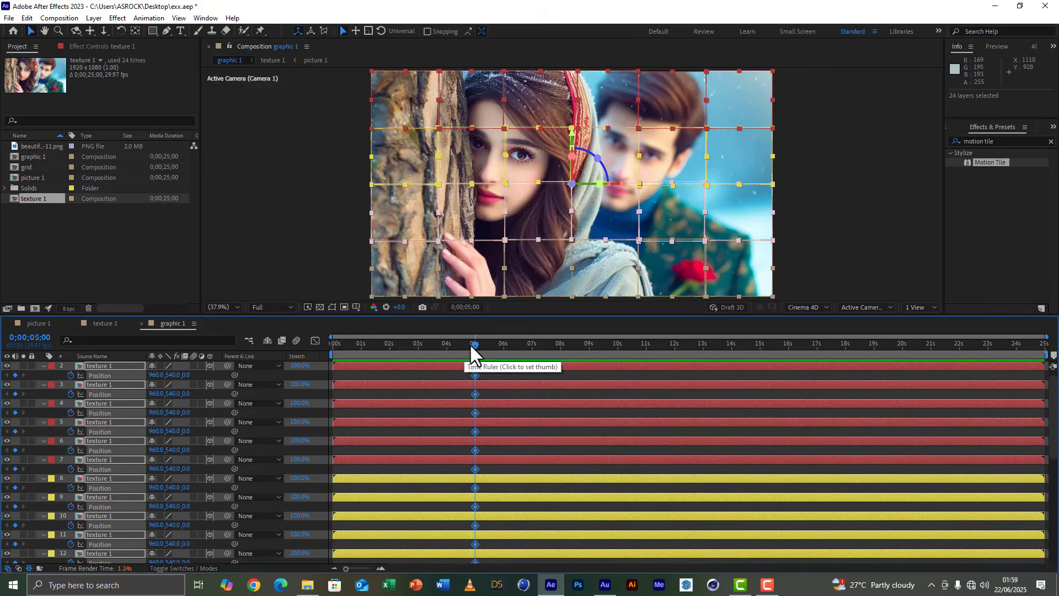
pyautogui.press('Home')
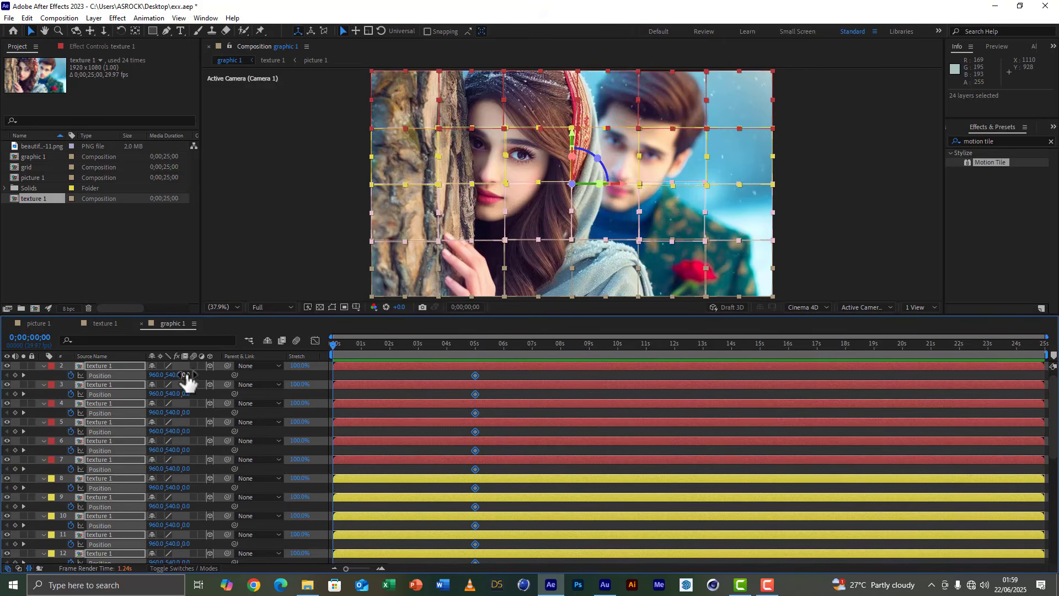
pyautogui.moveTo(184, 375); pyautogui.dragTo(6, 371)
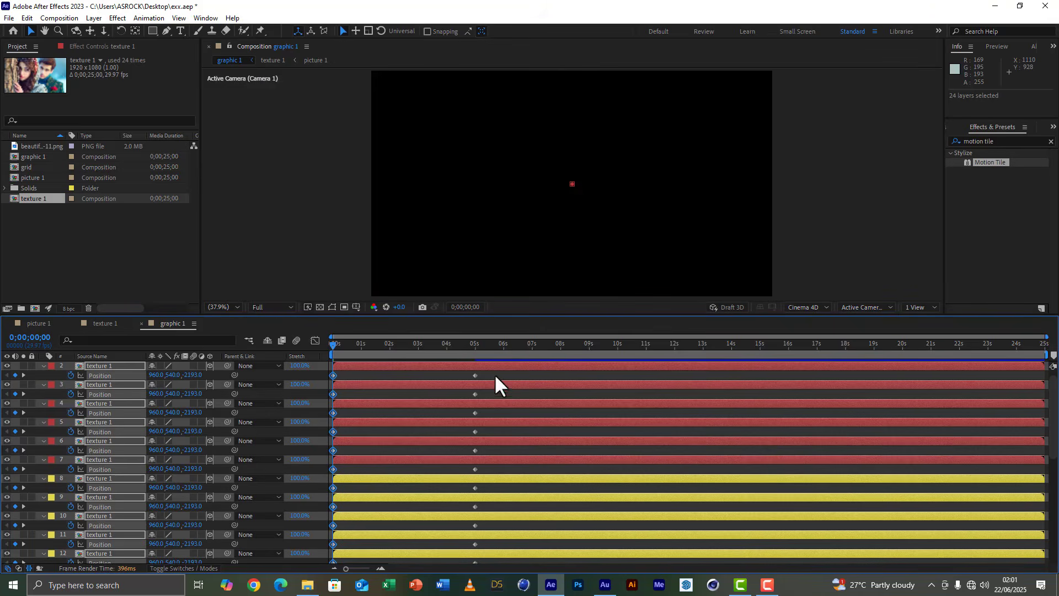
# Apply Easy Ease to both Position keyframes of all 24 tile layers.
pyautogui.moveTo(494, 370); pyautogui.dragTo(331, 574)
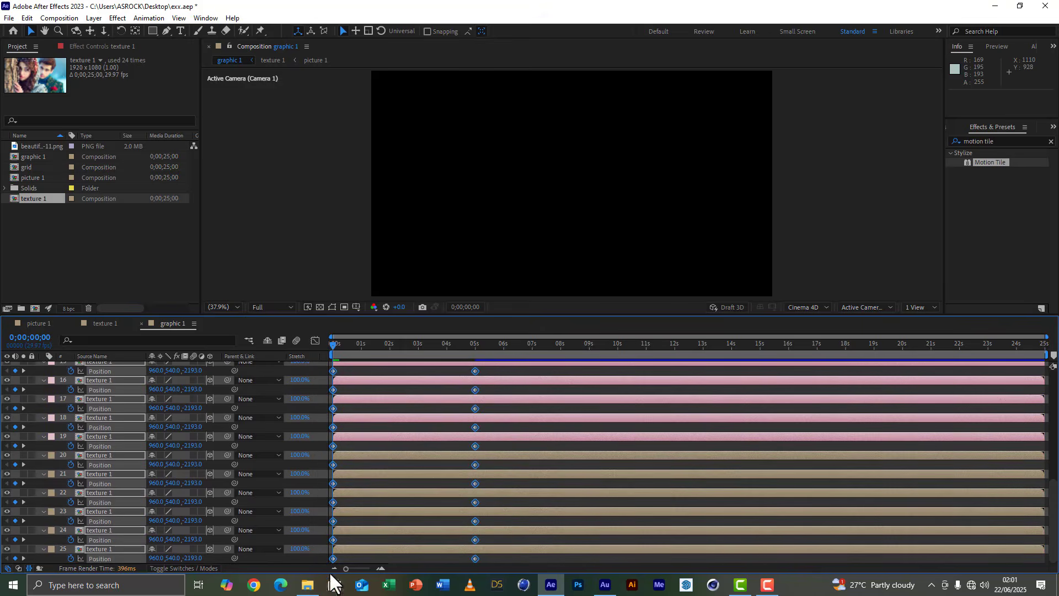
pyautogui.rightClick(333, 556)
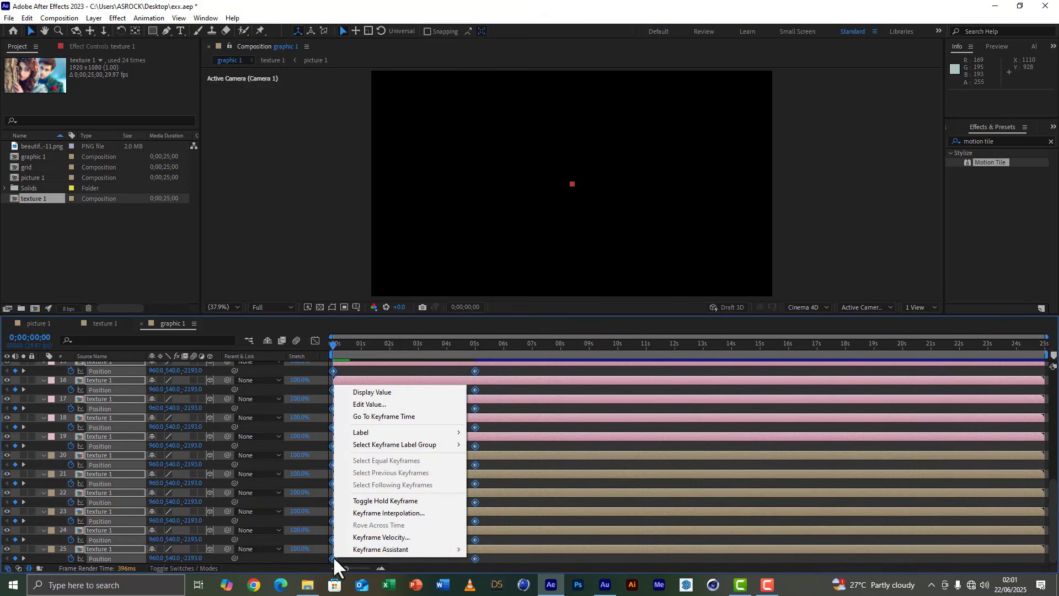
pyautogui.moveTo(368, 546)
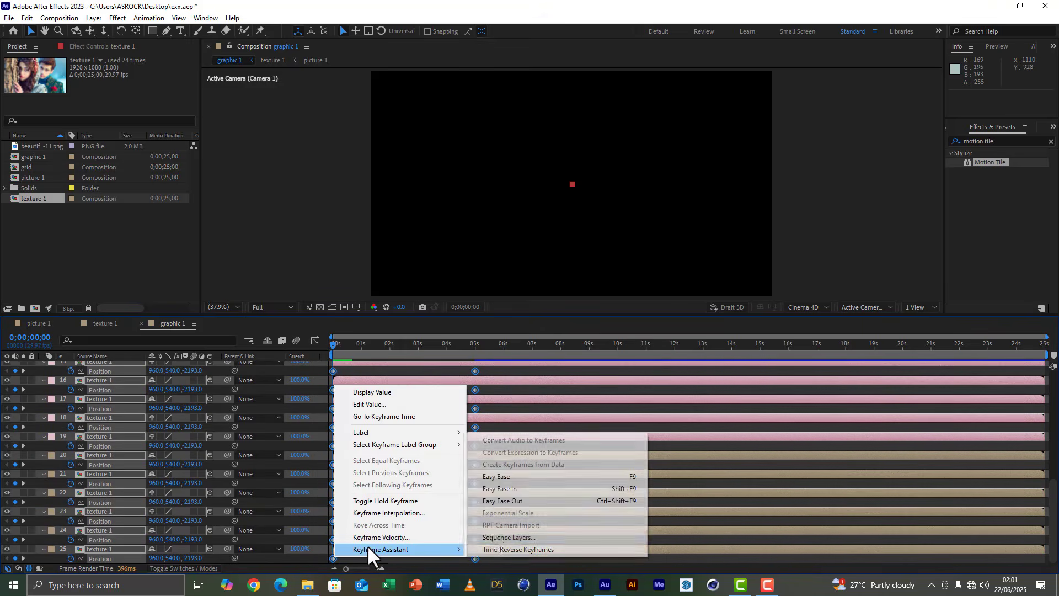
pyautogui.click(520, 475)
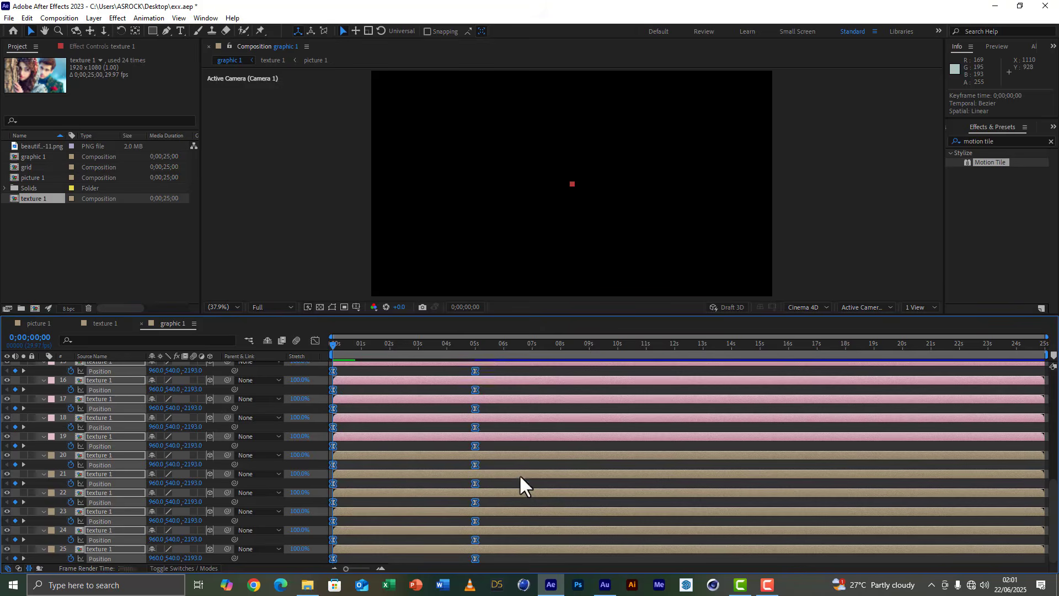
# Reshape the tiles' Position speed curve so it peaks at about 1 second and slows gradually toward 5 seconds.
pyautogui.click(315, 341)
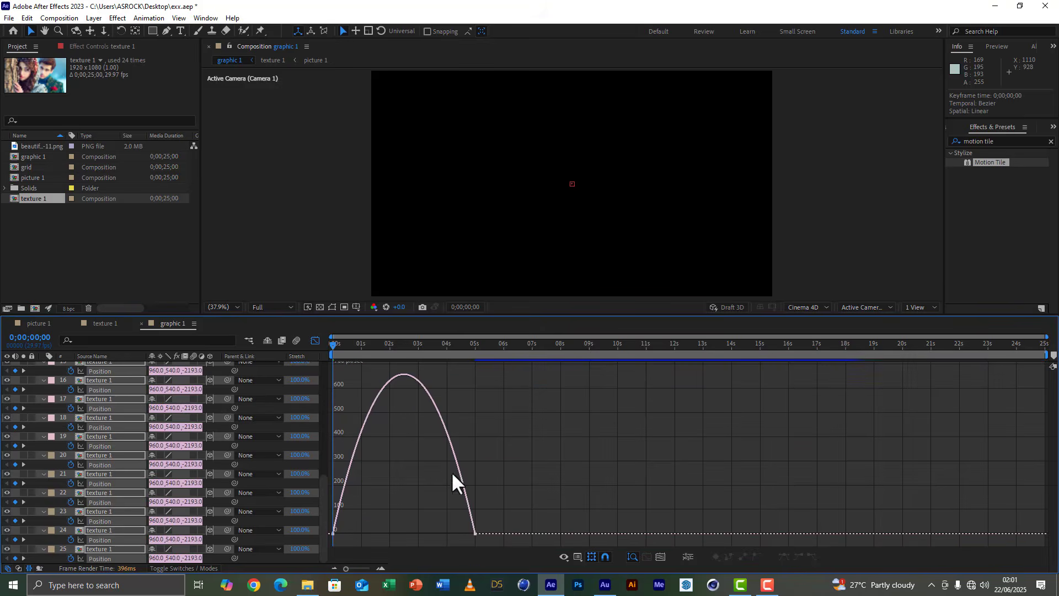
pyautogui.moveTo(497, 509); pyautogui.dragTo(405, 529)
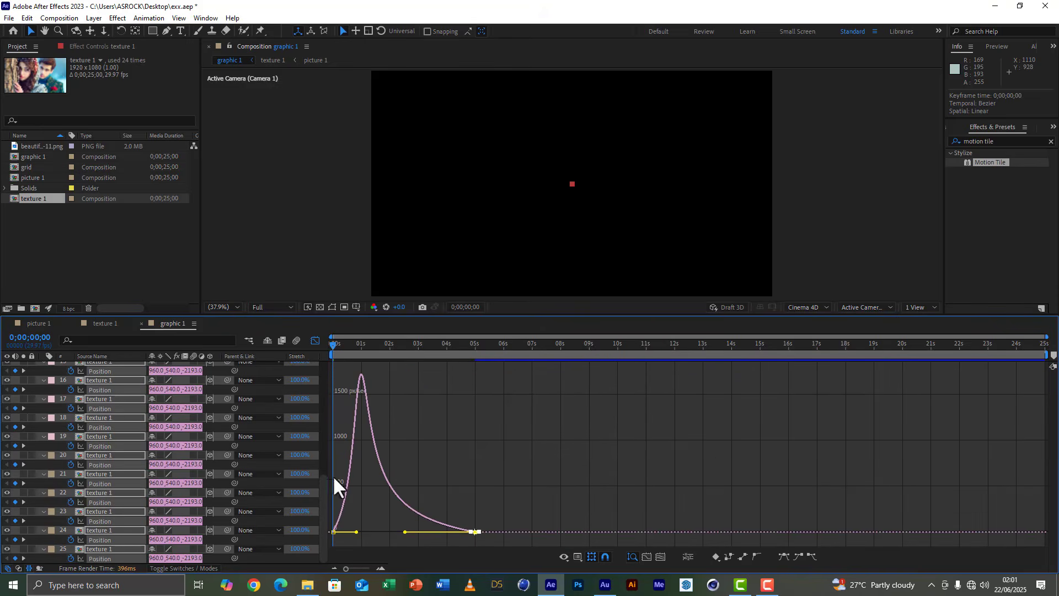
pyautogui.click(314, 339)
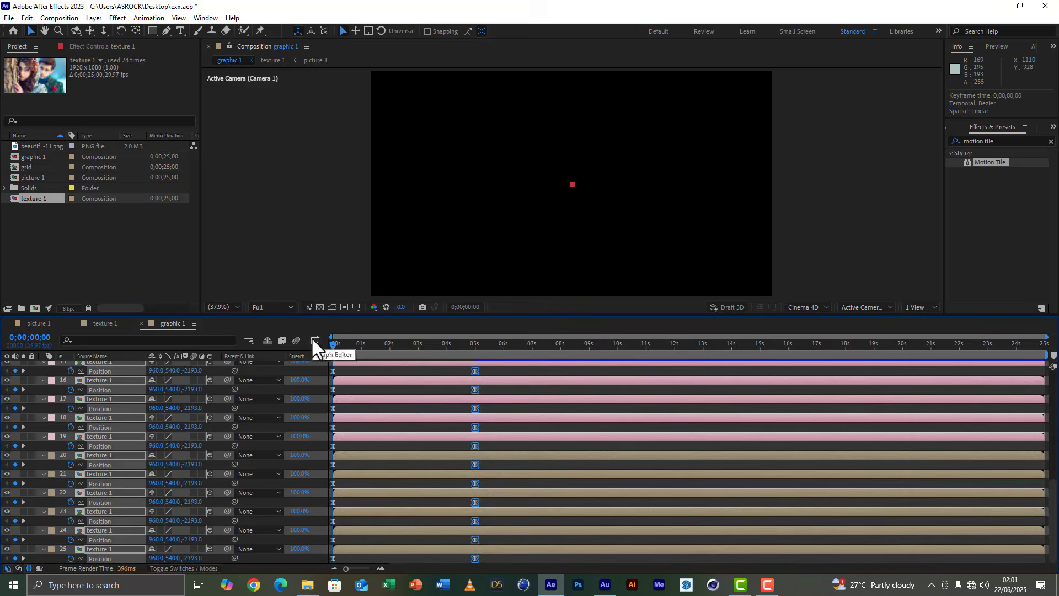
# Collapse the tile layers' properties and preview the fly-in animation from the beginning.
pyautogui.click(406, 344)
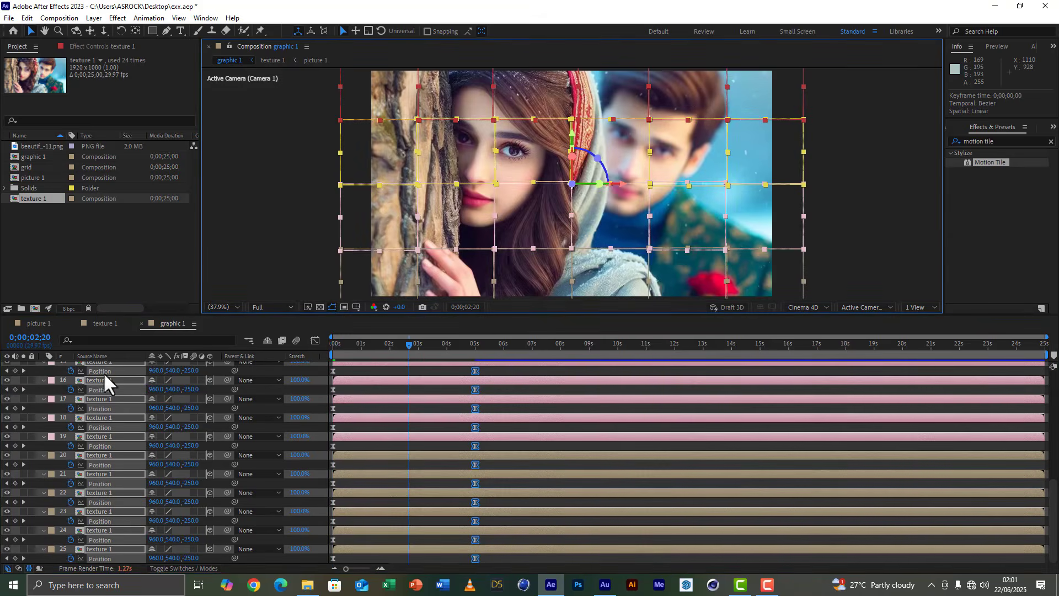
pyautogui.click(44, 379)
pyautogui.press('Home')
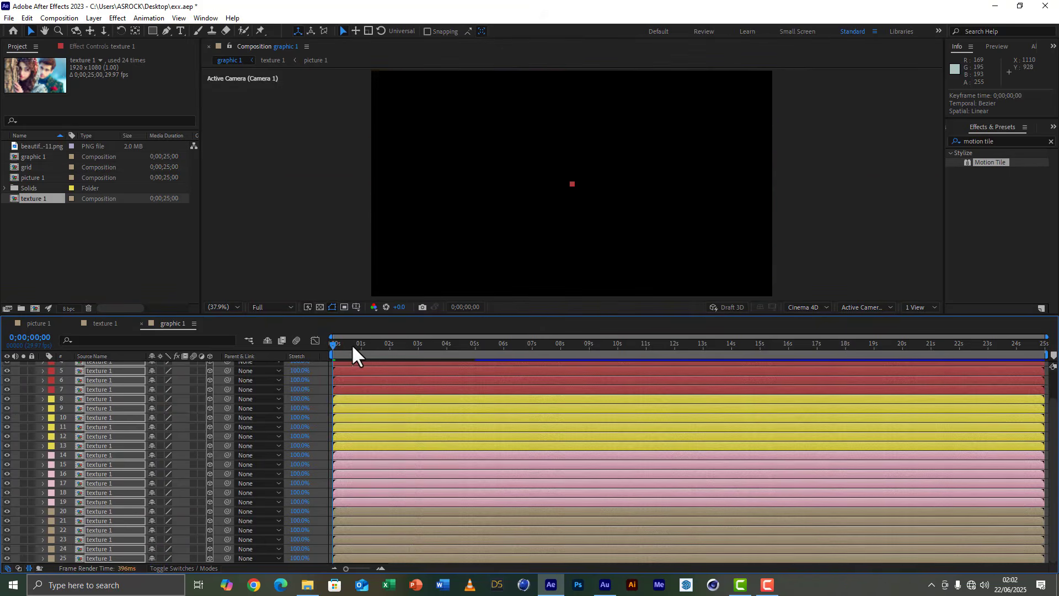
pyautogui.press('space')
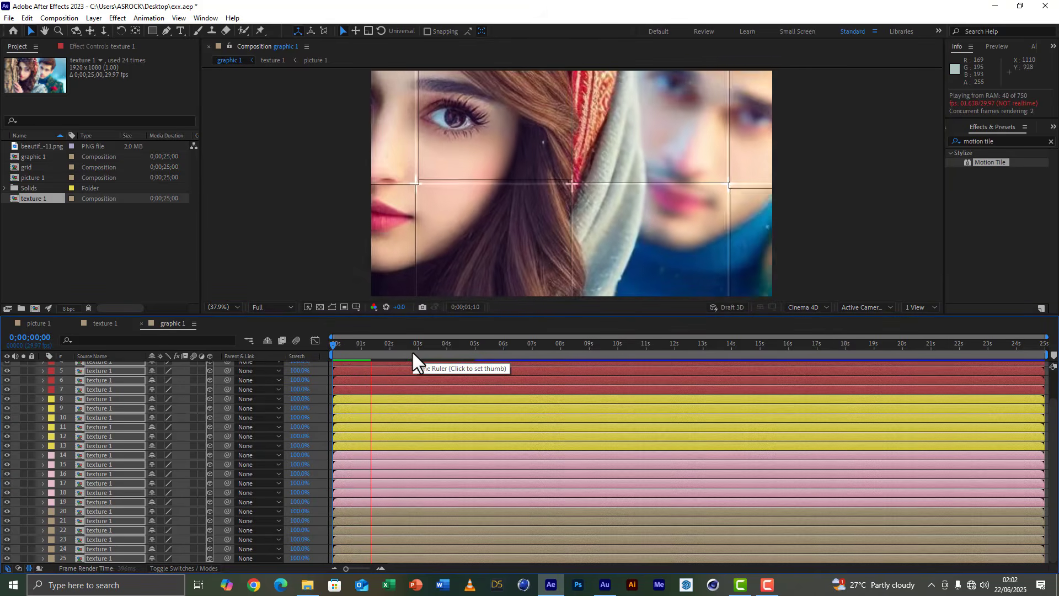
pyautogui.press('space')
pyautogui.click(367, 353)
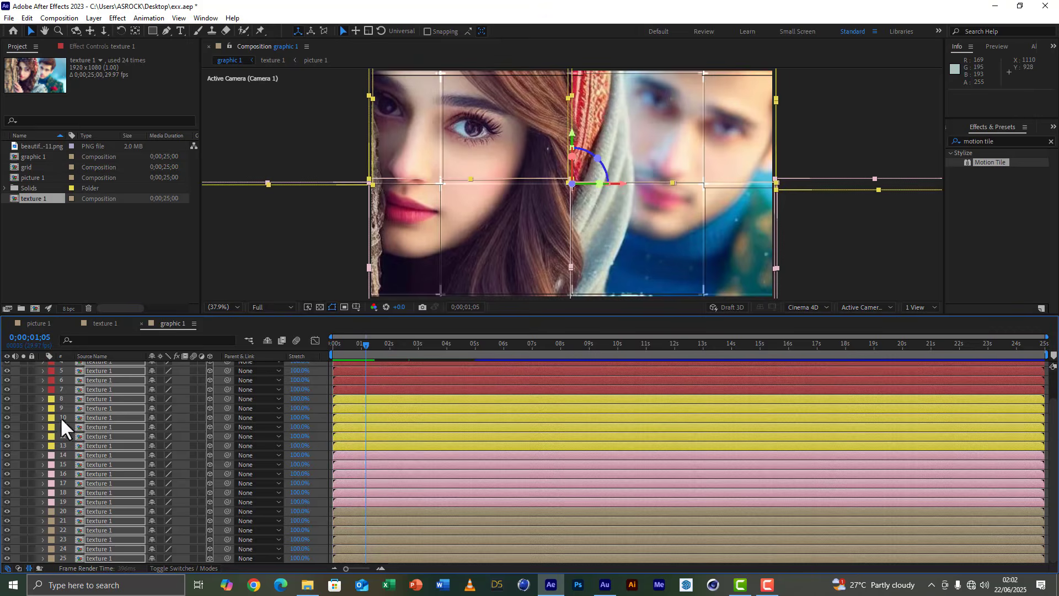
# Delay the Position keyframe pairs of red-labelled layers 2, 3, 5 and 6 by about 0.5, 1.3, 0.7 and 0.8 seconds.
pyautogui.scroll(2, 51, 403)
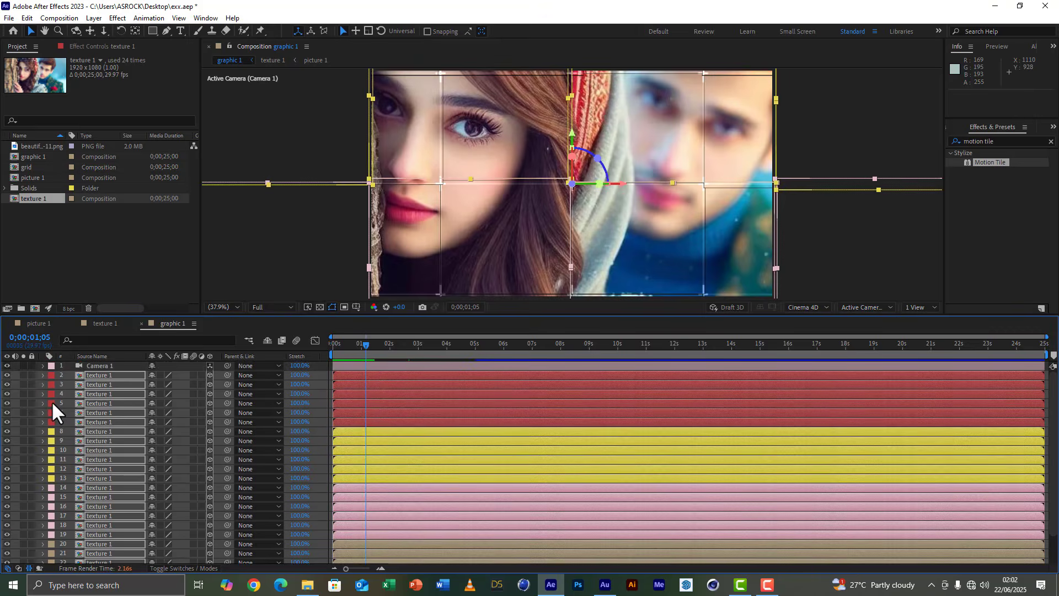
pyautogui.press('p')
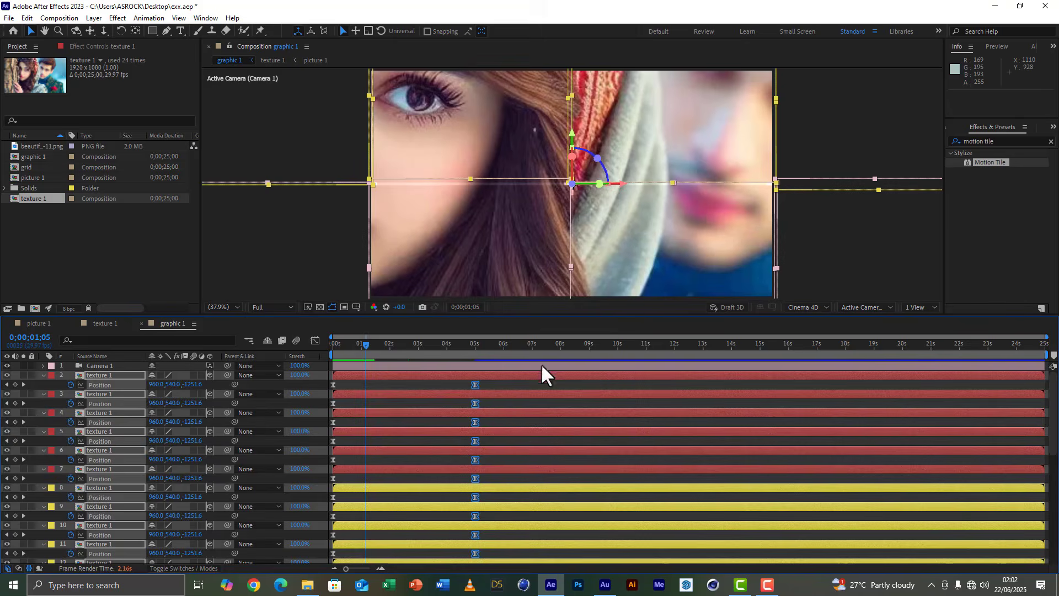
pyautogui.moveTo(534, 317); pyautogui.dragTo(525, 239)
pyautogui.click(497, 312)
pyautogui.moveTo(495, 308); pyautogui.dragTo(348, 310)
pyautogui.moveTo(504, 326); pyautogui.dragTo(321, 332)
pyautogui.moveTo(333, 330); pyautogui.dragTo(372, 330)
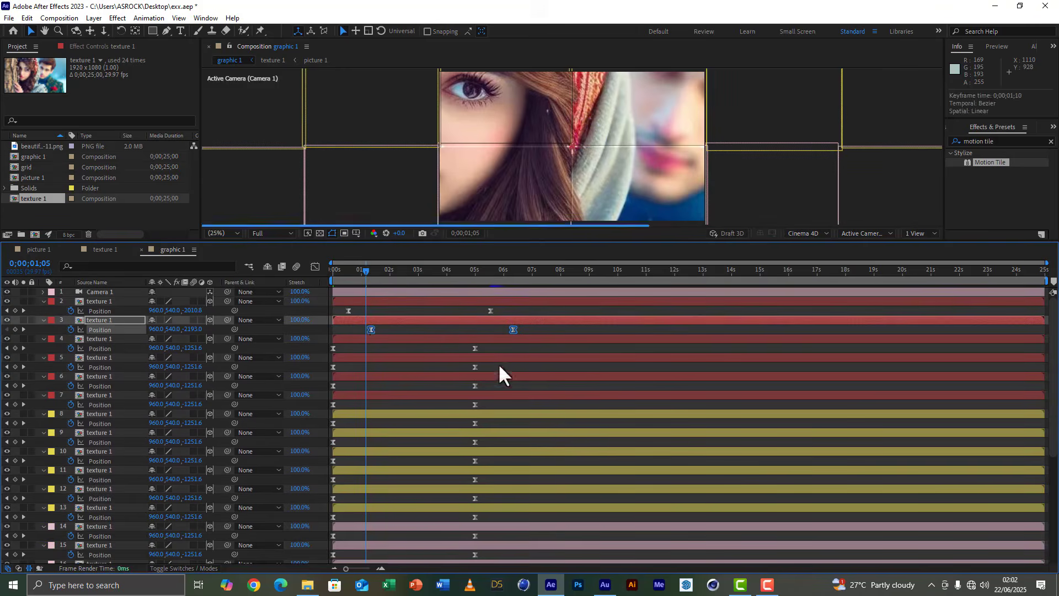
pyautogui.moveTo(498, 363); pyautogui.dragTo(352, 368)
pyautogui.moveTo(503, 385); pyautogui.dragTo(325, 389)
pyautogui.moveTo(333, 385); pyautogui.dragTo(356, 389)
# Delay the Position keyframe pairs of yellow-labelled layers 8 to 13 by about 0.5, 1.7, 0.9, 0.3, 1.1 and 0.5 seconds.
pyautogui.moveTo(488, 426); pyautogui.dragTo(348, 425)
pyautogui.moveTo(502, 443); pyautogui.dragTo(326, 446)
pyautogui.moveTo(333, 442); pyautogui.dragTo(381, 444)
pyautogui.moveTo(485, 458); pyautogui.dragTo(359, 461)
pyautogui.click(337, 460)
pyautogui.moveTo(488, 477); pyautogui.dragTo(325, 484)
pyautogui.moveTo(334, 479); pyautogui.dragTo(343, 480)
pyautogui.moveTo(492, 495); pyautogui.dragTo(325, 502)
pyautogui.moveTo(333, 498); pyautogui.dragTo(364, 498)
pyautogui.moveTo(488, 515); pyautogui.dragTo(326, 521)
pyautogui.moveTo(333, 516); pyautogui.dragTo(348, 518)
# Delay the Position keyframe pairs of pink-labelled layers 15, 17 and 18 by about 0.7, 0.4 and 0.9 seconds.
pyautogui.scroll(-5, 419, 452)
pyautogui.moveTo(505, 366); pyautogui.dragTo(325, 374)
pyautogui.moveTo(333, 370); pyautogui.dragTo(354, 370)
# Delay the Position keyframe pairs of brown-labelled layers 20, 22, 24 and 25 by about 0.5, 0.9, 0.7 and 0.3 seconds.
pyautogui.moveTo(488, 462); pyautogui.dragTo(326, 469)
pyautogui.moveTo(333, 465); pyautogui.dragTo(350, 465)
pyautogui.moveTo(488, 498); pyautogui.dragTo(325, 506)
pyautogui.moveTo(333, 503); pyautogui.dragTo(360, 502)
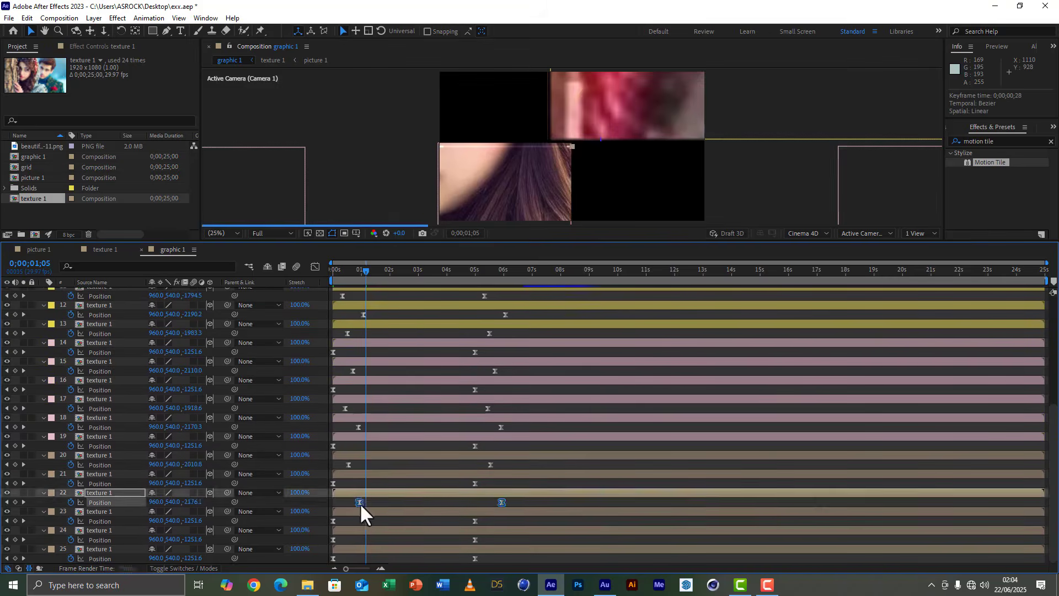
pyautogui.moveTo(489, 536); pyautogui.dragTo(325, 544)
pyautogui.moveTo(333, 540); pyautogui.dragTo(352, 540)
pyautogui.moveTo(486, 555); pyautogui.dragTo(325, 562)
# Preview the staggered tile animation from the start of the composition.
pyautogui.scroll(5, 464, 415)
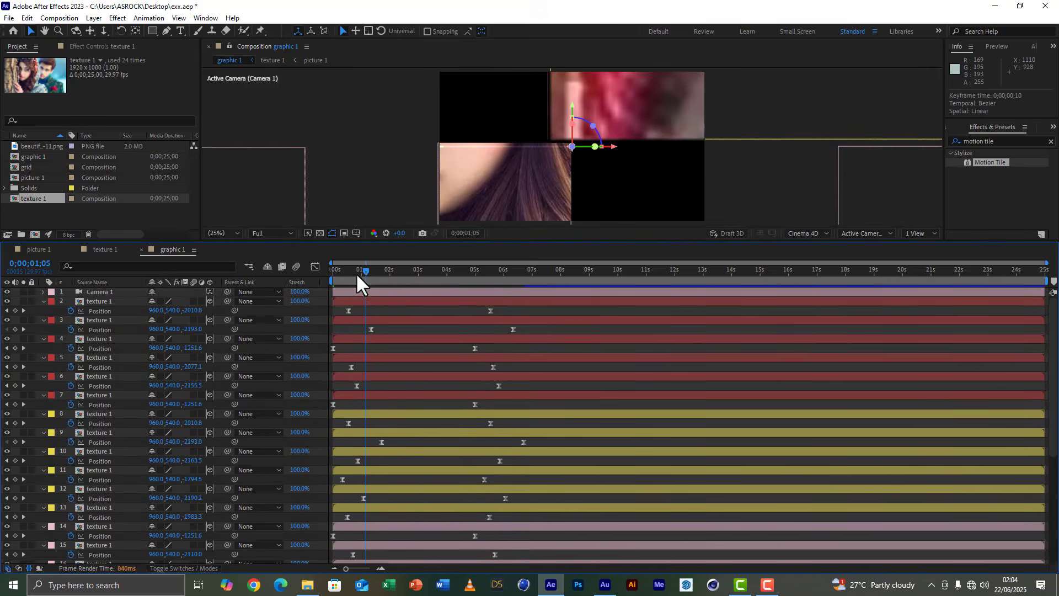
pyautogui.moveTo(356, 273); pyautogui.dragTo(330, 266)
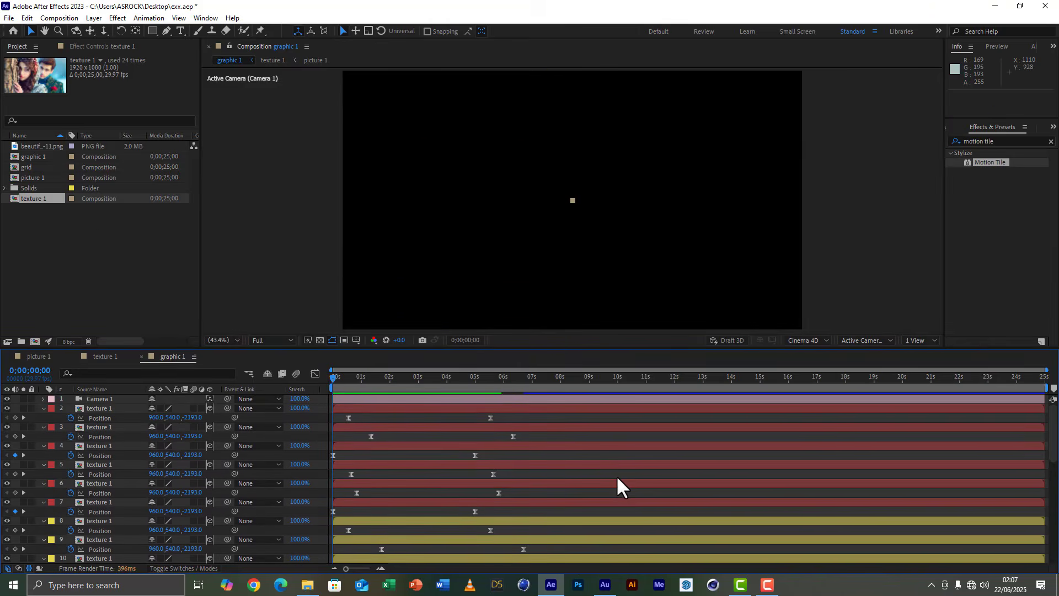
pyautogui.press('space')
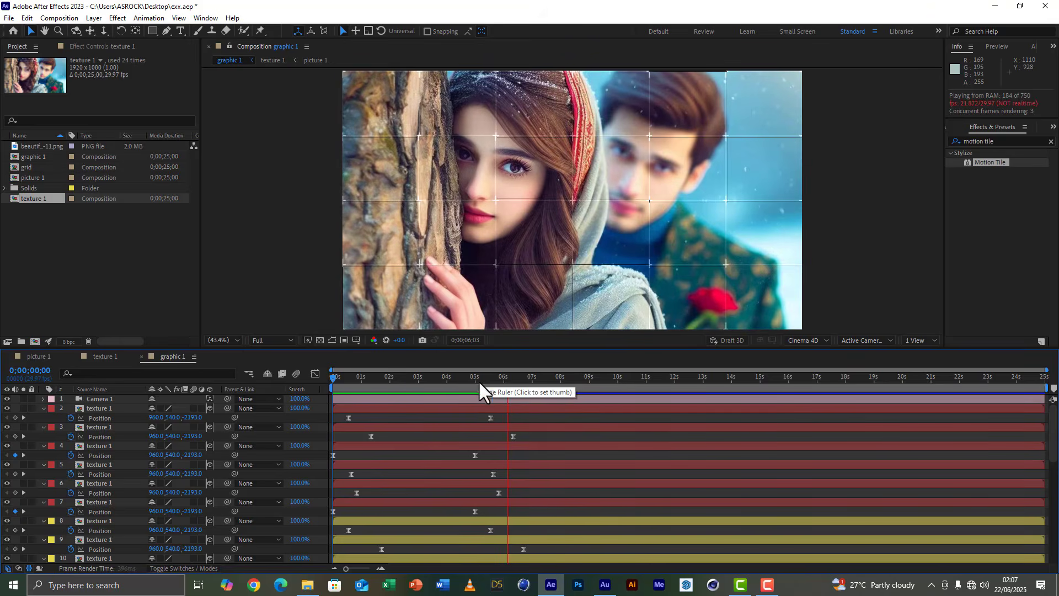
# Check the tile motion around 2 to 3 seconds and add an adjustment layer directly above picture 1 in the texture 1 composition.
pyautogui.moveTo(478, 379); pyautogui.dragTo(397, 382)
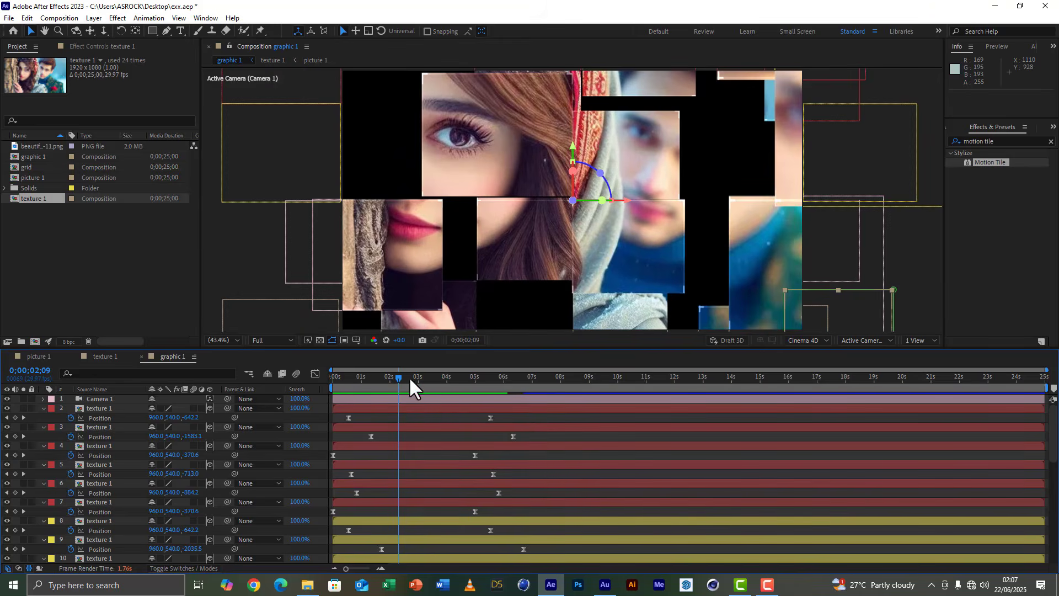
pyautogui.moveTo(409, 376); pyautogui.dragTo(431, 379)
pyautogui.click(106, 354)
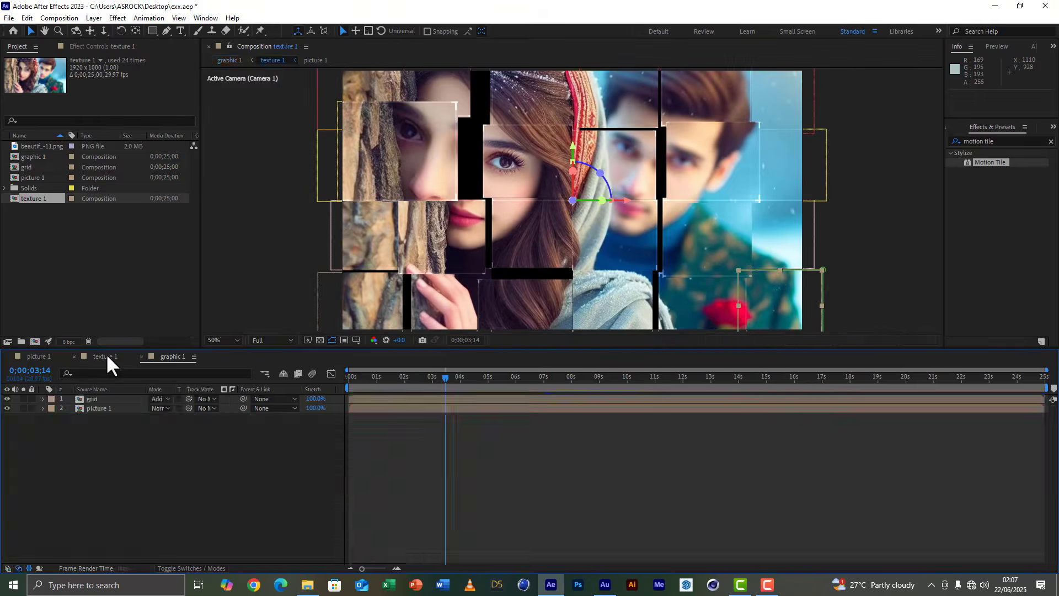
pyautogui.click(108, 399)
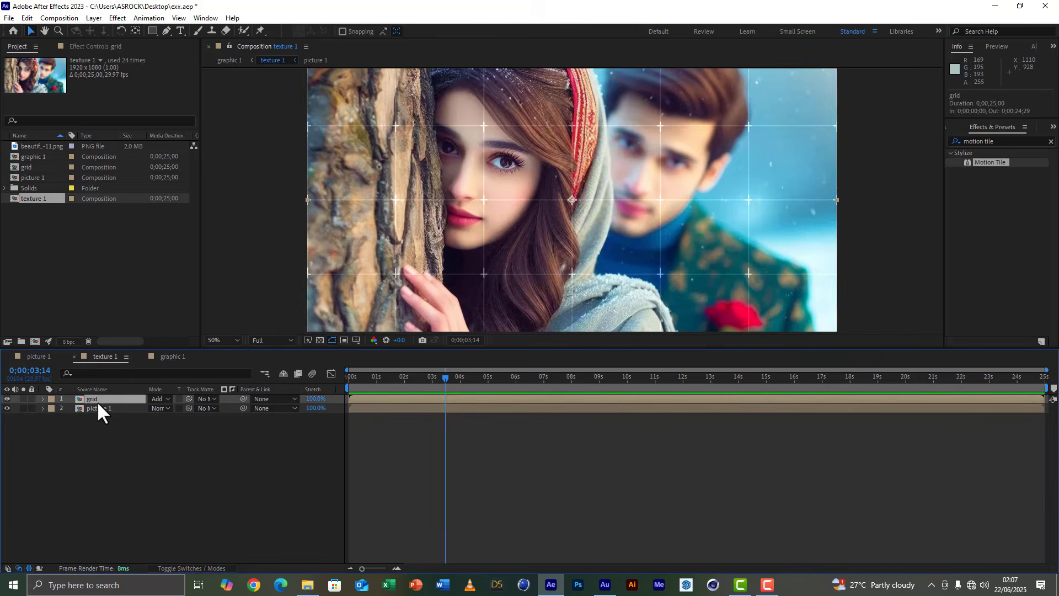
pyautogui.click(100, 408)
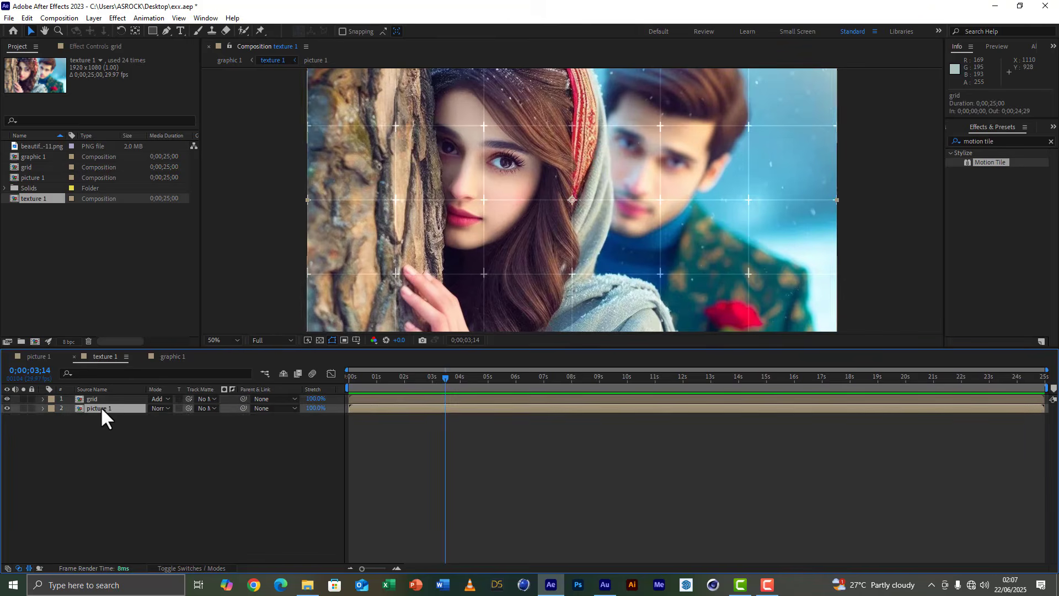
pyautogui.rightClick(106, 449)
pyautogui.moveTo(153, 317)
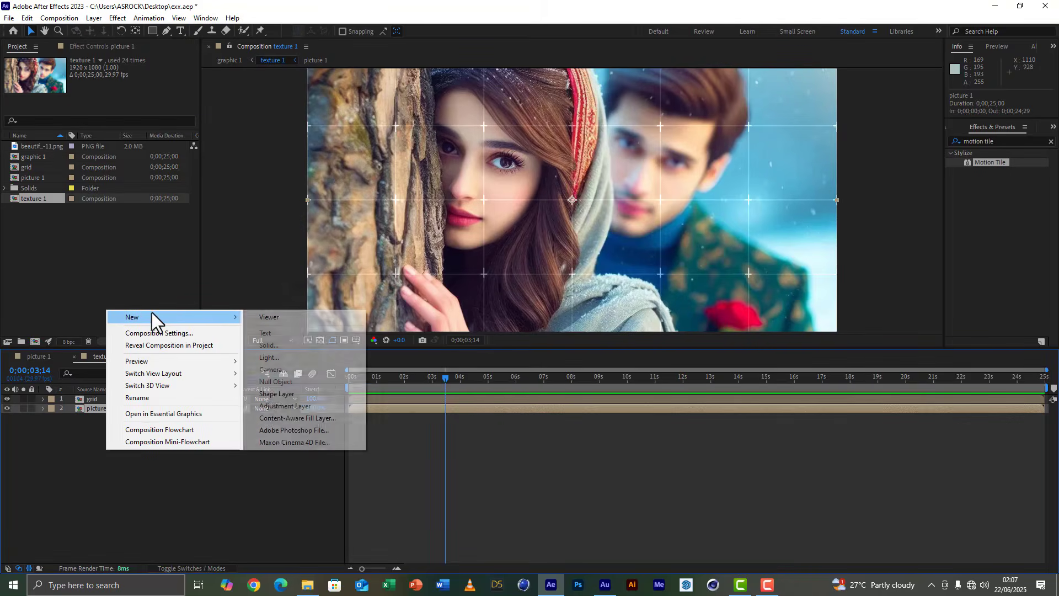
pyautogui.click(277, 405)
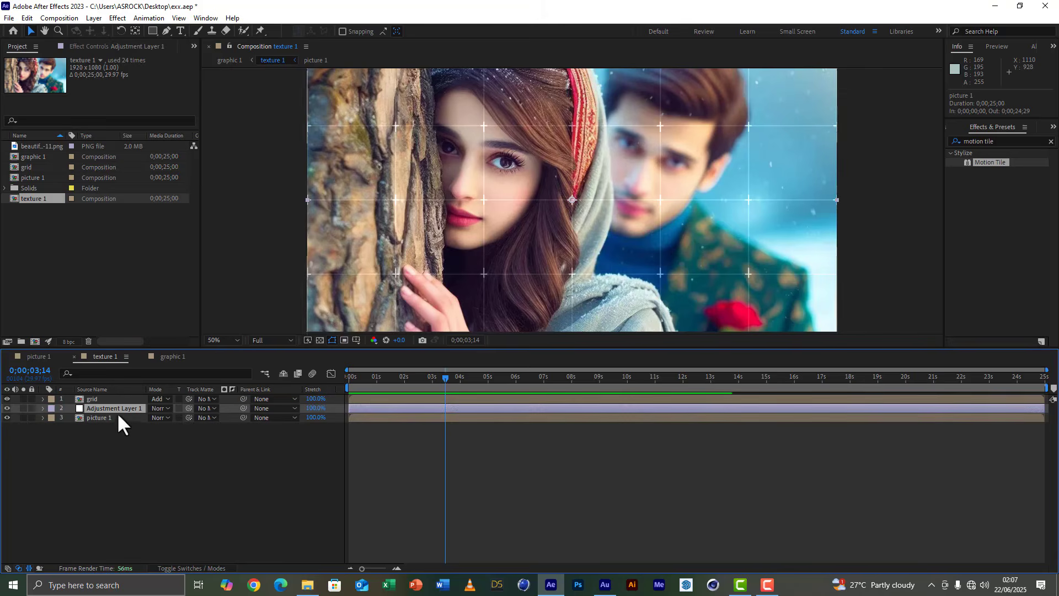
# Find the Transform distort effect and apply it to the new adjustment layer.
pyautogui.click(1014, 141)
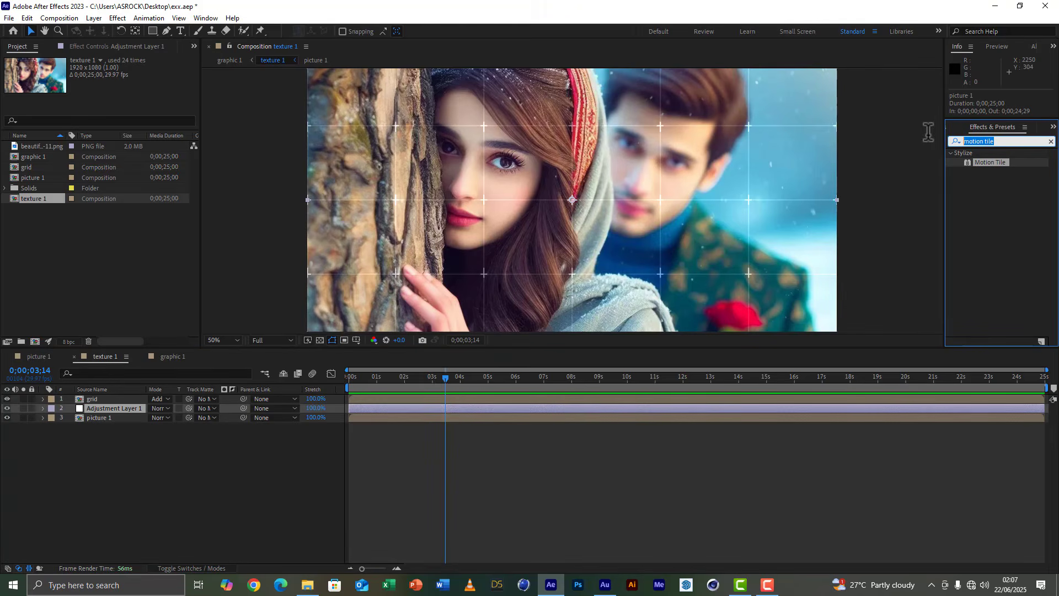
pyautogui.write('trans')
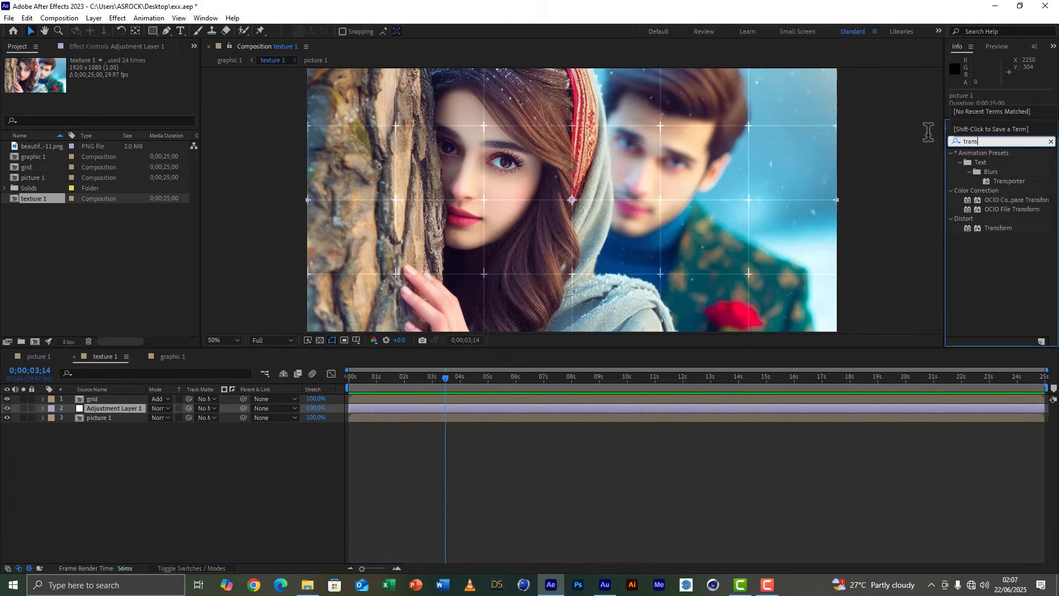
pyautogui.write('form')
pyautogui.doubleClick(1000, 191)
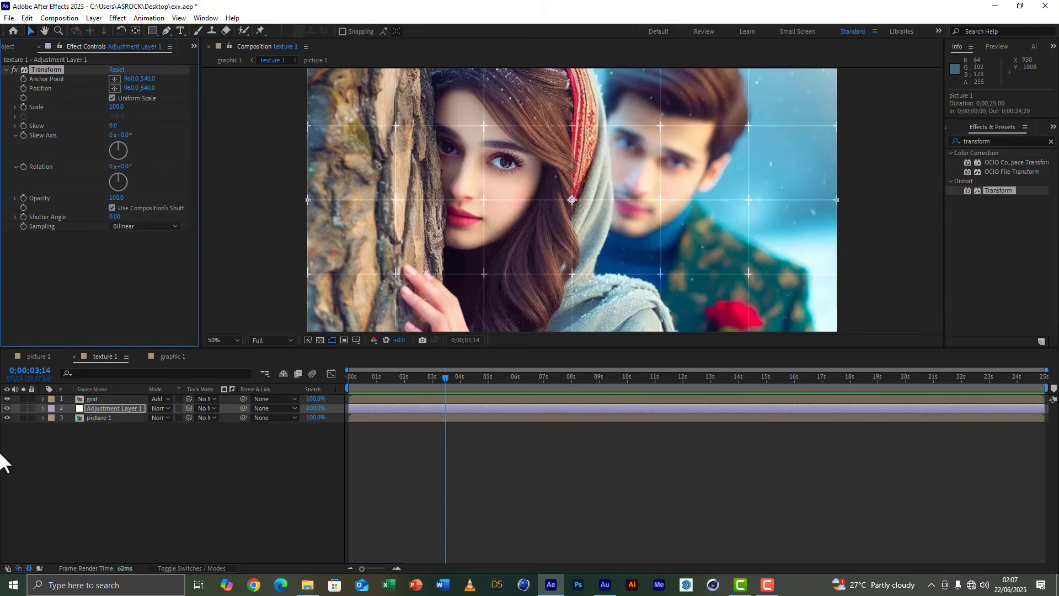
# Set a keyframe for the Transform effect's Scale on the adjustment layer at 0;00;10;01, keeping it at 100.
pyautogui.click(129, 408)
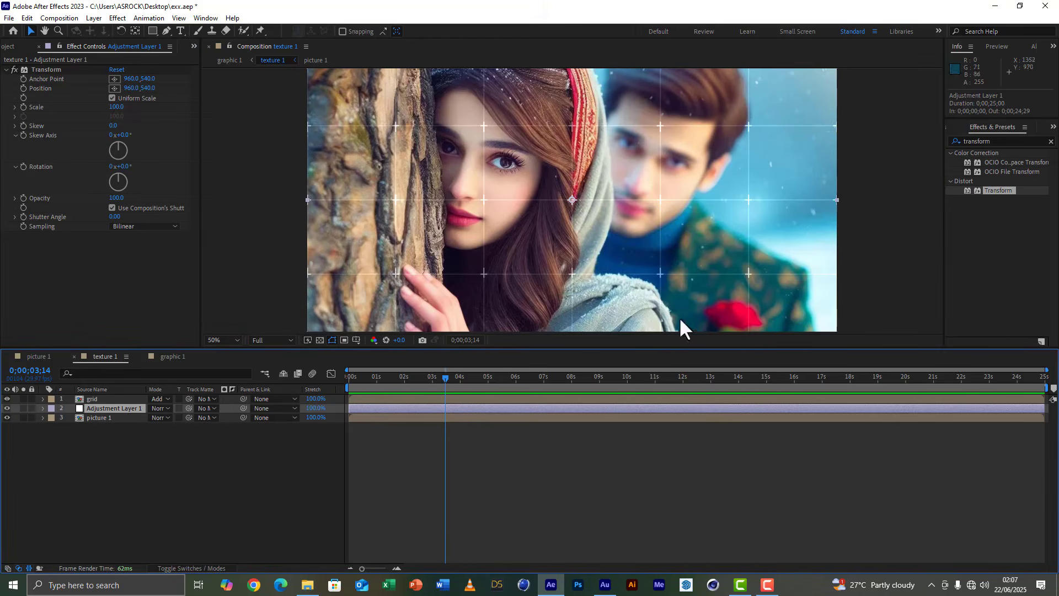
pyautogui.click(628, 376)
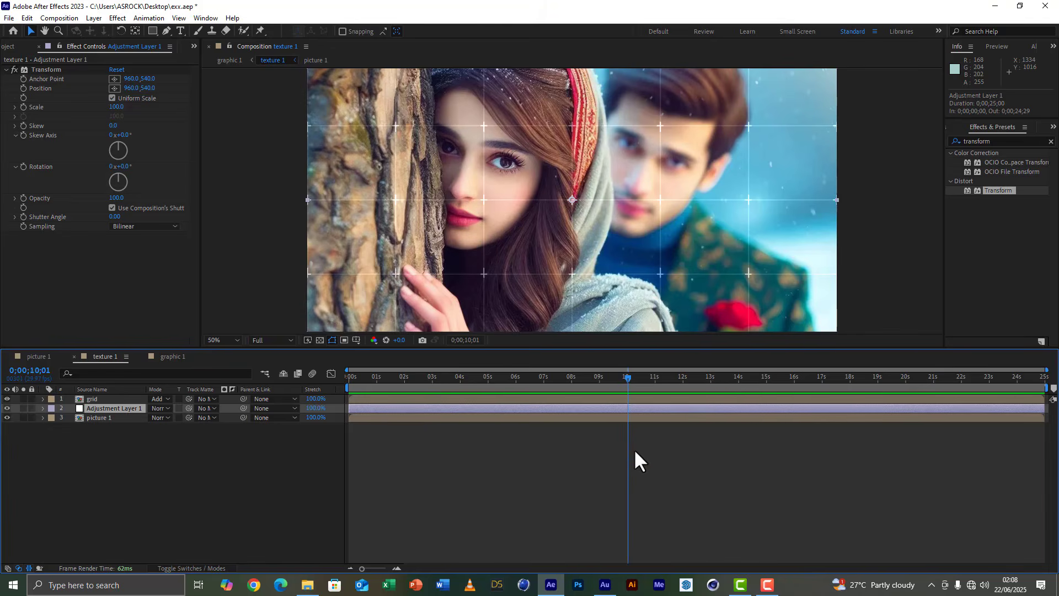
pyautogui.press('e')
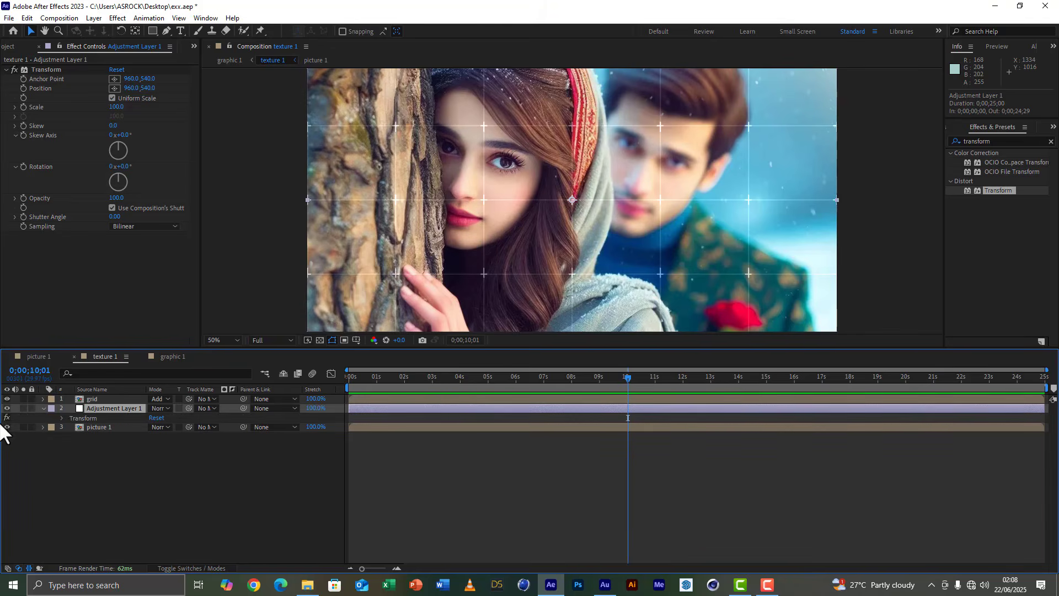
pyautogui.click(61, 418)
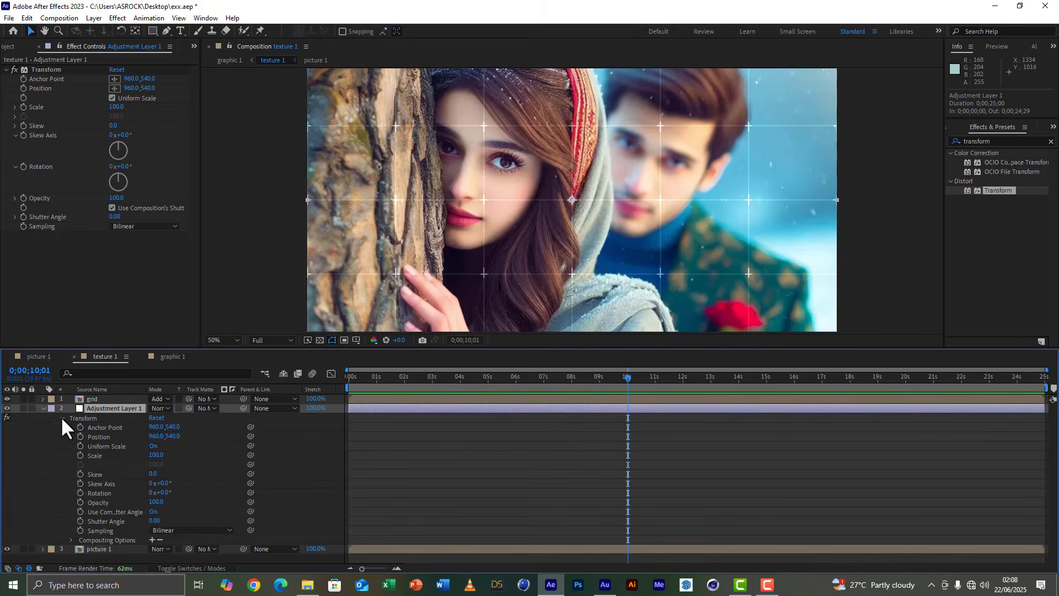
pyautogui.click(79, 454)
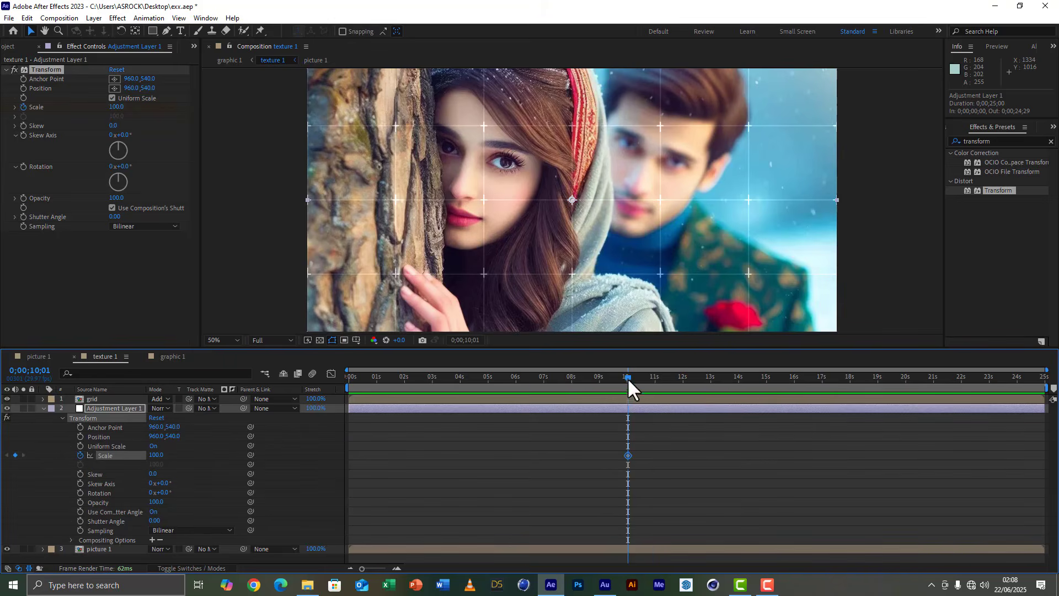
# Keyframe the Transform effect's Scale at 150 at the start of the texture 1 composition.
pyautogui.moveTo(627, 378); pyautogui.dragTo(335, 369)
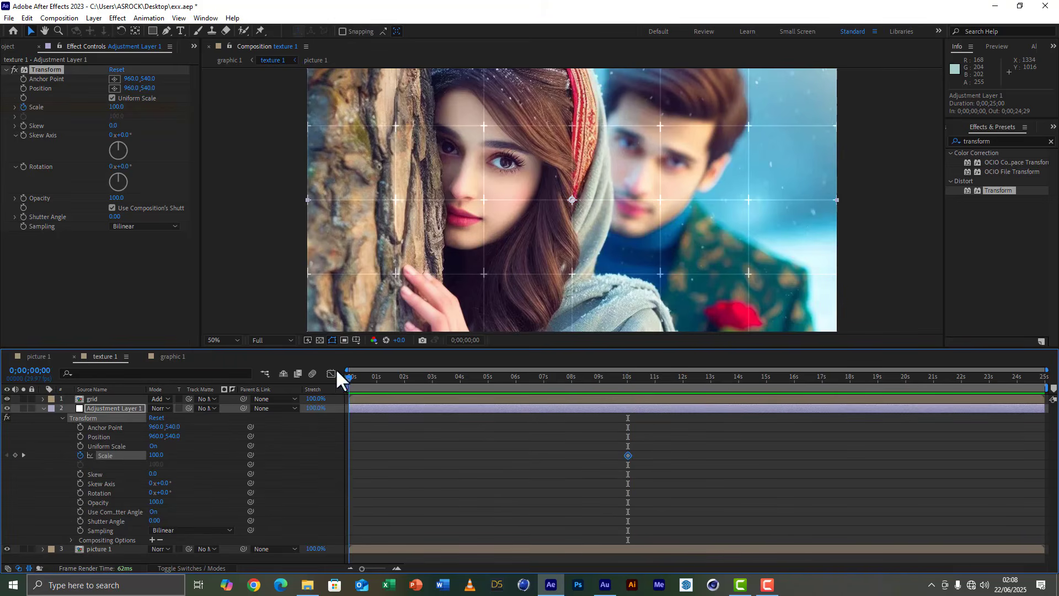
pyautogui.click(155, 455)
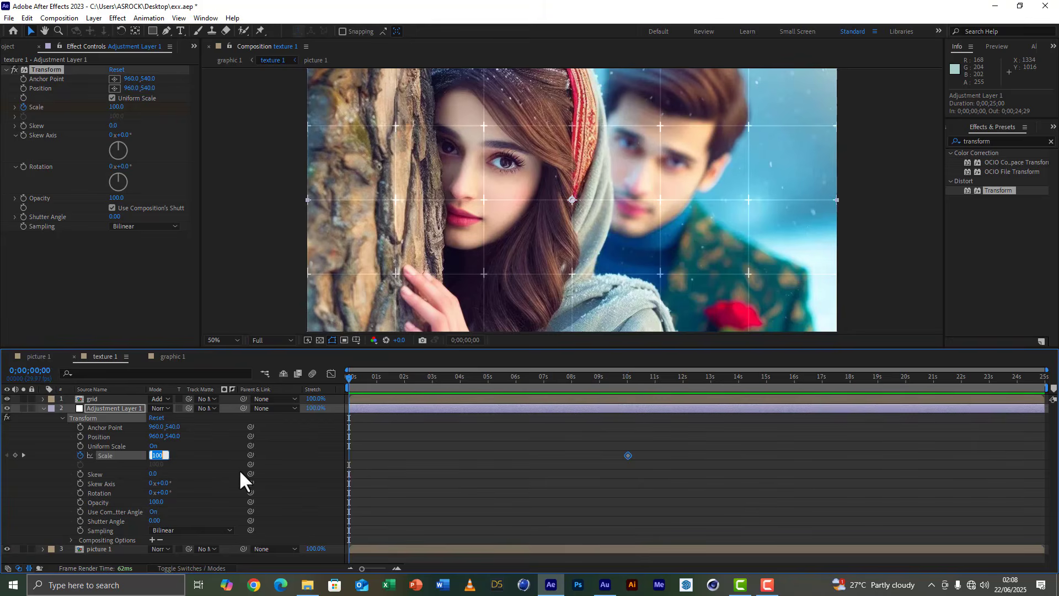
pyautogui.write('150')
pyautogui.press('Return')
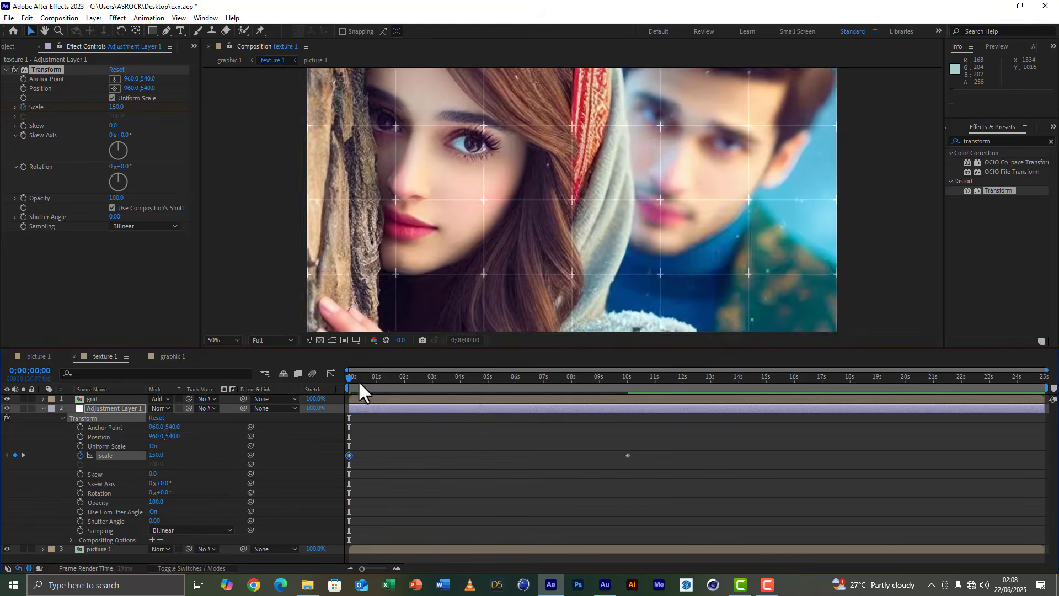
# Preview the picture zoom in texture 1 and the combined tile animation in graphic 1.
pyautogui.press('space')
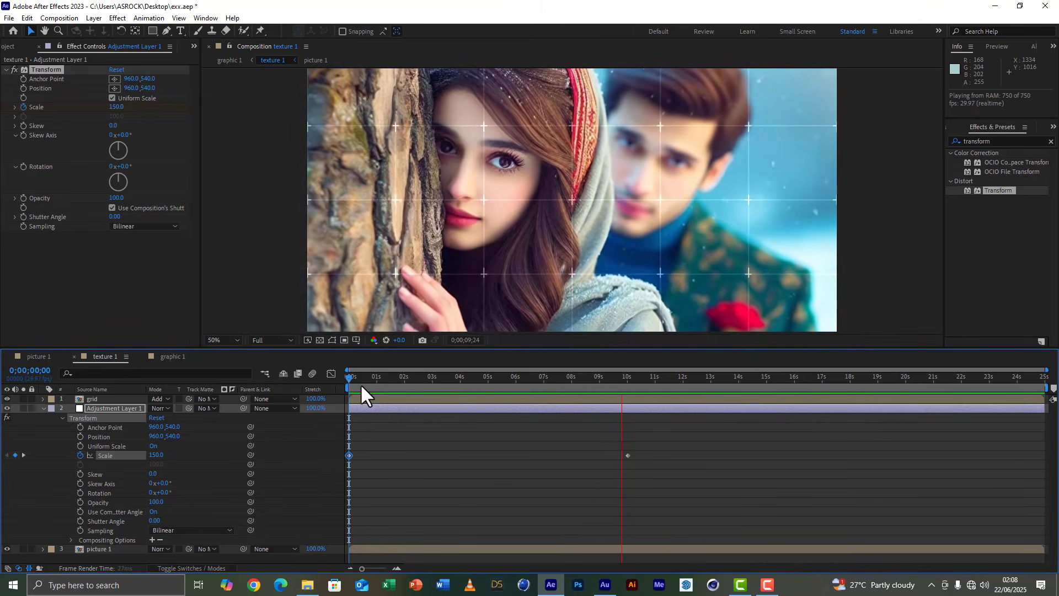
pyautogui.press('space')
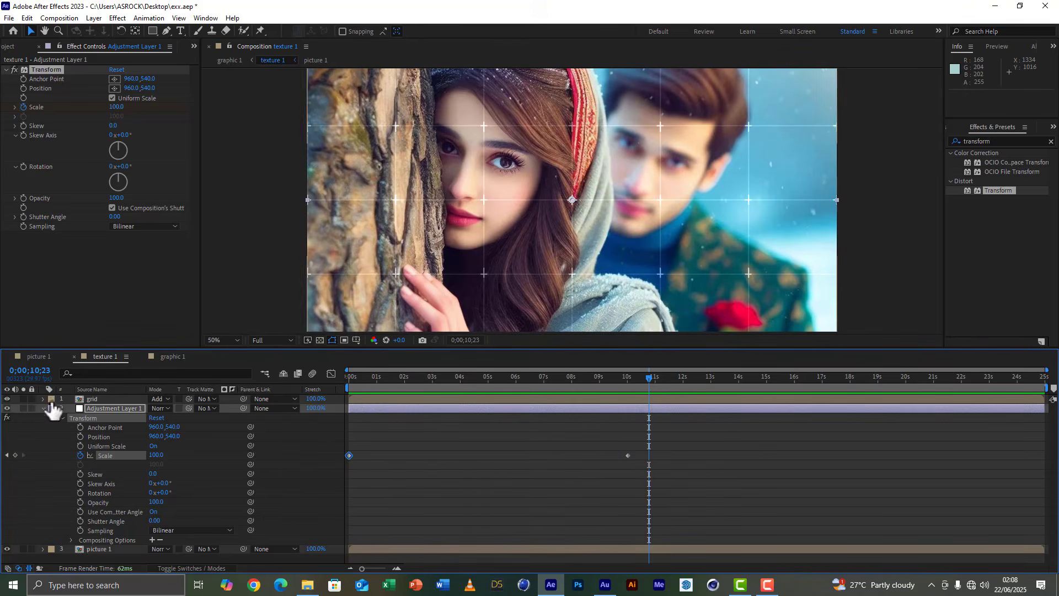
pyautogui.click(43, 408)
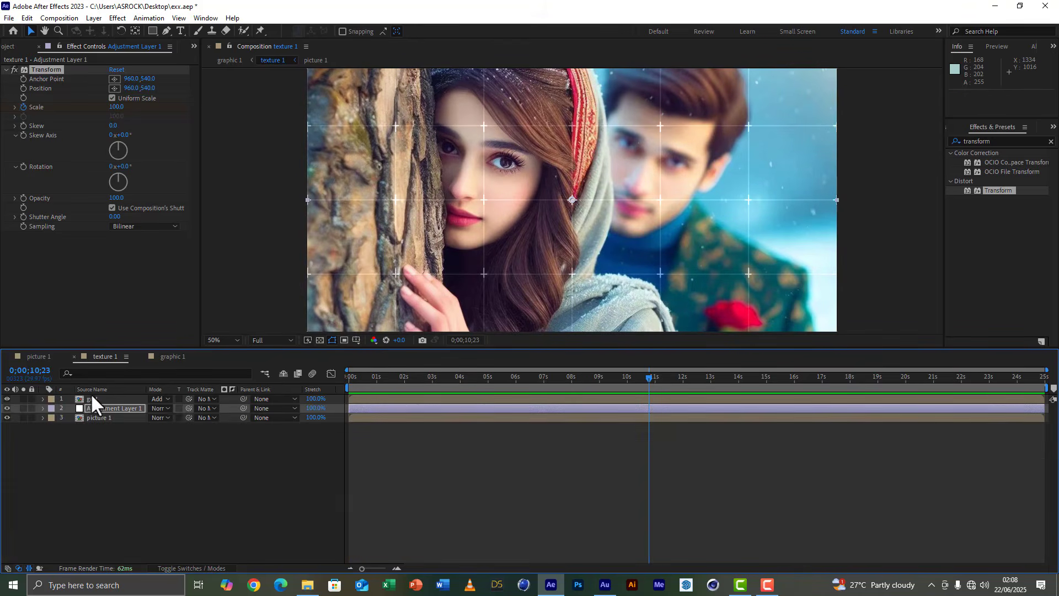
pyautogui.click(172, 357)
pyautogui.press('space')
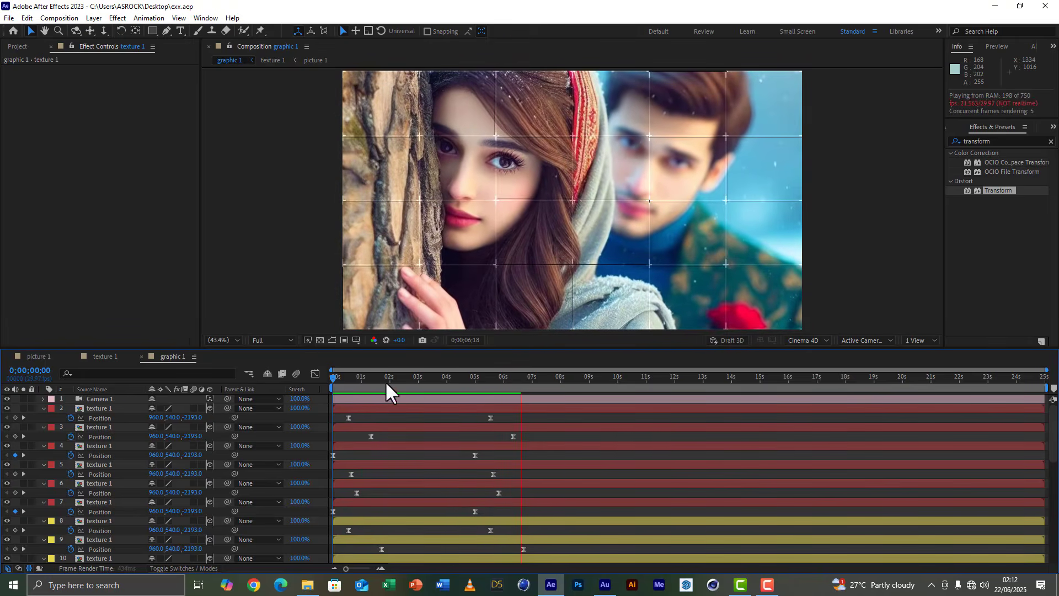
pyautogui.press('space')
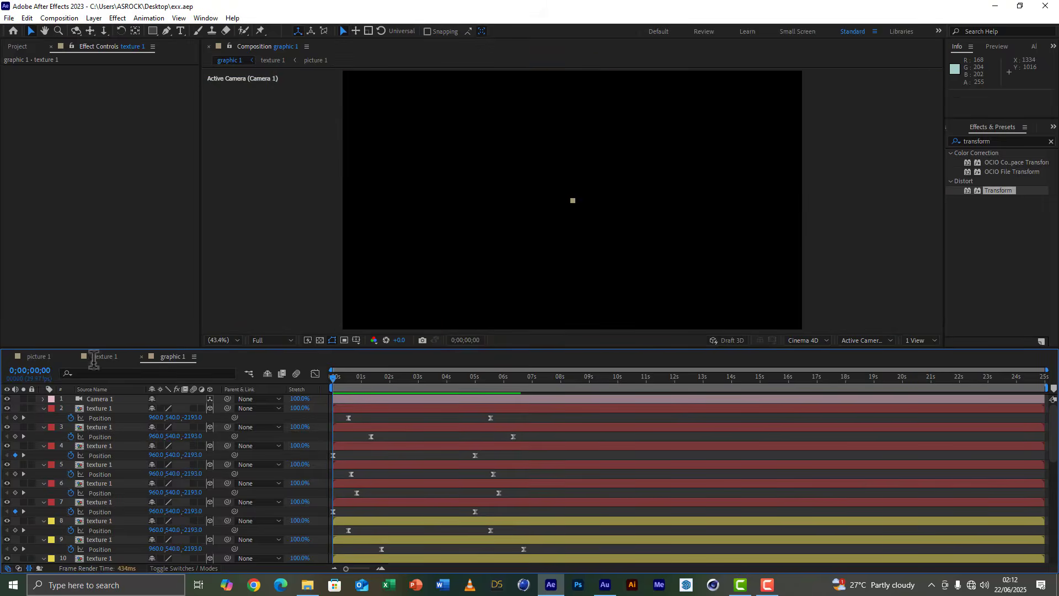
# Change the adjustment layer's first Transform Scale keyframe in texture 1 to 200.
pyautogui.click(99, 357)
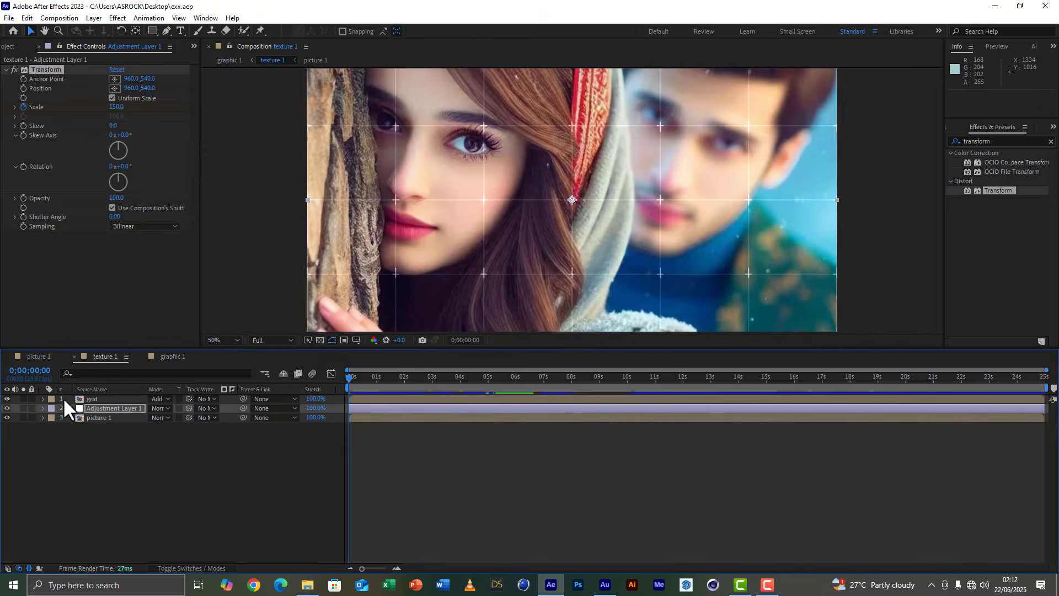
pyautogui.press('u')
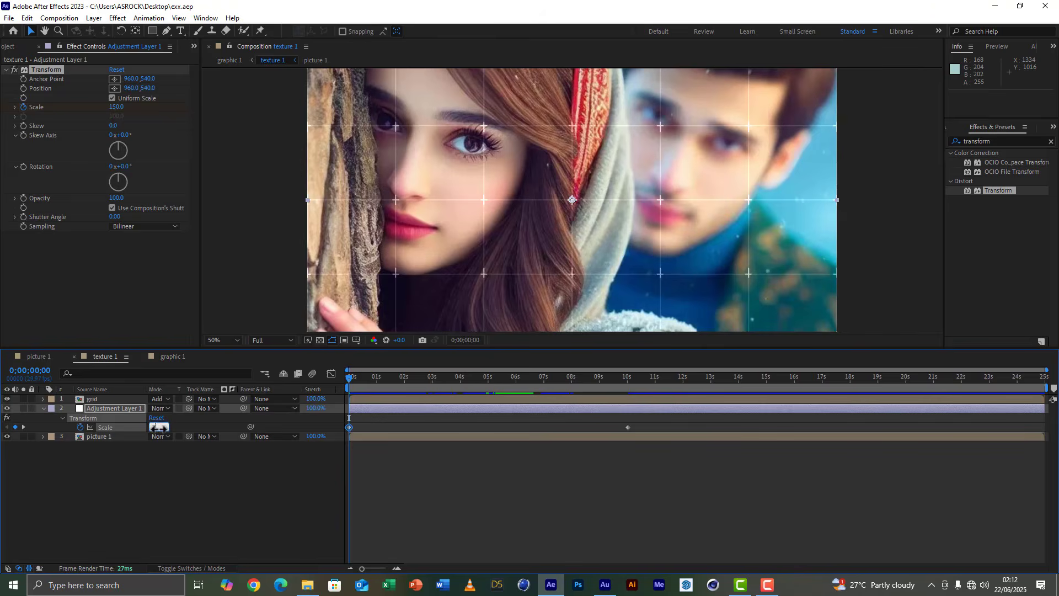
pyautogui.press('Return')
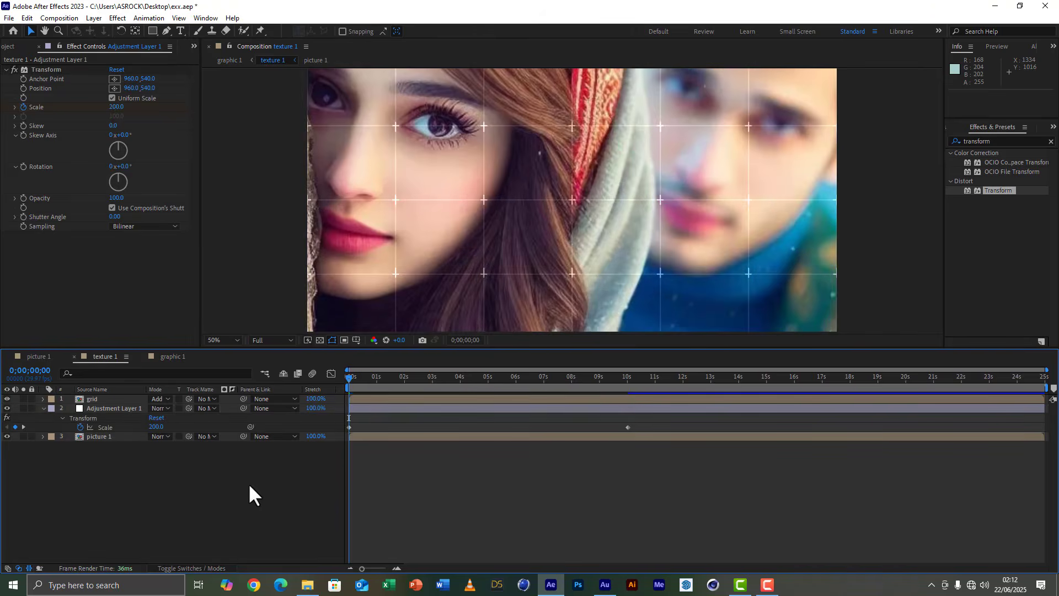
# Create a new 1920x1080, 29.97 fps, 25-second composition named "slid 1".
pyautogui.click(169, 358)
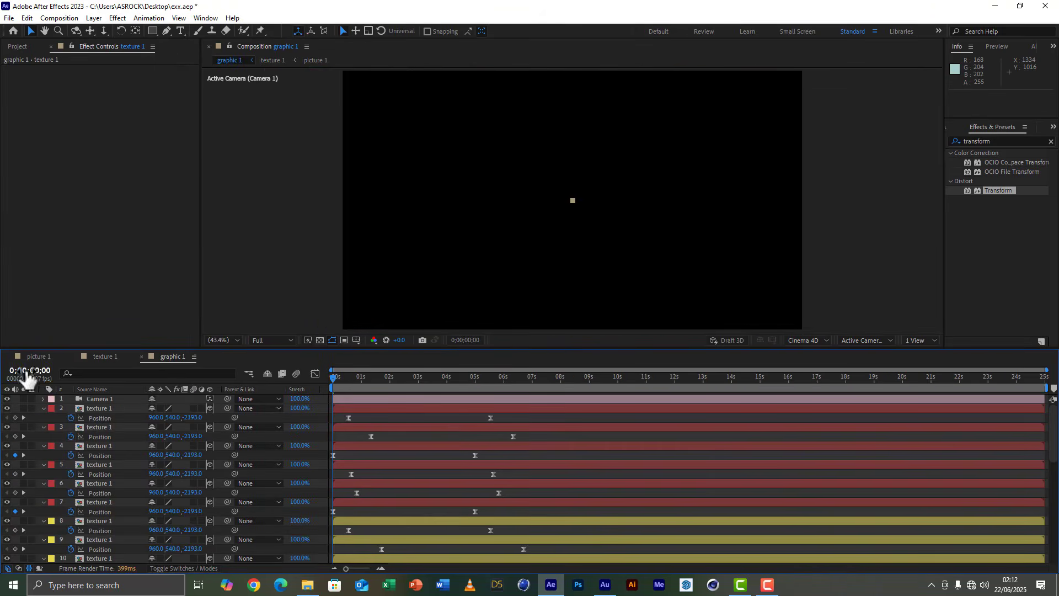
pyautogui.hotkey('ctrl', '0')
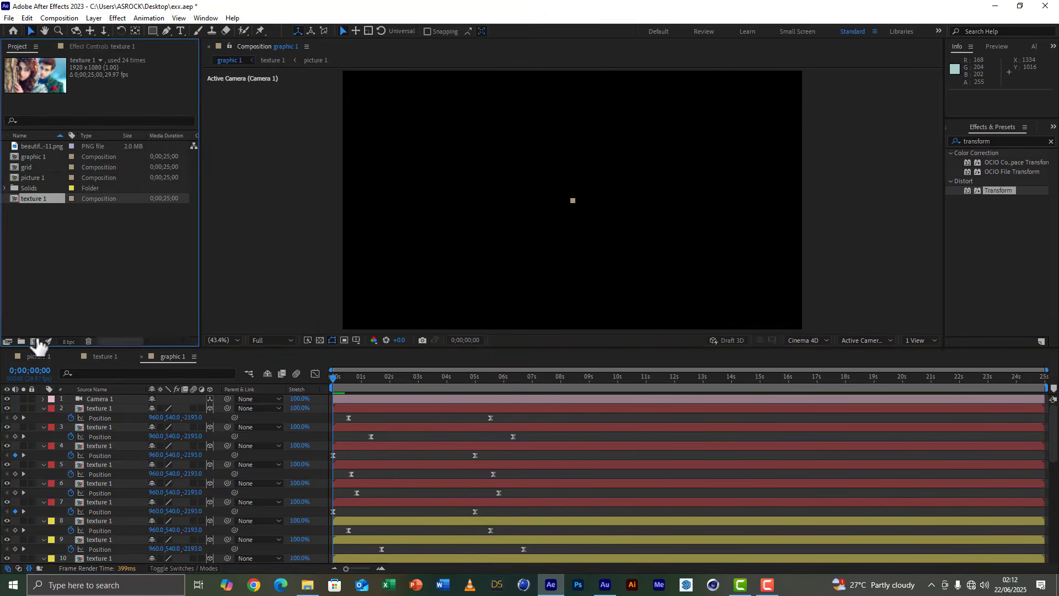
pyautogui.click(35, 341)
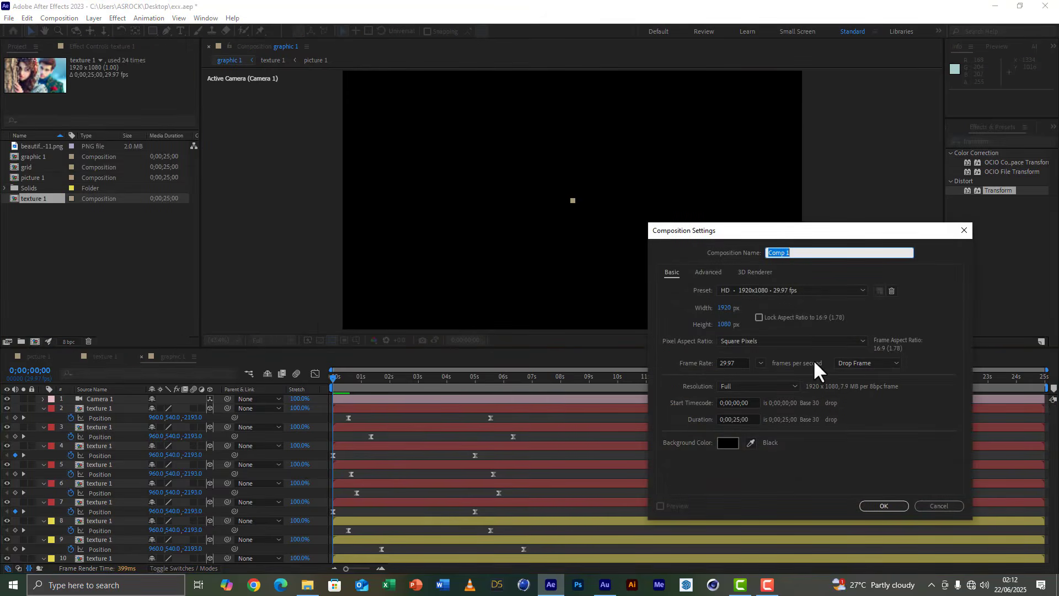
pyautogui.write('slid 1')
pyautogui.click(883, 505)
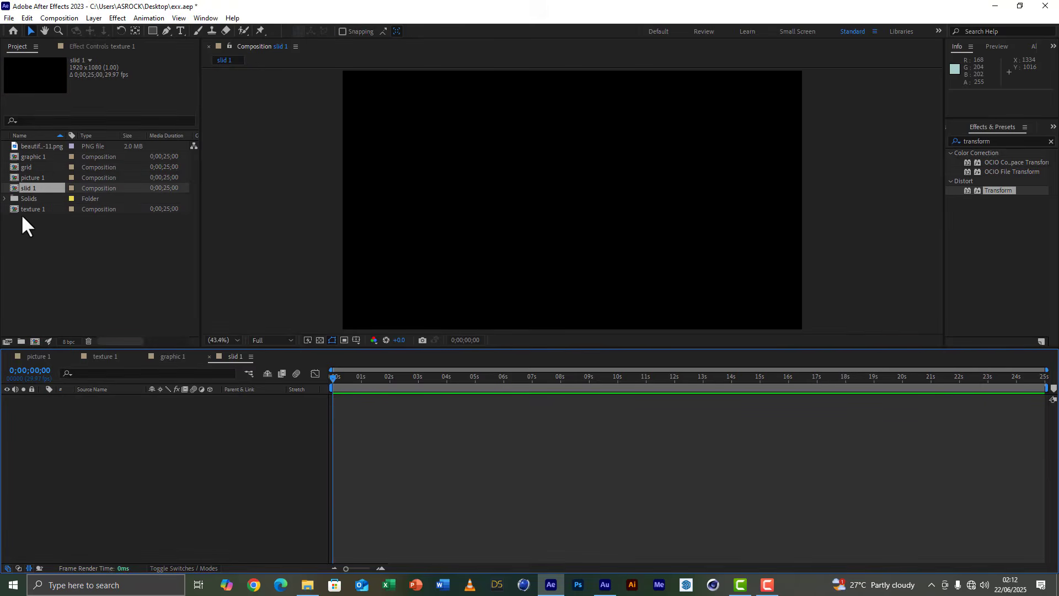
# Place the graphic 1 composition in slid 1 and duplicate its layer, viewing the frame at 0;00;02;27.
pyautogui.moveTo(37, 157); pyautogui.dragTo(62, 492)
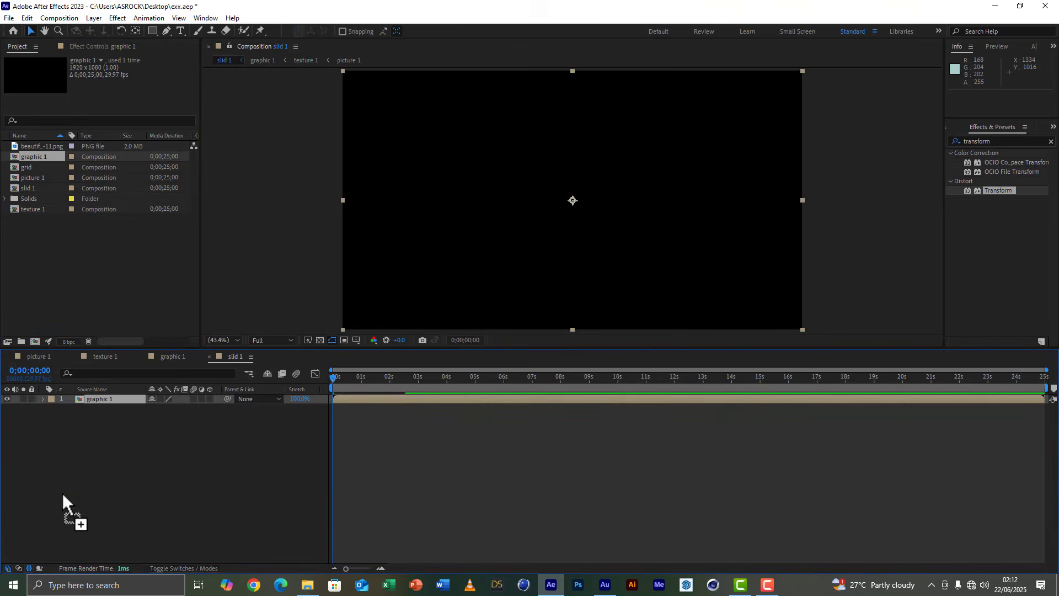
pyautogui.click(415, 377)
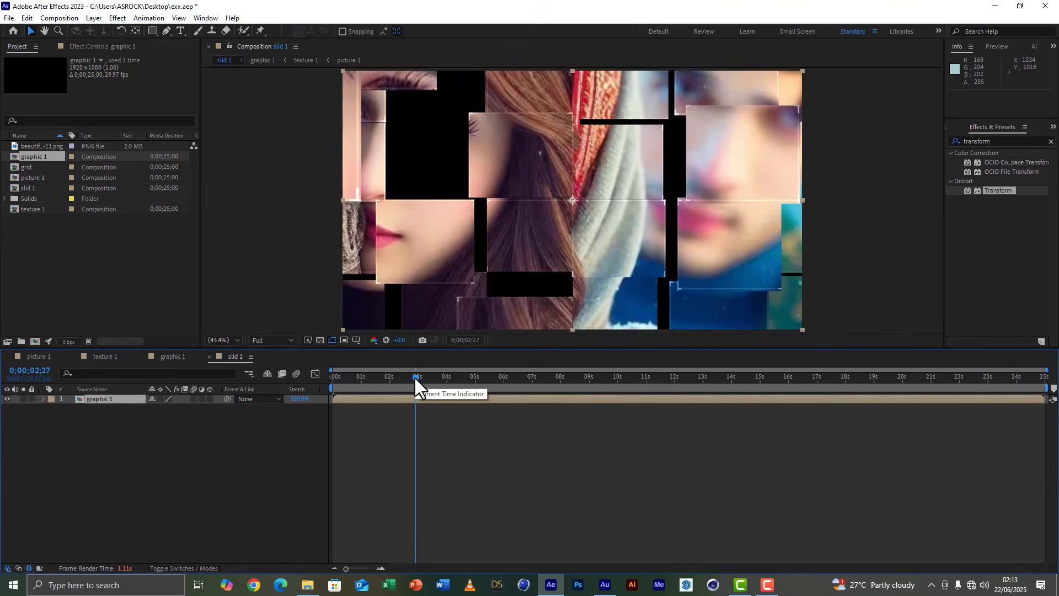
pyautogui.hotkey('ctrl', 'd')
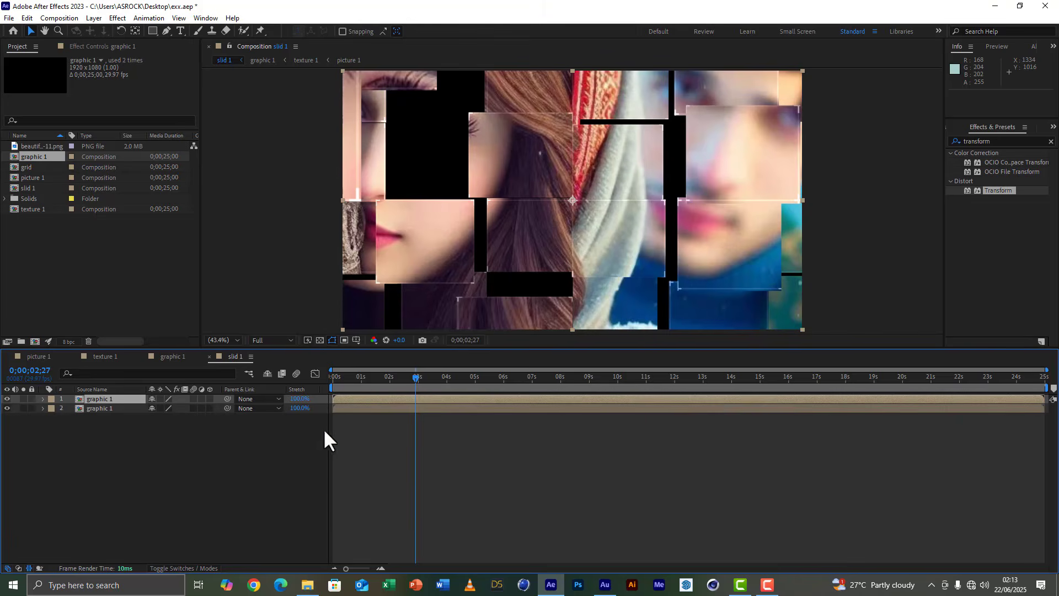
# Set the upper graphic 1 layer's blending mode to Silhouette Alpha and select the lower graphic 1 layer.
pyautogui.click(174, 564)
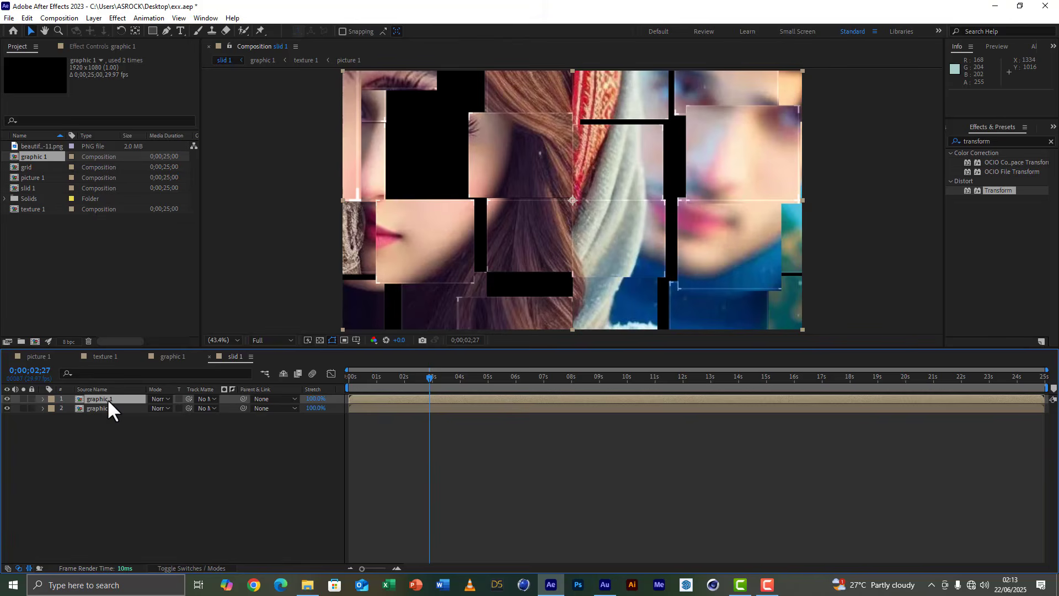
pyautogui.click(165, 399)
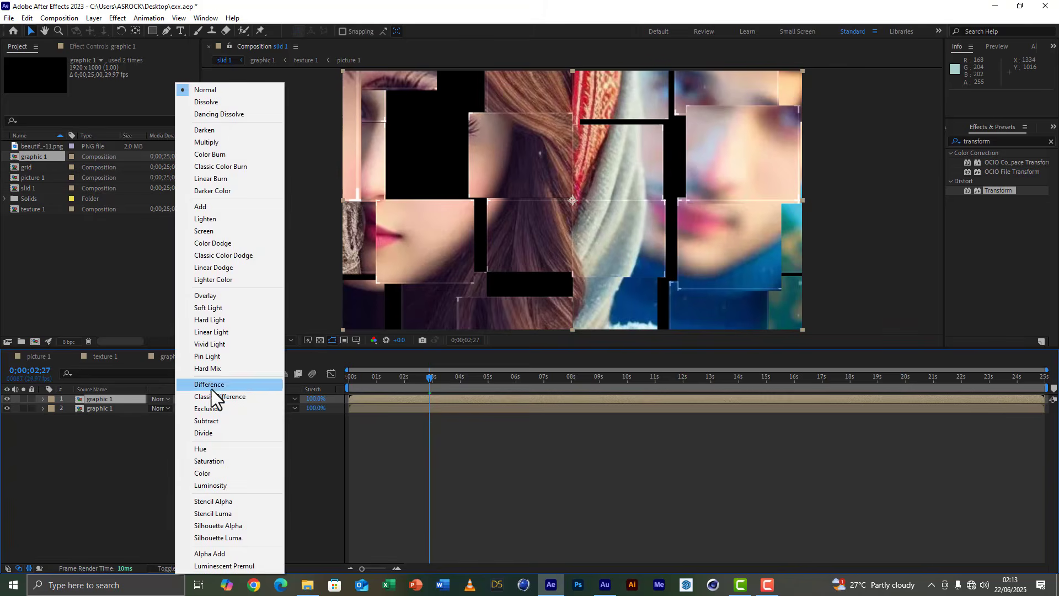
pyautogui.click(230, 527)
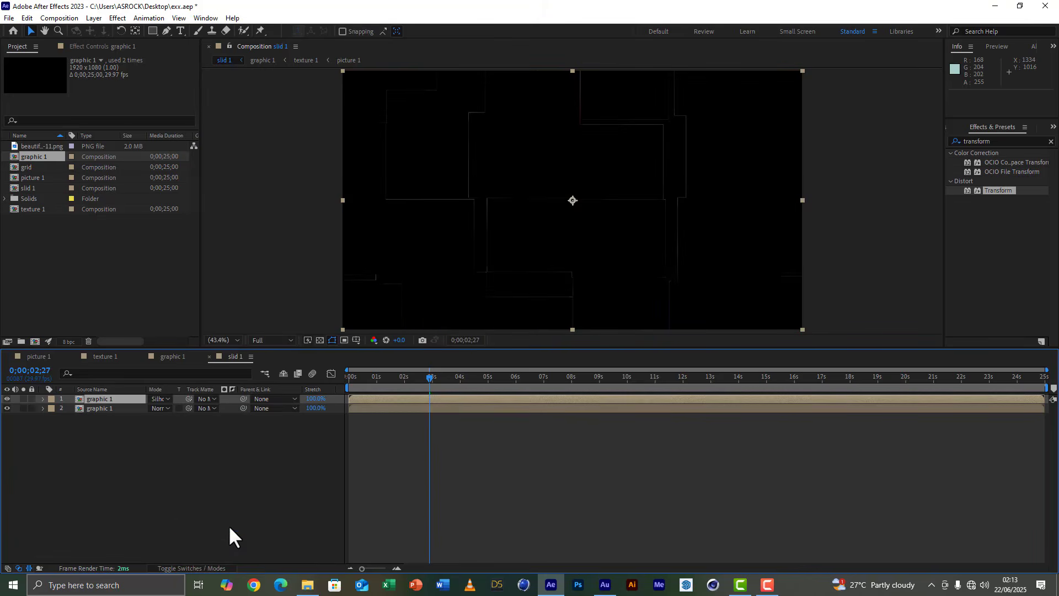
pyautogui.click(110, 410)
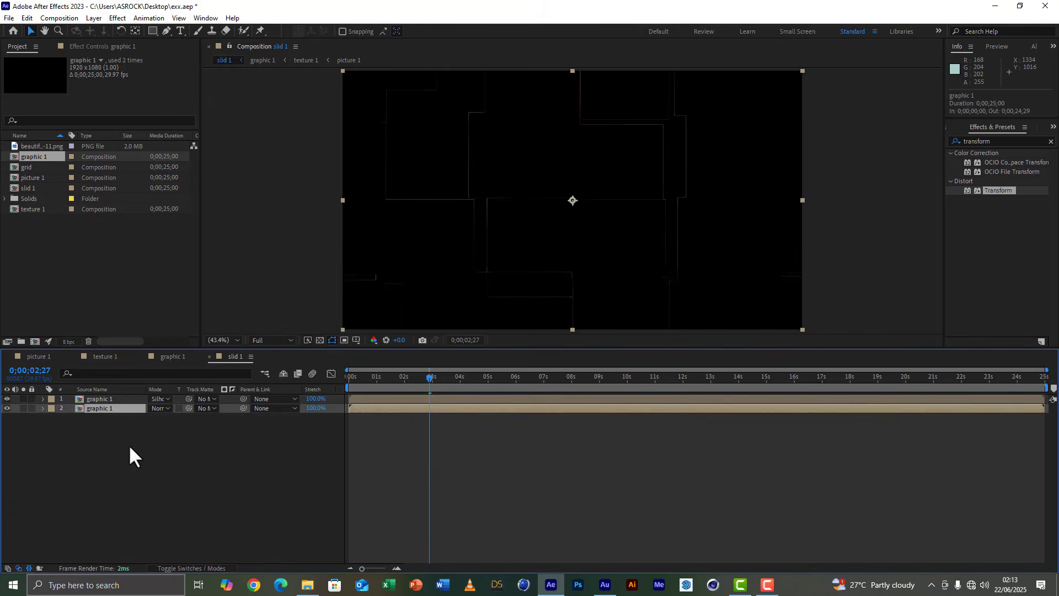
# Apply a Fill effect to the lower graphic 1 layer and set its color to white (FFFFFF).
pyautogui.click(1050, 142)
pyautogui.click(1032, 142)
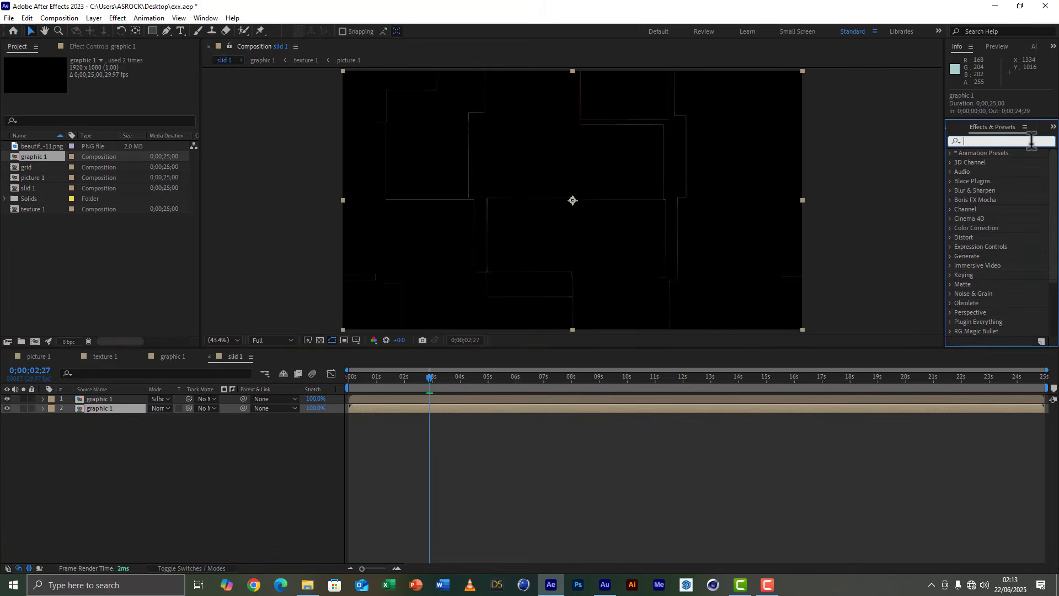
pyautogui.write('fill')
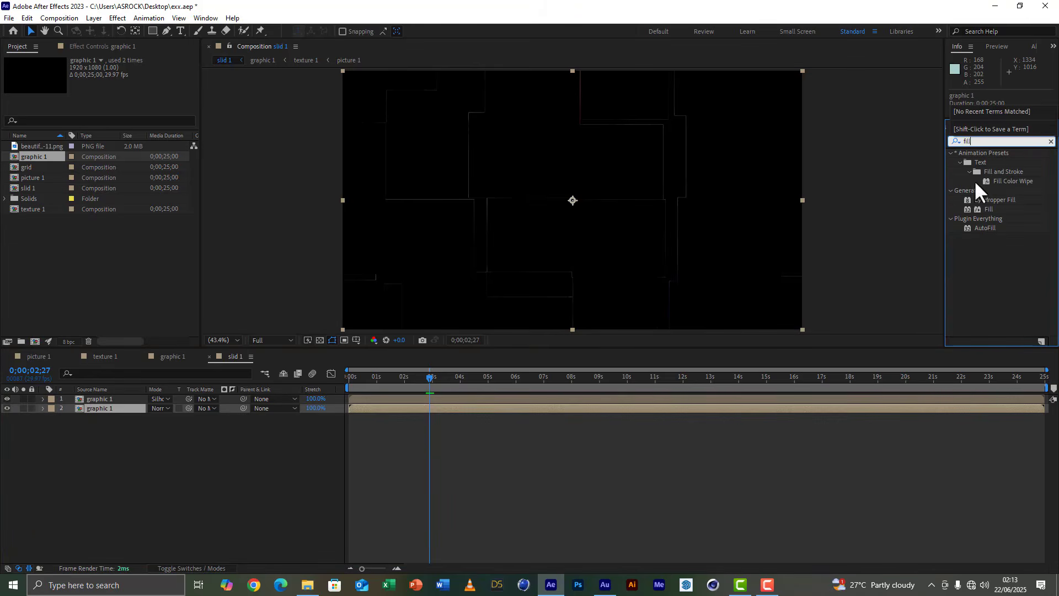
pyautogui.doubleClick(988, 209)
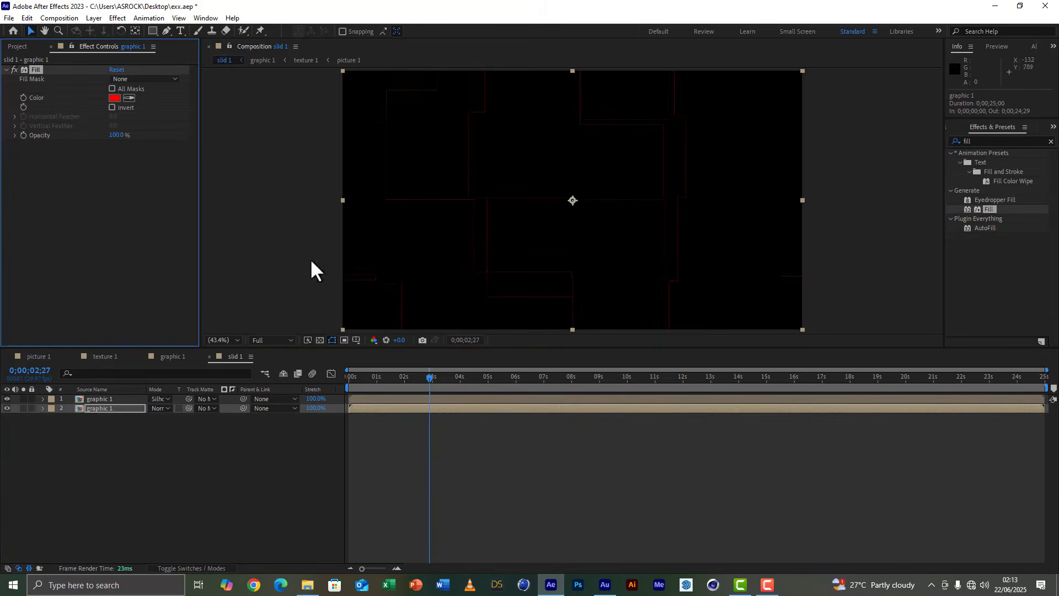
pyautogui.click(114, 98)
pyautogui.moveTo(92, 389); pyautogui.dragTo(44, 343)
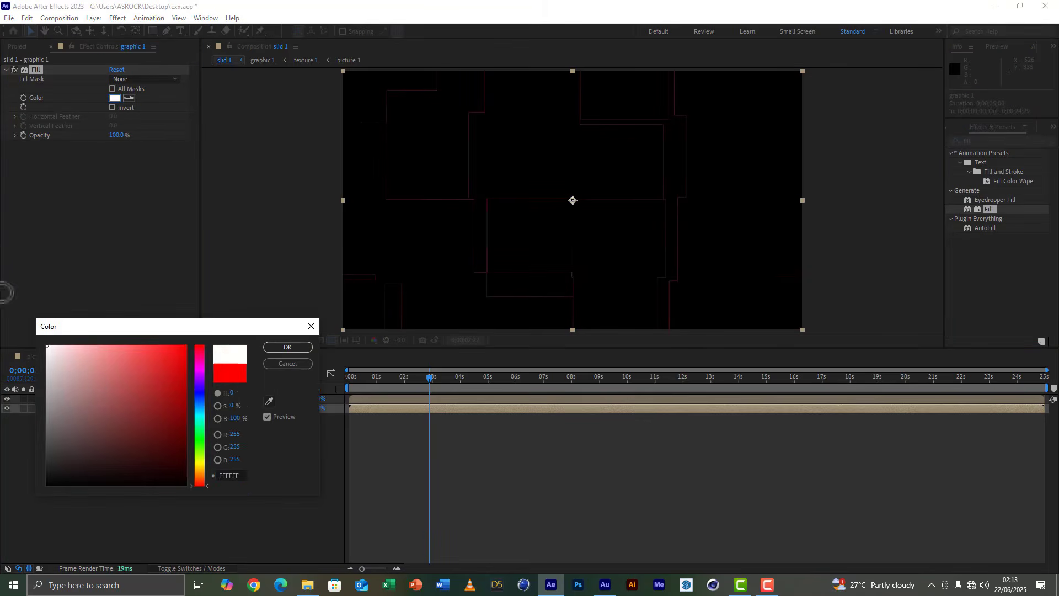
pyautogui.click(300, 347)
# Duplicate the Silhouette Alpha graphic 1 layer and set the topmost copy's blending mode to Normal.
pyautogui.moveTo(365, 378); pyautogui.dragTo(399, 384)
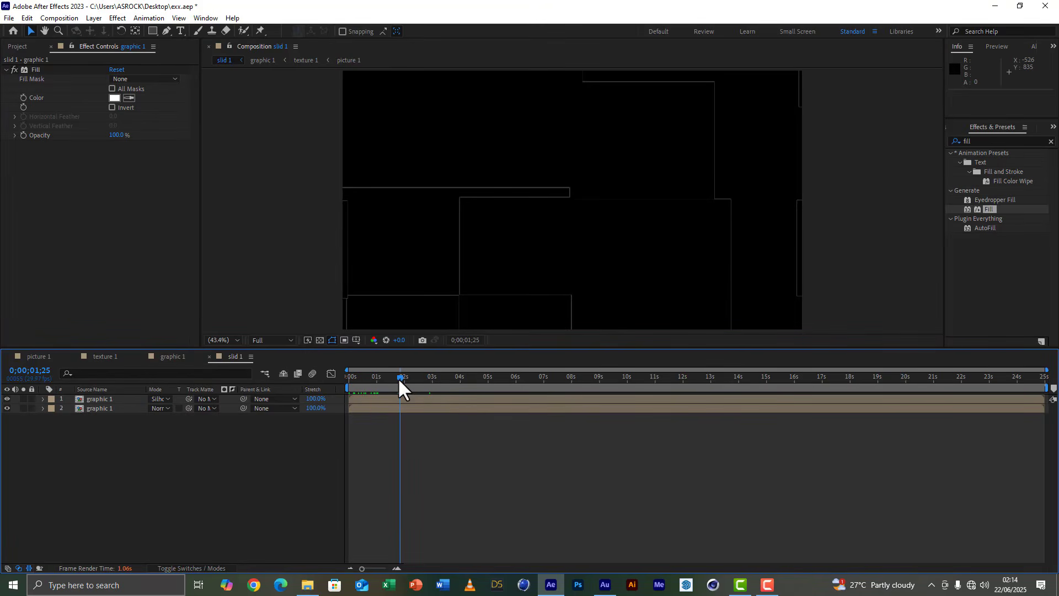
pyautogui.moveTo(400, 380); pyautogui.dragTo(429, 384)
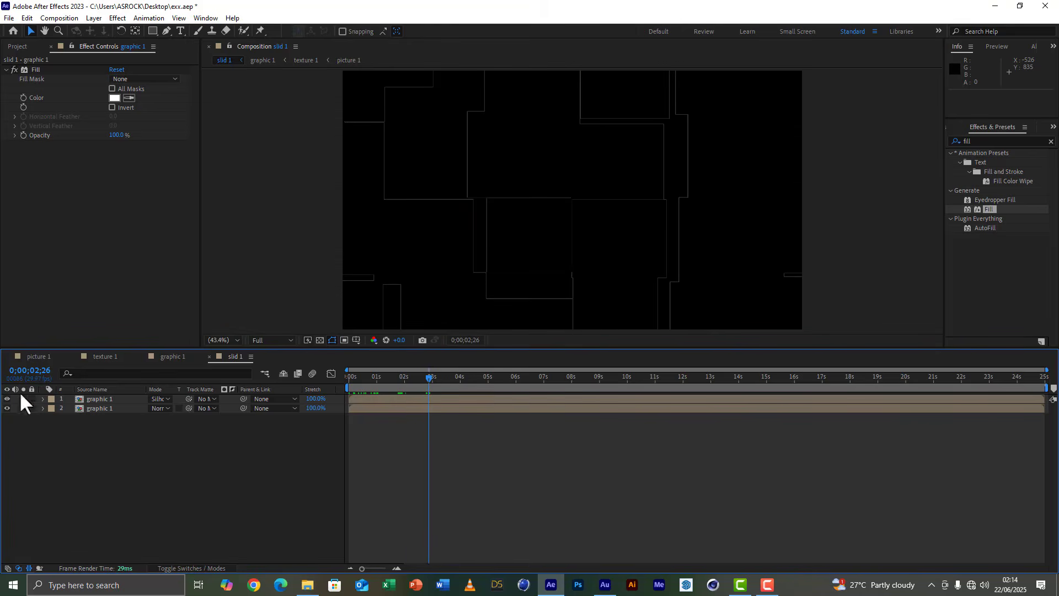
pyautogui.click(109, 401)
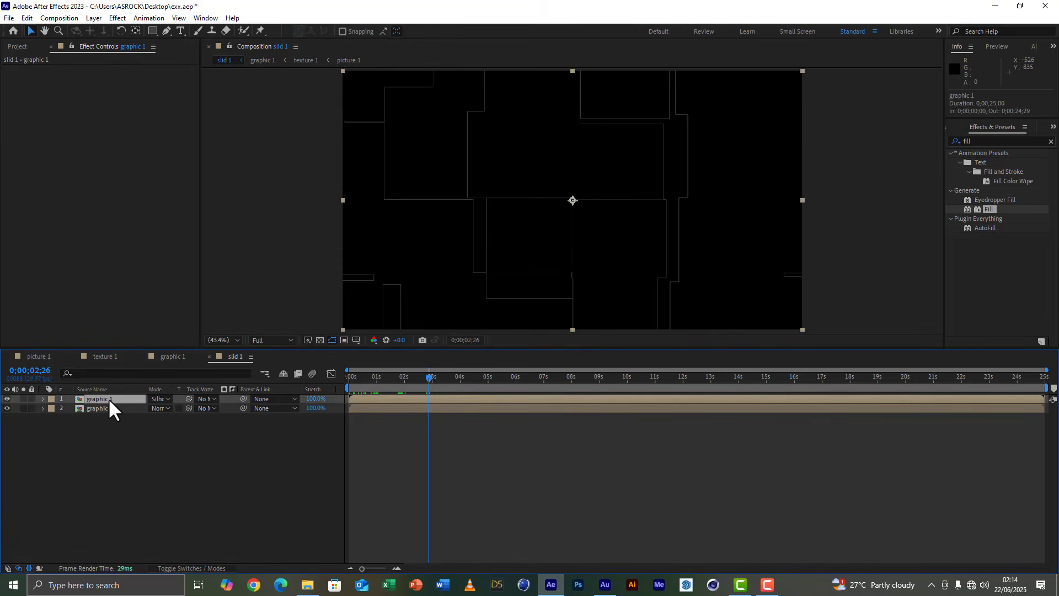
pyautogui.hotkey('ctrl', 'd')
pyautogui.click(156, 409)
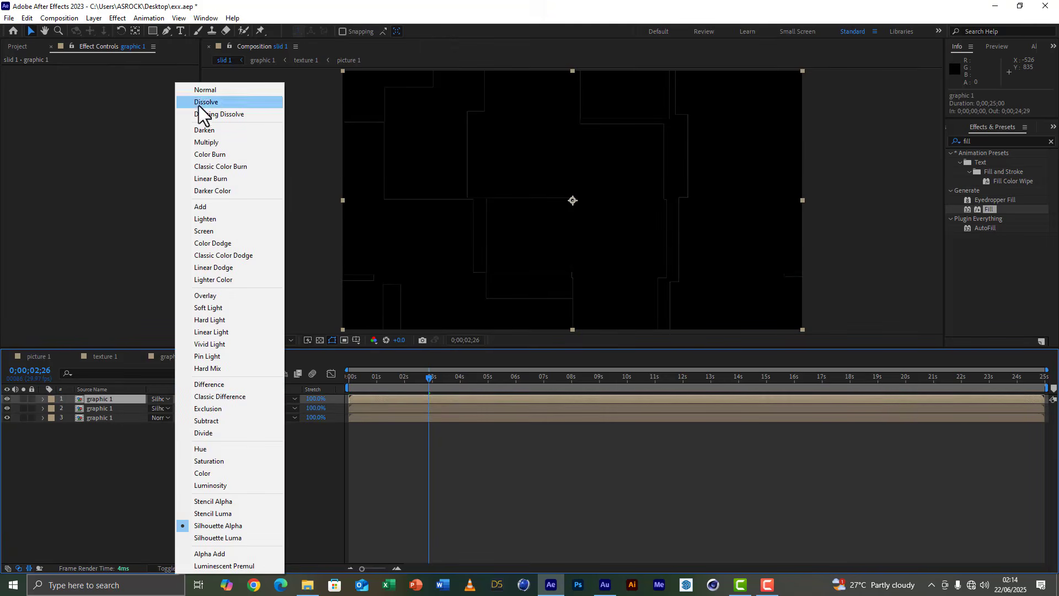
pyautogui.click(206, 90)
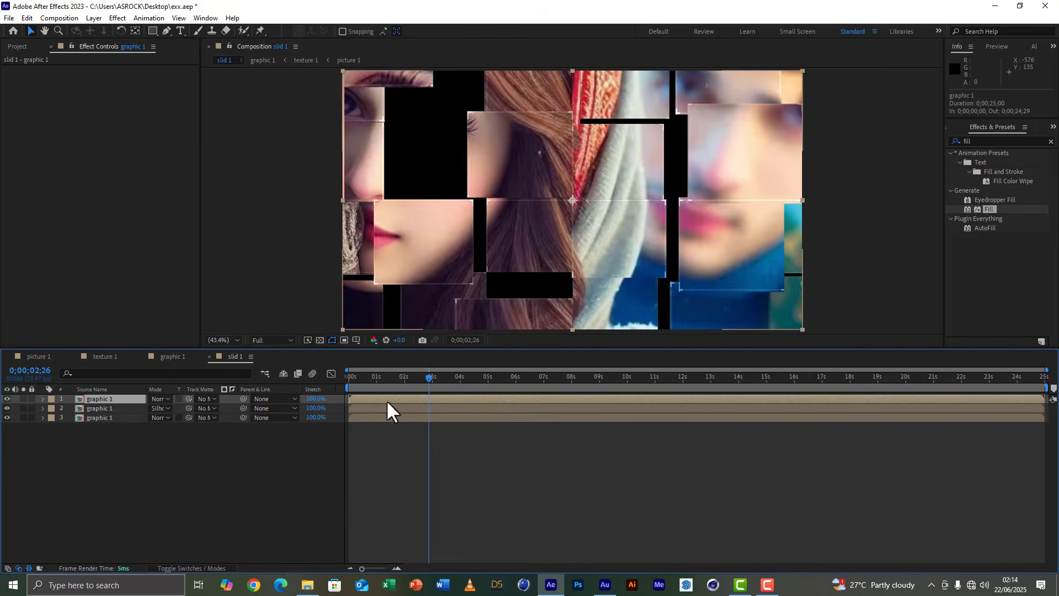
# Shift the top graphic 1 layer to start at 0;00;01;29 and duplicate it with the copy starting at 0;00;02;29.
pyautogui.click(377, 378)
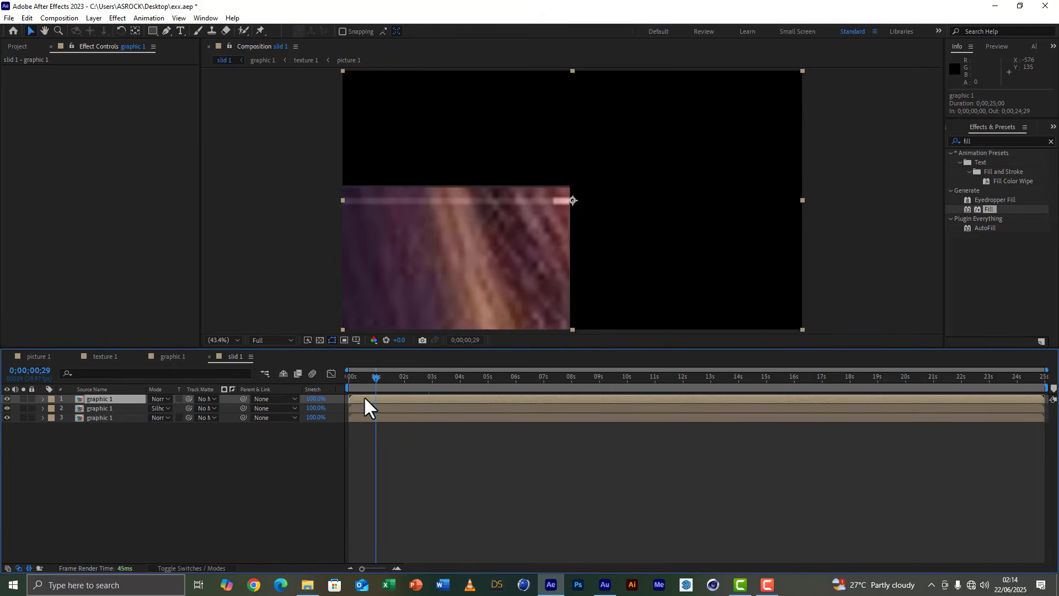
pyautogui.moveTo(364, 405); pyautogui.dragTo(447, 379)
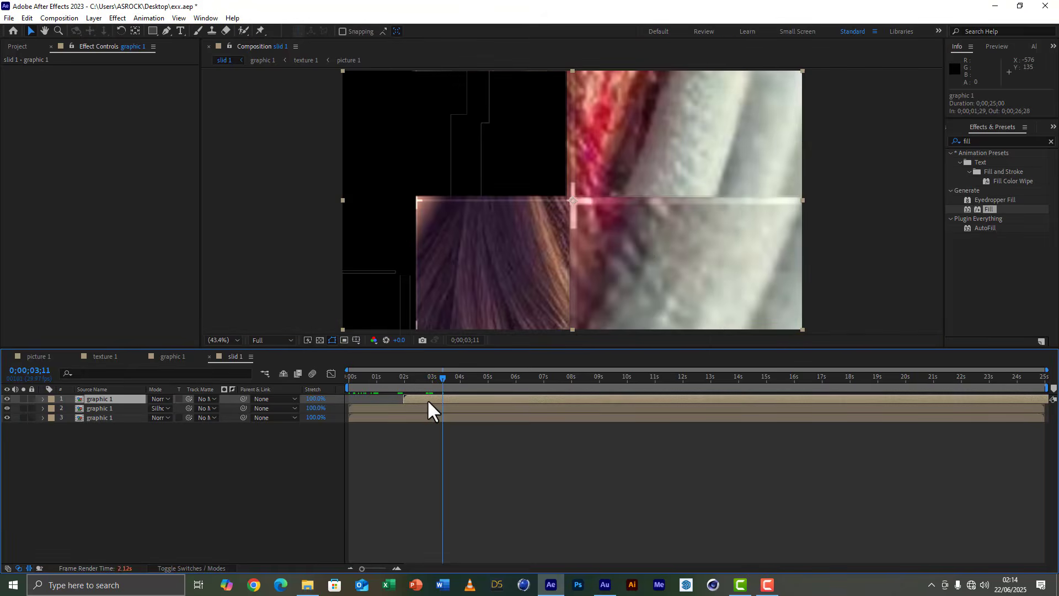
pyautogui.hotkey('ctrl', 'd')
pyautogui.moveTo(424, 399); pyautogui.dragTo(451, 397)
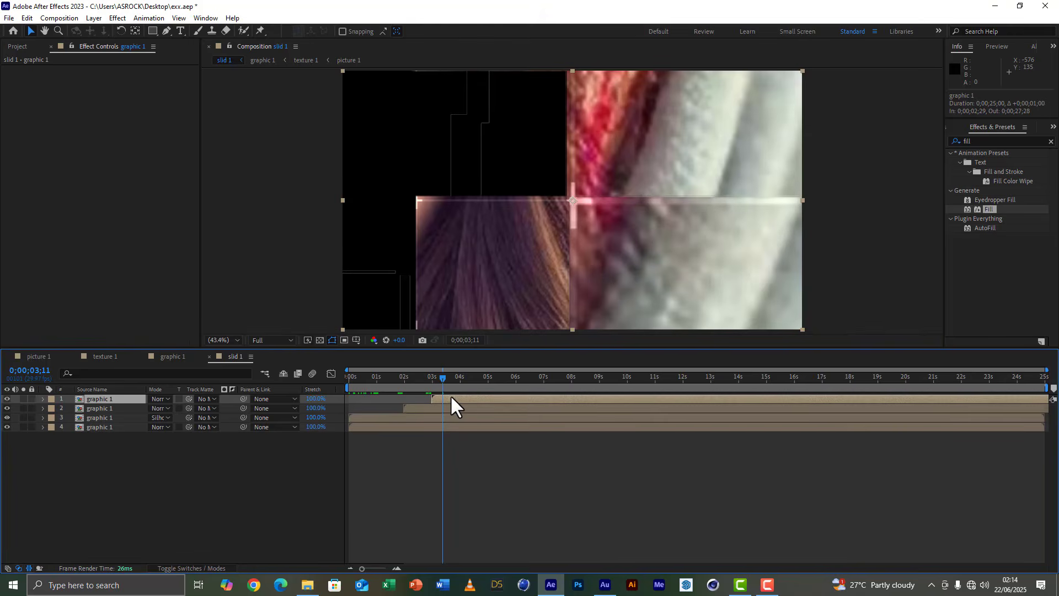
# Hide the top graphic 1 layer and apply Fast Box Blur to the second layer, viewing the frame at 0;00;06;10.
pyautogui.click(433, 409)
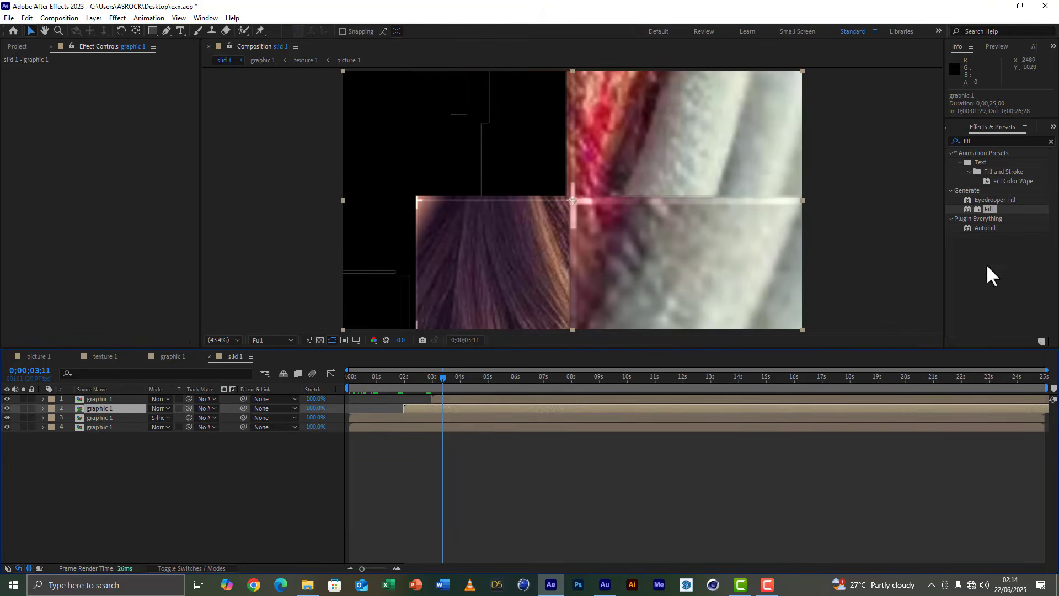
pyautogui.moveTo(985, 137); pyautogui.dragTo(924, 132)
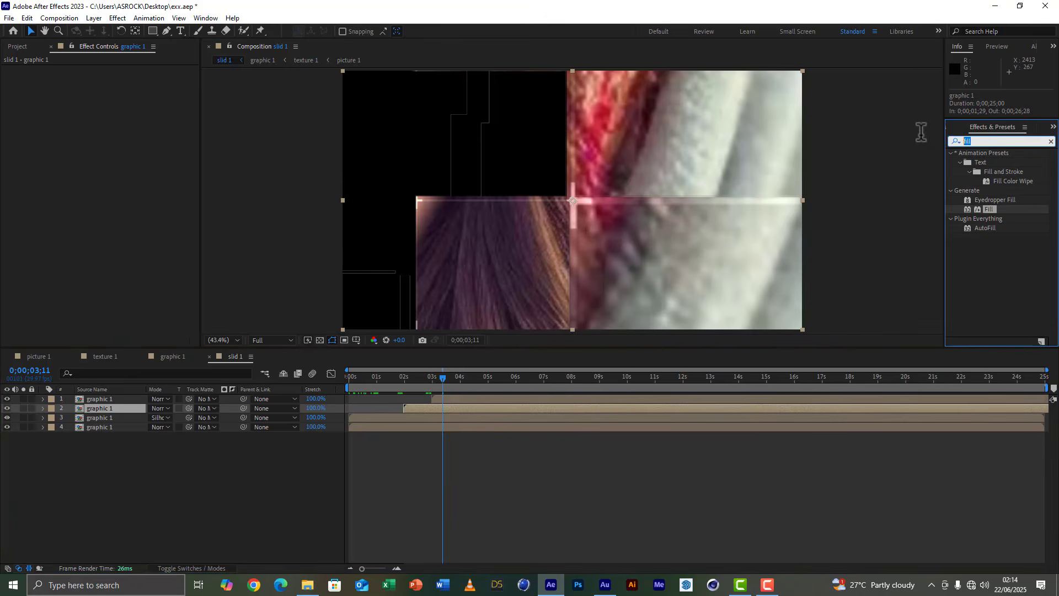
pyautogui.write('fas')
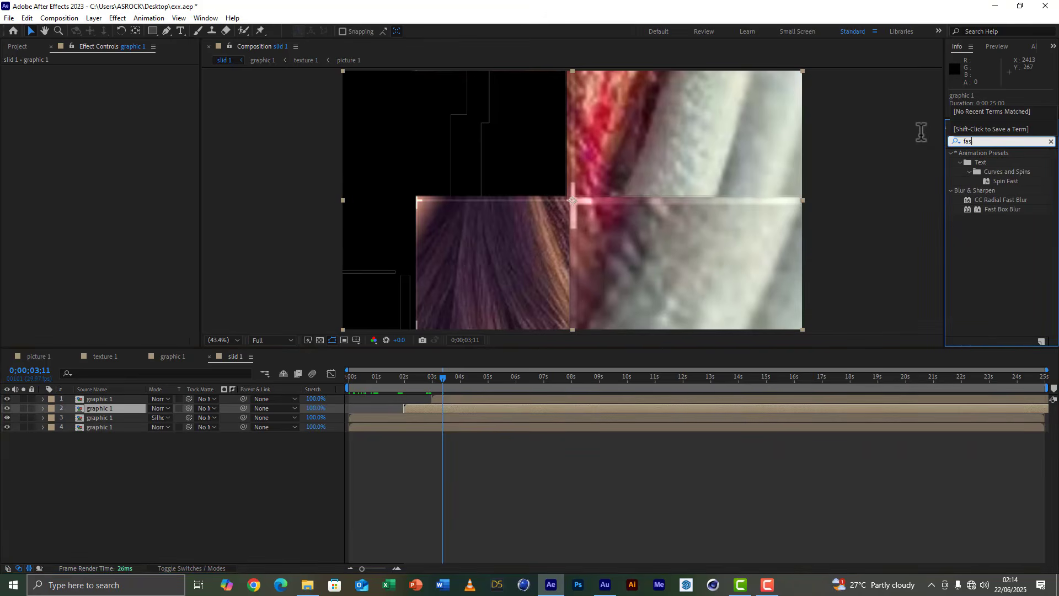
pyautogui.write('t b')
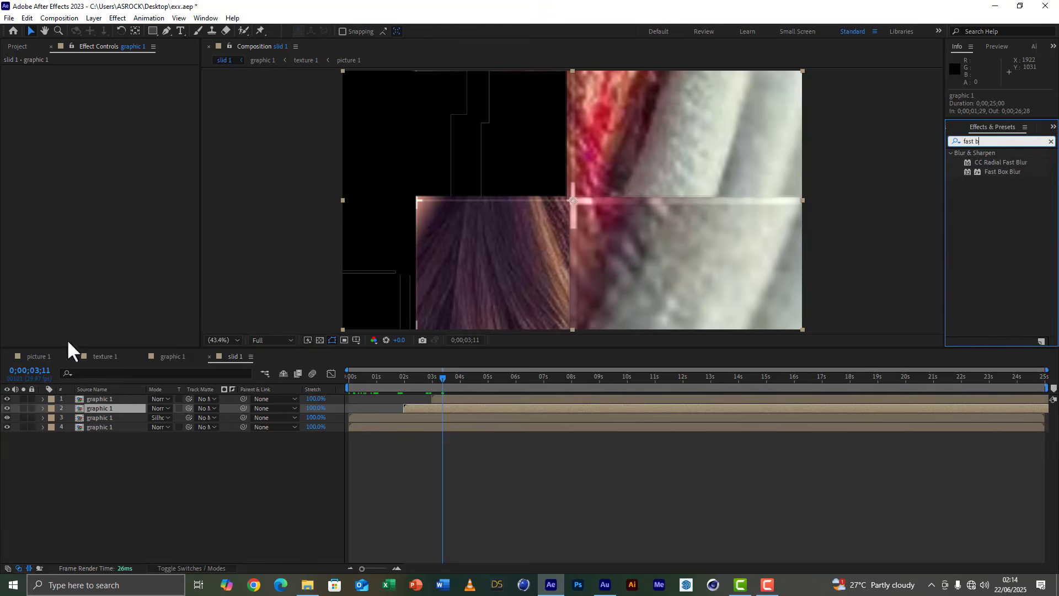
pyautogui.click(7, 399)
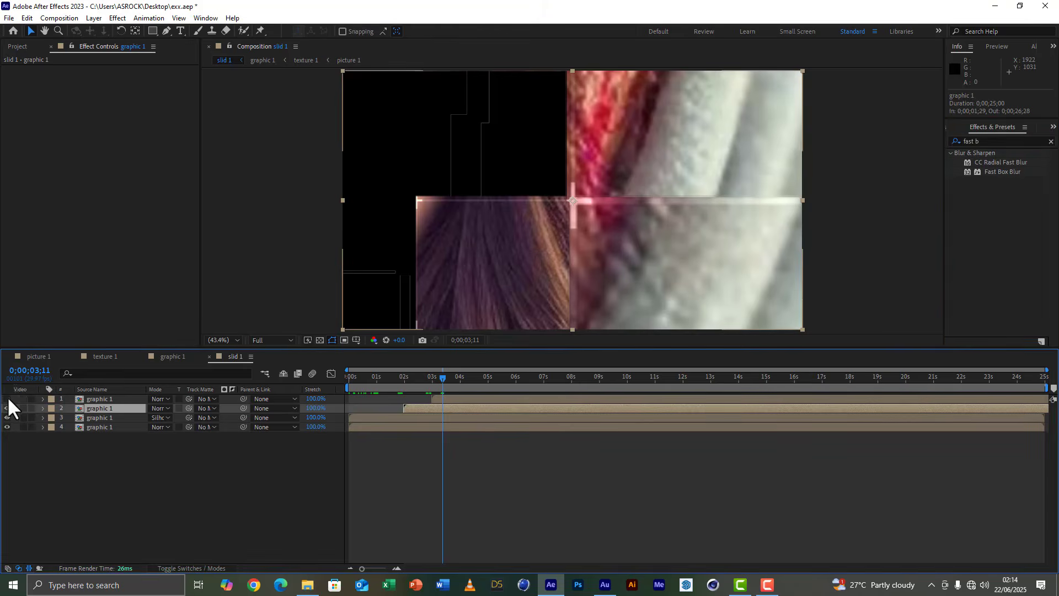
pyautogui.click(526, 380)
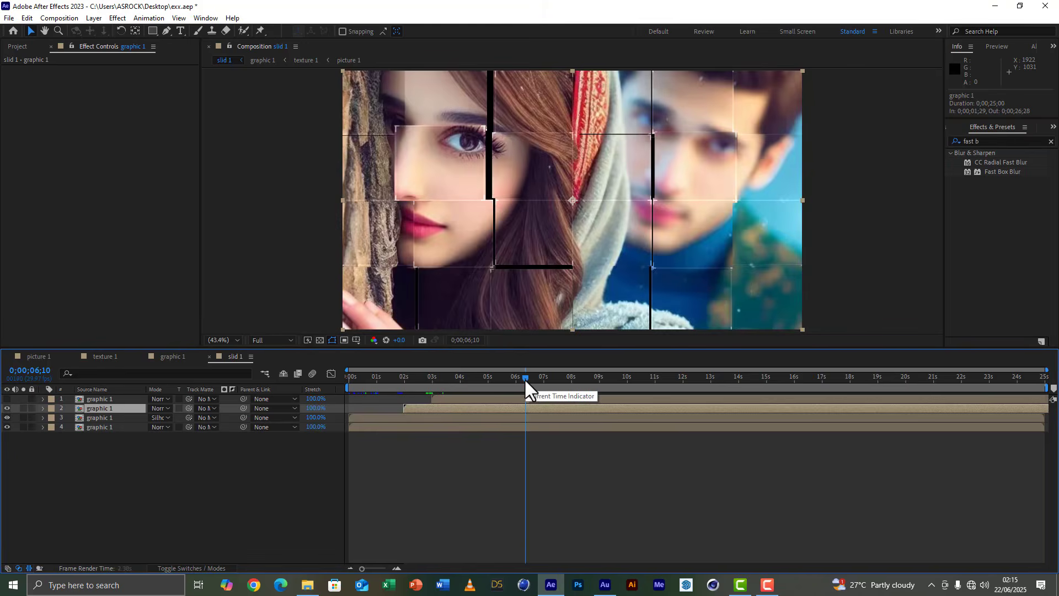
pyautogui.doubleClick(1006, 172)
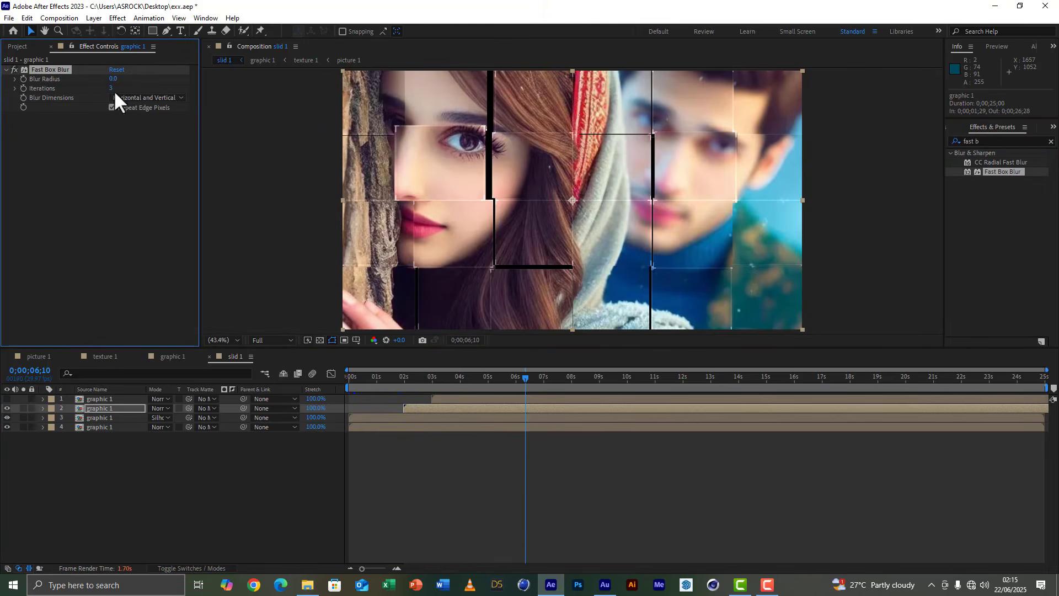
# Set the second graphic 1 layer's Fast Box Blur radius to 50.
pyautogui.moveTo(117, 83); pyautogui.dragTo(141, 79)
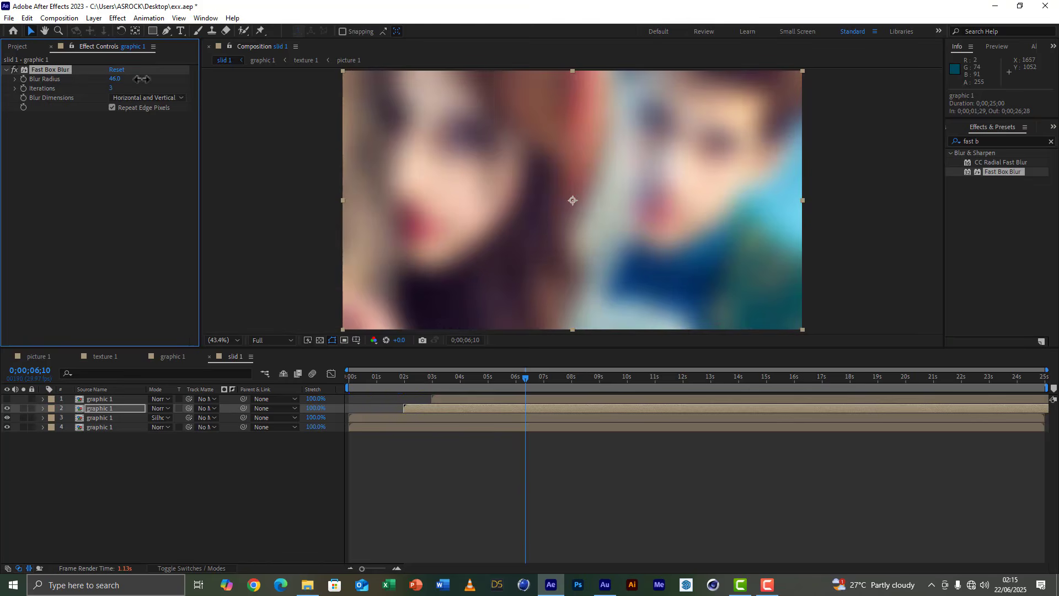
pyautogui.click(114, 79)
pyautogui.write('50')
pyautogui.click(94, 179)
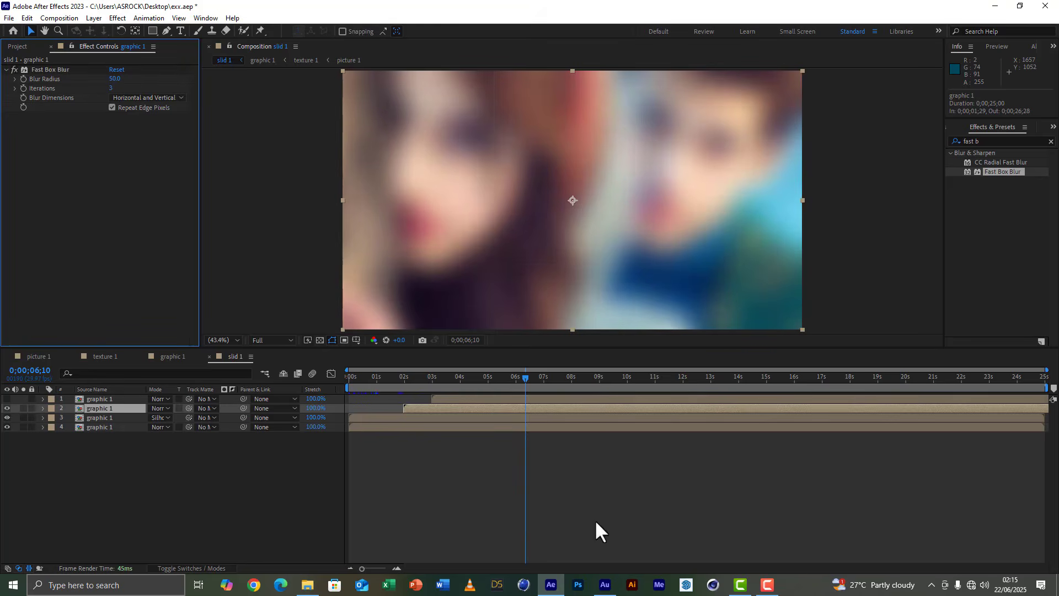
# Lower the blurred graphic 1 layer's opacity to 50%.
pyautogui.click(432, 378)
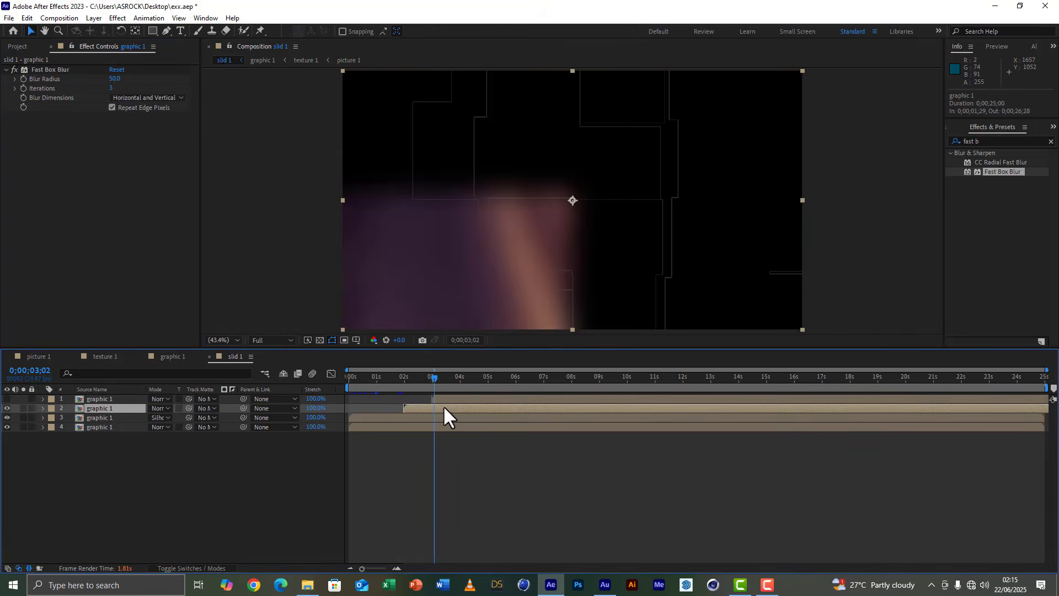
pyautogui.press('t')
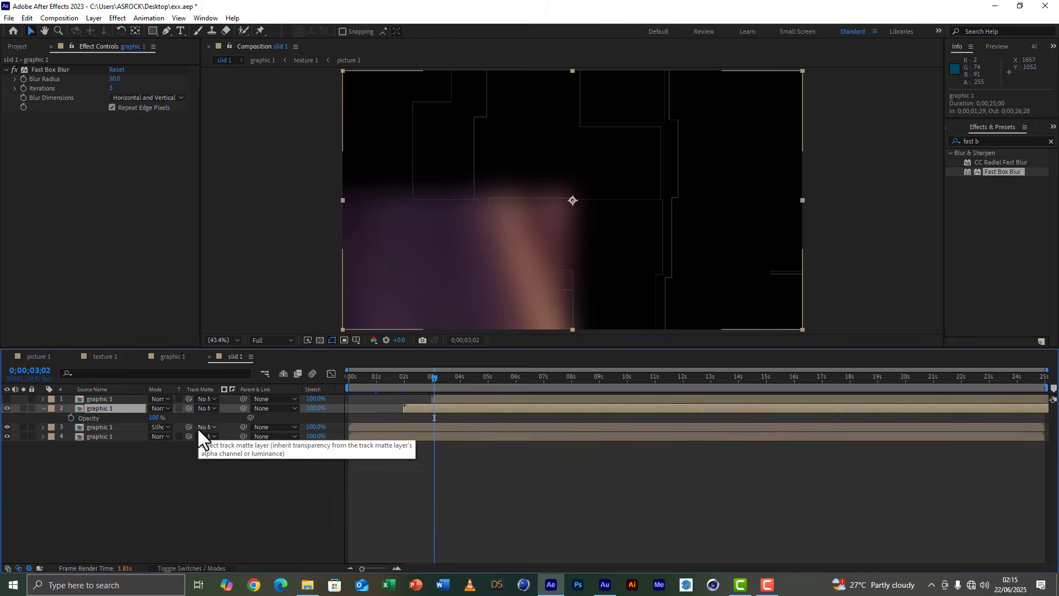
pyautogui.click(155, 418)
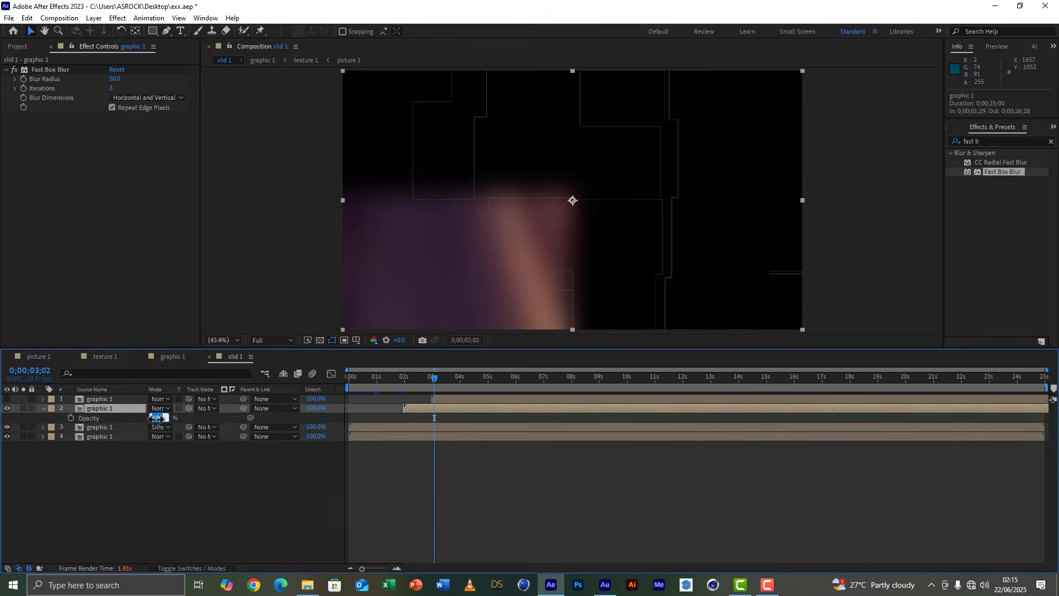
pyautogui.click(164, 461)
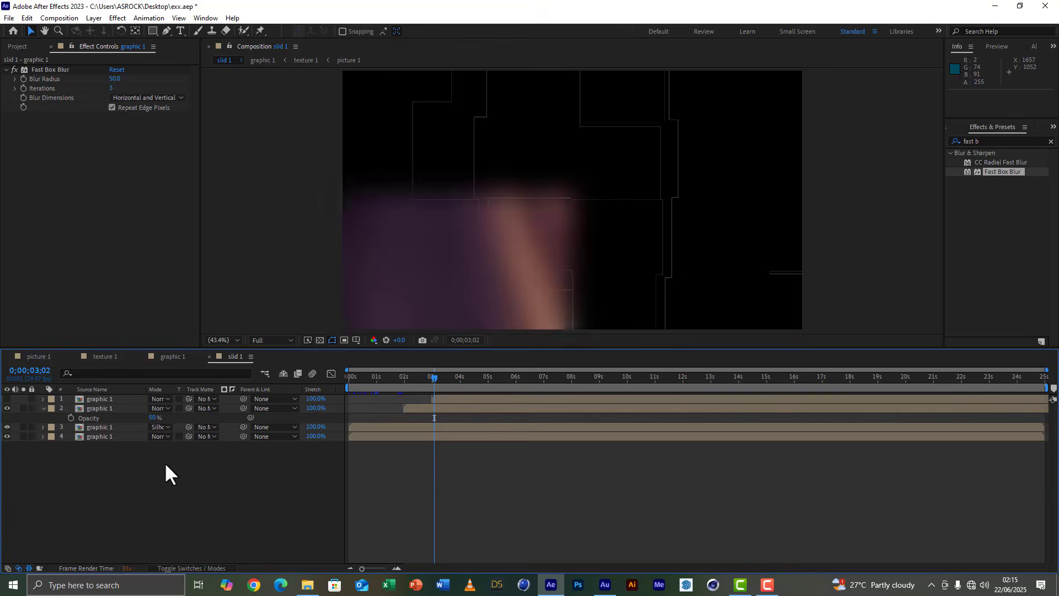
# Check the faded blur at frames between 0;00;03;18 and 0;00;04;21 and make the top graphic 1 layer visible again.
pyautogui.click(449, 379)
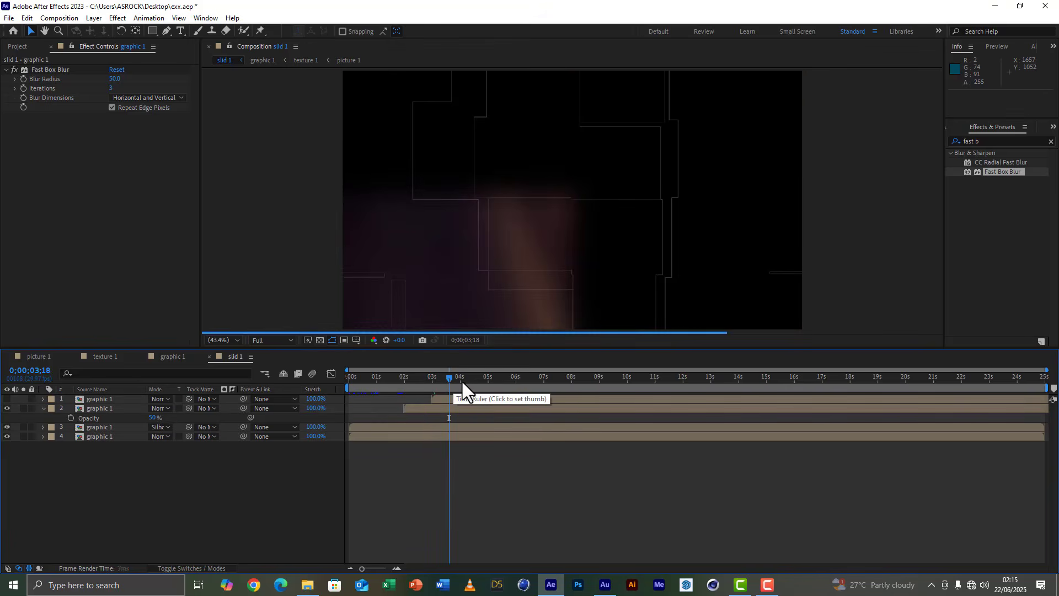
pyautogui.click(465, 380)
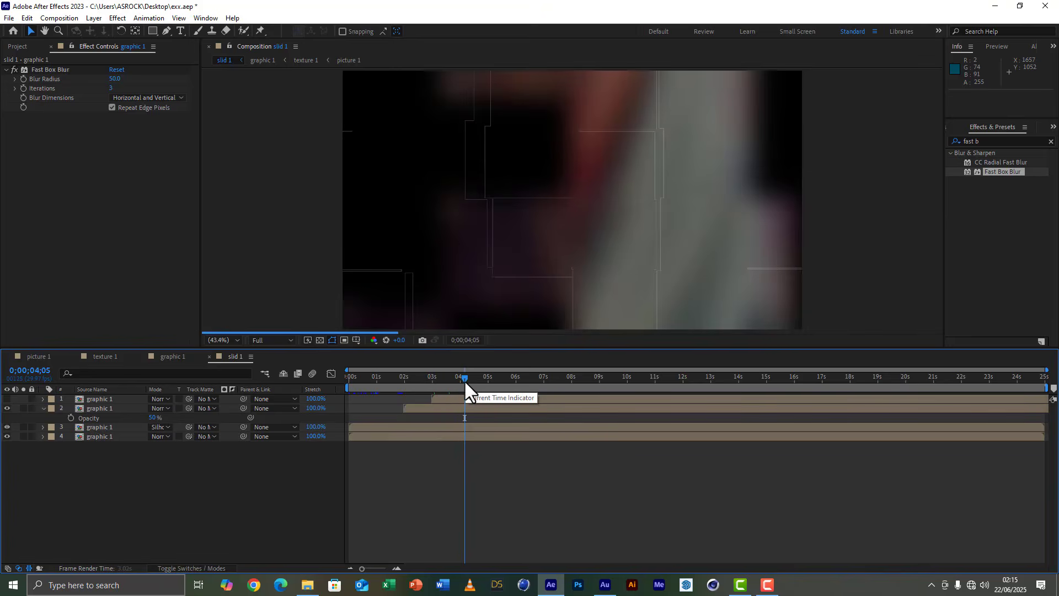
pyautogui.click(479, 379)
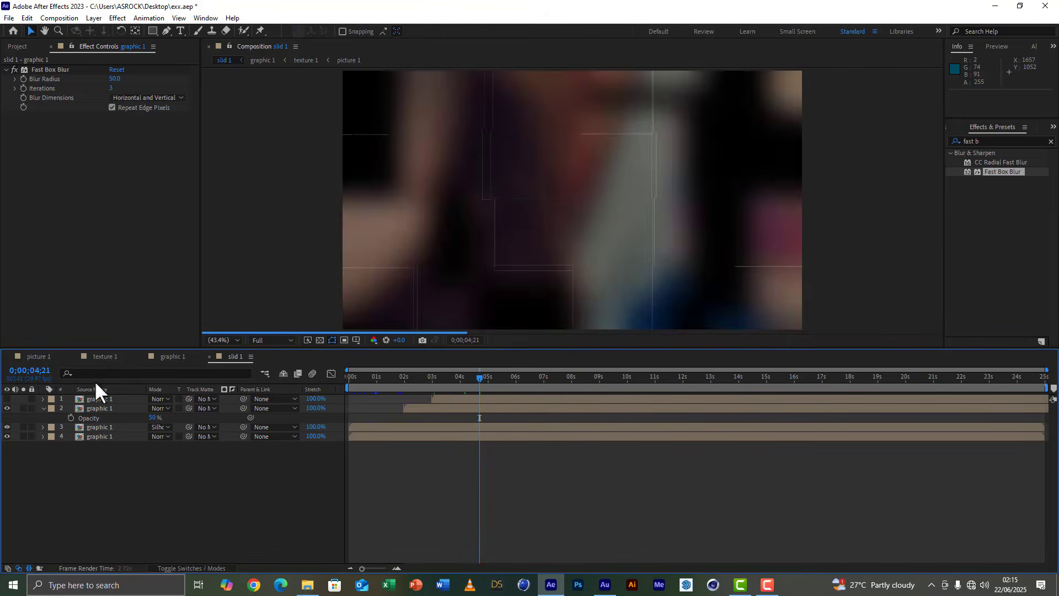
pyautogui.click(7, 399)
pyautogui.click(457, 379)
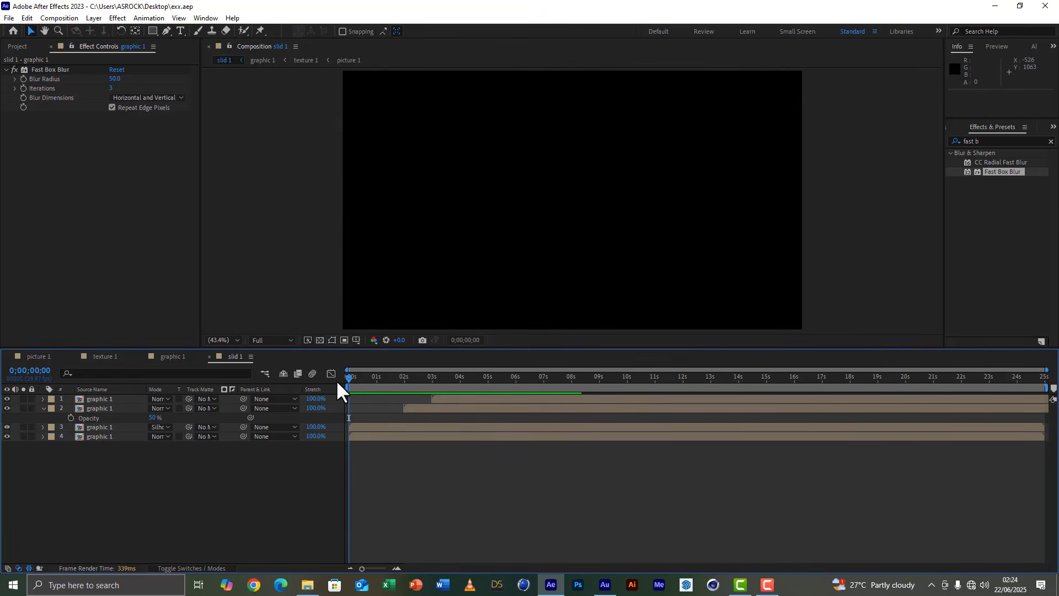
# Preview slid 1 from the start, examine the outlines and blur up to 0;00;03;00, and select the top graphic 1 layer.
pyautogui.press('space')
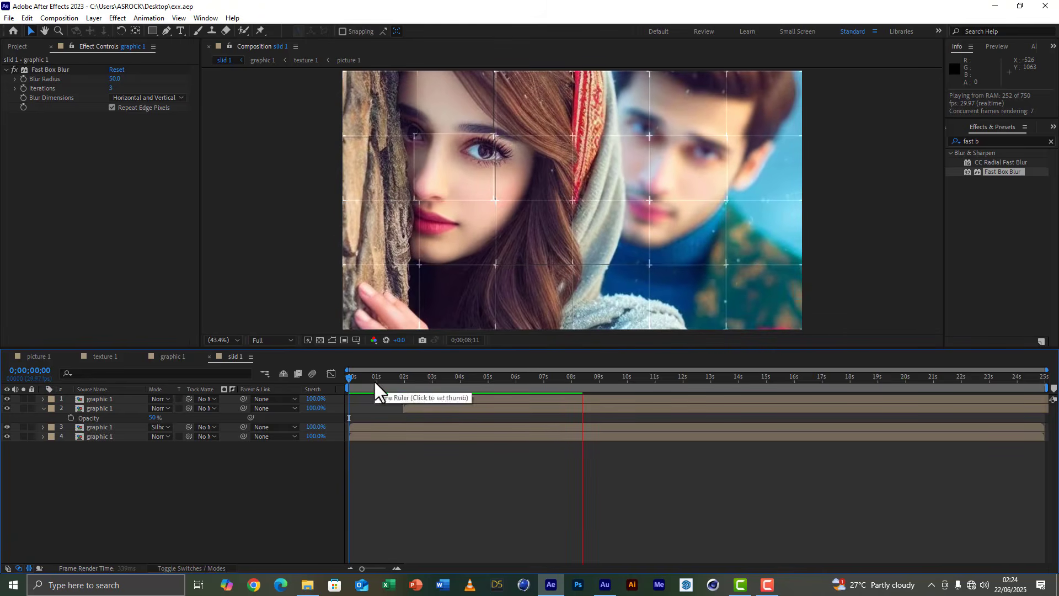
pyautogui.press('space')
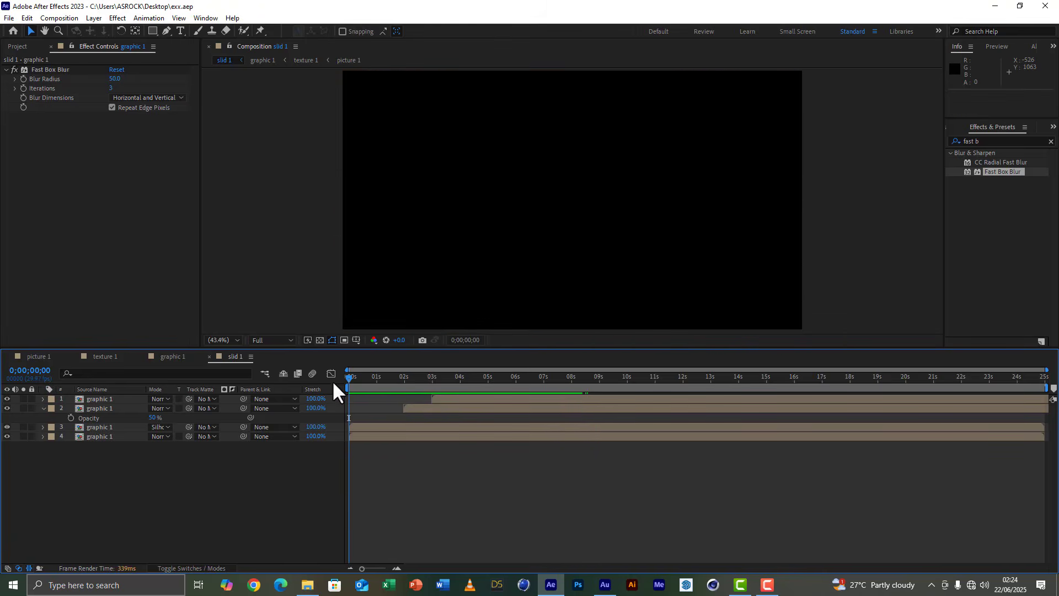
pyautogui.press('space')
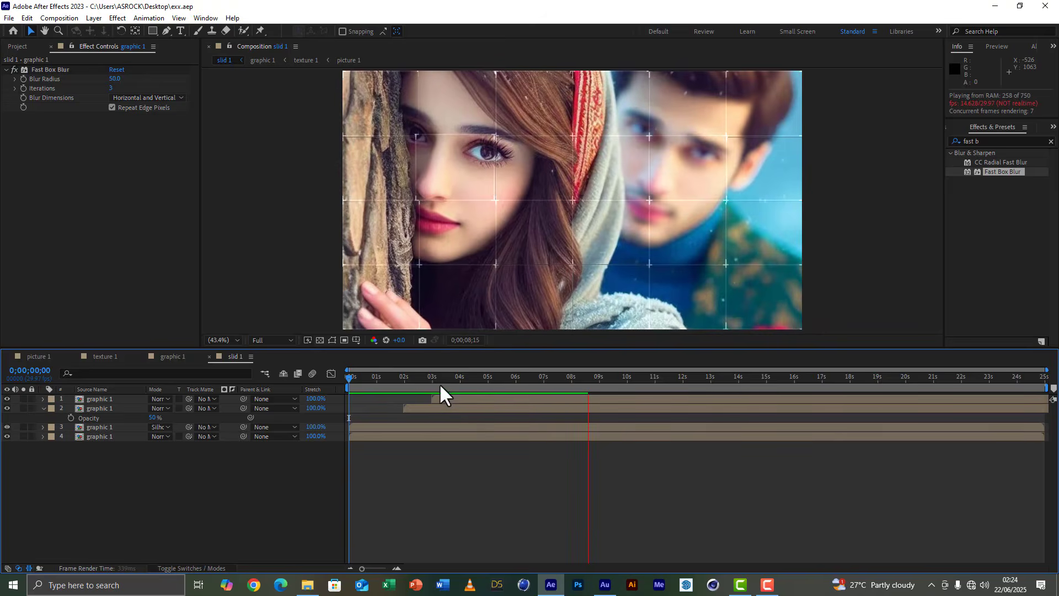
pyautogui.moveTo(440, 384); pyautogui.dragTo(388, 385)
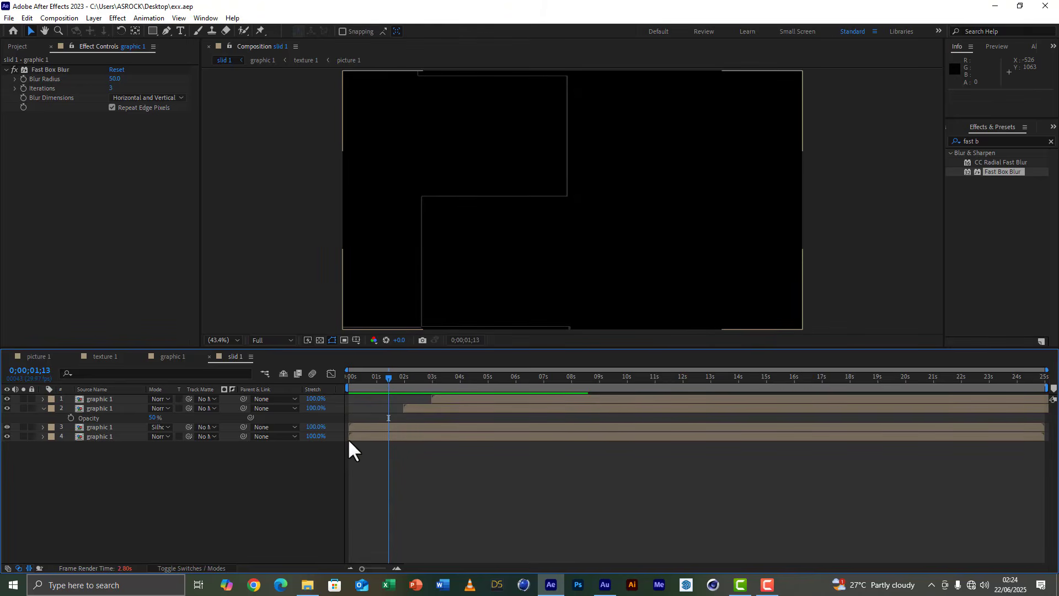
pyautogui.moveTo(412, 377); pyautogui.dragTo(431, 379)
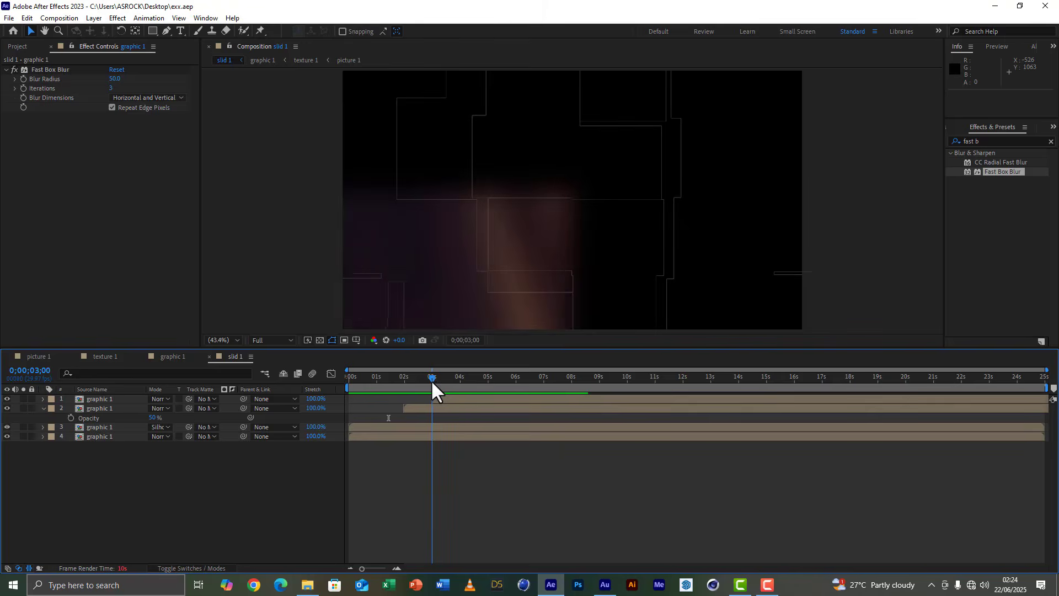
pyautogui.click(442, 393)
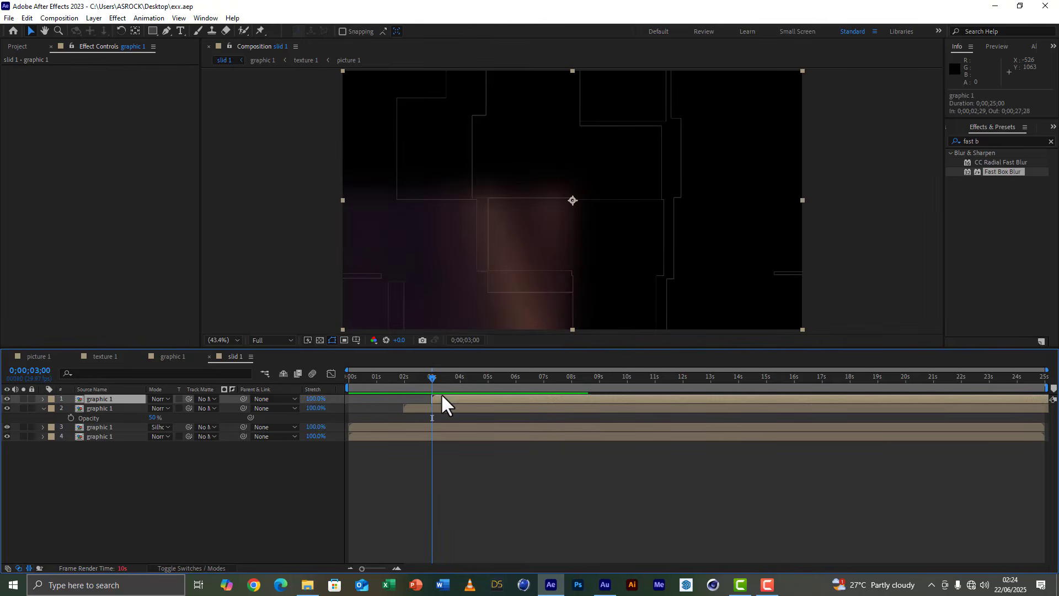
# Apply the CC Lens effect to the top graphic 1 layer.
pyautogui.click(1002, 144)
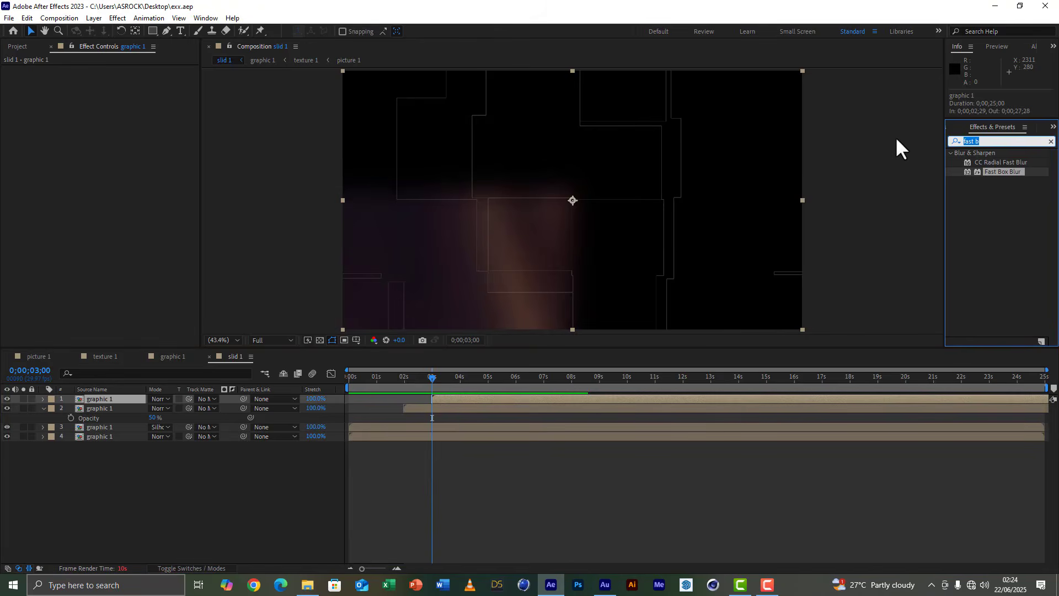
pyautogui.write('cc le')
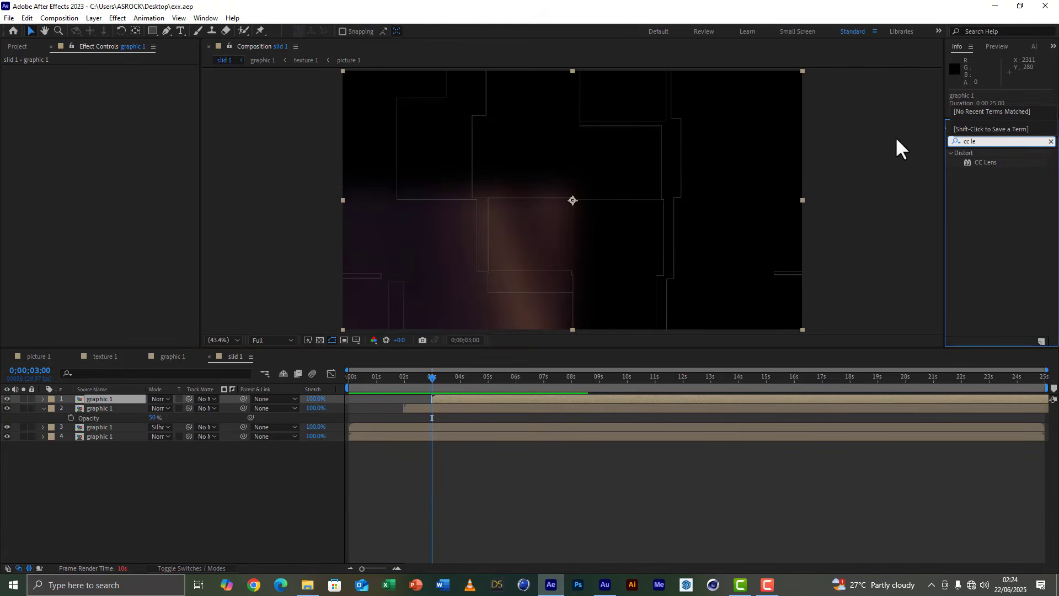
pyautogui.doubleClick(983, 163)
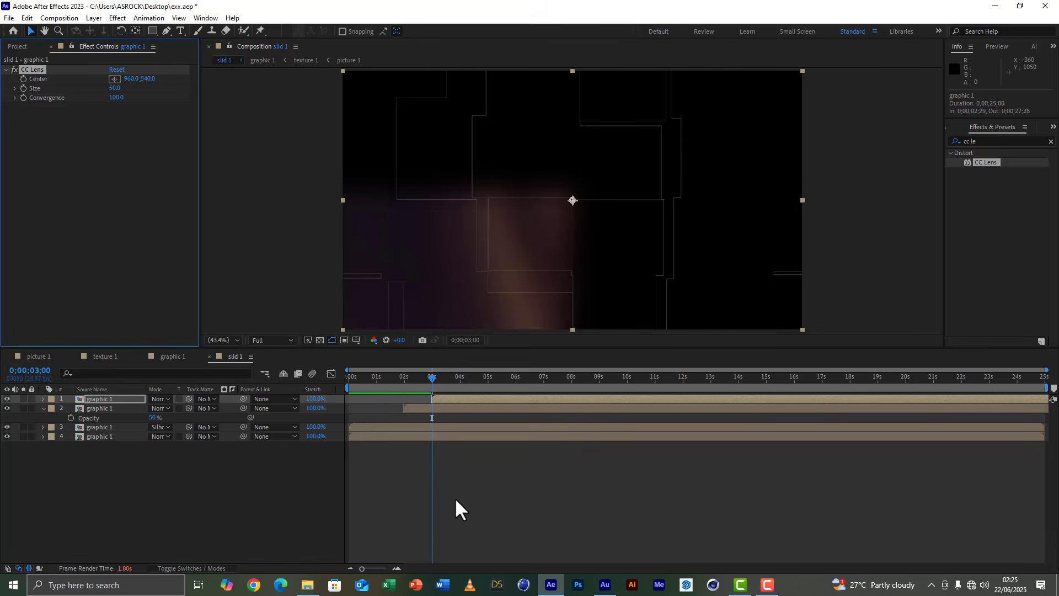
# Animate the top layer's CC Lens Size with a starting keyframe at 0;00;03;00 and a value of 500 at 0;00;08;01.
pyautogui.press('e')
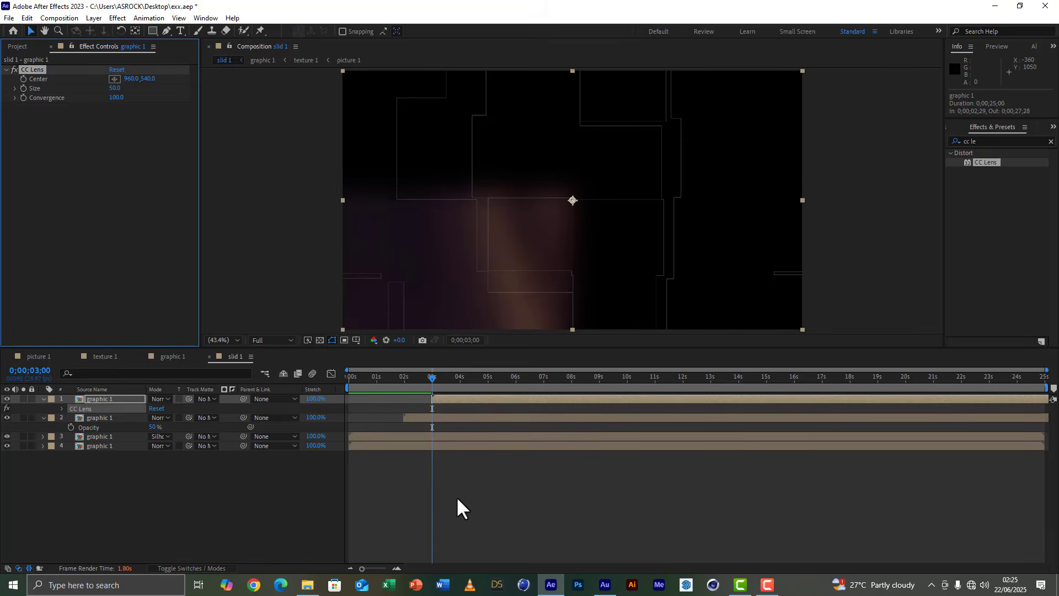
pyautogui.click(61, 408)
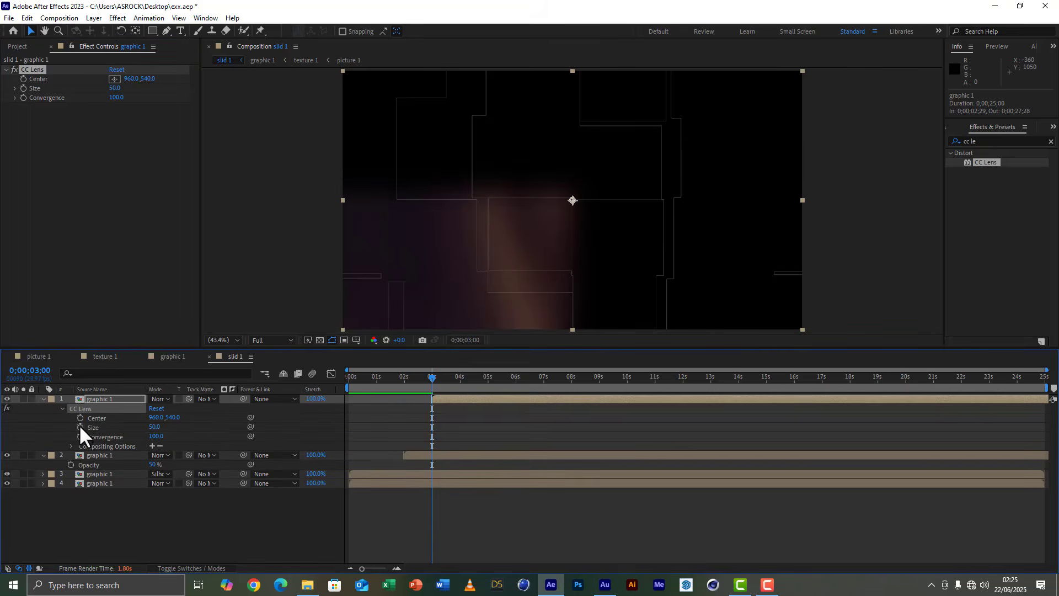
pyautogui.click(80, 427)
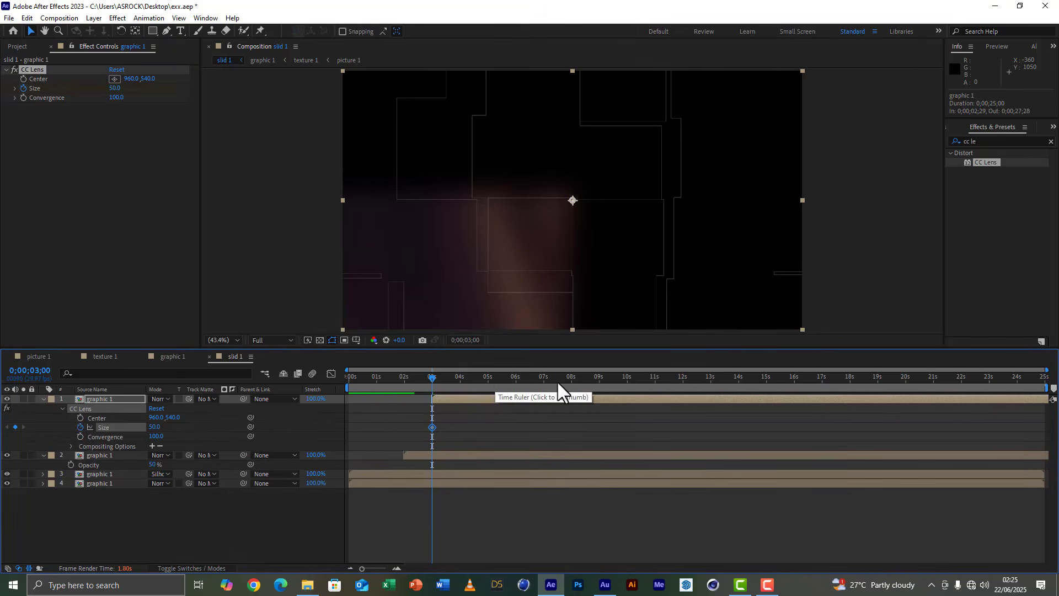
pyautogui.click(573, 380)
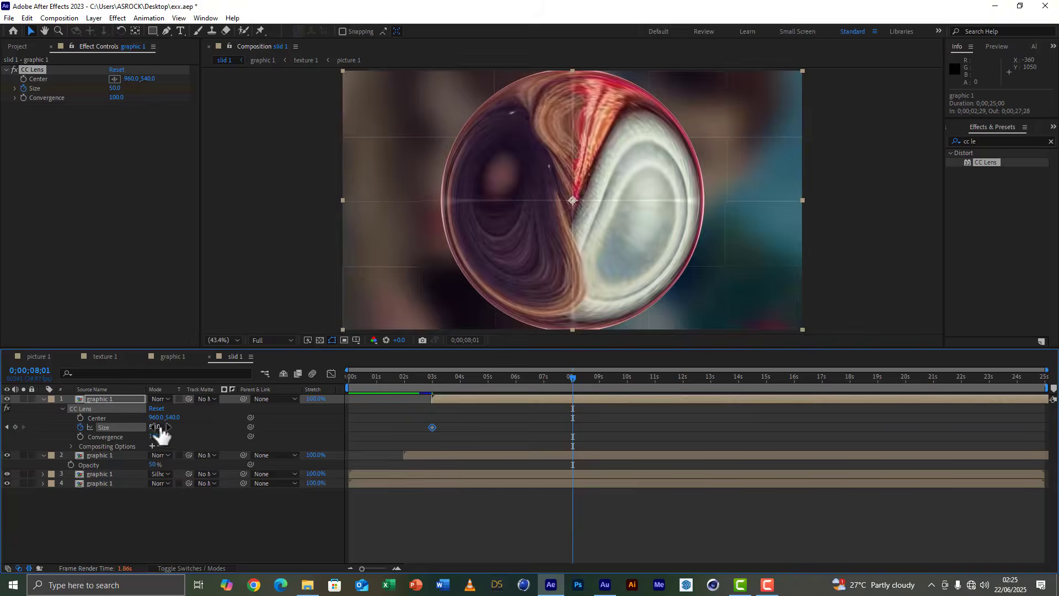
pyautogui.moveTo(160, 434); pyautogui.dragTo(732, 427)
# Set the CC Lens Size to 100 at 0;00;03;13 and delete the Size keyframe at 0;00;03;00.
pyautogui.click(494, 376)
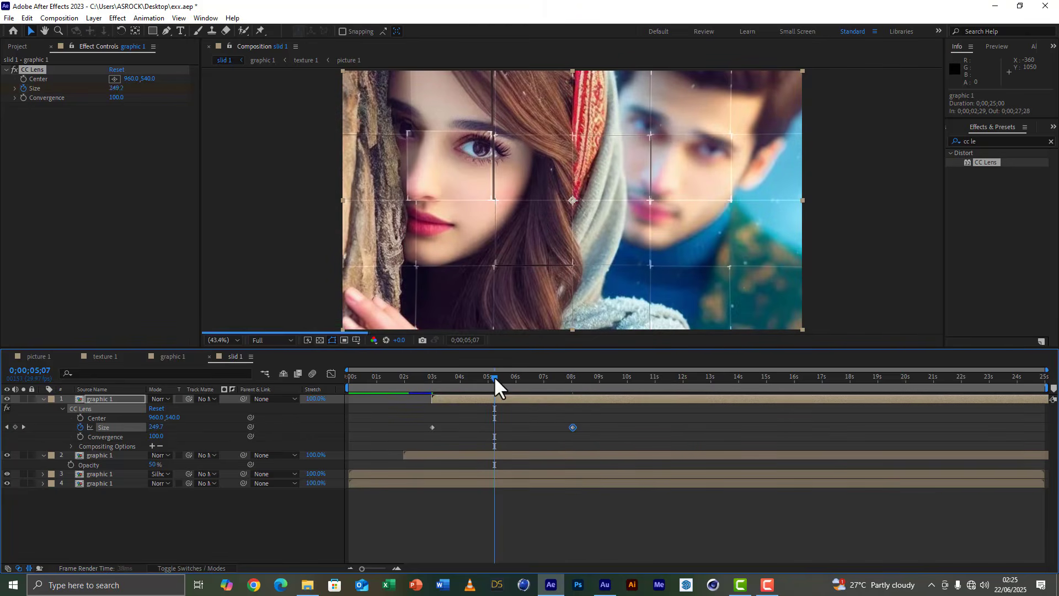
pyautogui.click(444, 380)
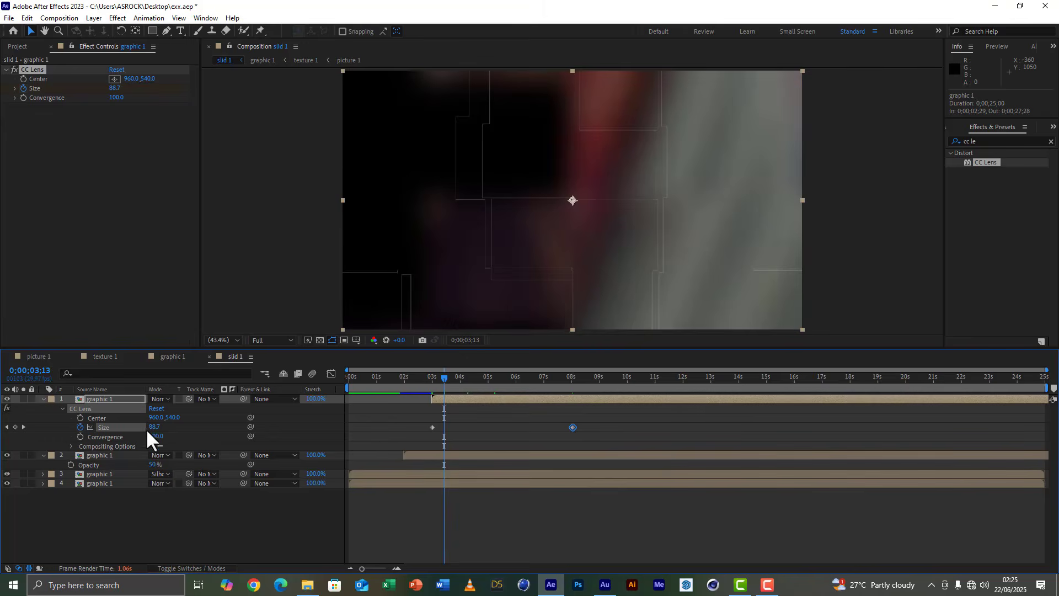
pyautogui.click(152, 428)
pyautogui.write('100')
pyautogui.click(203, 432)
pyautogui.click(433, 426)
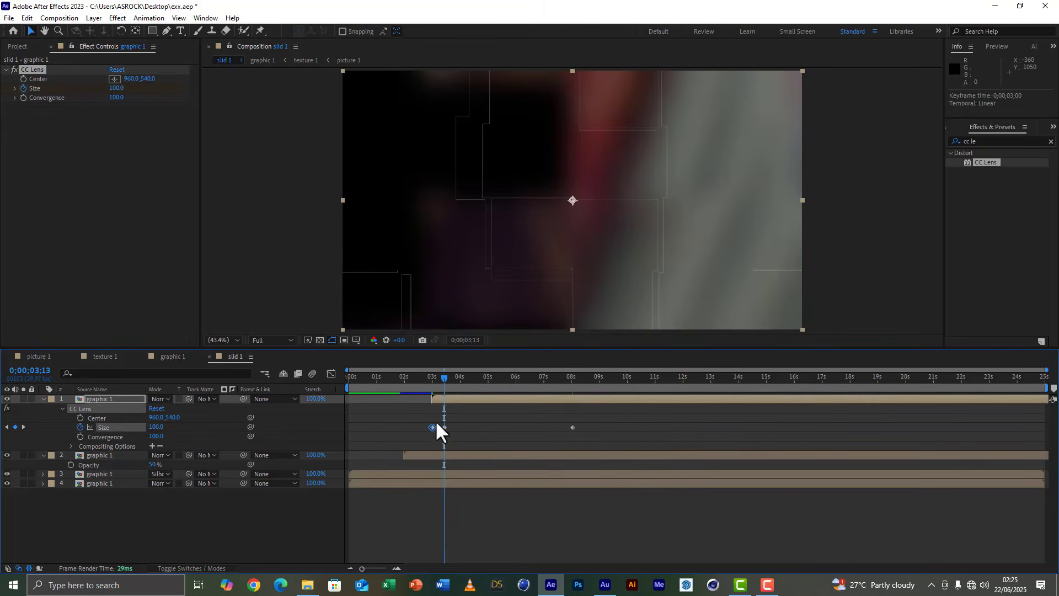
pyautogui.press('Delete')
# Move the first CC Lens Size keyframe to the top layer's start at 0;00;02;29.
pyautogui.click(432, 376)
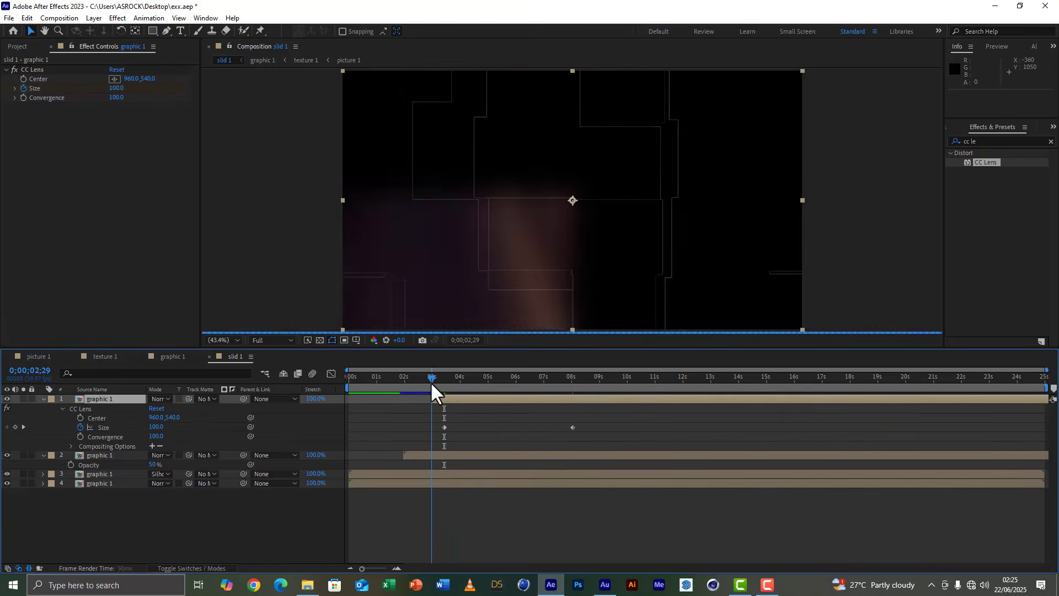
pyautogui.hotkey('alt', '[')
pyautogui.moveTo(444, 426); pyautogui.dragTo(432, 425)
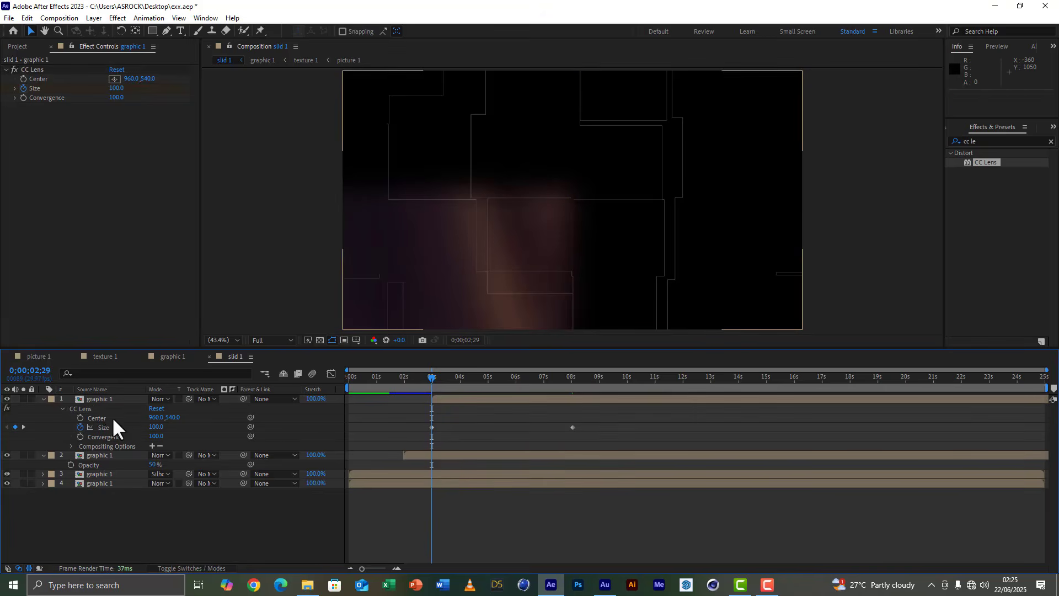
# Copy the animated CC Lens effect from the top layer and paste it onto the second graphic 1 layer at 0;00;01;29.
pyautogui.click(89, 409)
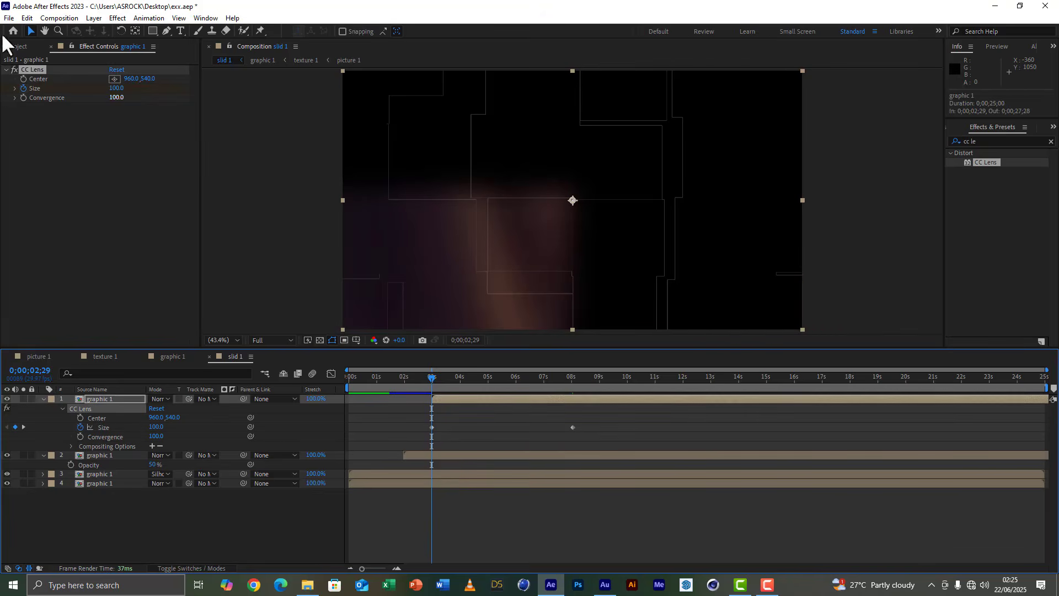
pyautogui.click(26, 18)
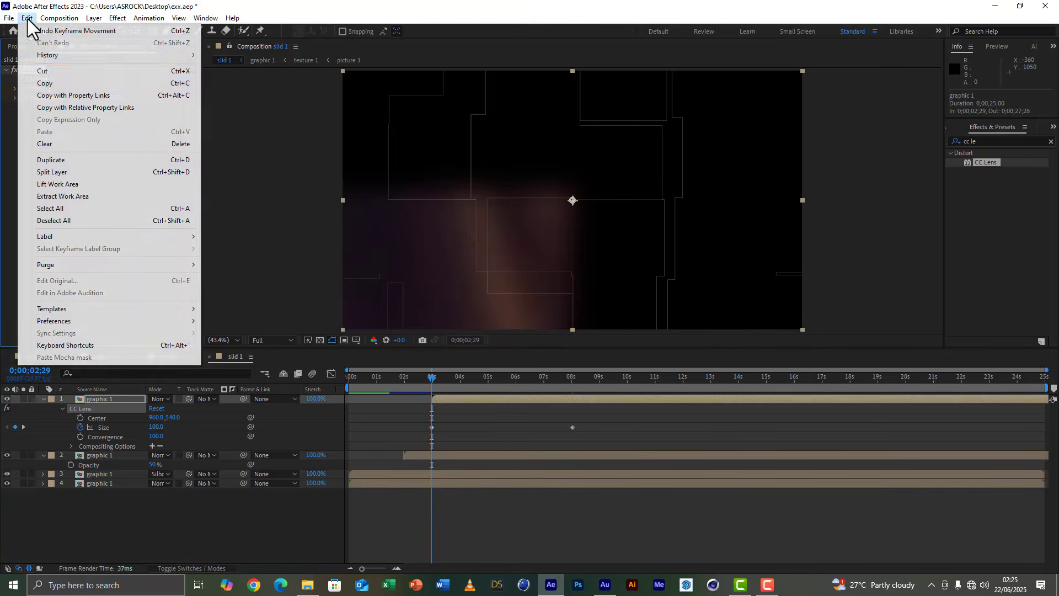
pyautogui.click(49, 84)
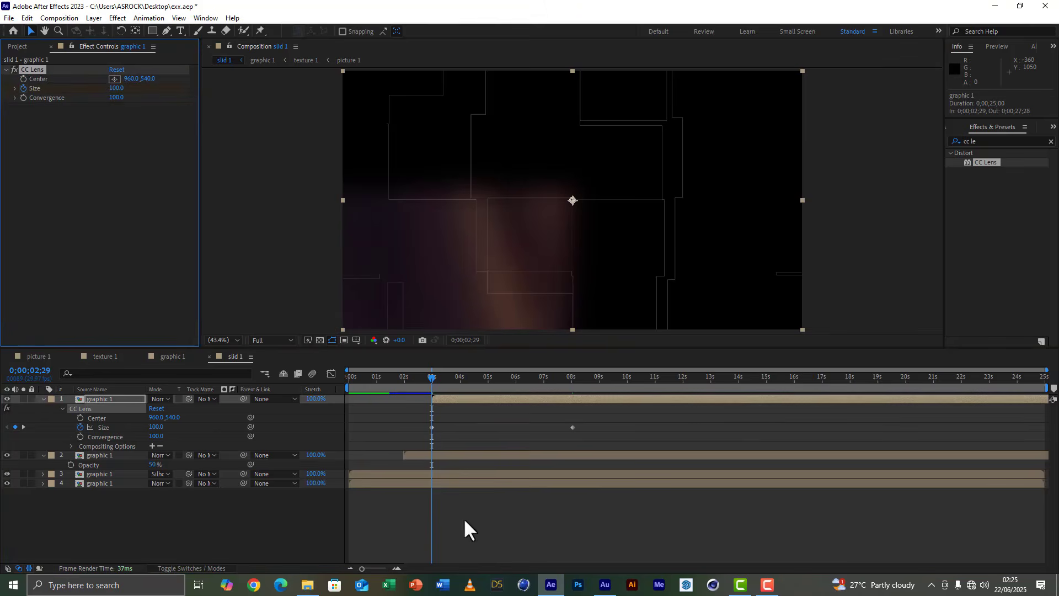
pyautogui.click(406, 379)
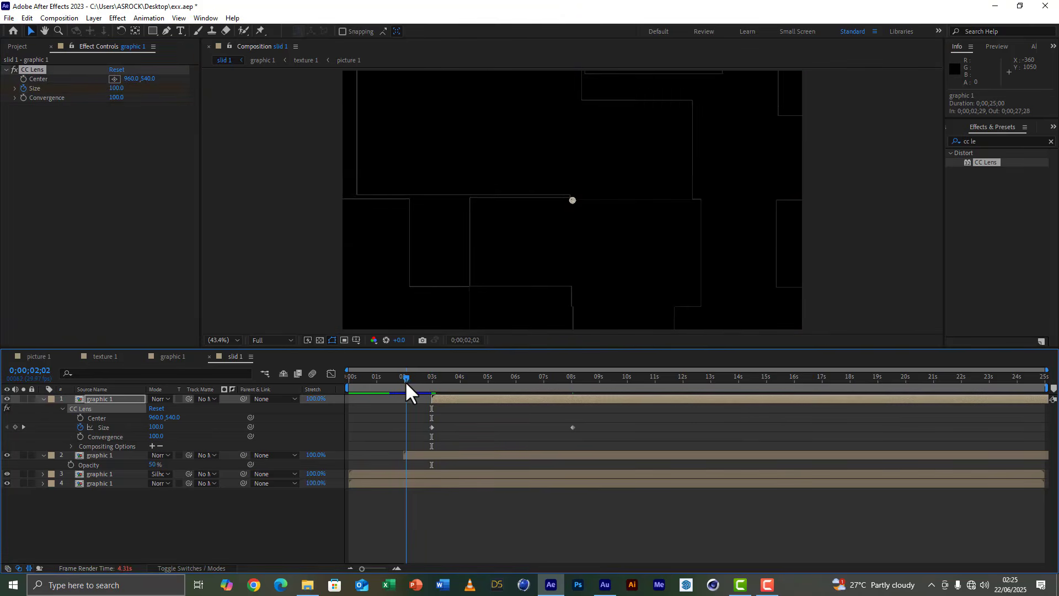
pyautogui.moveTo(406, 380); pyautogui.dragTo(402, 385)
pyautogui.click(435, 454)
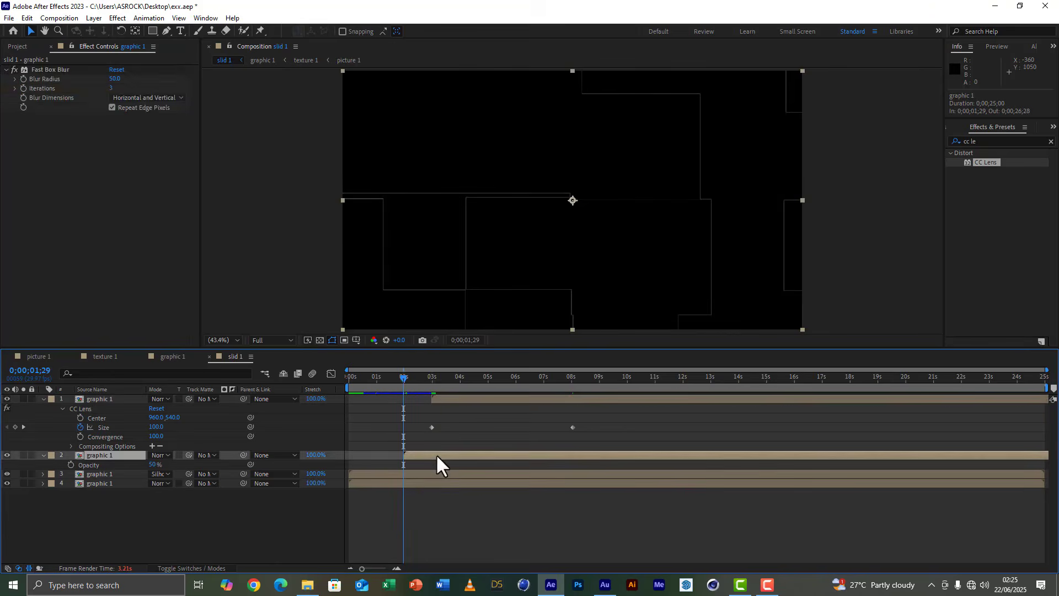
pyautogui.click(25, 16)
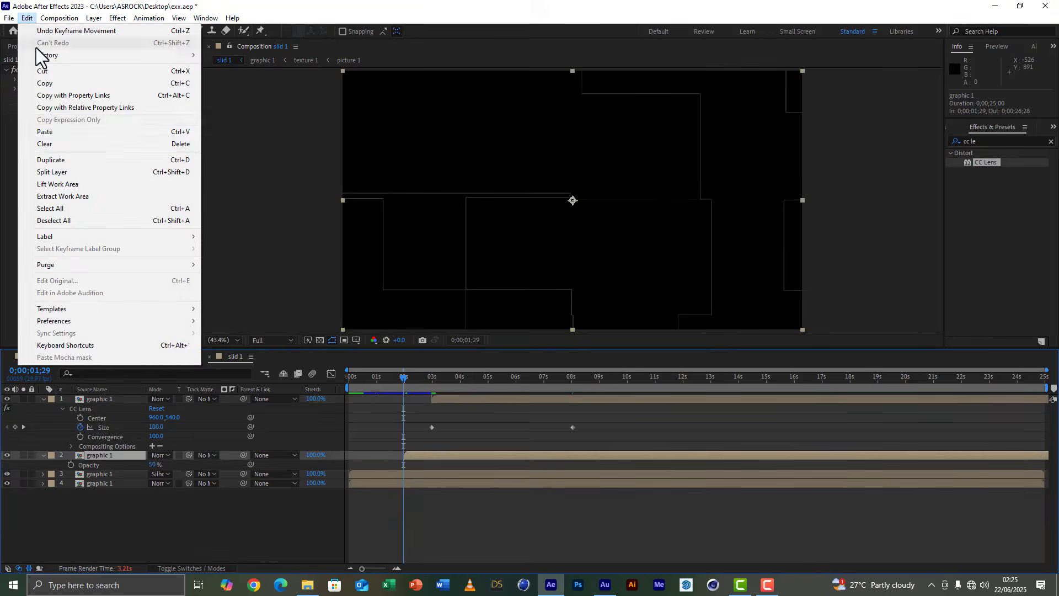
pyautogui.click(58, 131)
# Paste the animated CC Lens effect onto the fourth and third graphic 1 layers at 0;00;00;00.
pyautogui.press('Home')
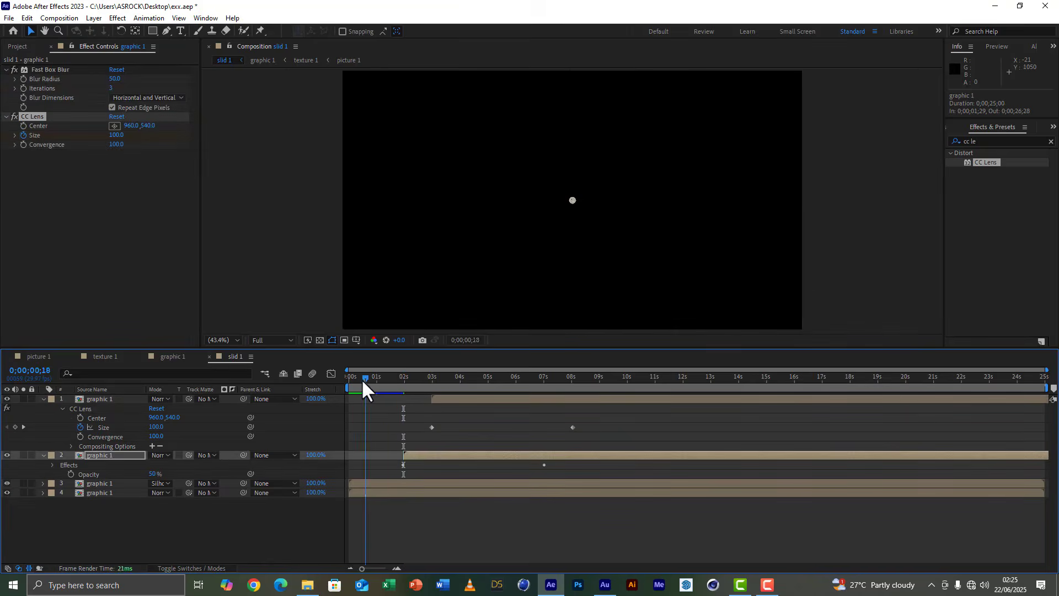
pyautogui.click(355, 494)
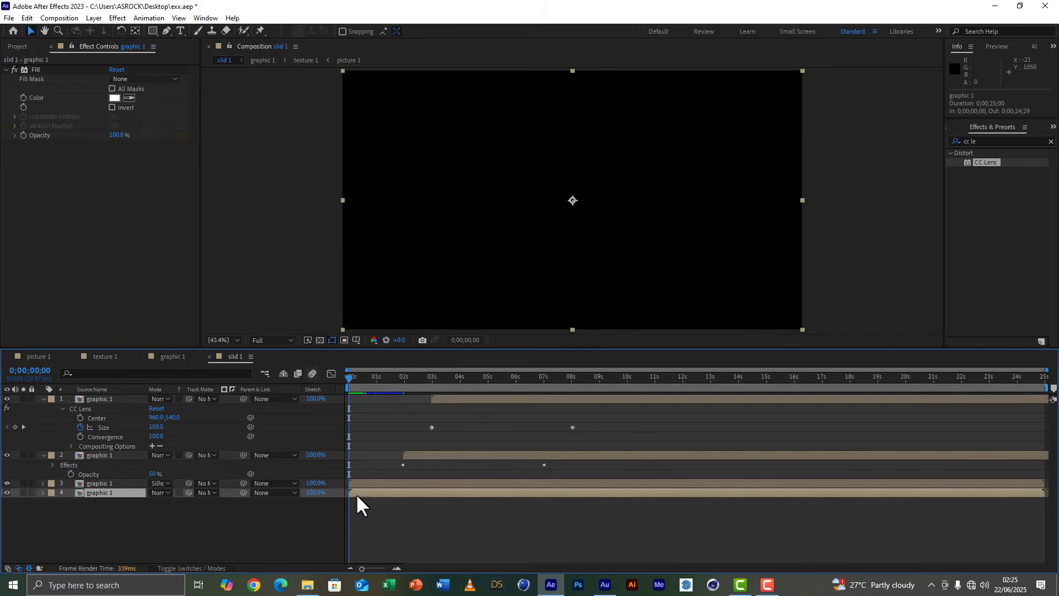
pyautogui.click(27, 18)
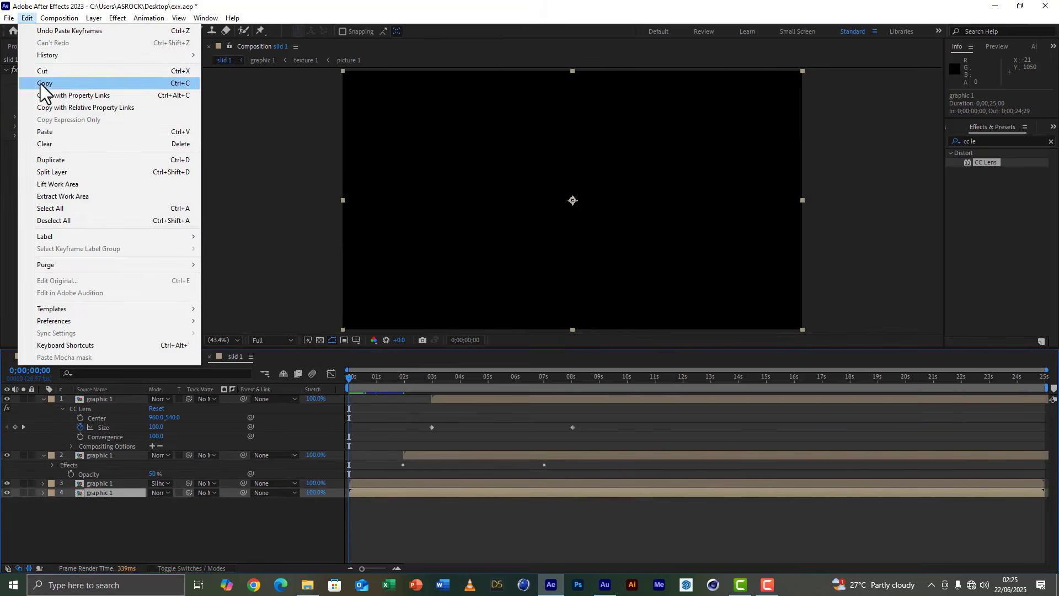
pyautogui.click(49, 132)
pyautogui.click(380, 485)
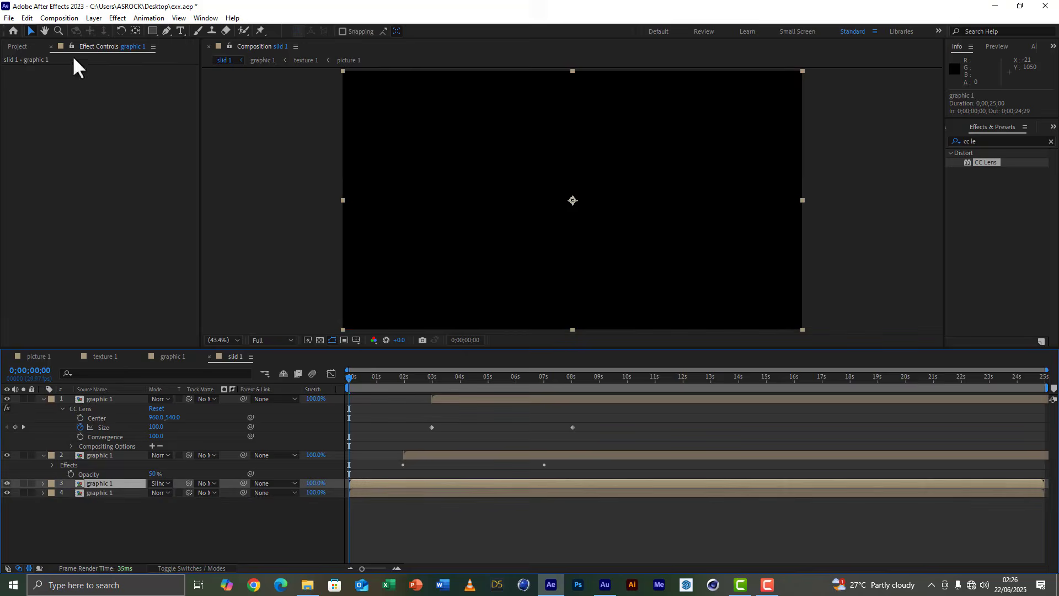
pyautogui.click(27, 18)
pyautogui.click(55, 132)
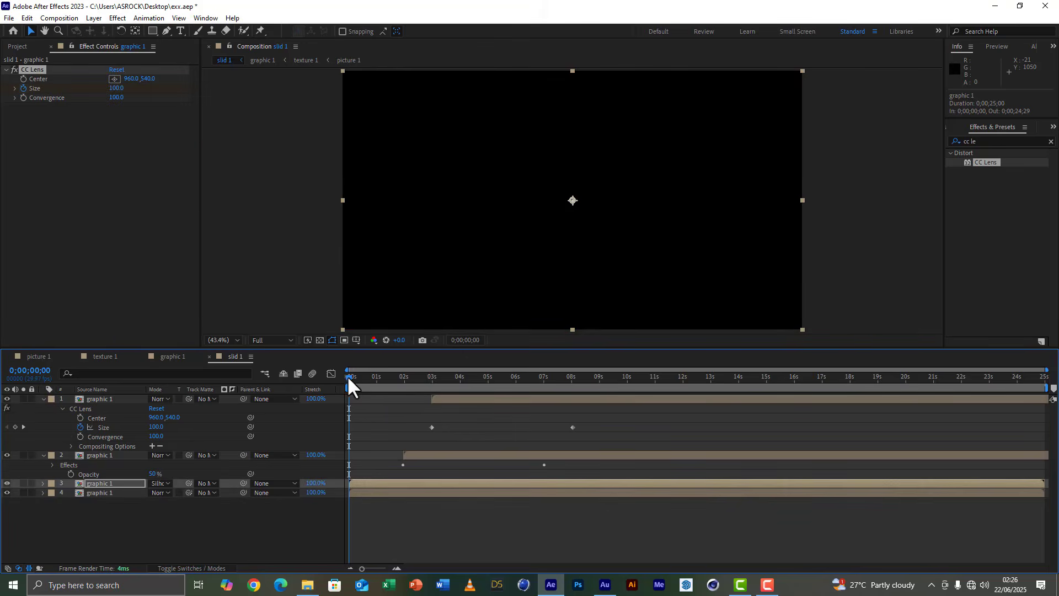
# Scrub slid 1 from the start to about 0;00;07;14 to check the lens animation, and collapse the top two layers' properties.
pyautogui.moveTo(349, 378); pyautogui.dragTo(510, 383)
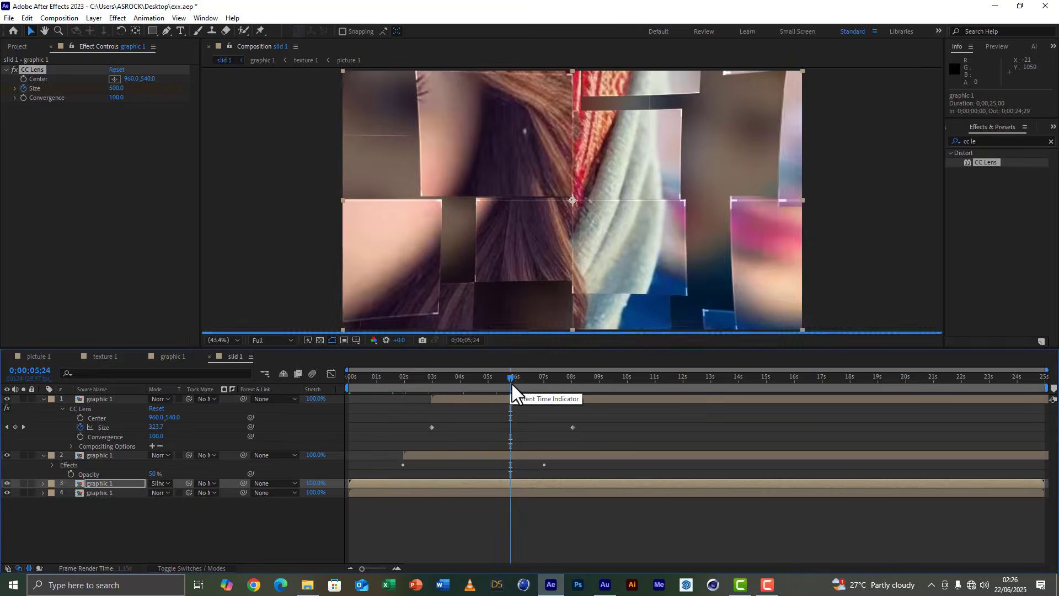
pyautogui.click(562, 379)
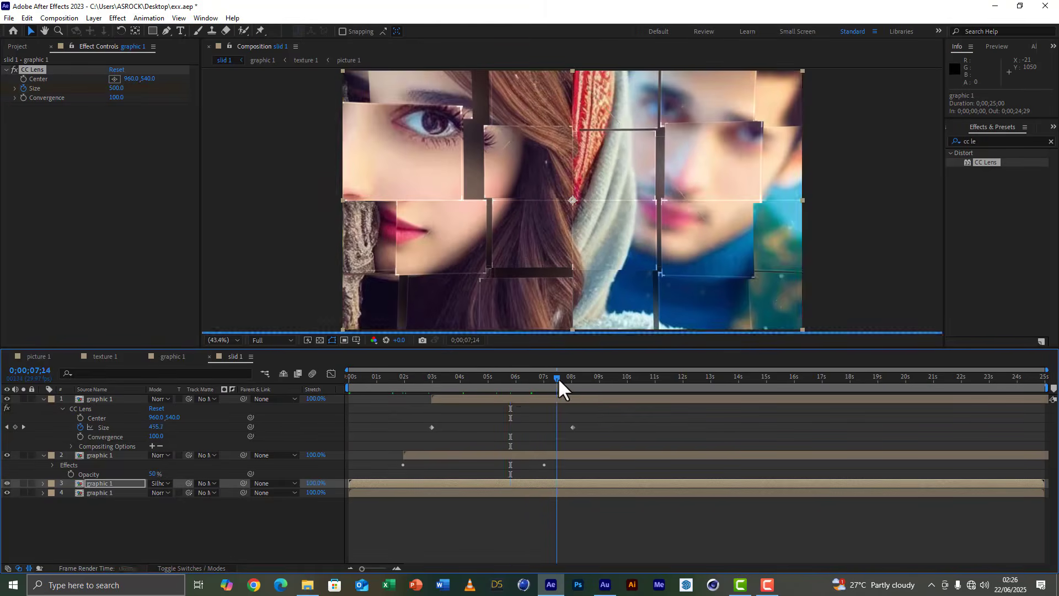
pyautogui.click(43, 399)
pyautogui.click(43, 409)
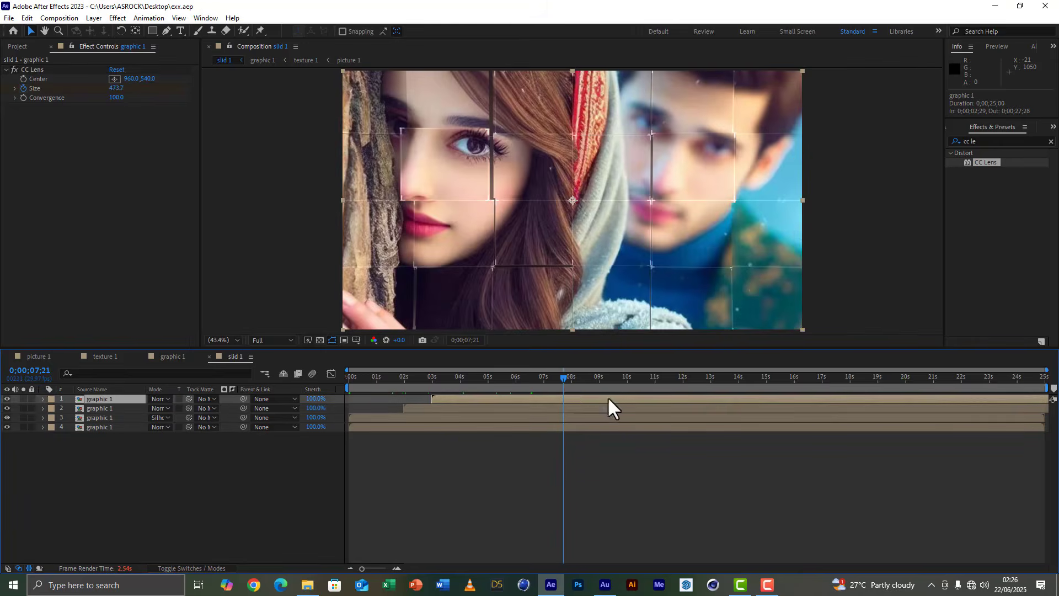
# Duplicate the top graphic 1 layer and add a Drop Shadow layer style to the topmost copy.
pyautogui.click(578, 377)
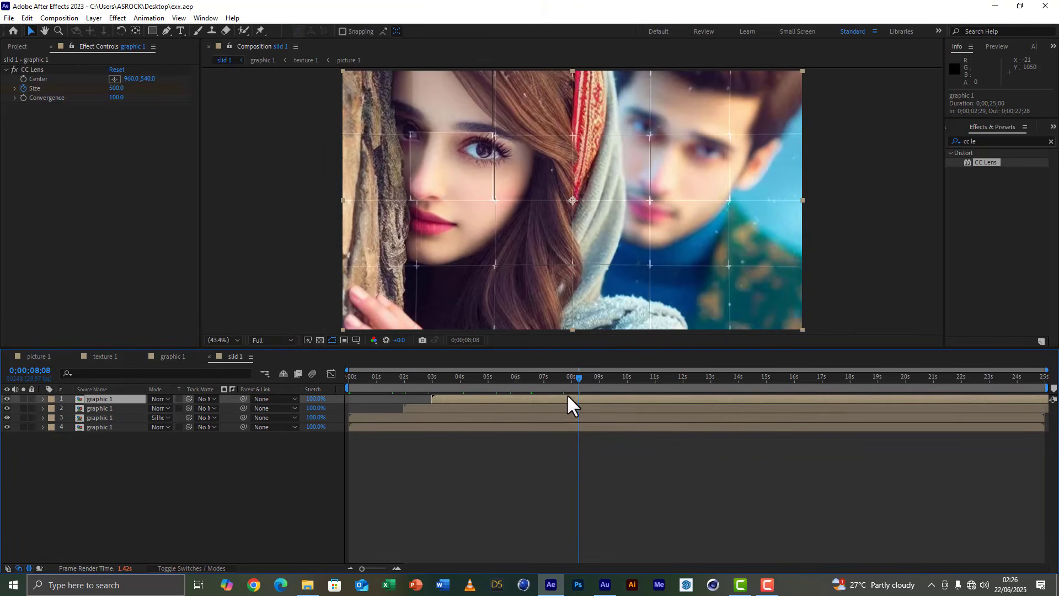
pyautogui.hotkey('ctrl', 'd')
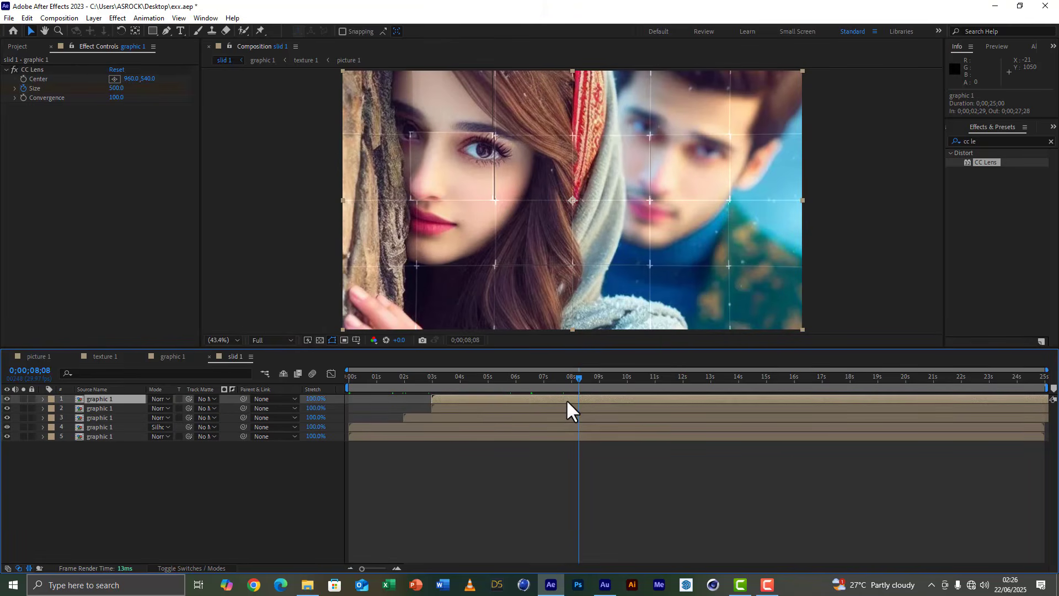
pyautogui.click(613, 377)
pyautogui.rightClick(91, 395)
pyautogui.moveTo(129, 130)
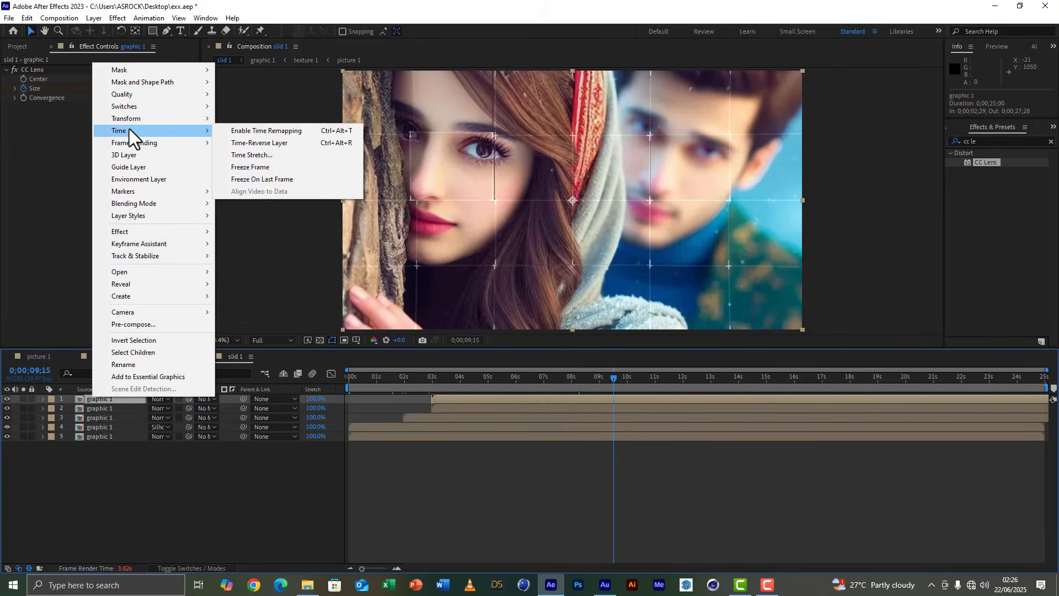
pyautogui.moveTo(144, 217)
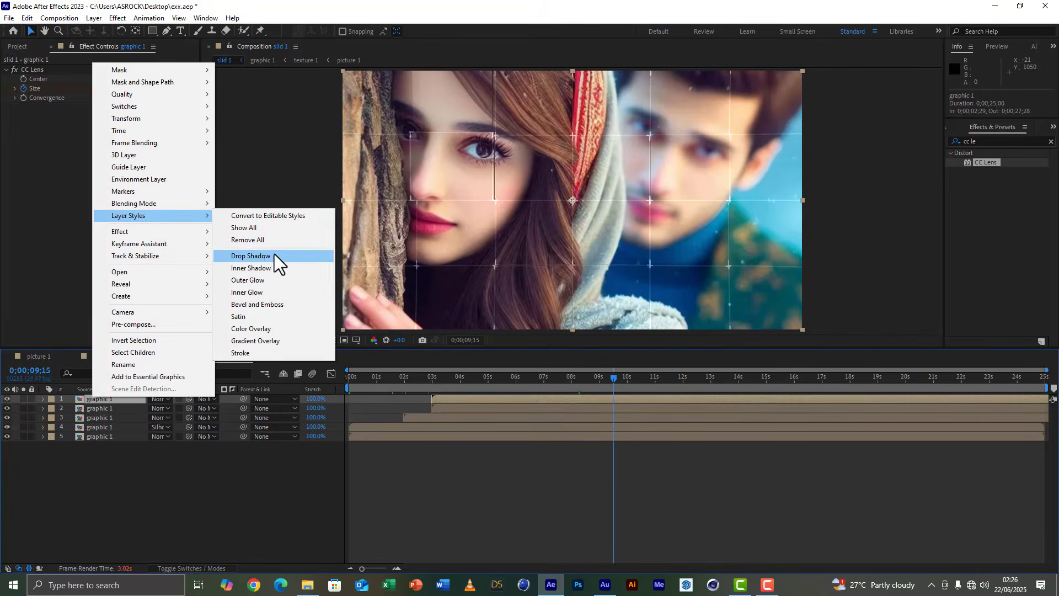
pyautogui.click(265, 255)
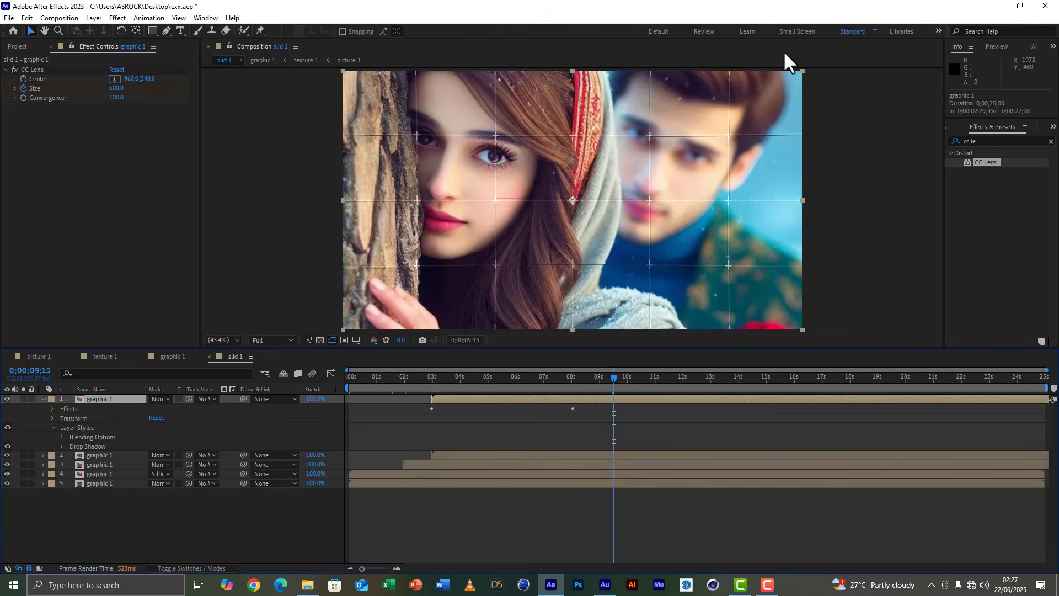
# Draw a rectangular mask about 682 by 544 px on the top graphic 1 layer, over the woman's face along the tile lines.
pyautogui.click(41, 398)
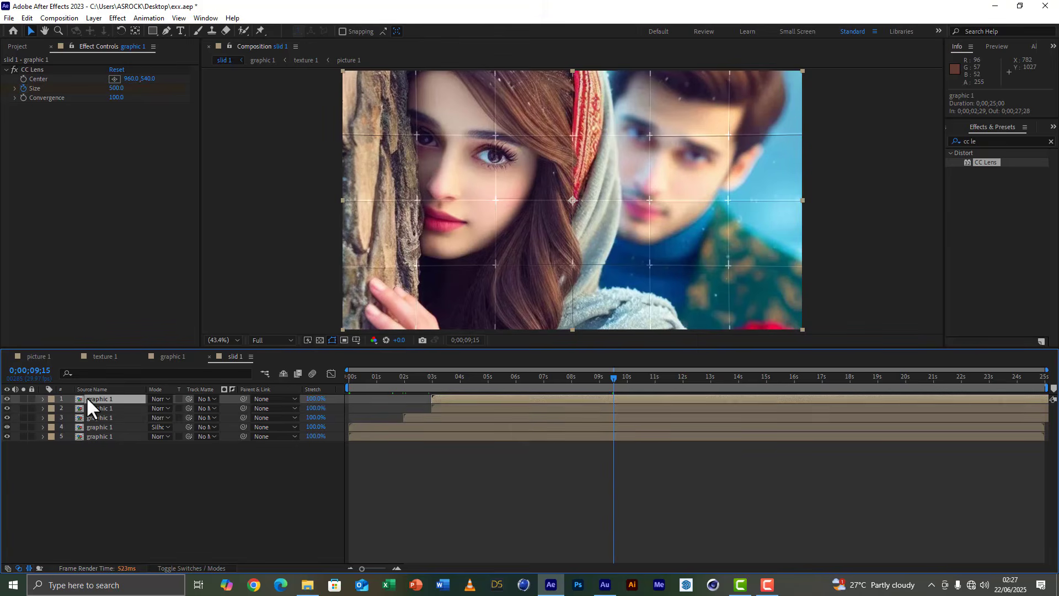
pyautogui.click(153, 31)
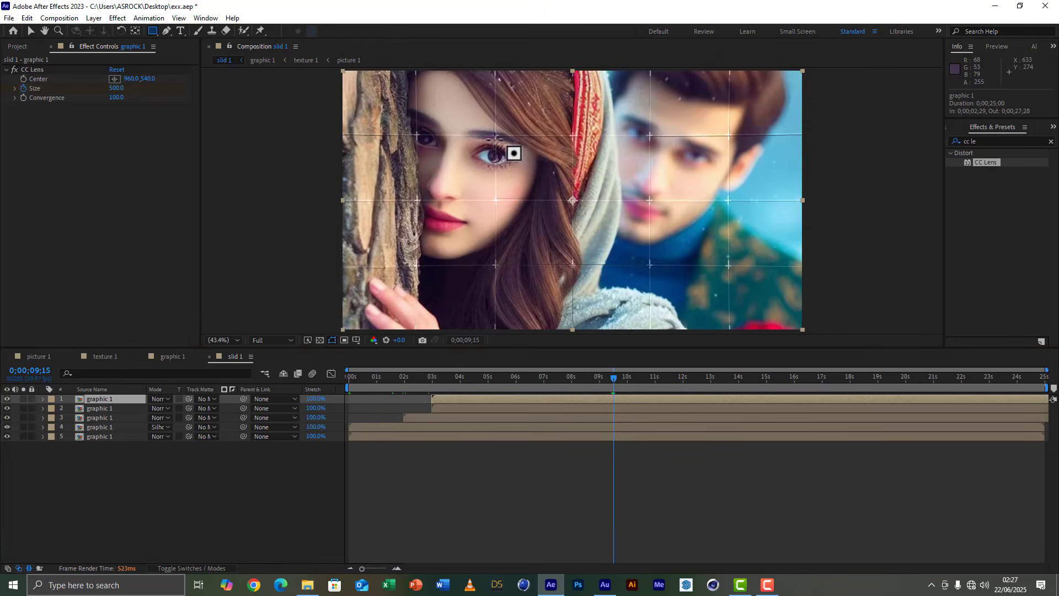
pyautogui.moveTo(494, 136)
pyautogui.mouseDown()
pyautogui.moveTo(479, 243)
pyautogui.moveTo(466, 258)
pyautogui.moveTo(330, 267)
pyautogui.mouseUp()
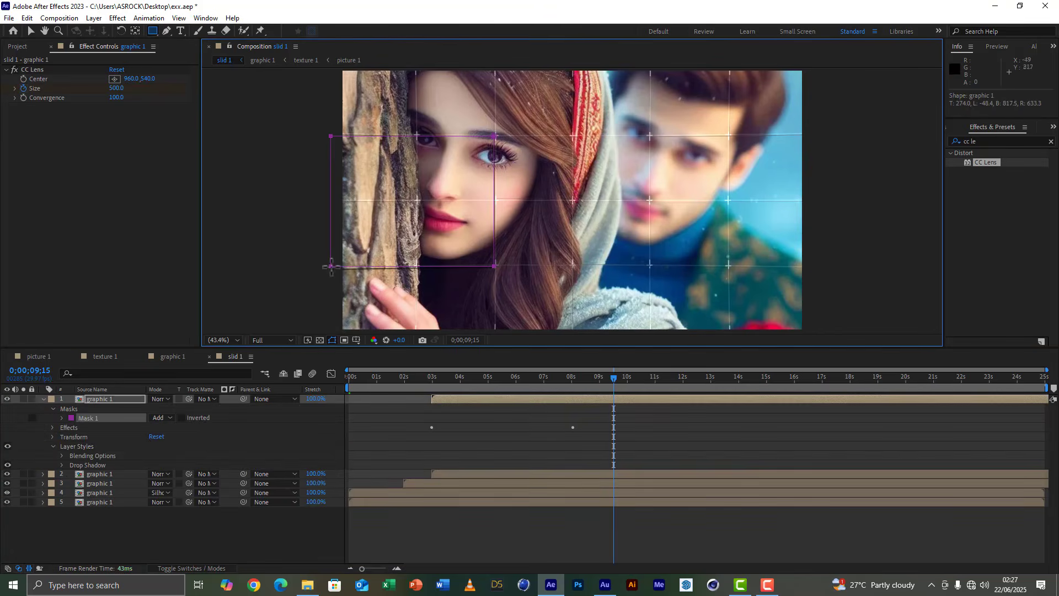
# Set the top graphic 1 layer's drop shadow to 50% opacity and a size of 50.
pyautogui.click(61, 465)
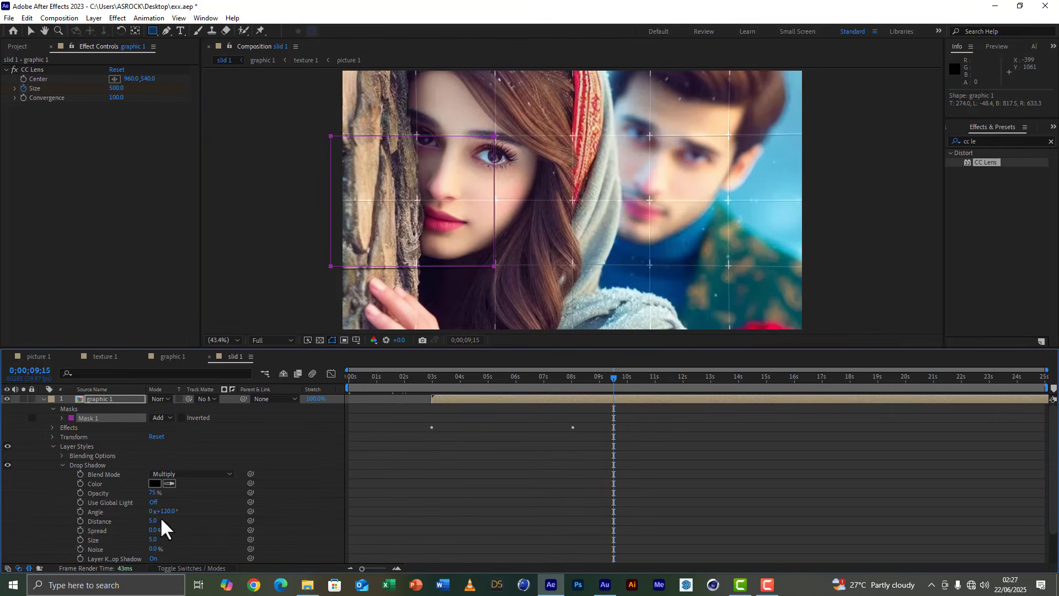
pyautogui.click(153, 492)
pyautogui.write('5')
pyautogui.click(199, 509)
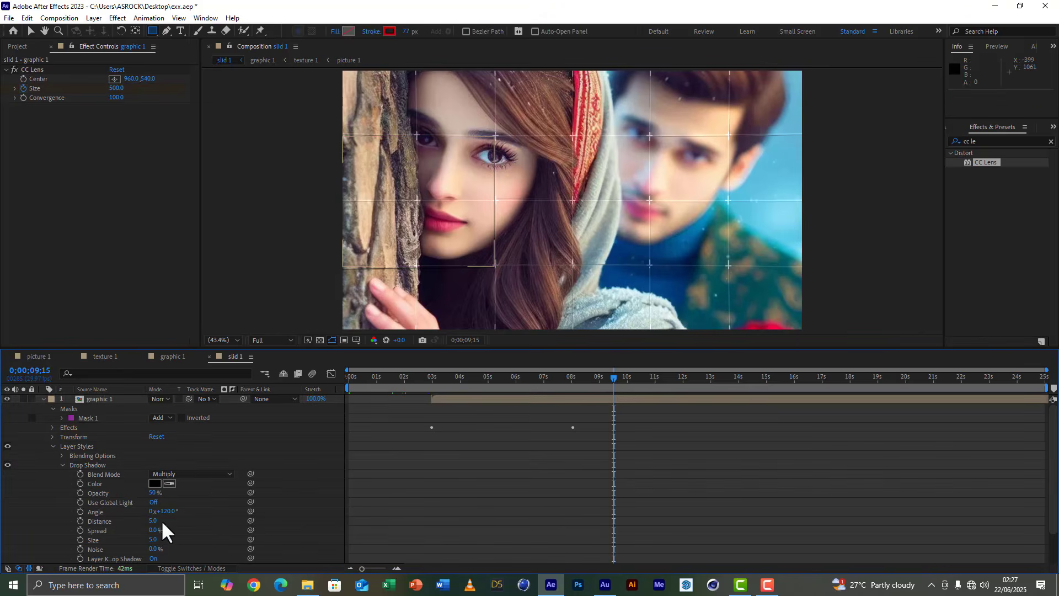
pyautogui.click(155, 540)
pyautogui.write('5')
pyautogui.click(187, 539)
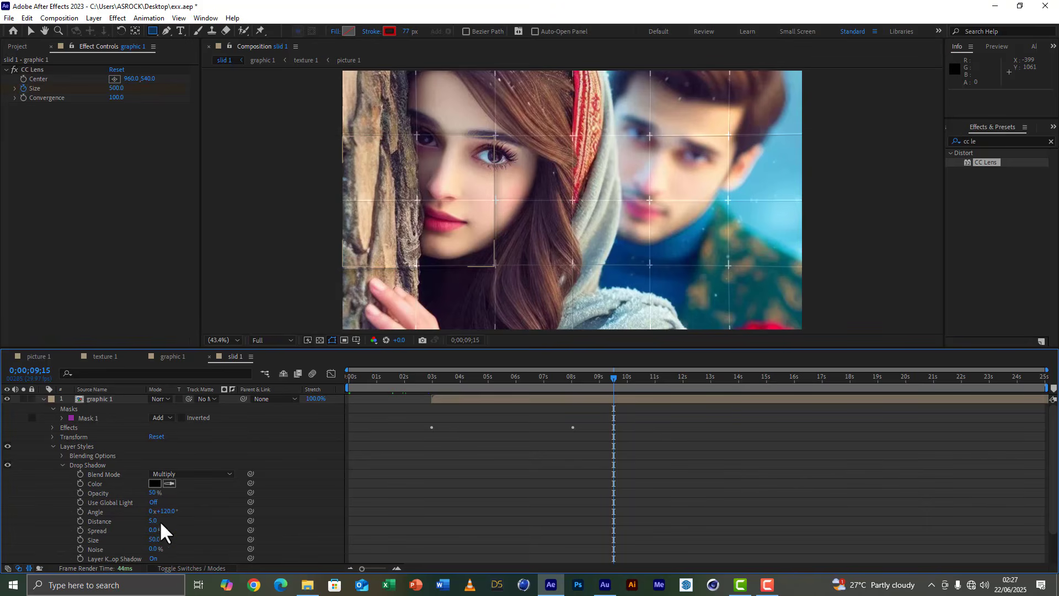
# Set the drop shadow's distance to 50 and its opacity to 60% on the top graphic 1 layer.
pyautogui.moveTo(154, 521); pyautogui.dragTo(177, 522)
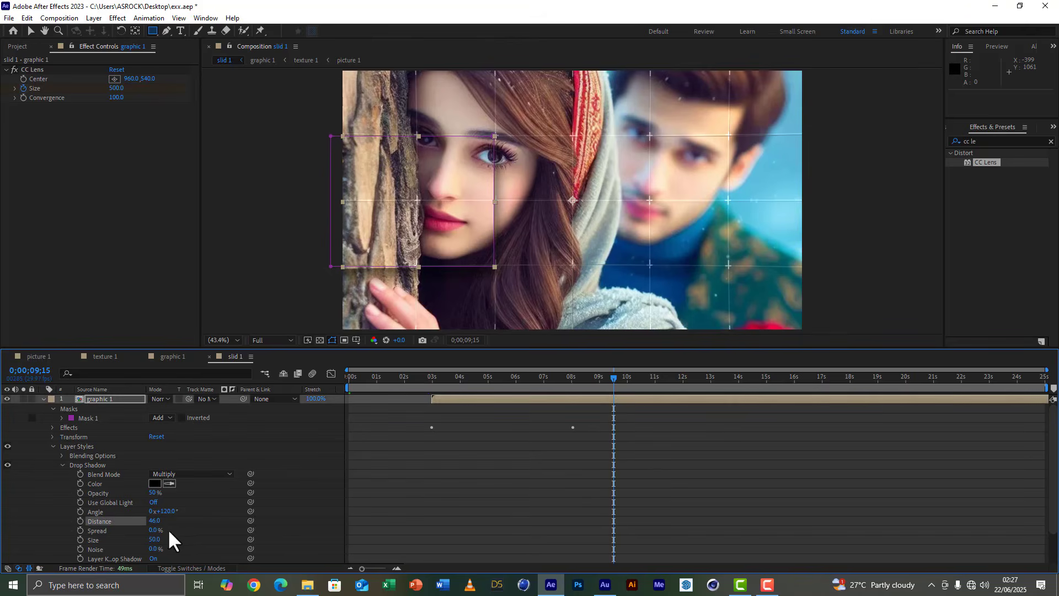
pyautogui.click(157, 521)
pyautogui.write('50')
pyautogui.click(189, 524)
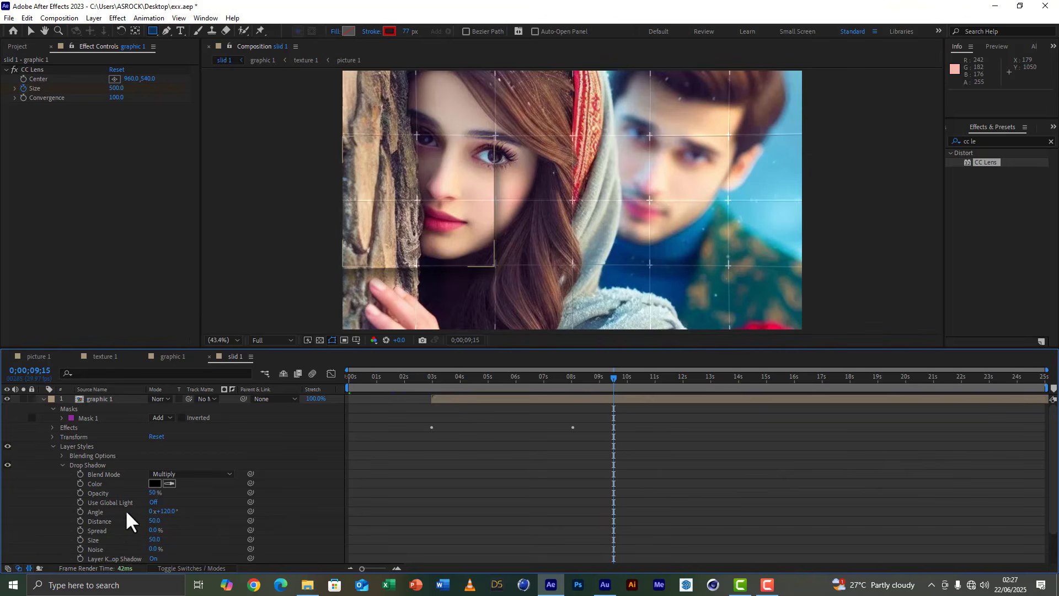
pyautogui.click(154, 493)
pyautogui.write('60')
pyautogui.press('Return')
# Draw a second rectangular mask about 325 by 292 px on the top graphic 1 layer, over the man's forehead, and save the project.
pyautogui.click(41, 397)
pyautogui.click(105, 398)
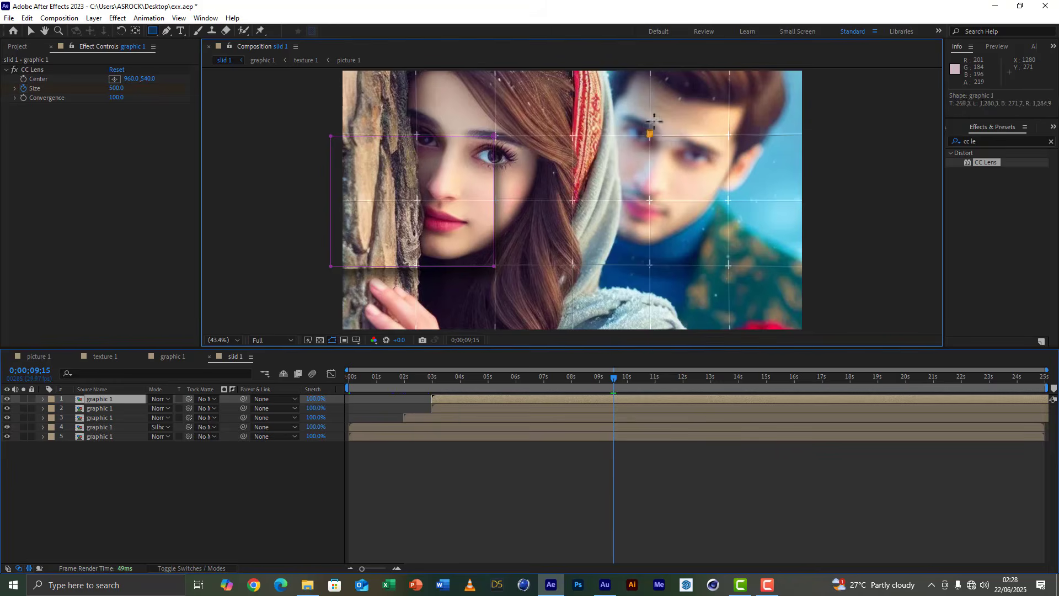
pyautogui.moveTo(650, 135)
pyautogui.mouseDown()
pyautogui.moveTo(692, 71)
pyautogui.moveTo(727, 67)
pyautogui.mouseUp()
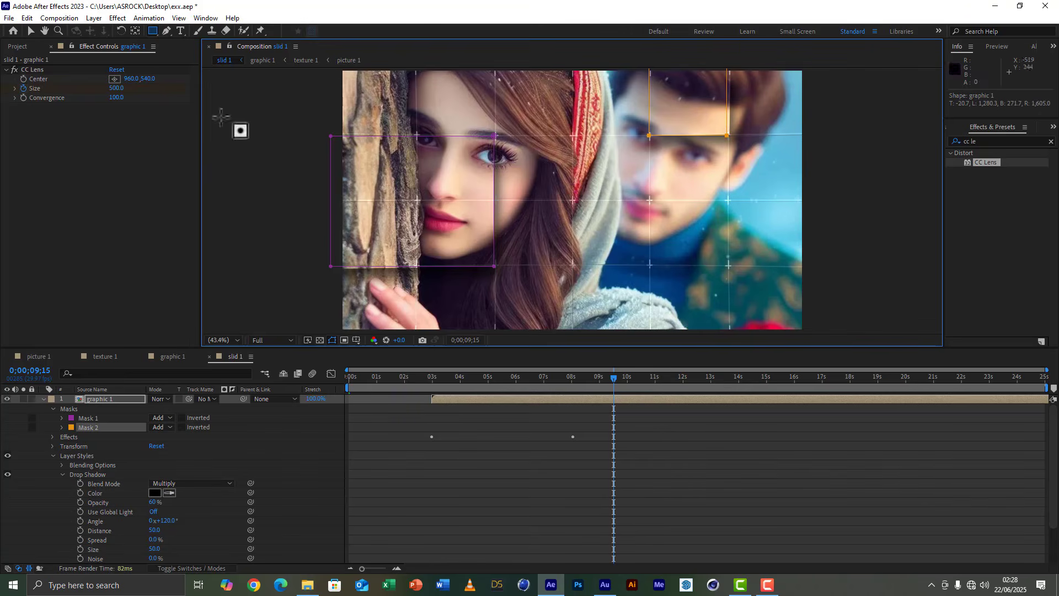
pyautogui.click(31, 30)
pyautogui.click(889, 228)
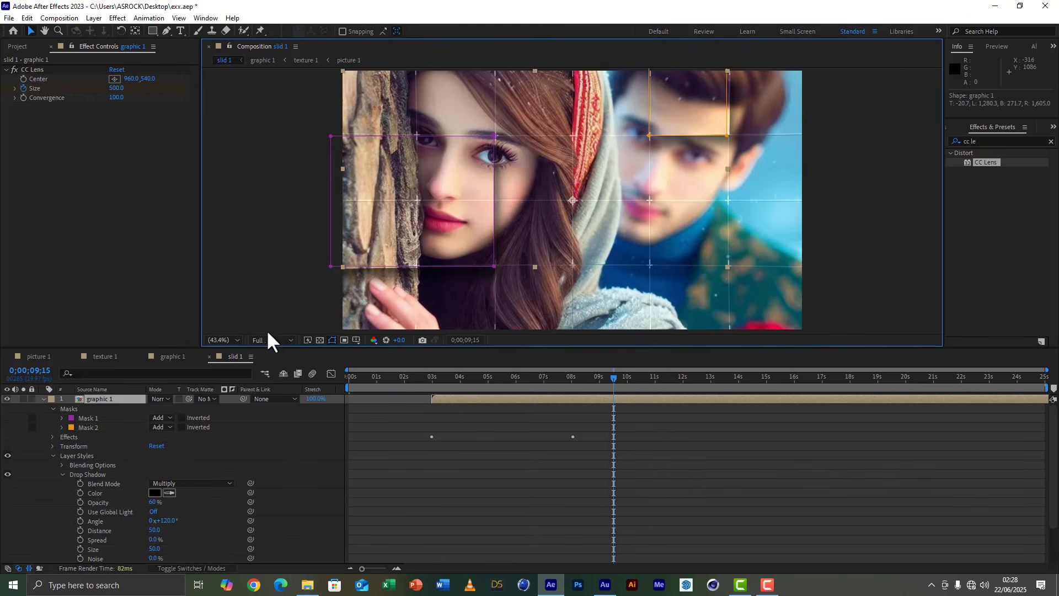
pyautogui.click(43, 399)
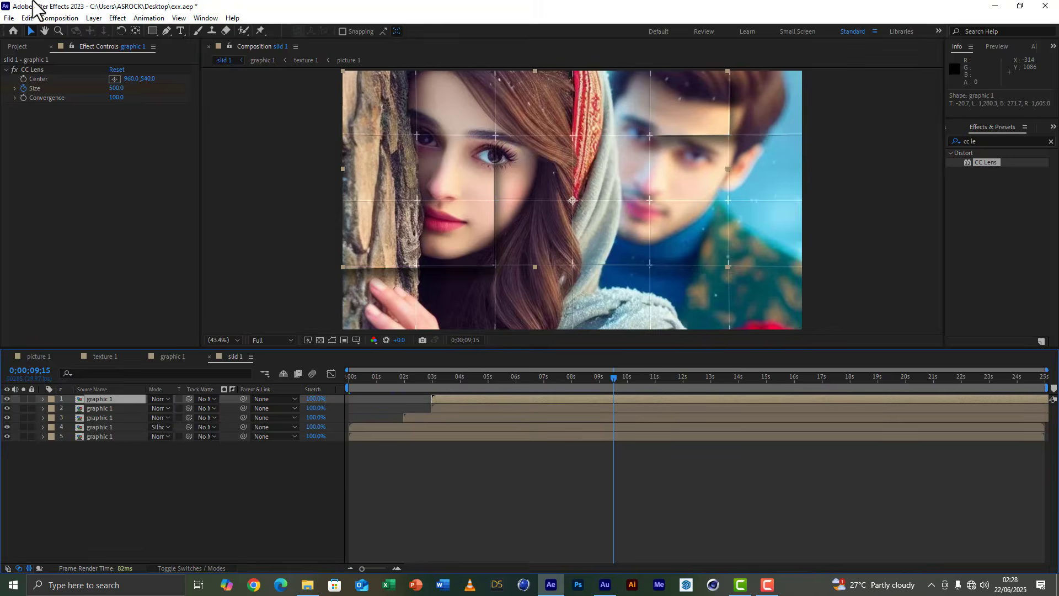
pyautogui.click(9, 18)
pyautogui.click(38, 108)
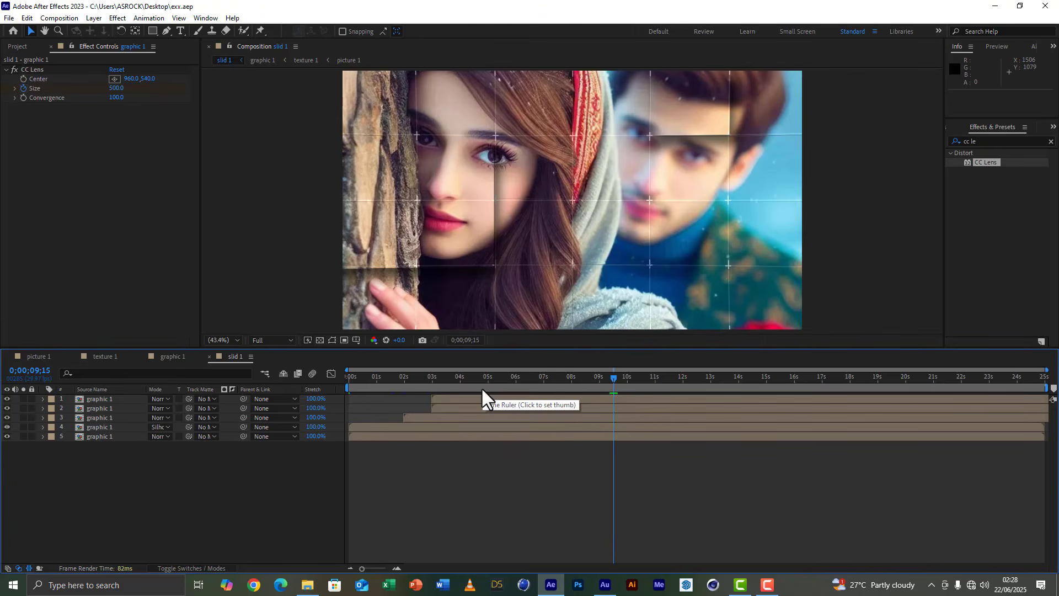
# Duplicate the slid 1 composition in the project.
pyautogui.click(16, 46)
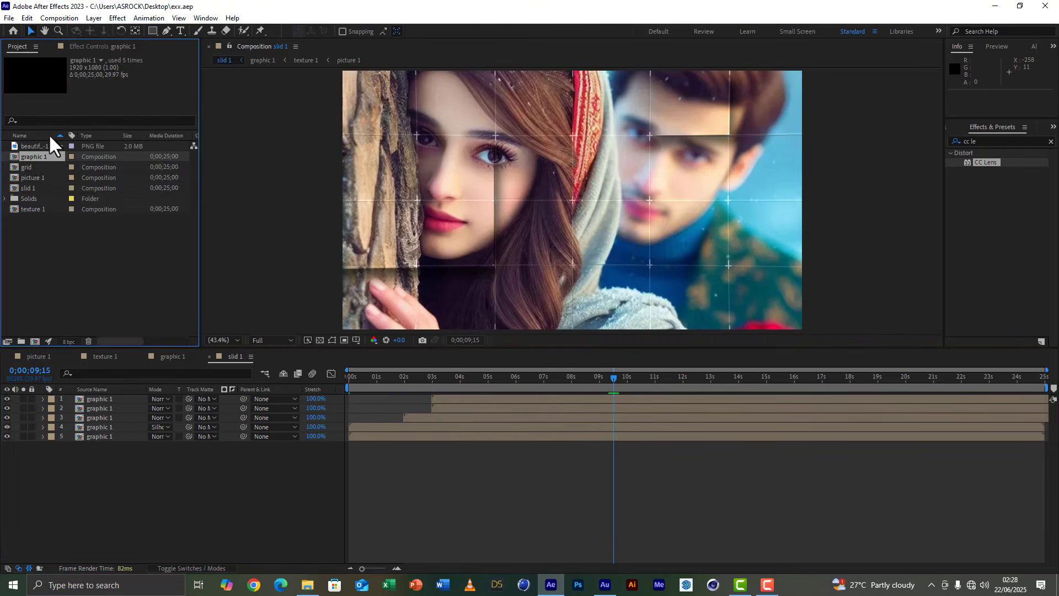
pyautogui.click(31, 189)
pyautogui.hotkey('ctrl', 'd')
pyautogui.hotkey('ctrl', 'd')
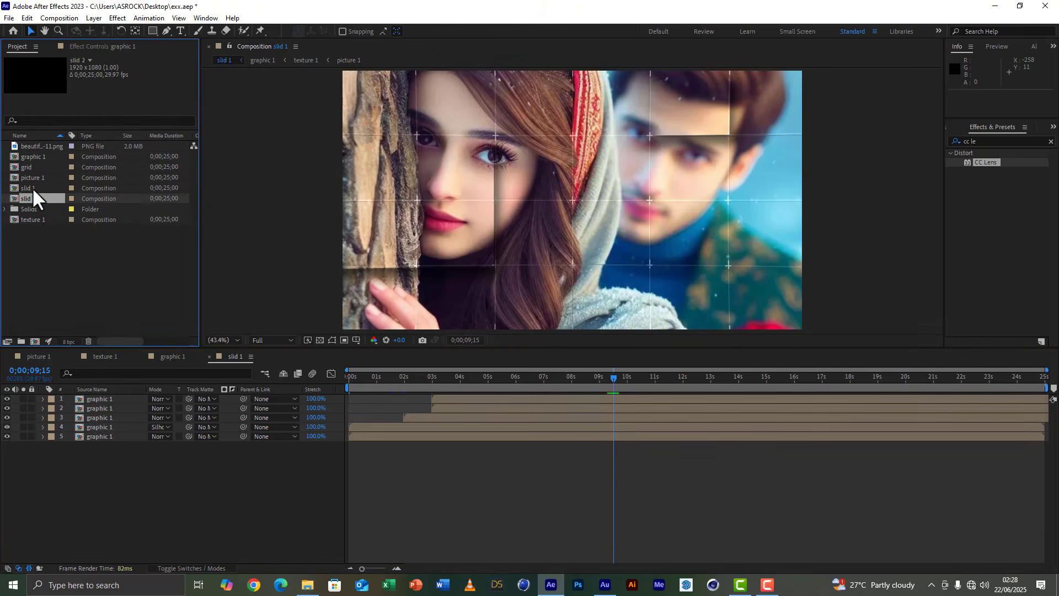
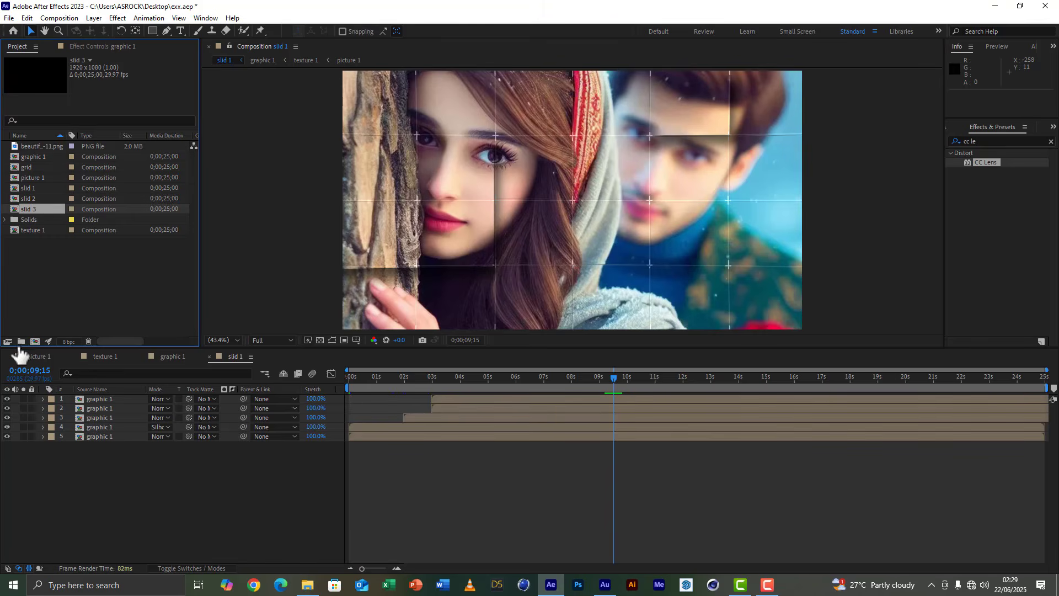
# Create a 1920 x 1080, 25-second composition named main and add slid 1 to it from the start.
pyautogui.click(35, 342)
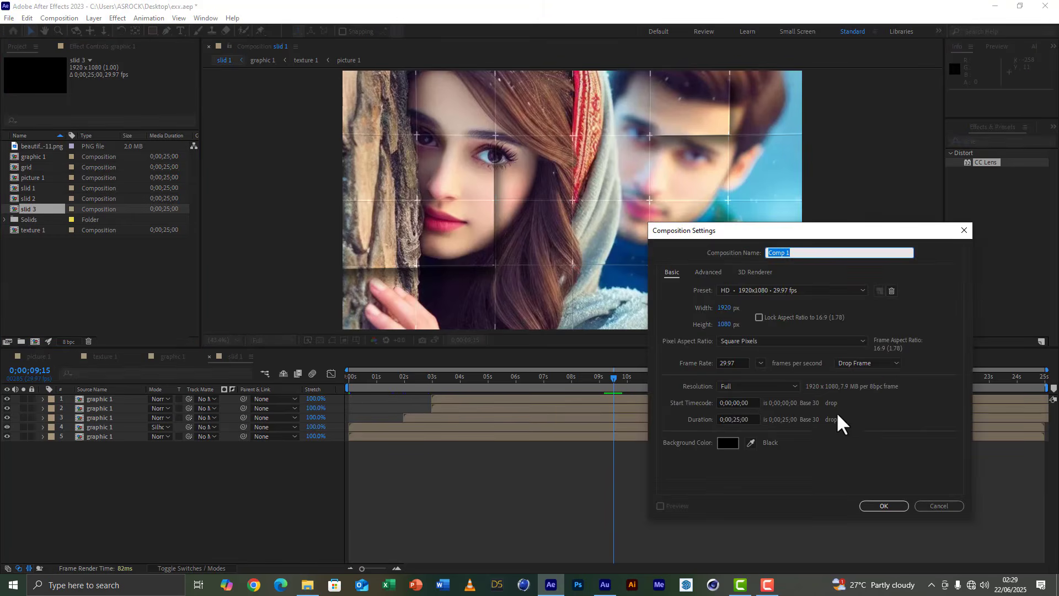
pyautogui.write('main')
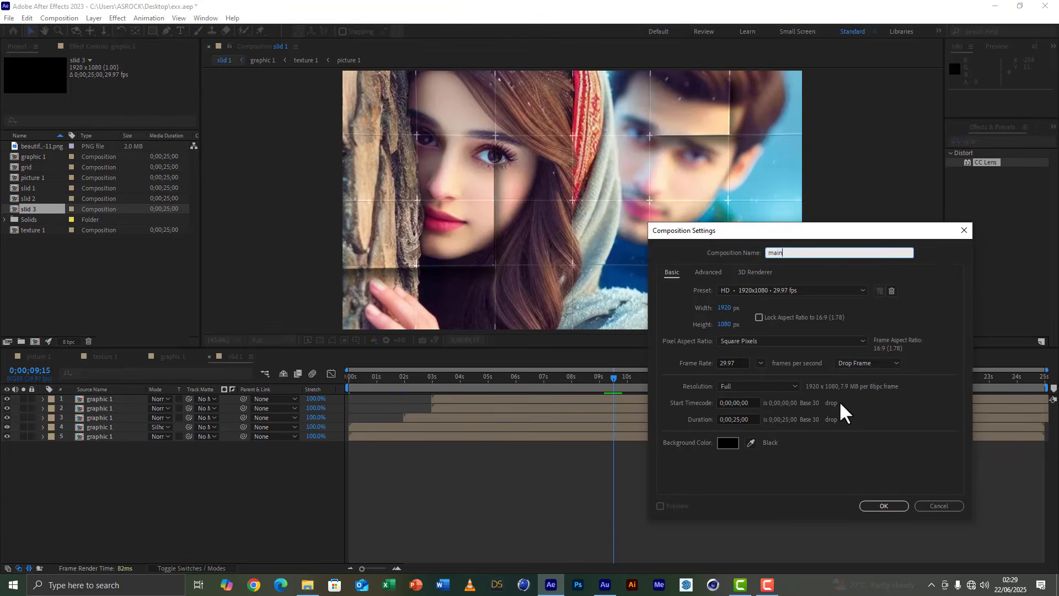
pyautogui.click(883, 506)
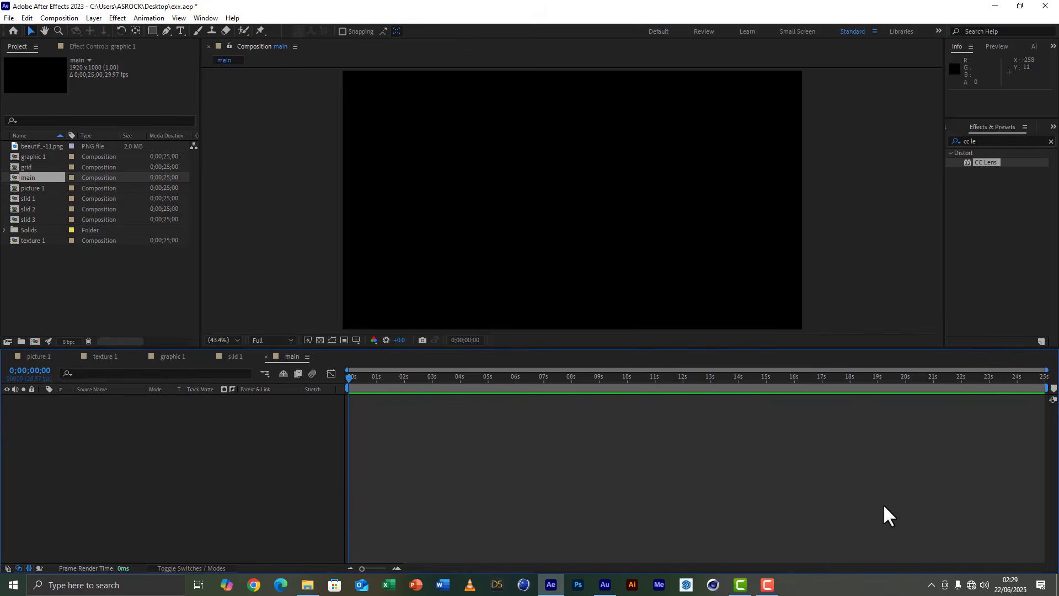
pyautogui.moveTo(30, 198); pyautogui.dragTo(60, 527)
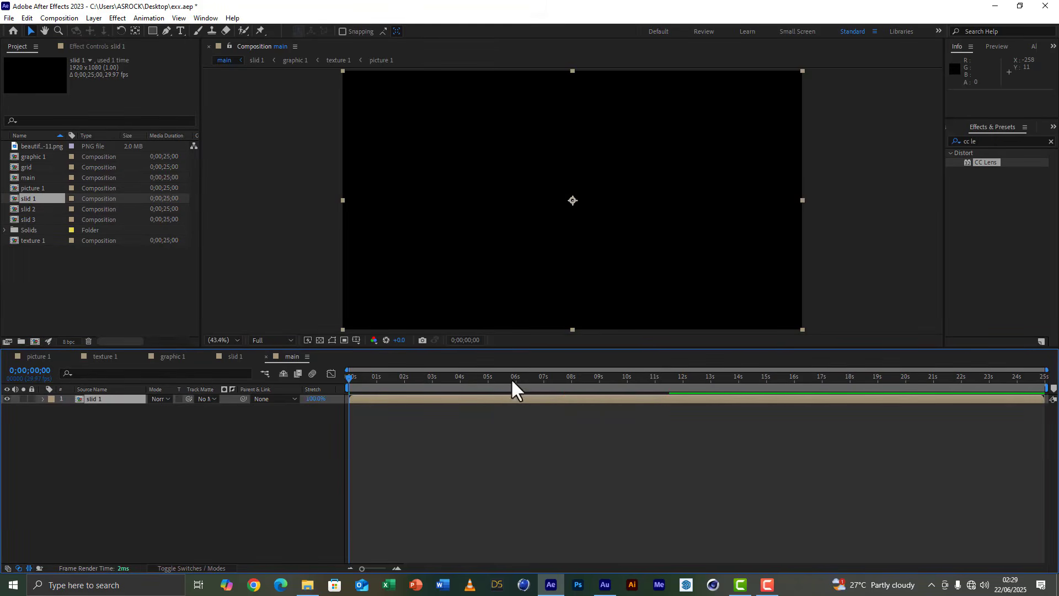
# Add slid 2 above slid 1 in the main composition, starting at 7 seconds.
pyautogui.click(546, 379)
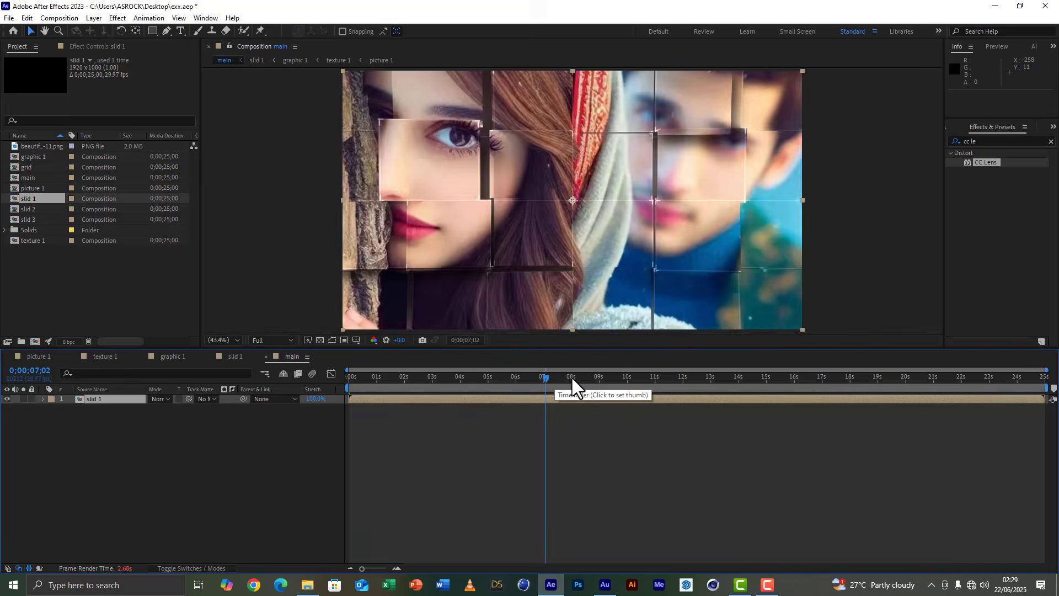
pyautogui.click(573, 377)
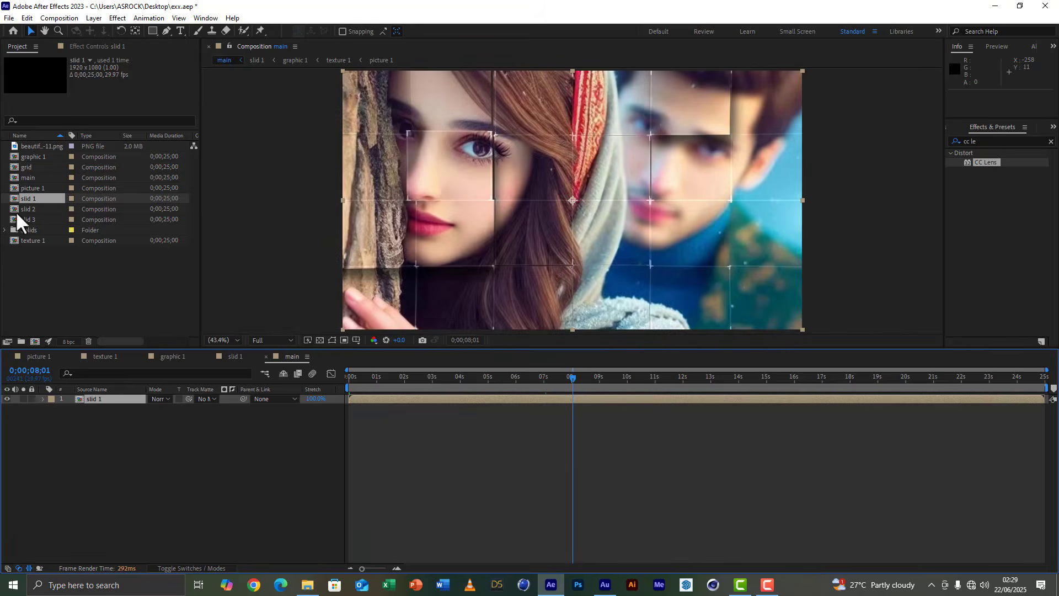
pyautogui.moveTo(26, 210); pyautogui.dragTo(616, 393)
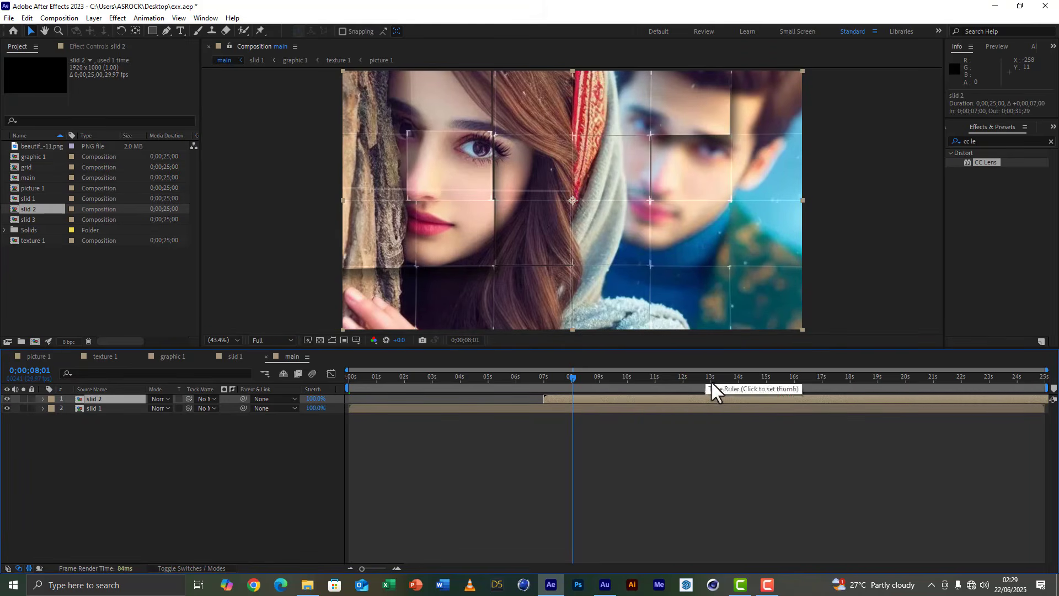
# Add slid 3 as the uppermost layer of the main composition, starting at 14 seconds.
pyautogui.click(766, 379)
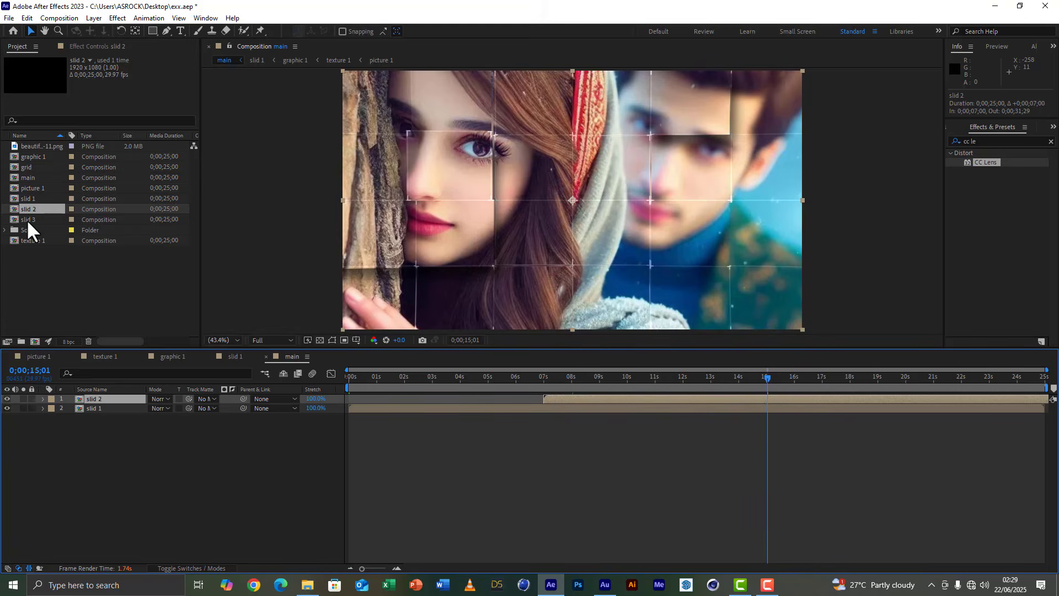
pyautogui.moveTo(27, 219); pyautogui.dragTo(166, 396)
pyautogui.moveTo(450, 392); pyautogui.dragTo(766, 389)
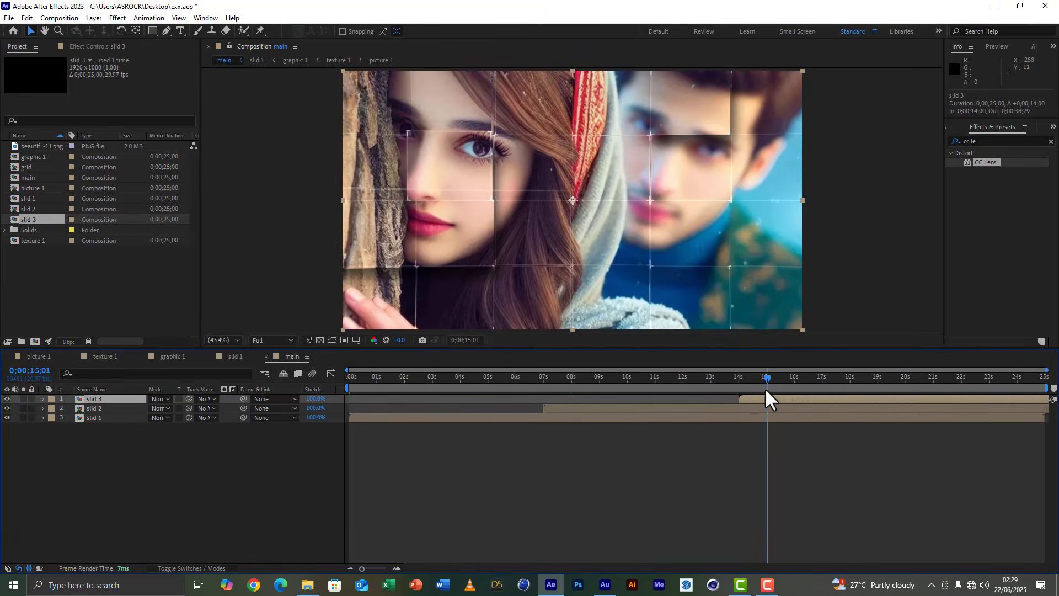
# Shorten the main composition's work area to end at 20 seconds and save the project.
pyautogui.moveTo(1047, 389); pyautogui.dragTo(907, 389)
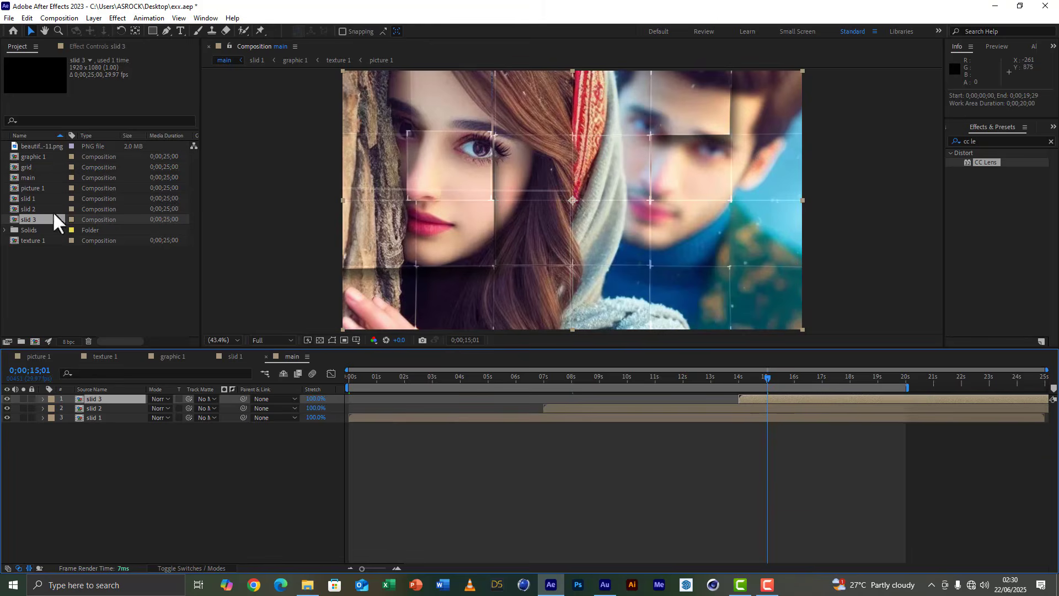
pyautogui.click(10, 18)
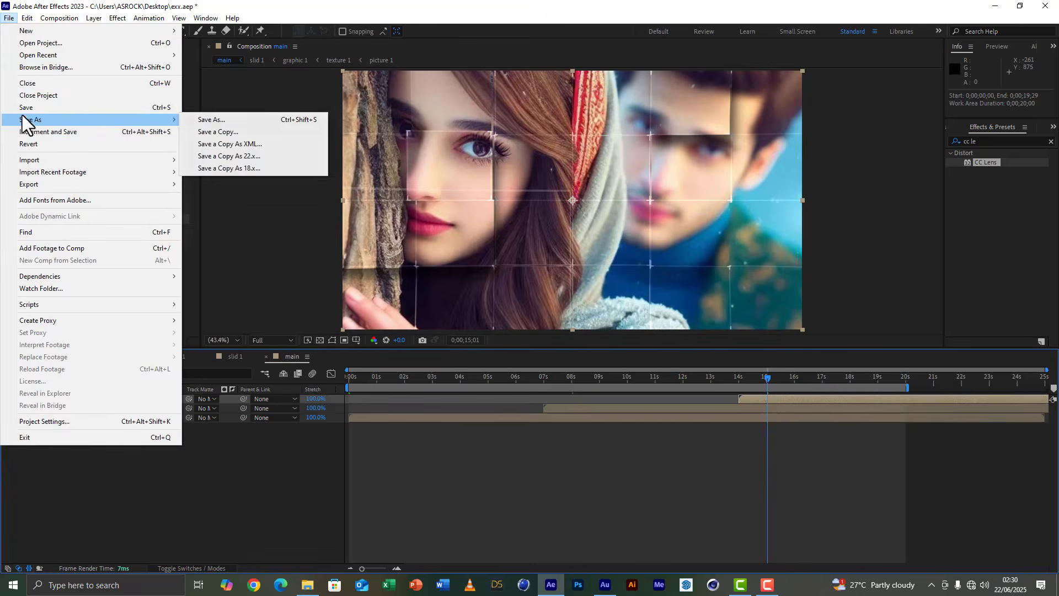
pyautogui.click(26, 108)
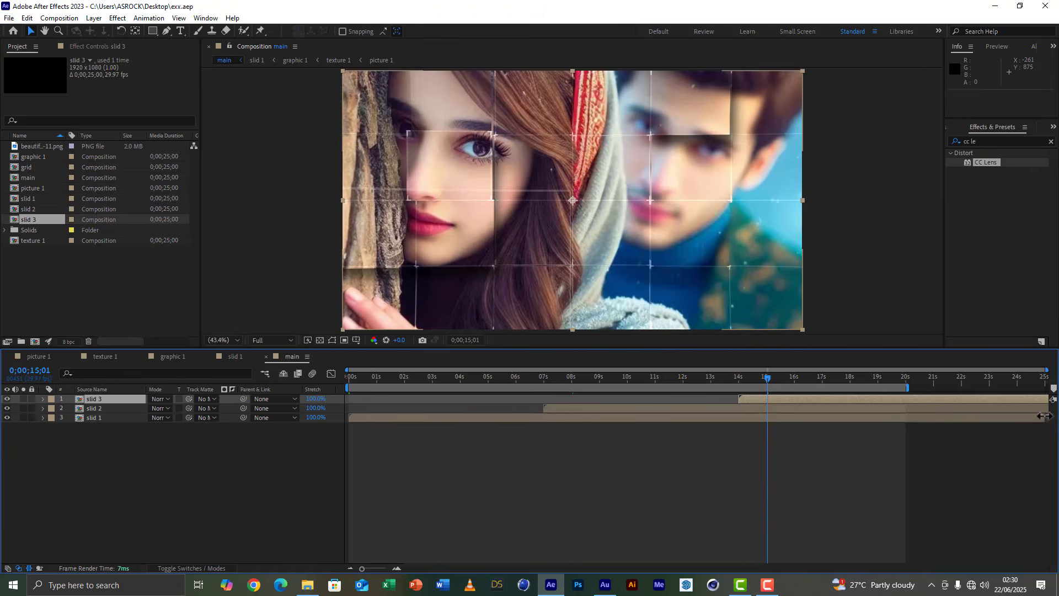
# Reduce the preview resolution to Half and play the main composition from the beginning.
pyautogui.click(260, 338)
pyautogui.click(262, 375)
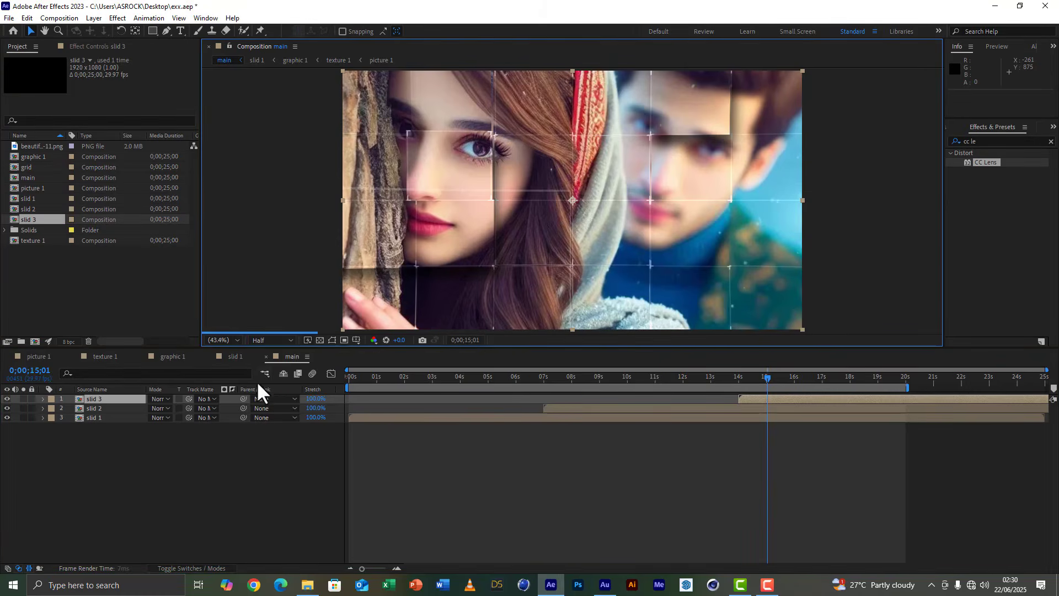
pyautogui.click(190, 508)
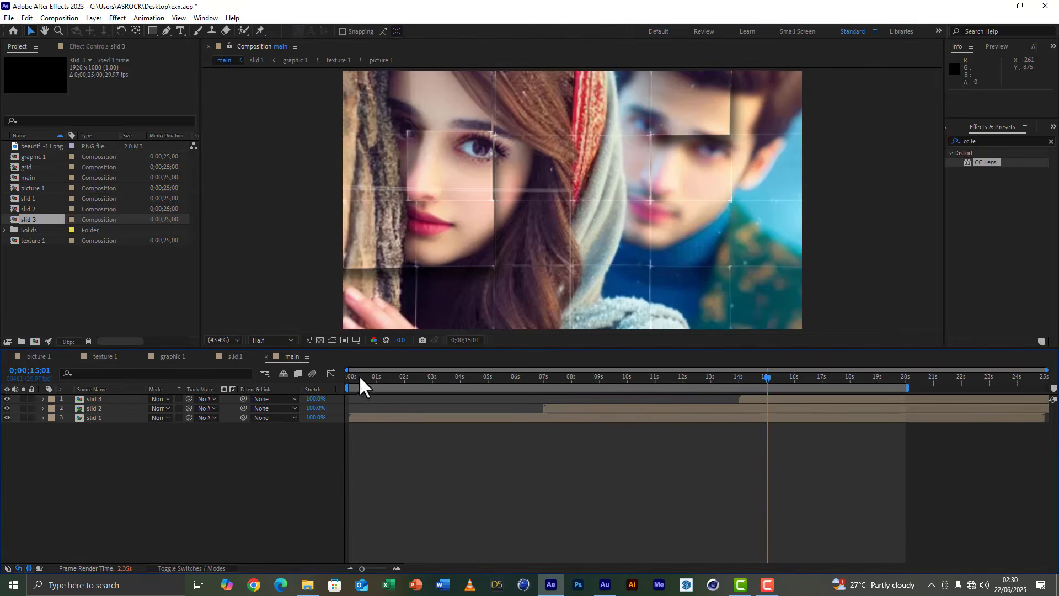
pyautogui.press('Home')
pyautogui.press('space')
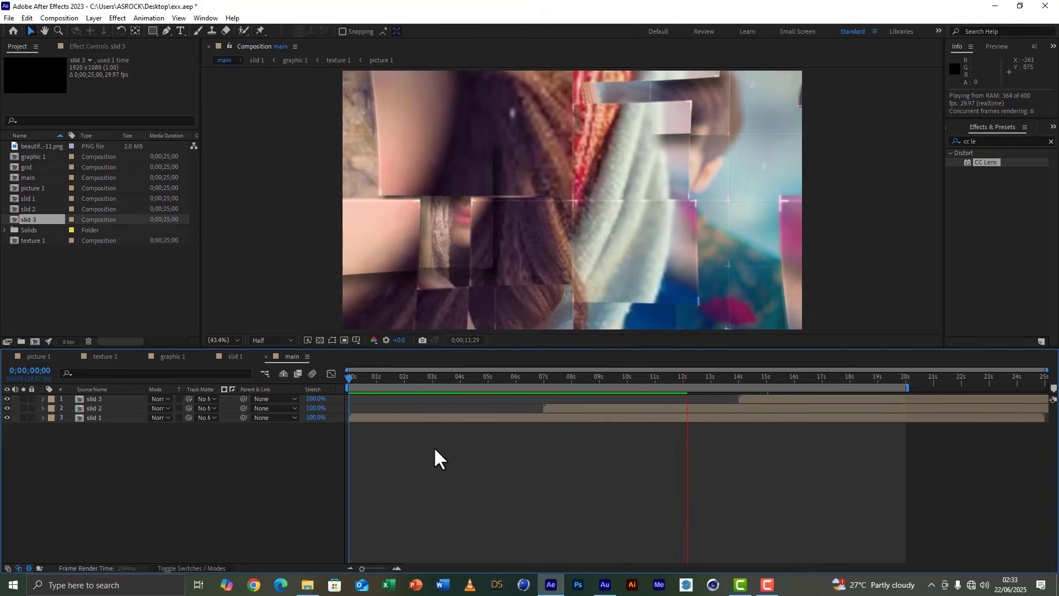
# Move the playhead to 0;00;08;01 and duplicate the slid 2 layer.
pyautogui.click(572, 378)
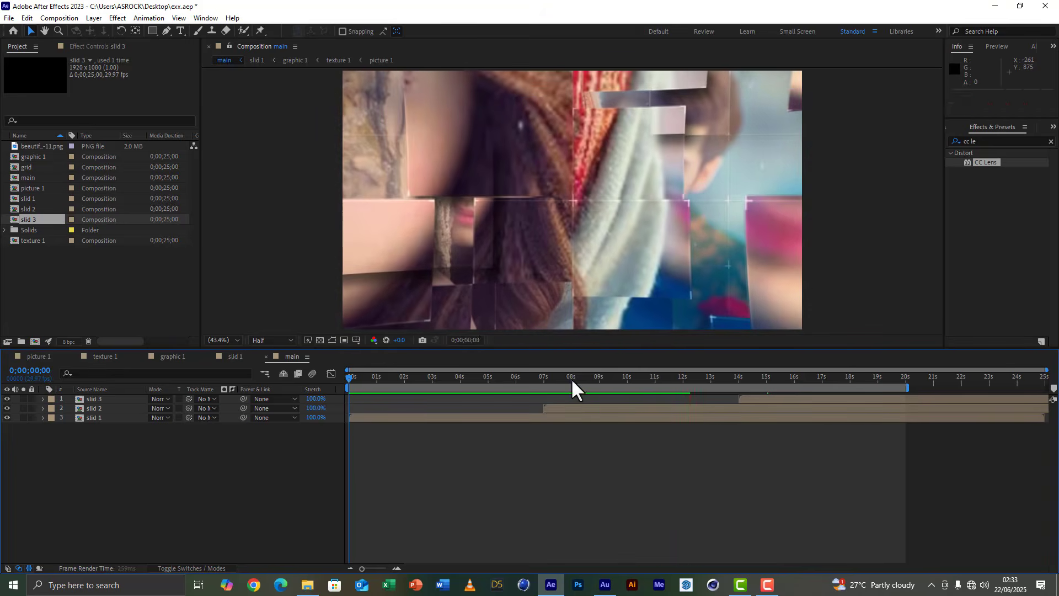
pyautogui.click(571, 409)
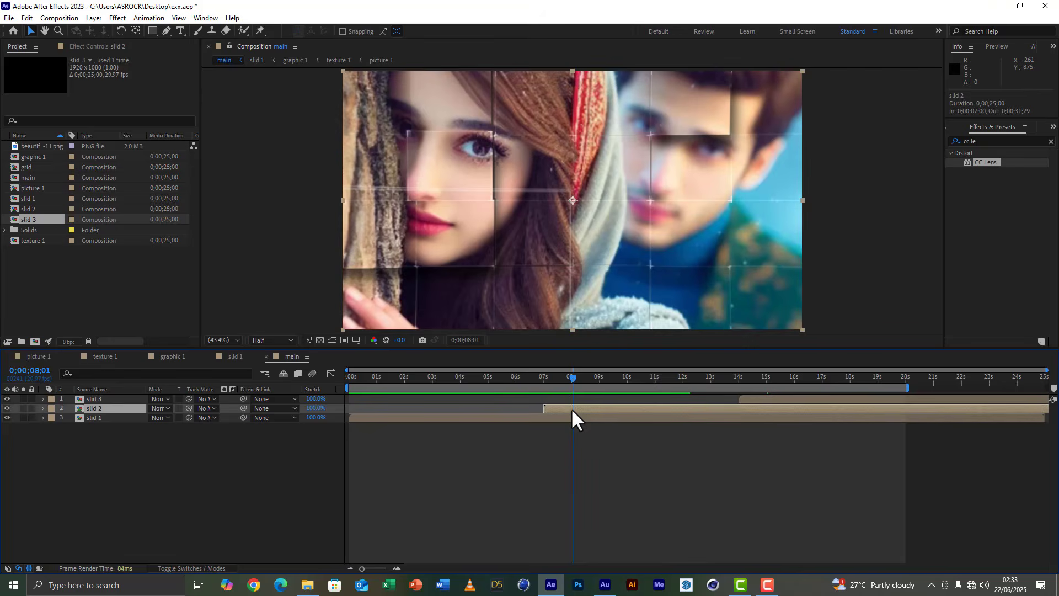
pyautogui.hotkey('ctrl', 'd')
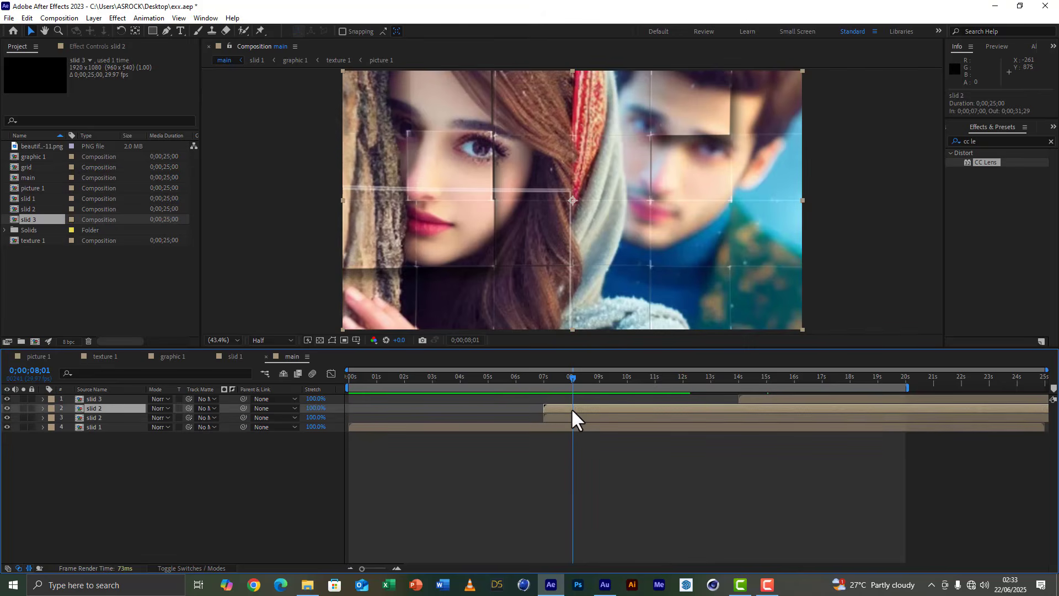
# Apply the Fill effect to the lower slid 2 layer and set its color to white.
pyautogui.click(585, 418)
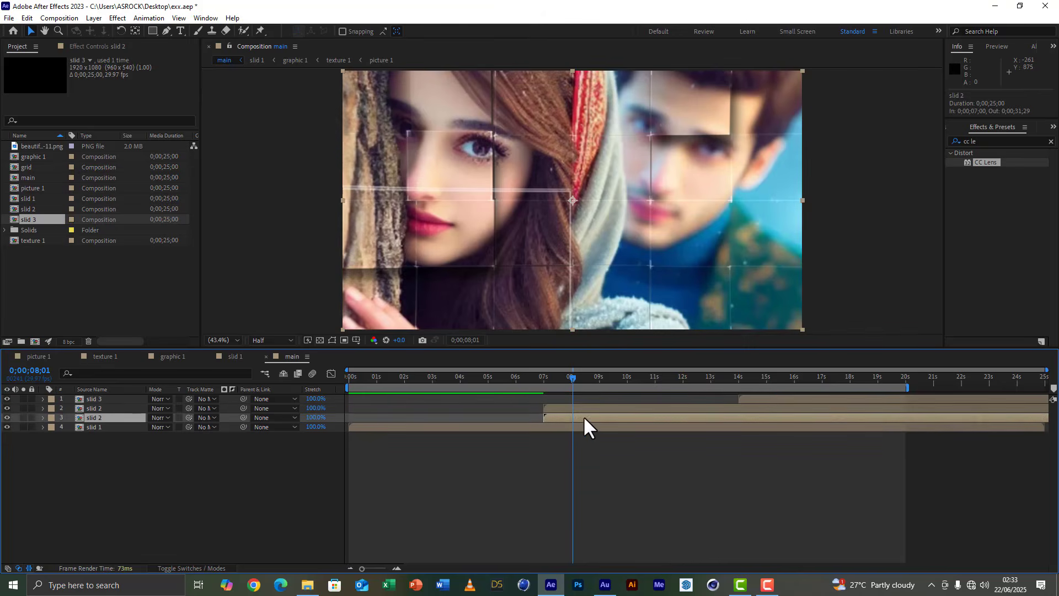
pyautogui.click(952, 139)
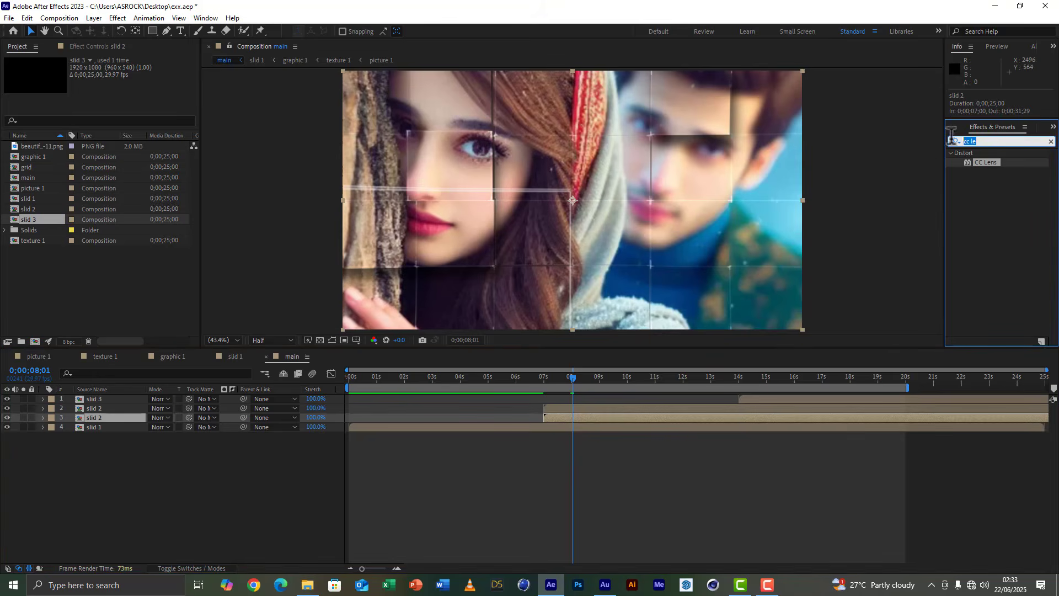
pyautogui.write('fil')
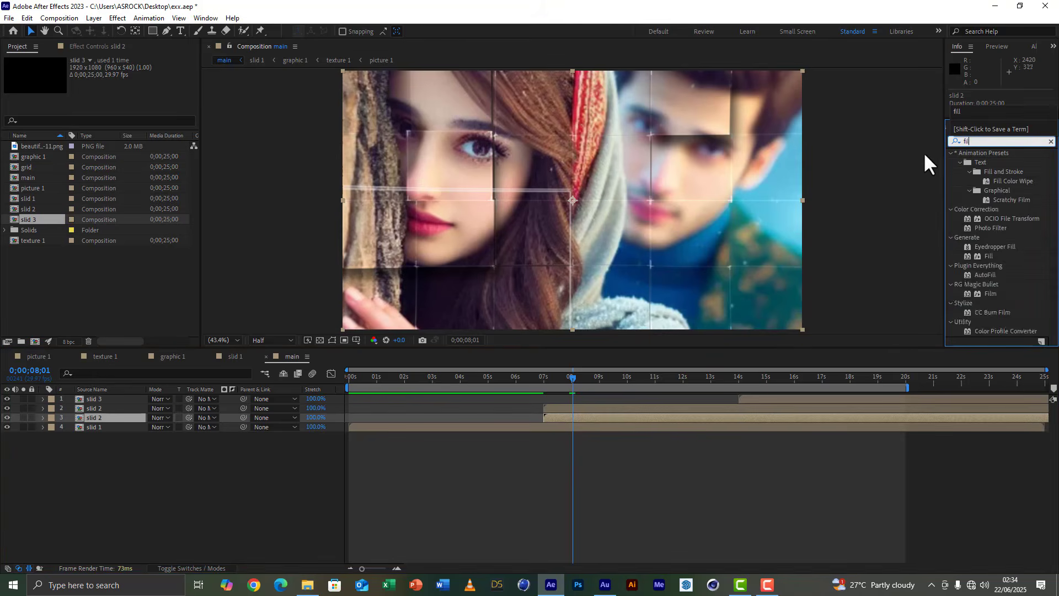
pyautogui.write('l')
pyautogui.doubleClick(989, 209)
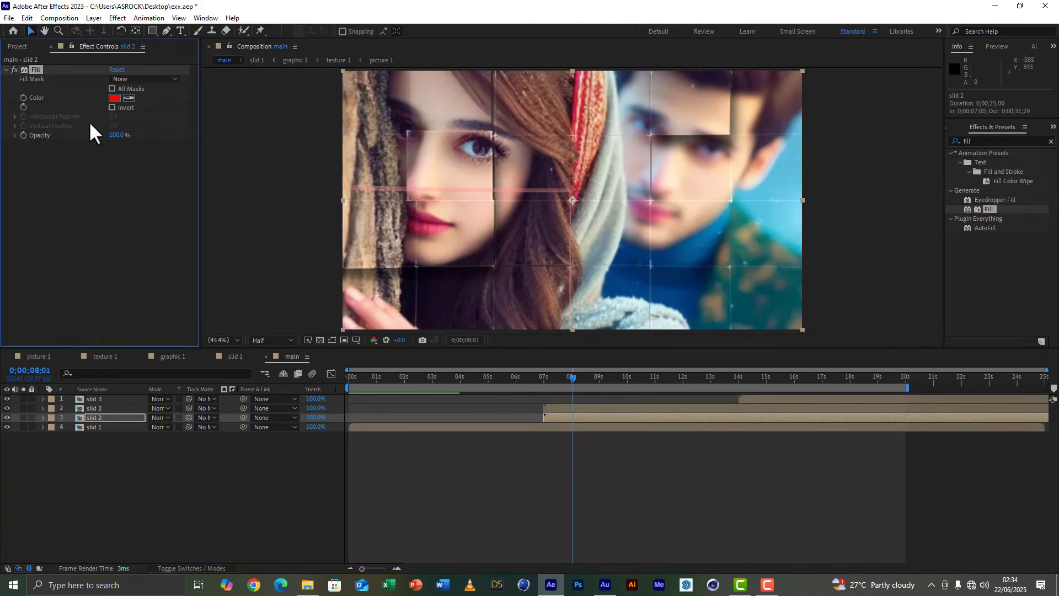
pyautogui.click(115, 98)
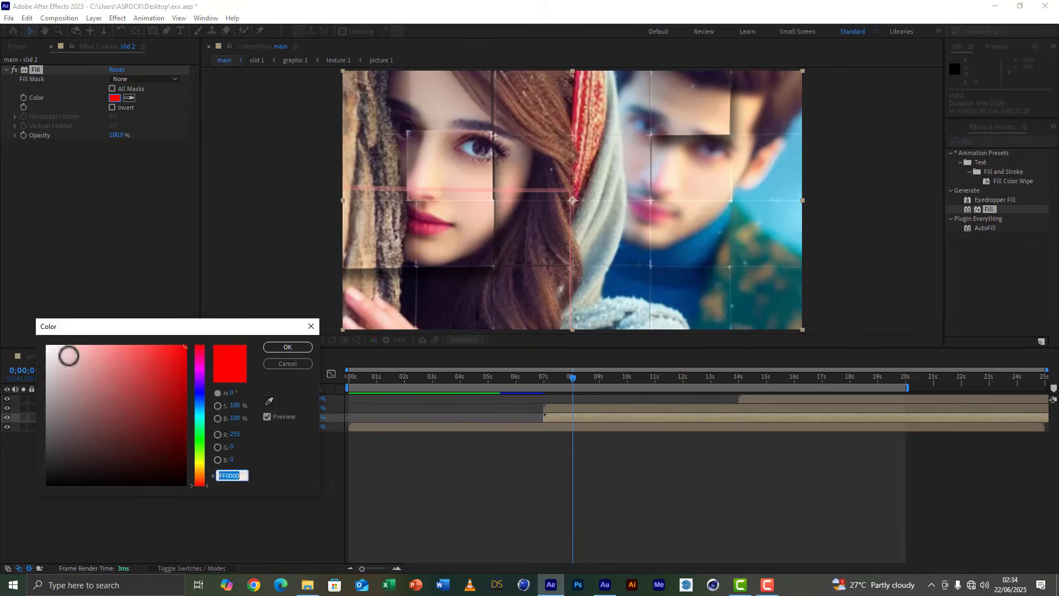
pyautogui.moveTo(69, 355); pyautogui.dragTo(11, 337)
pyautogui.click(287, 348)
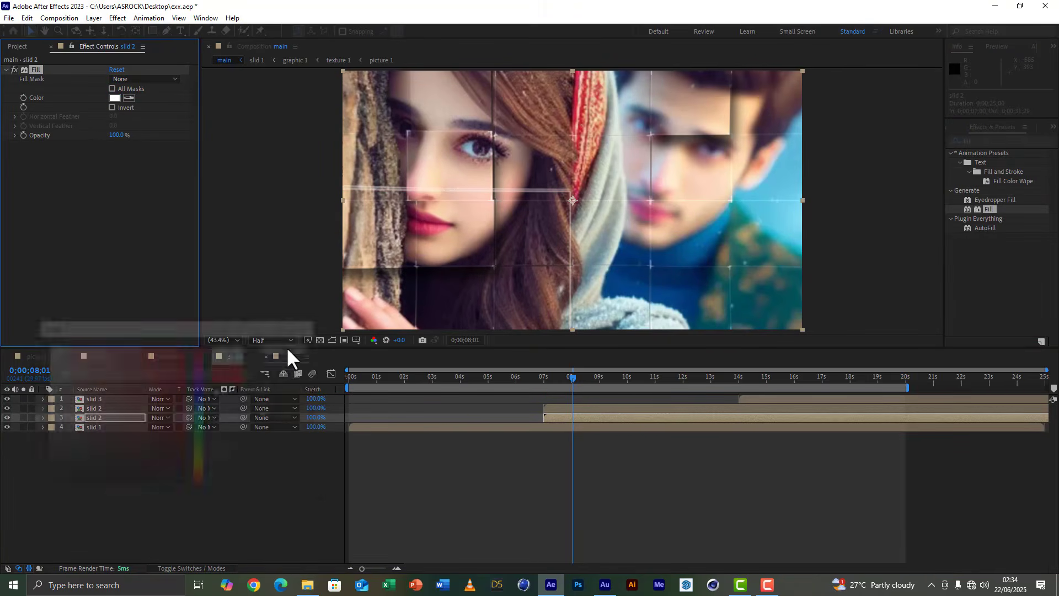
# Set the opacity of the white-filled lower slid 2 layer to 50%.
pyautogui.click(101, 418)
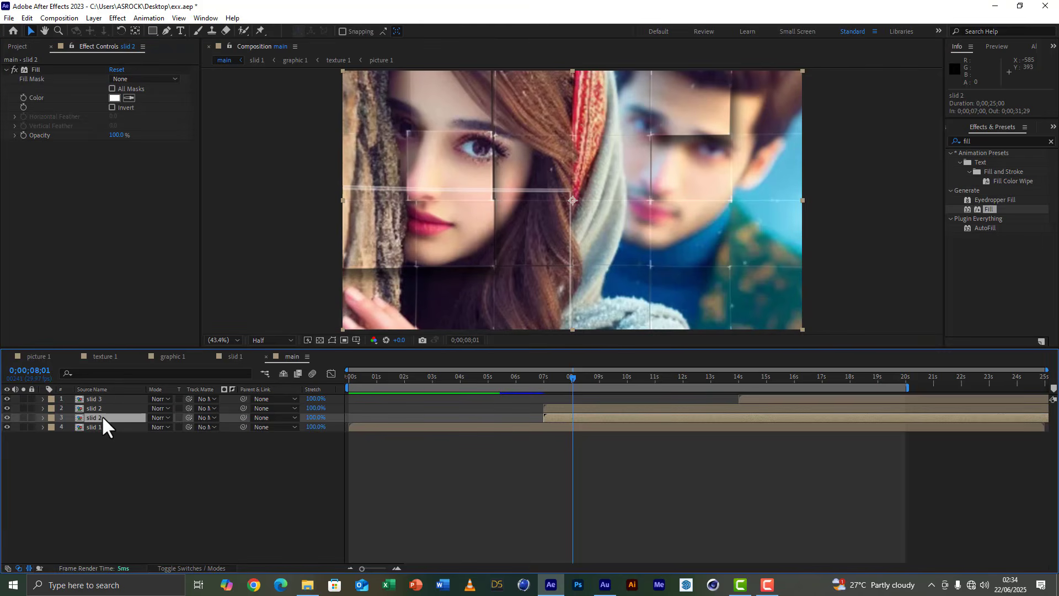
pyautogui.press('t')
pyautogui.click(155, 427)
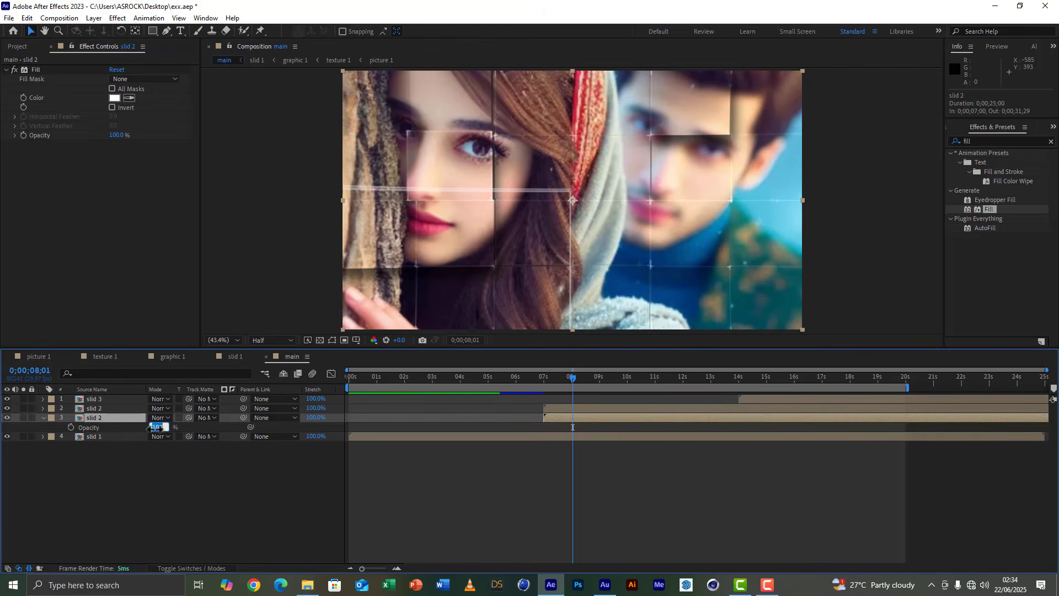
pyautogui.write('50')
pyautogui.click(178, 501)
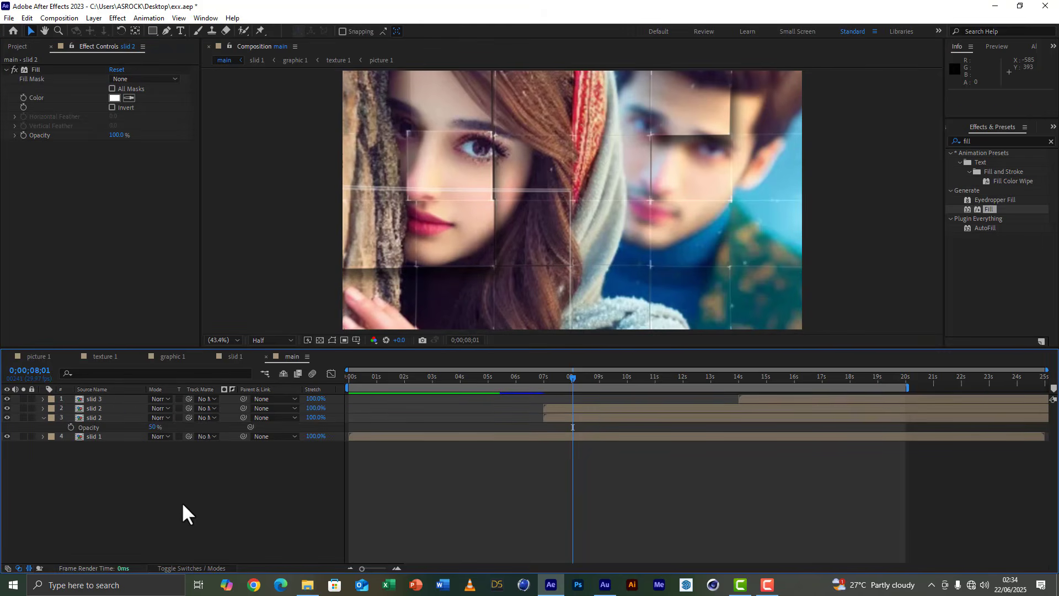
# Collapse the lower slid 2 layer's properties and shift the upper slid 2 layer to start at 0;00;08;01.
pyautogui.click(43, 417)
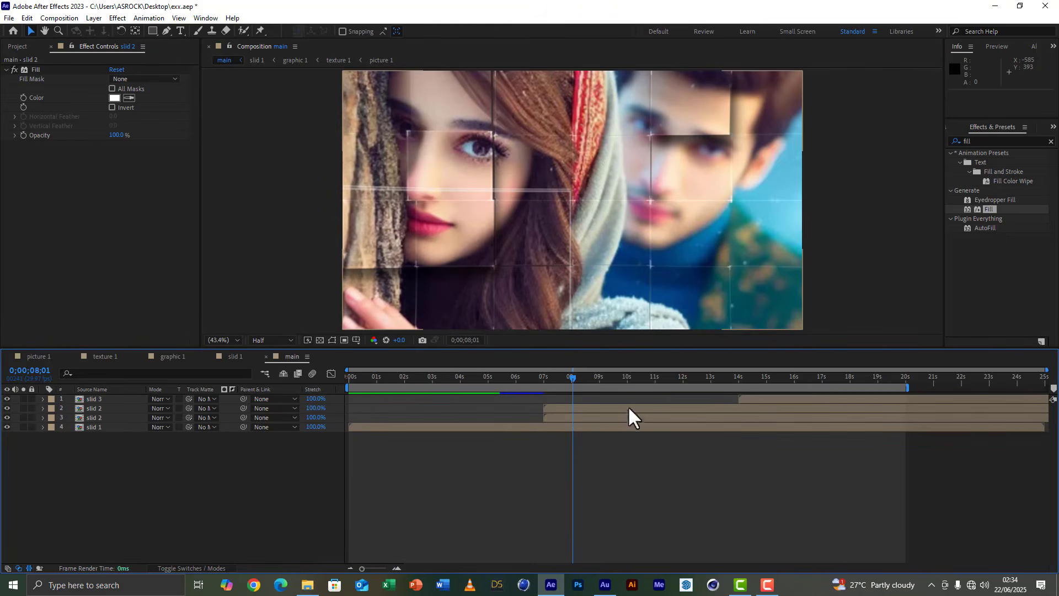
pyautogui.click(561, 406)
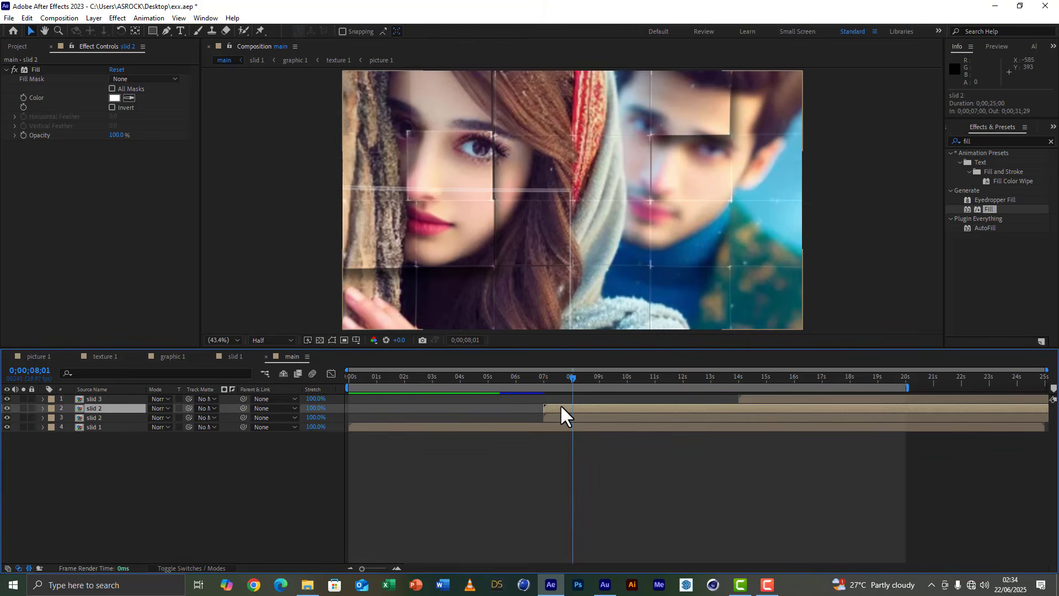
pyautogui.moveTo(561, 407); pyautogui.dragTo(589, 407)
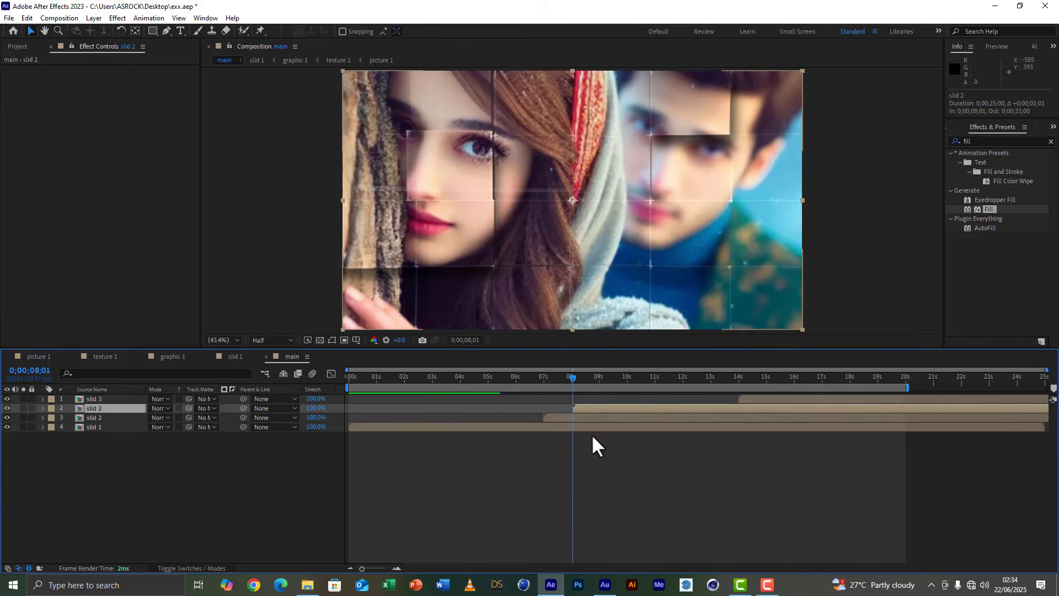
# Move the playhead to 0;00;15;08 and duplicate the slid 3 layer.
pyautogui.click(772, 377)
pyautogui.click(778, 400)
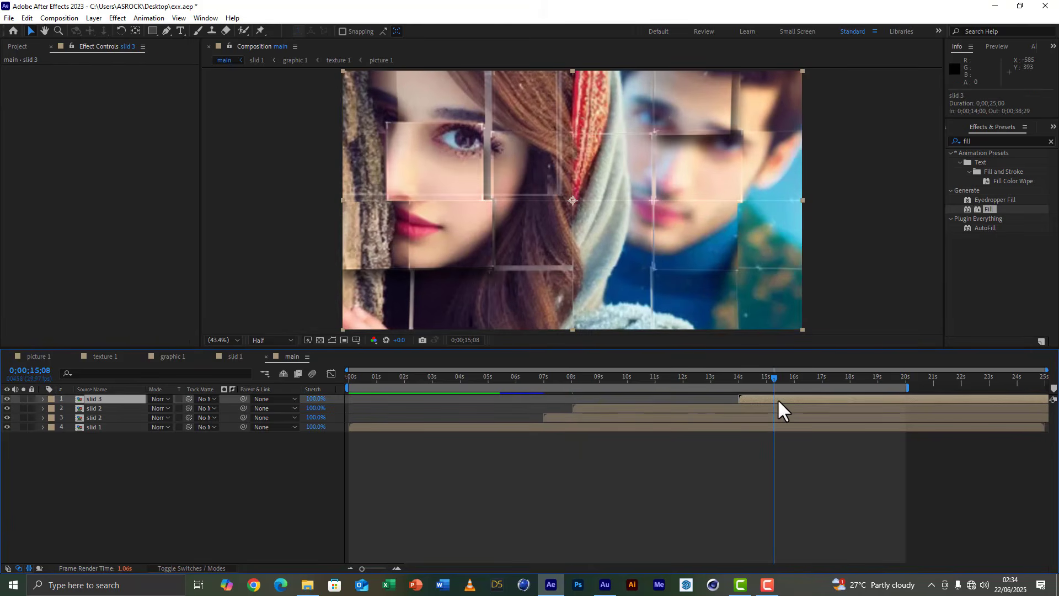
pyautogui.hotkey('ctrl', 'd')
# Apply the Fill effect to the lower slid 3 layer and make it white.
pyautogui.click(777, 406)
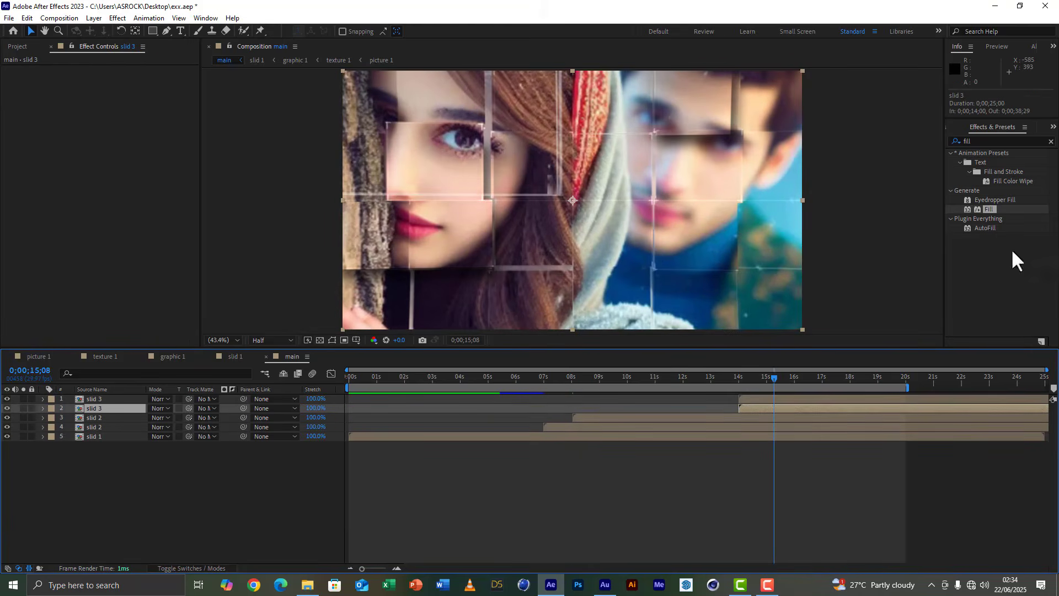
pyautogui.doubleClick(991, 208)
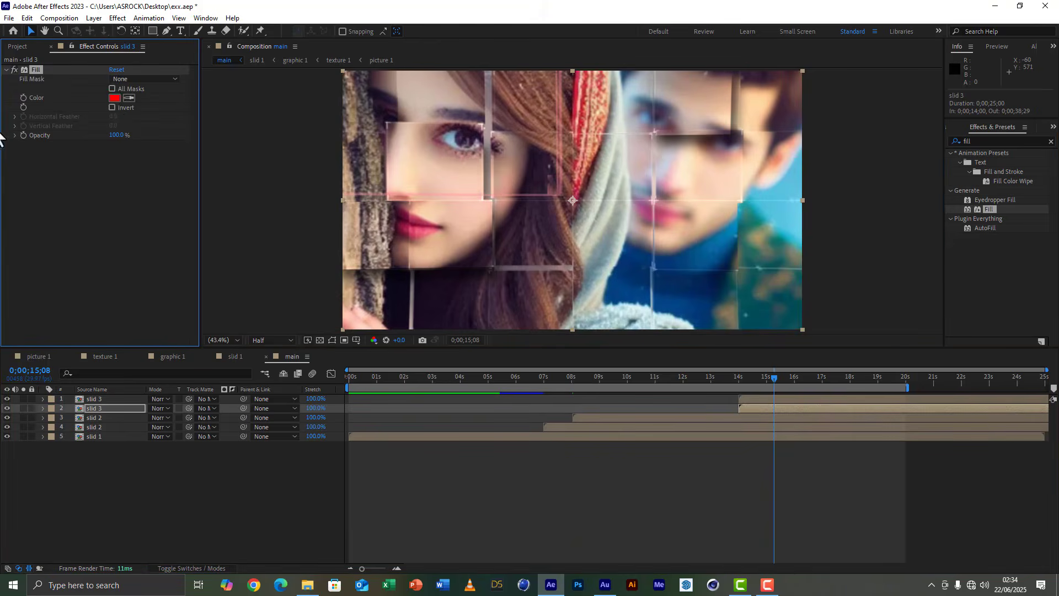
pyautogui.click(114, 98)
pyautogui.moveTo(88, 382); pyautogui.dragTo(17, 302)
pyautogui.click(295, 347)
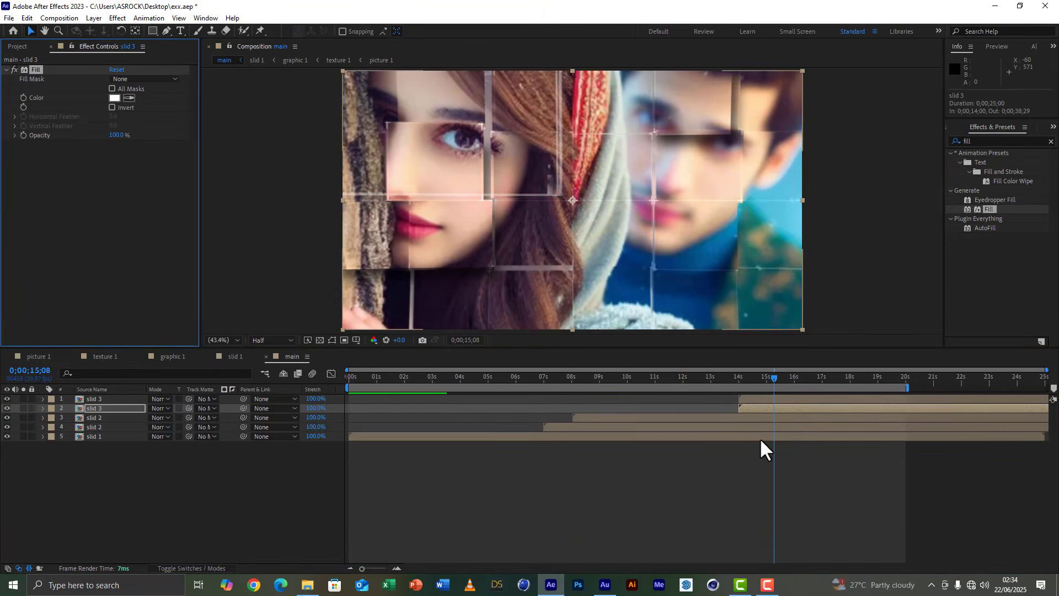
# Set the opacity of the white-filled lower slid 3 layer to 50%.
pyautogui.press('t')
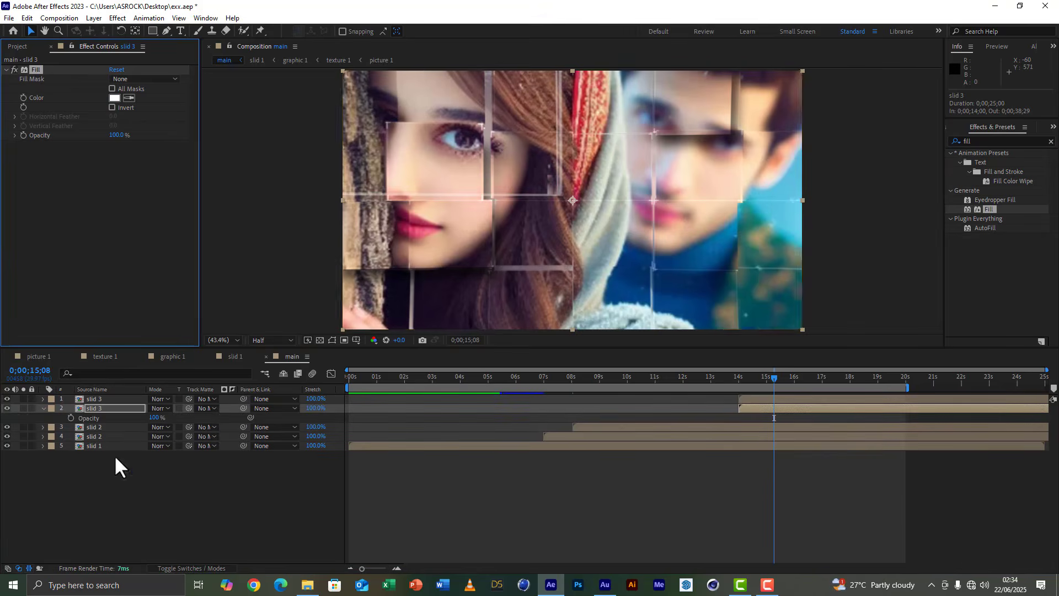
pyautogui.click(155, 418)
pyautogui.write('50')
pyautogui.click(204, 415)
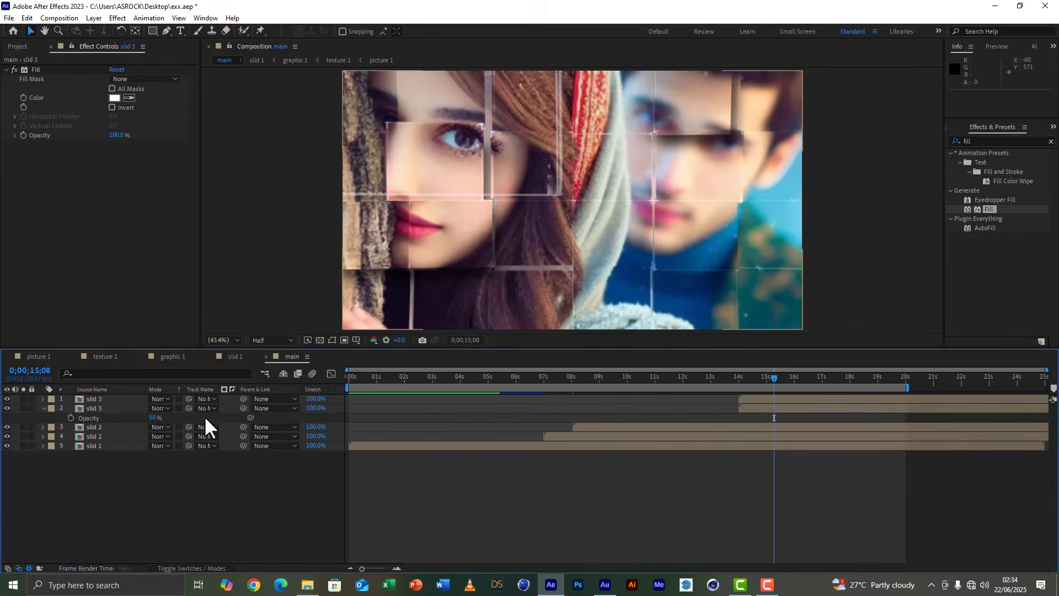
# Shift the upper slid 3 layer to start at 0;00;15;00, collapse the lower one's properties and save the project.
pyautogui.moveTo(747, 397); pyautogui.dragTo(774, 397)
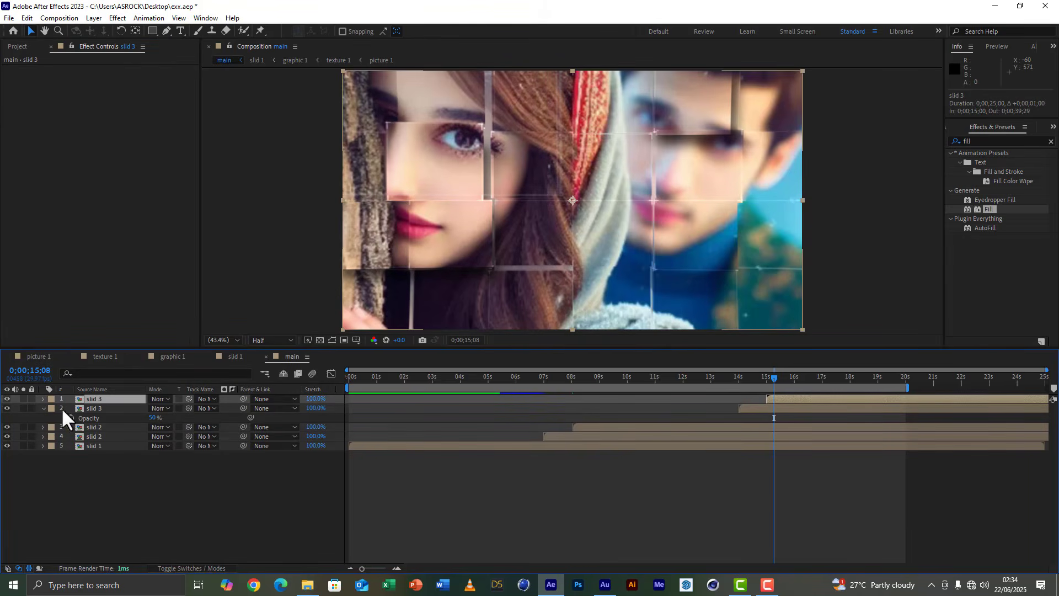
pyautogui.click(43, 408)
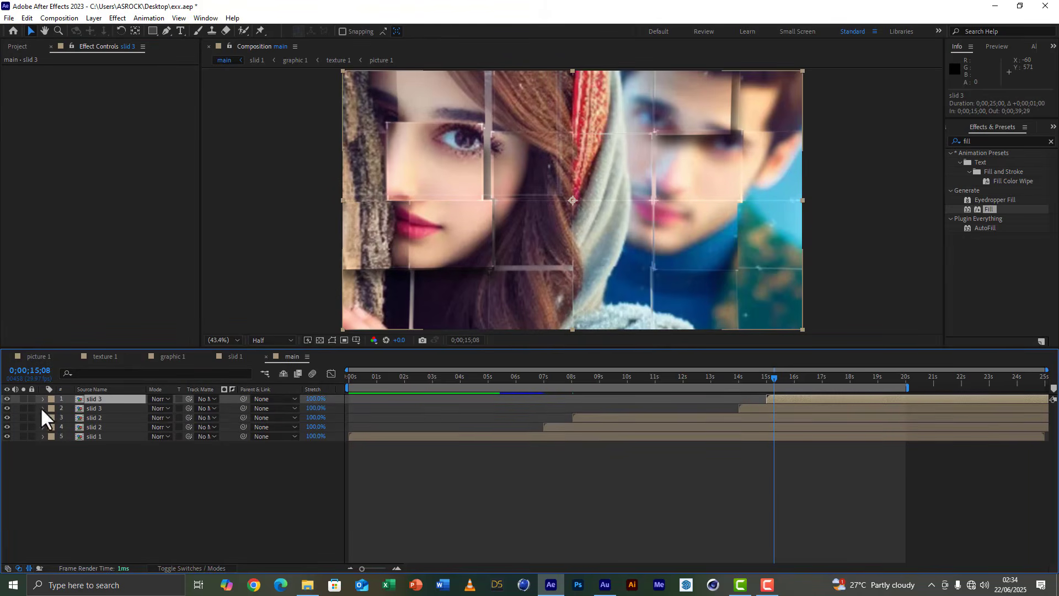
pyautogui.click(10, 22)
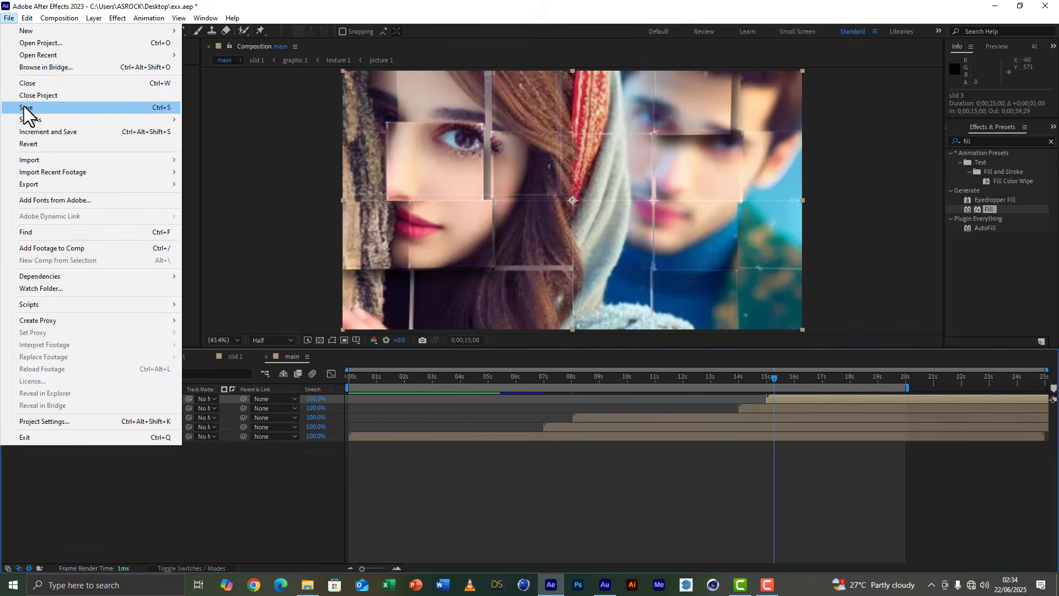
pyautogui.click(21, 104)
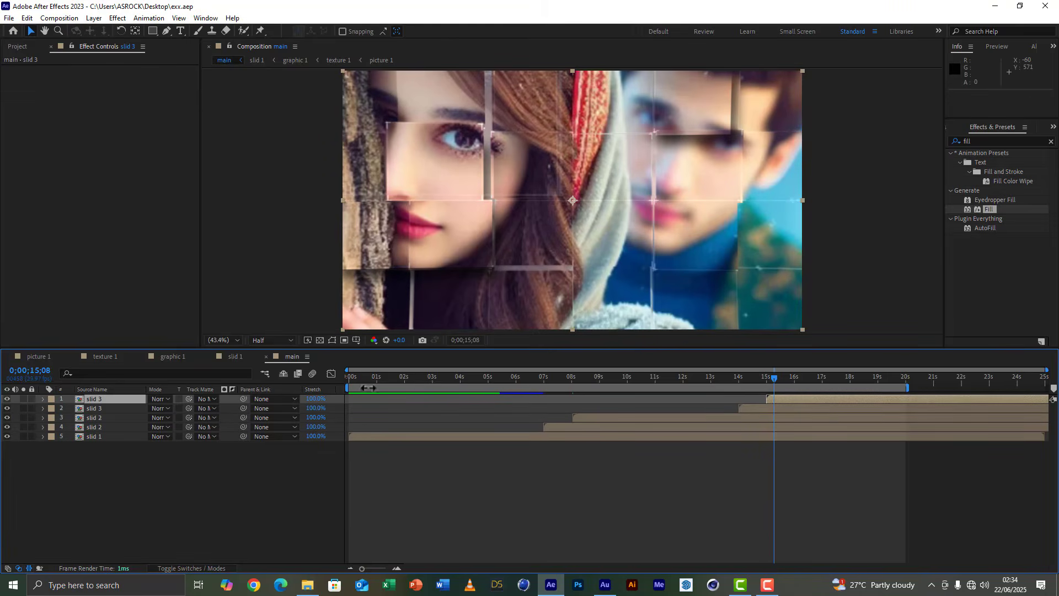
# Create a white 1920 x 1080 px solid in the main composition and place it beneath all the slide layers.
pyautogui.click(367, 378)
pyautogui.moveTo(366, 379); pyautogui.dragTo(373, 379)
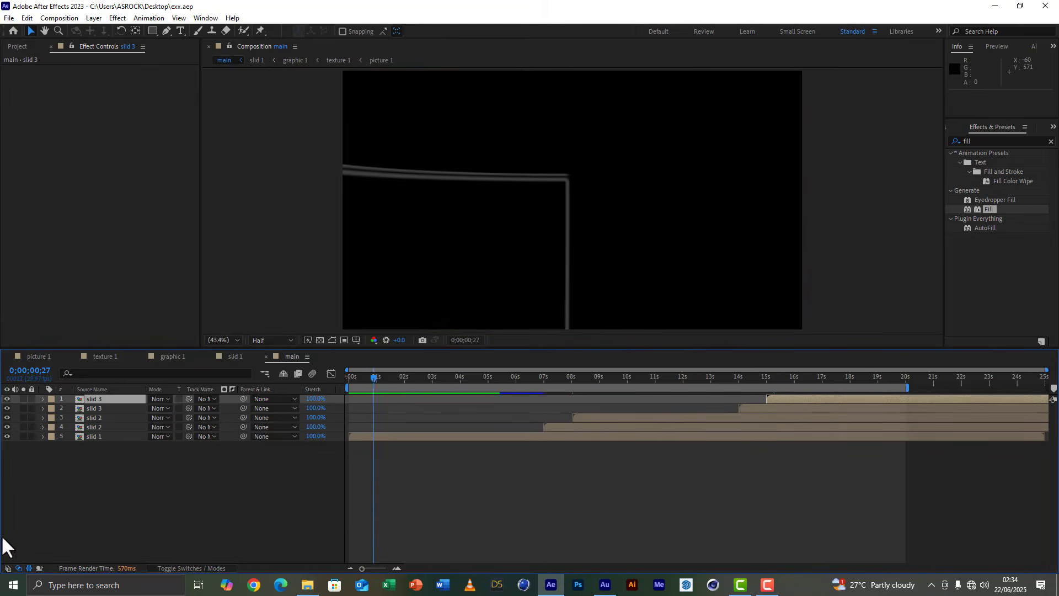
pyautogui.rightClick(67, 519)
pyautogui.moveTo(124, 386)
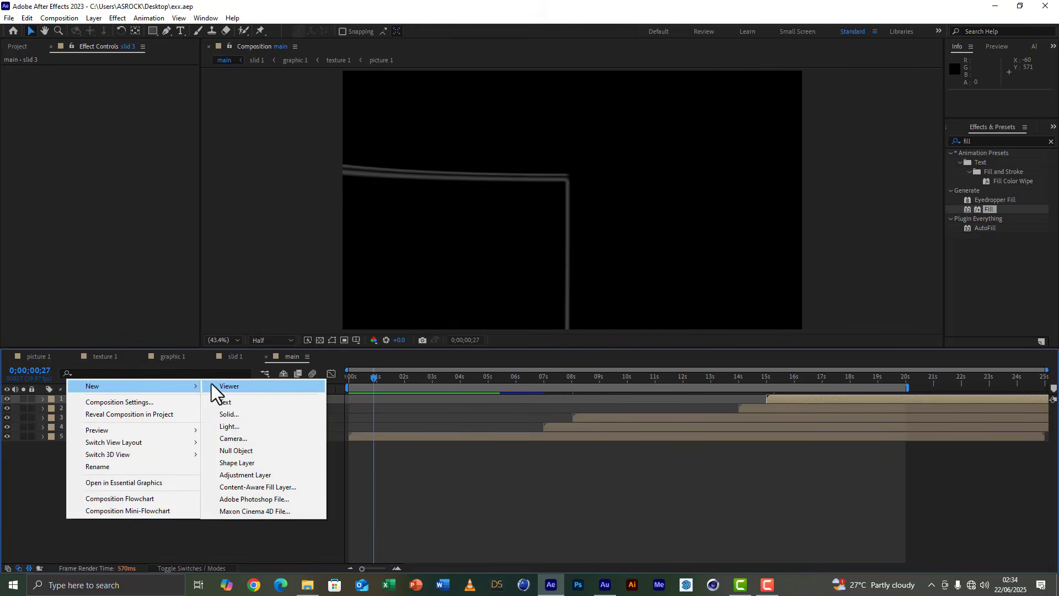
pyautogui.click(230, 415)
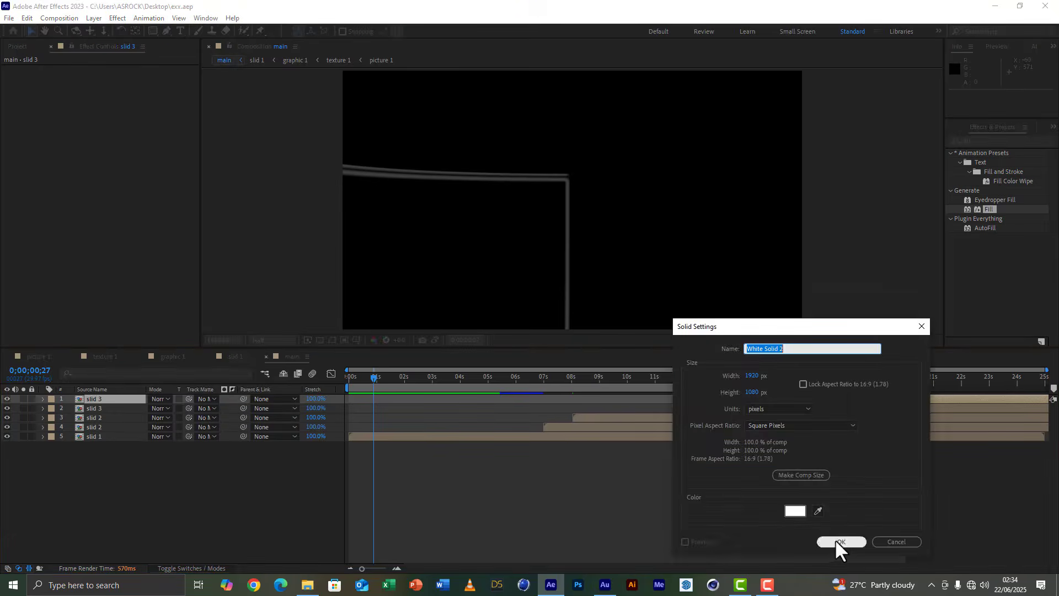
pyautogui.click(835, 539)
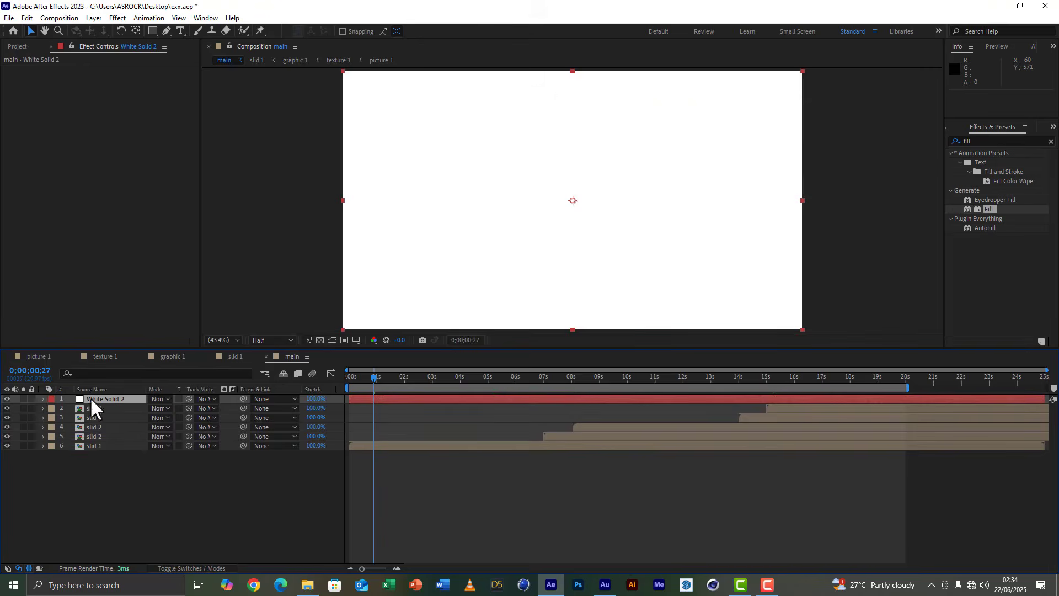
pyautogui.moveTo(91, 401); pyautogui.dragTo(108, 483)
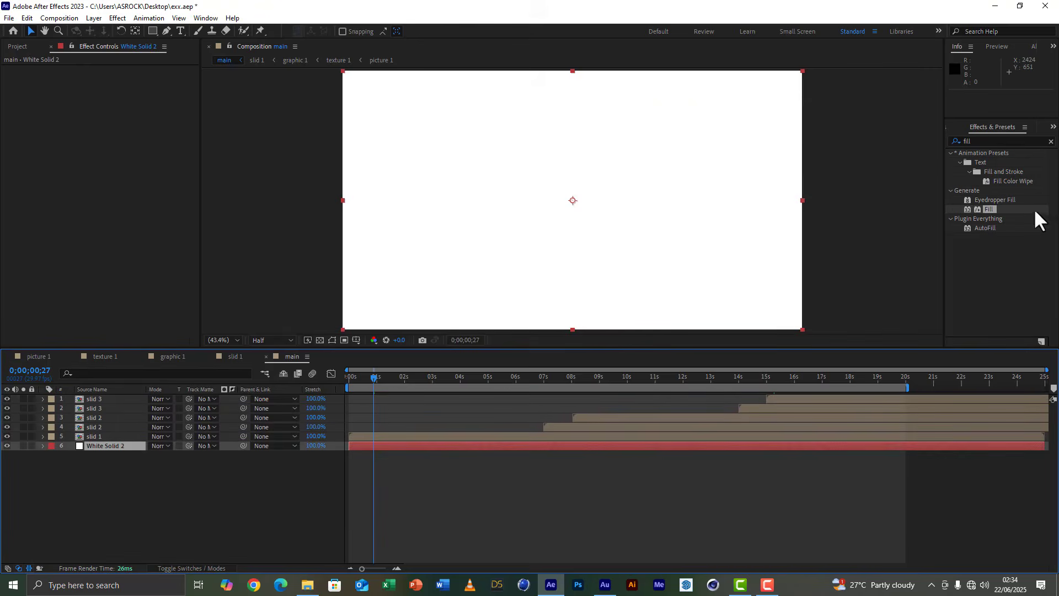
# Apply the Grid effect to the white solid and set the grid's border to 1.
pyautogui.click(986, 142)
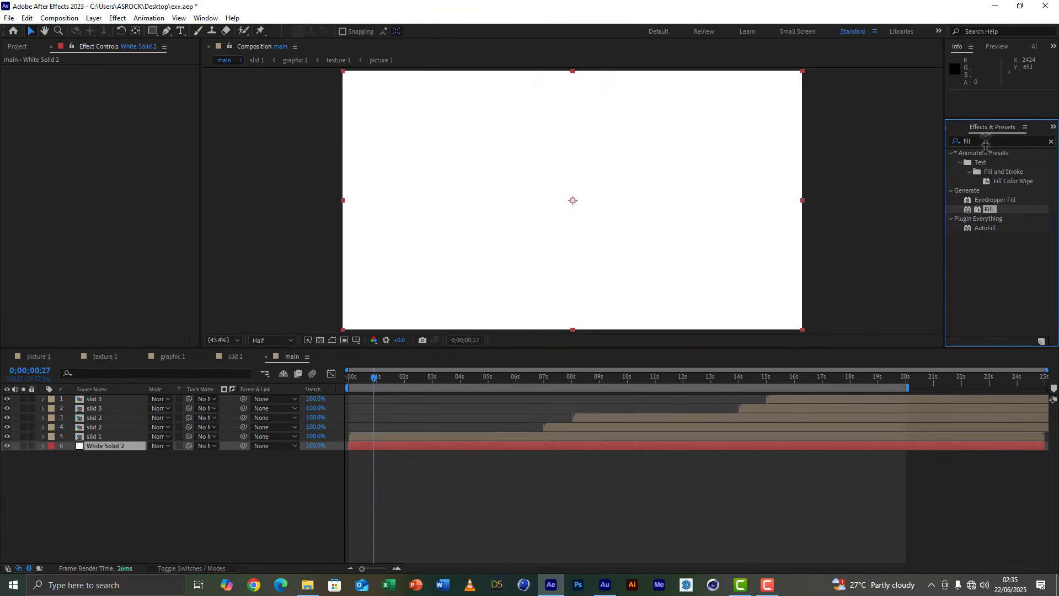
pyautogui.doubleClick(986, 142)
pyautogui.write('grid')
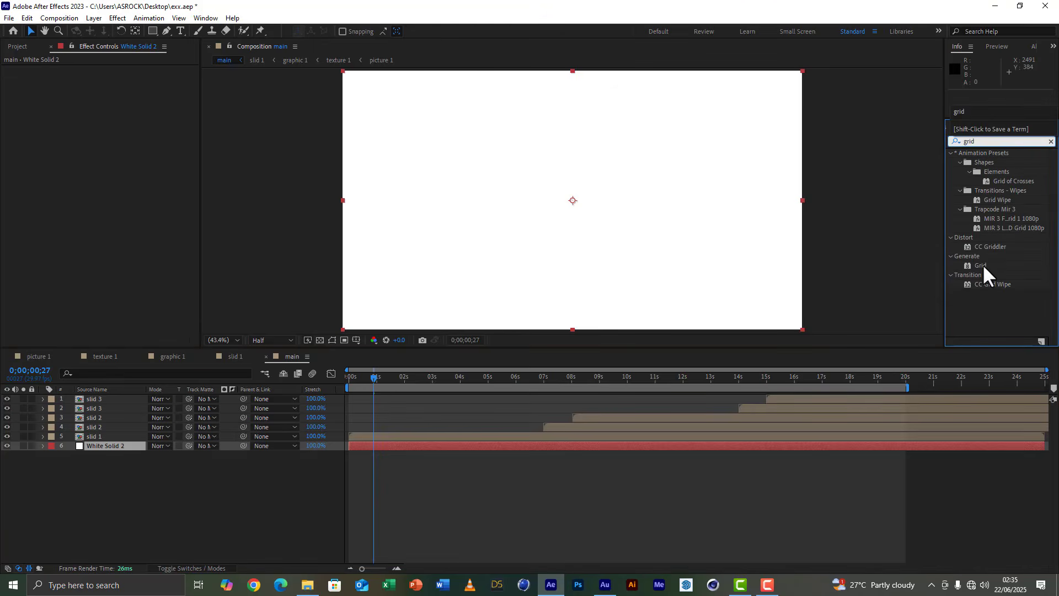
pyautogui.doubleClick(983, 266)
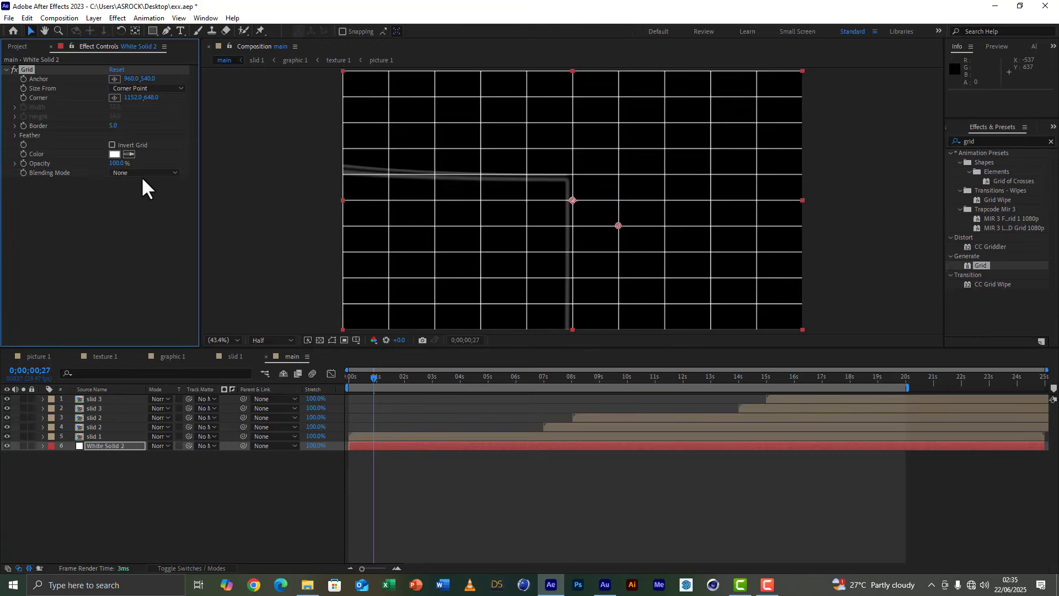
pyautogui.click(116, 125)
pyautogui.write('1')
pyautogui.click(132, 212)
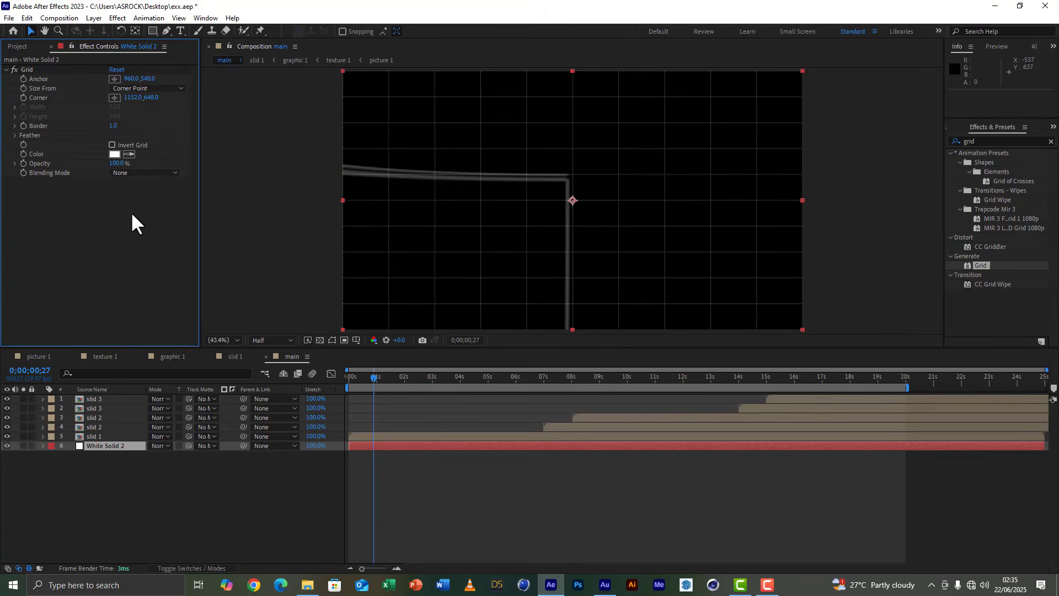
# Lower the Grid effect's opacity on the white solid, trying 50% before settling on 30%.
pyautogui.click(117, 163)
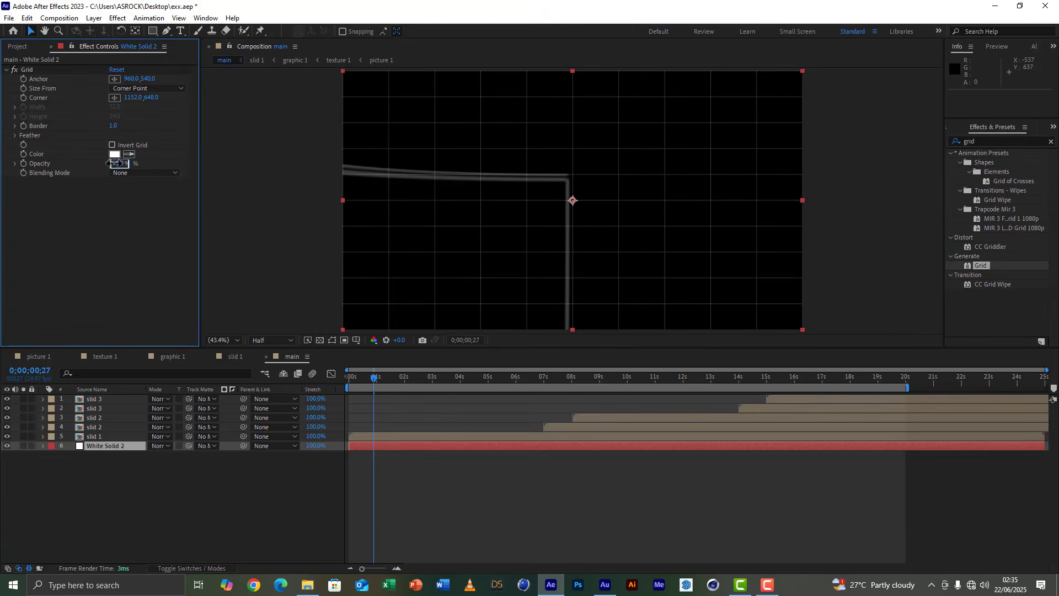
pyautogui.write('50')
pyautogui.click(118, 231)
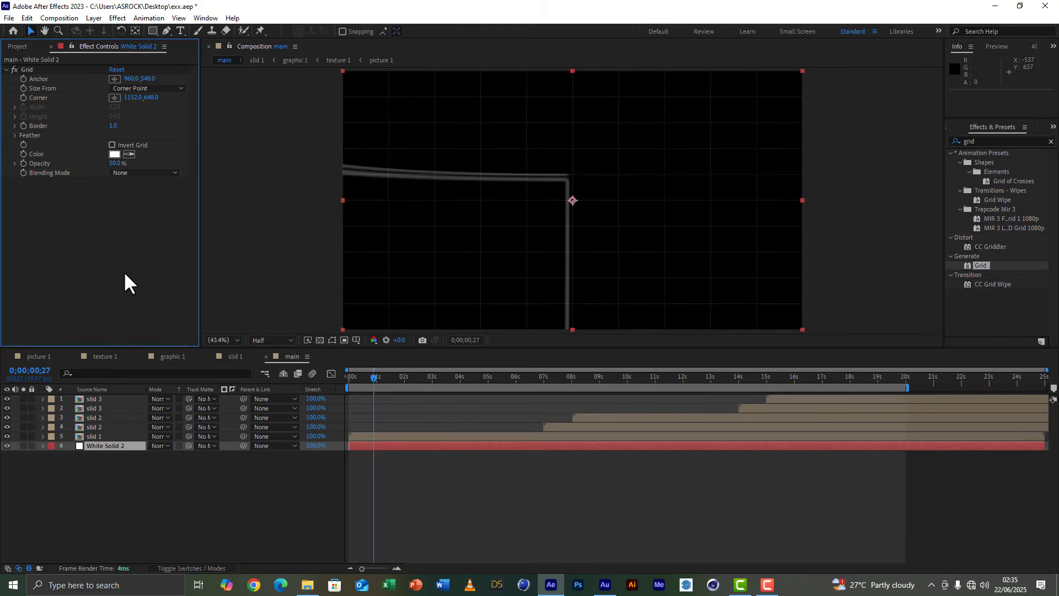
pyautogui.click(117, 163)
pyautogui.write('30')
pyautogui.click(115, 228)
# Add a text layer reading "SLIDESHOW" above the grid solid.
pyautogui.click(179, 30)
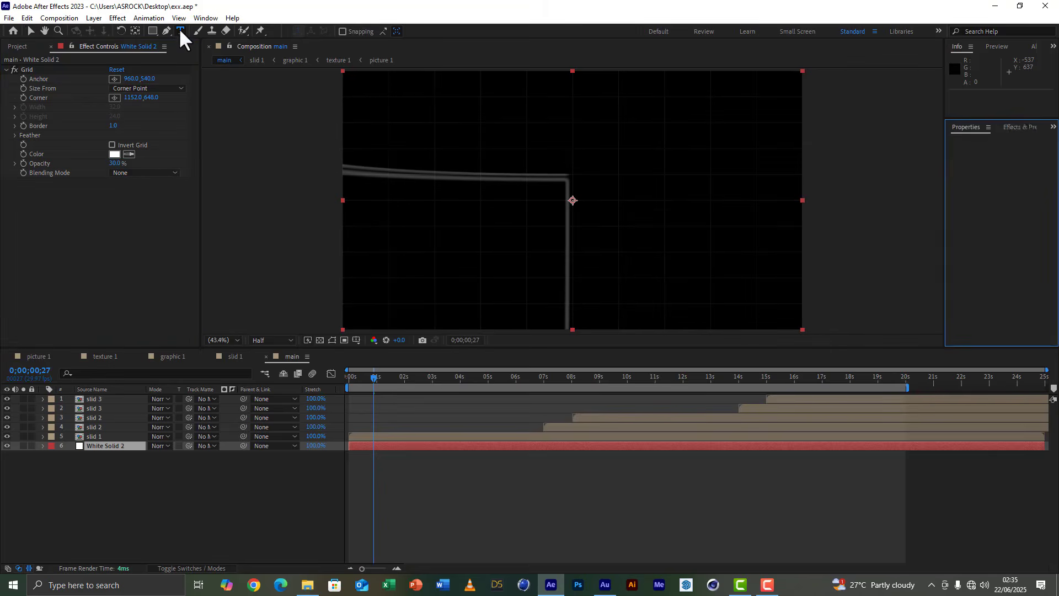
pyautogui.click(502, 196)
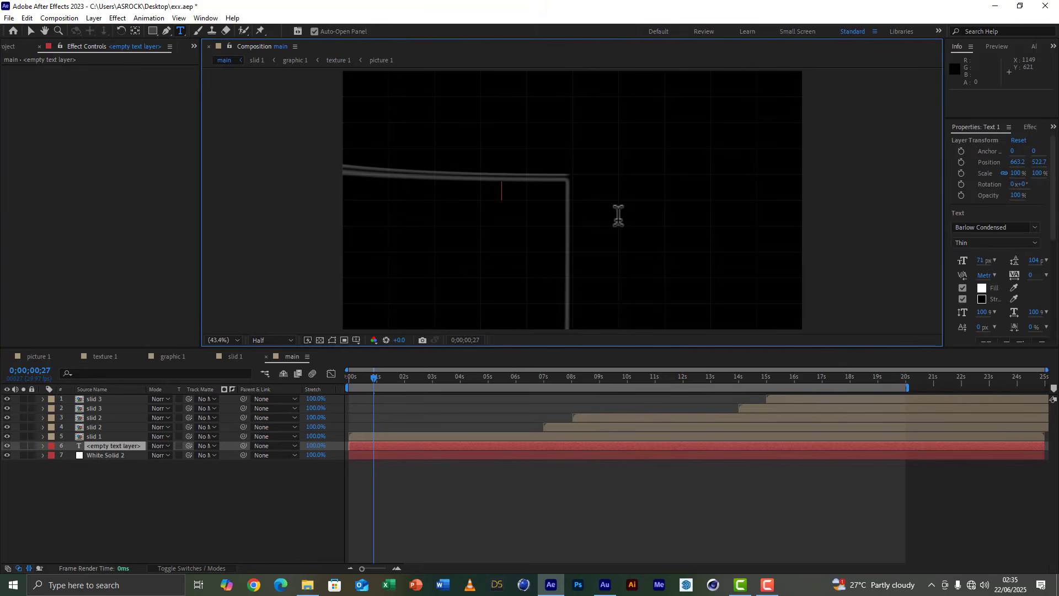
pyautogui.write('SLIDE')
pyautogui.write('SHOW')
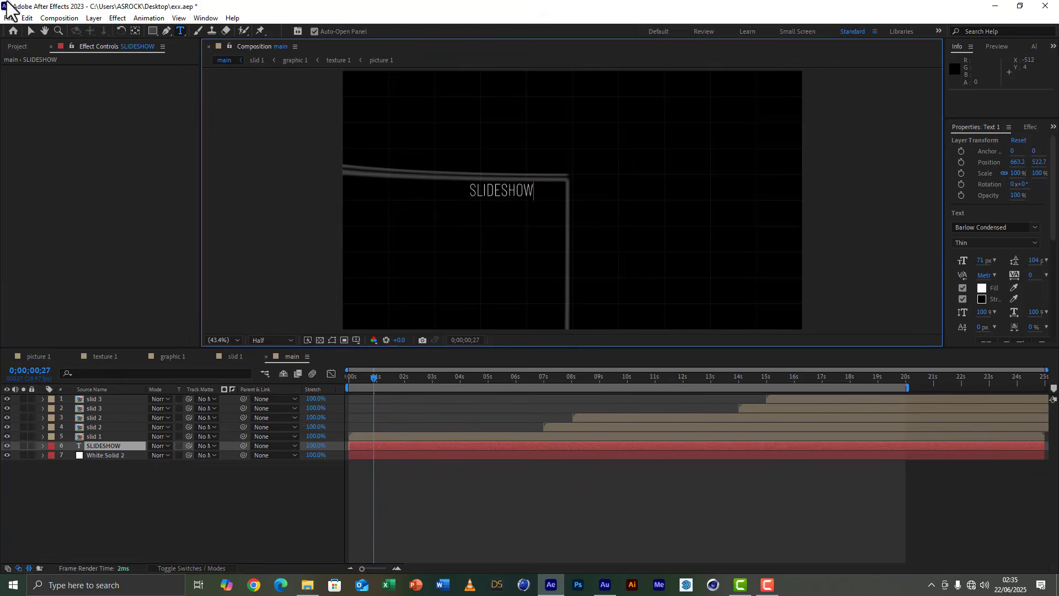
# Move the SLIDESHOW text to the frame's center, about 953, 546, and set its font size to 132 px.
pyautogui.click(30, 31)
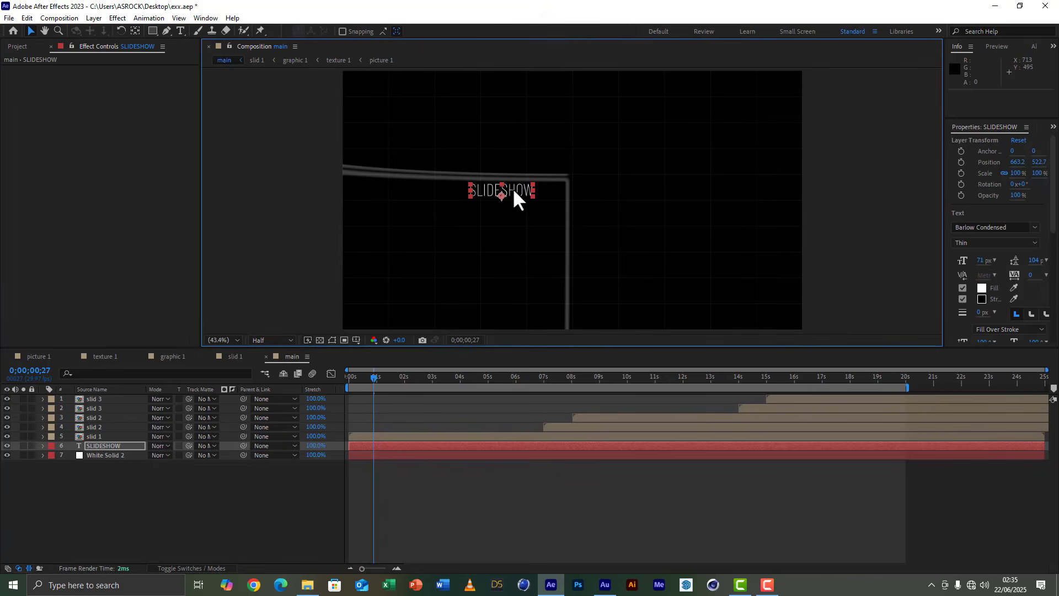
pyautogui.moveTo(512, 188); pyautogui.dragTo(583, 195)
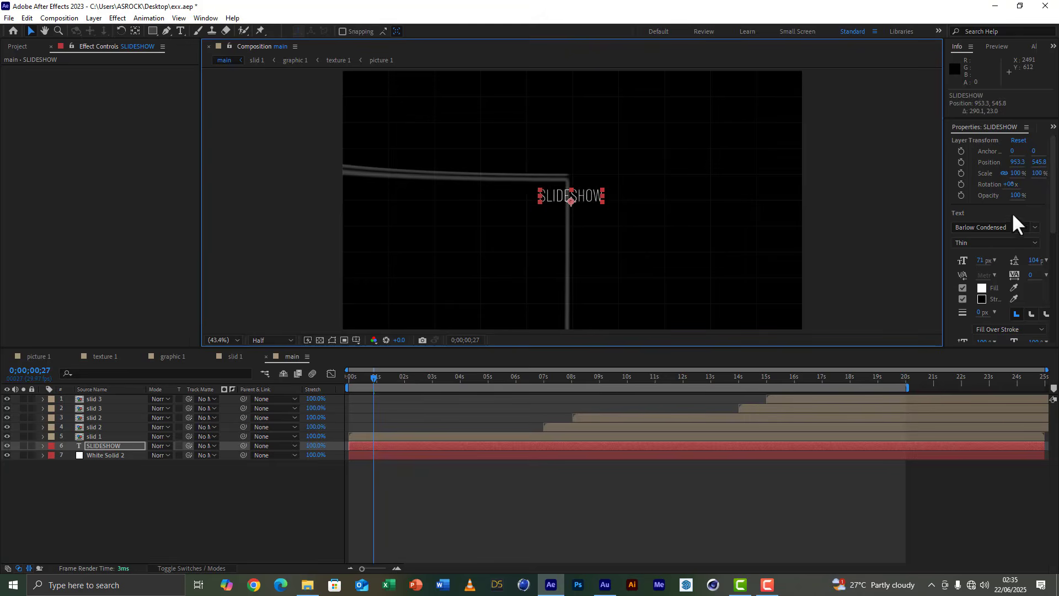
pyautogui.moveTo(988, 263); pyautogui.dragTo(1020, 257)
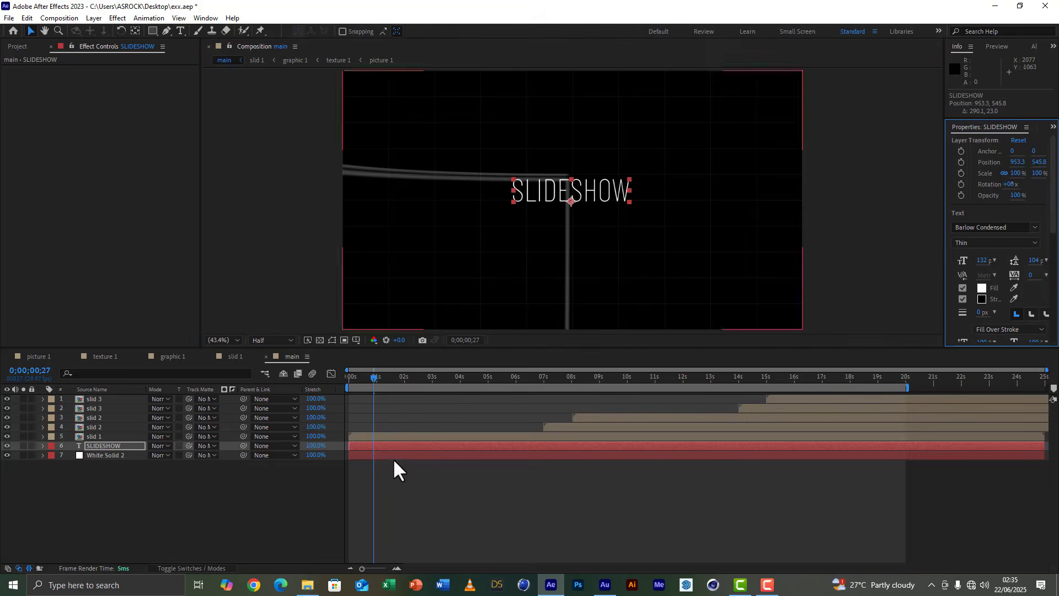
# Add a Tracking animator to the SLIDESHOW text layer and keyframe its tracking at 0;00;00;00.
pyautogui.click(108, 445)
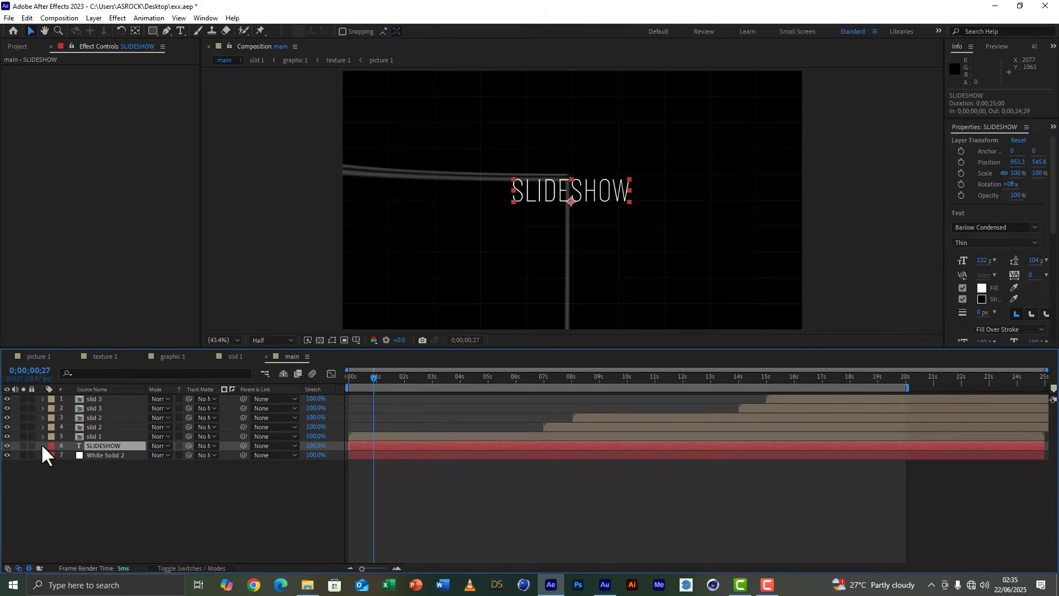
pyautogui.click(42, 445)
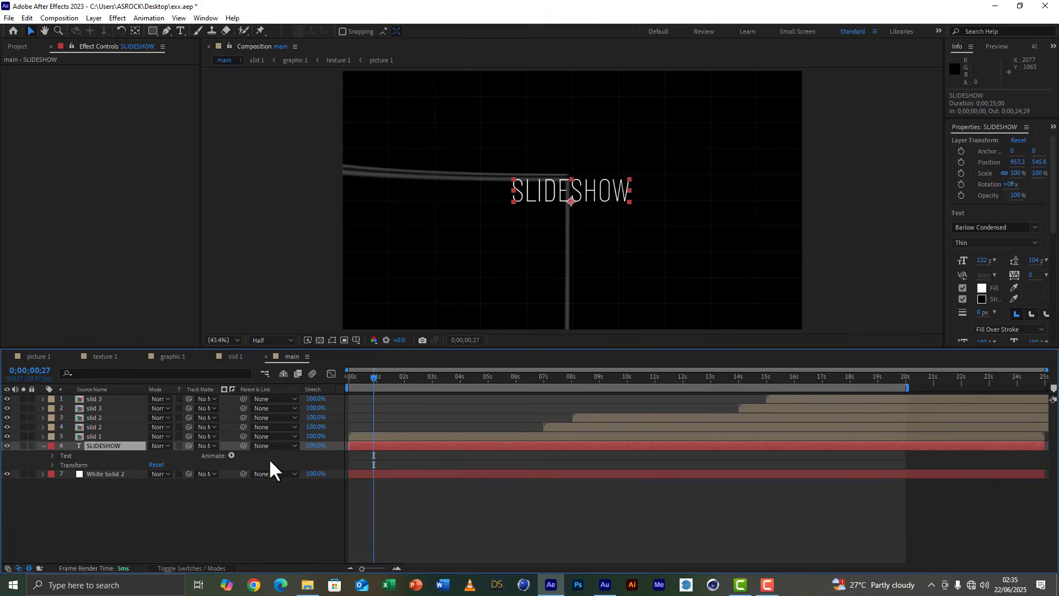
pyautogui.click(232, 455)
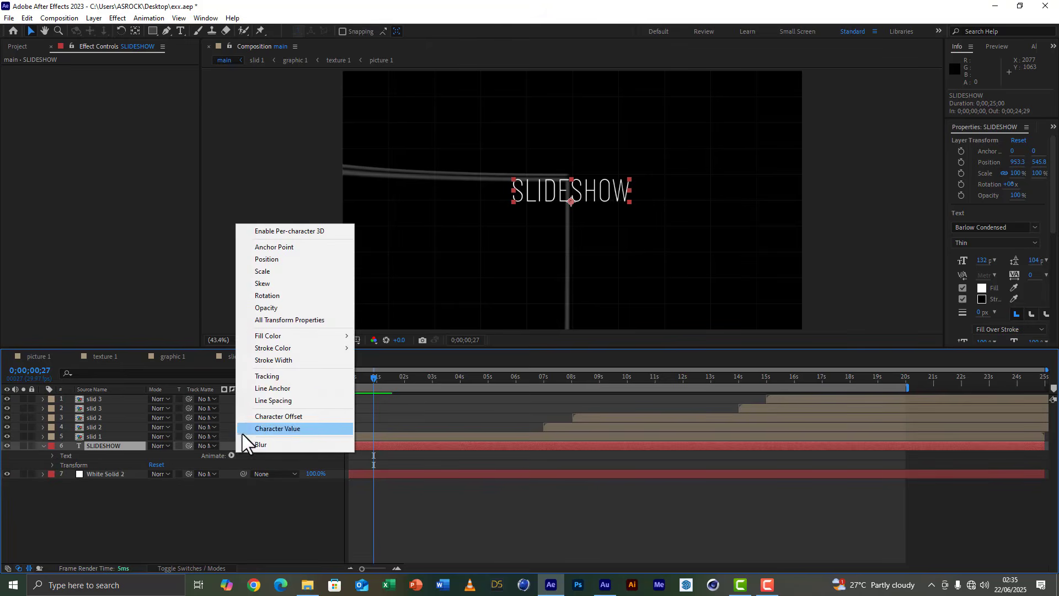
pyautogui.click(276, 376)
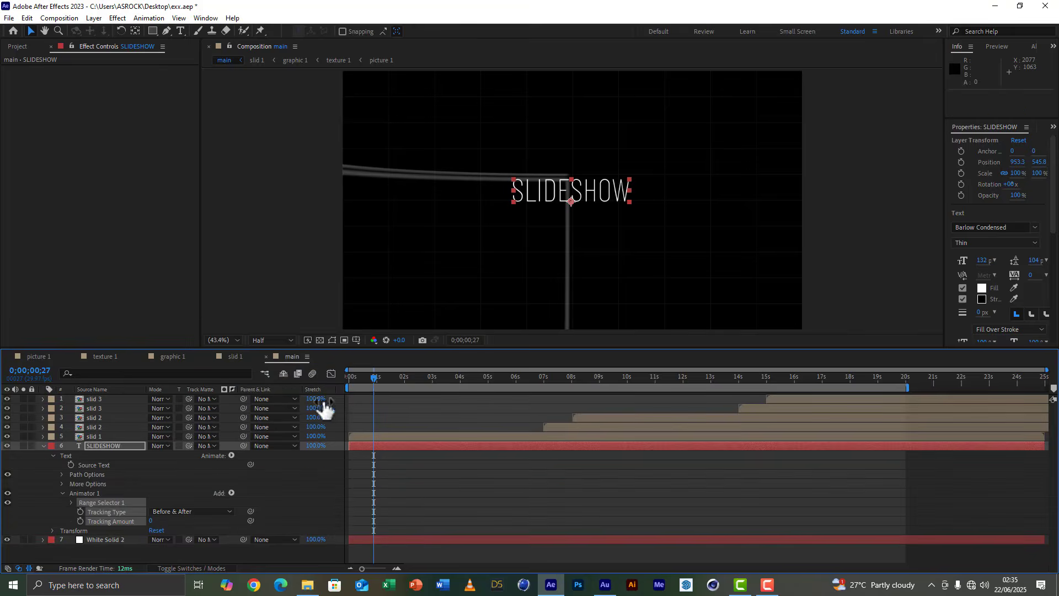
pyautogui.moveTo(371, 379); pyautogui.dragTo(336, 373)
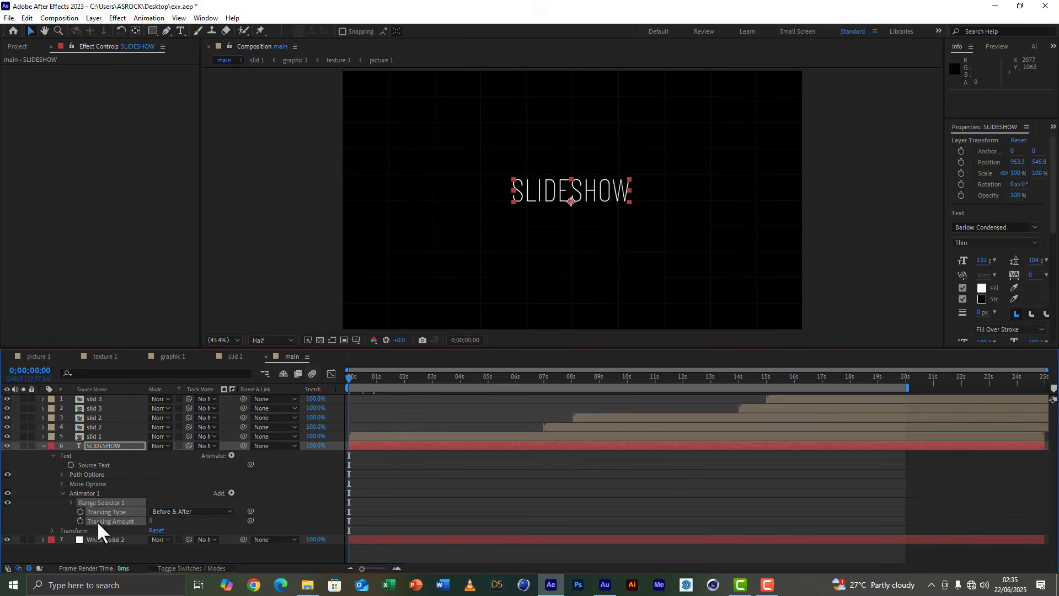
pyautogui.click(80, 521)
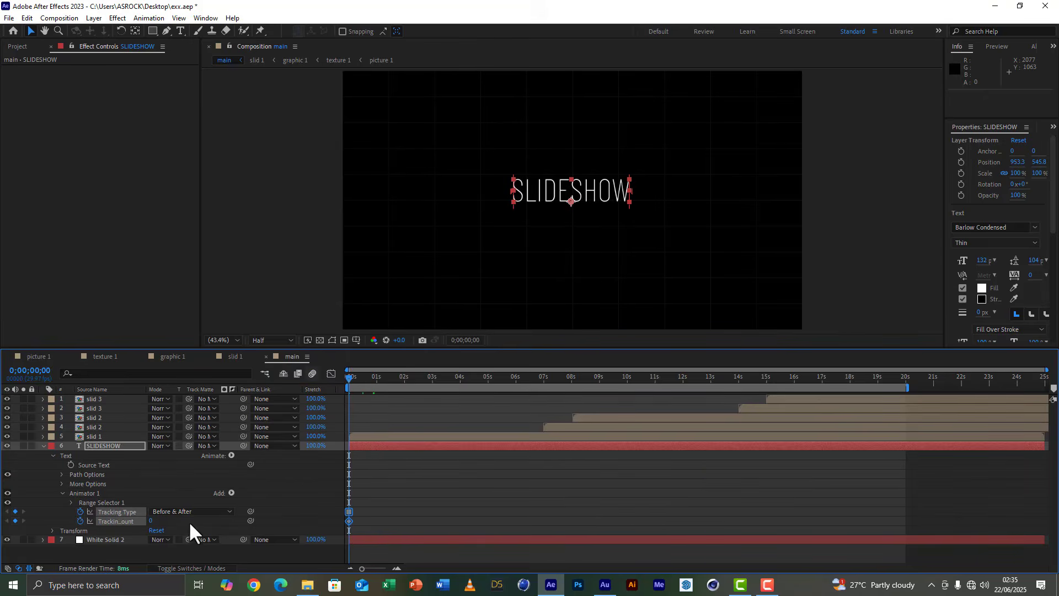
pyautogui.click(402, 471)
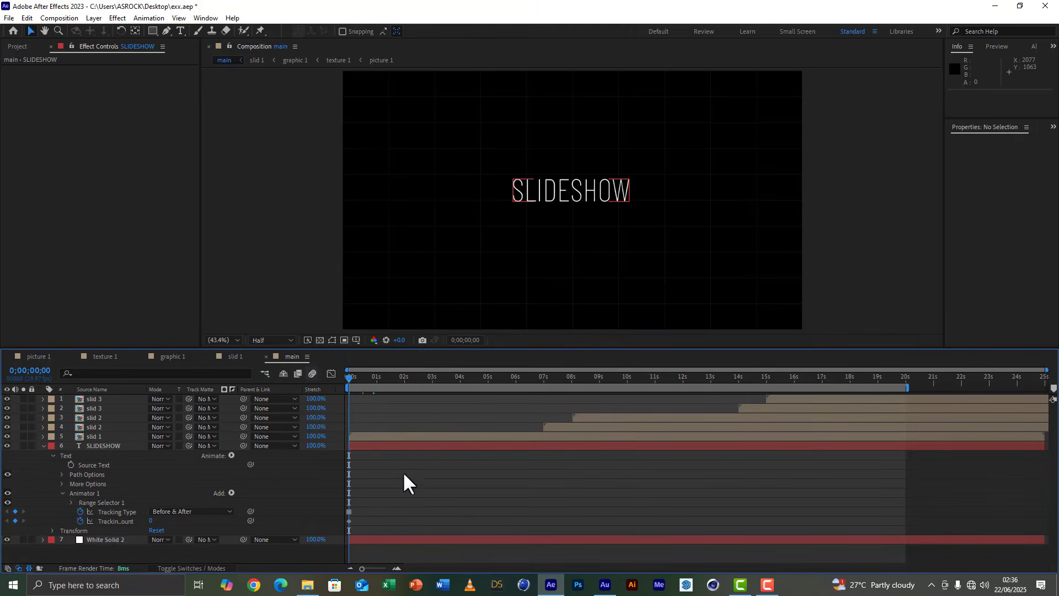
# Set the title's tracking amount to 77 at 0;00;08;00 and collapse the layer's properties.
pyautogui.click(570, 376)
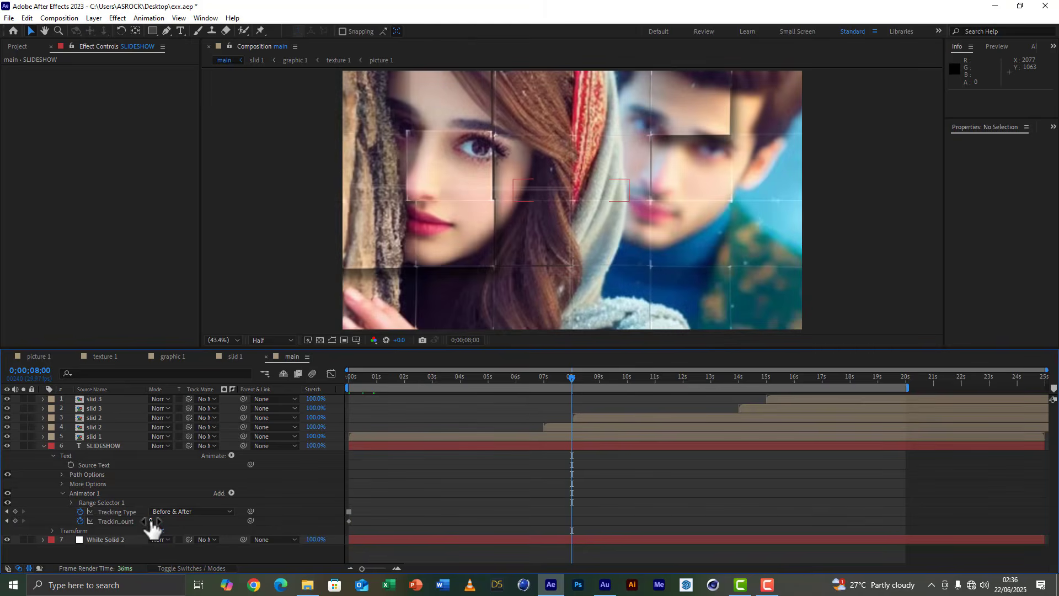
pyautogui.moveTo(151, 522); pyautogui.dragTo(194, 522)
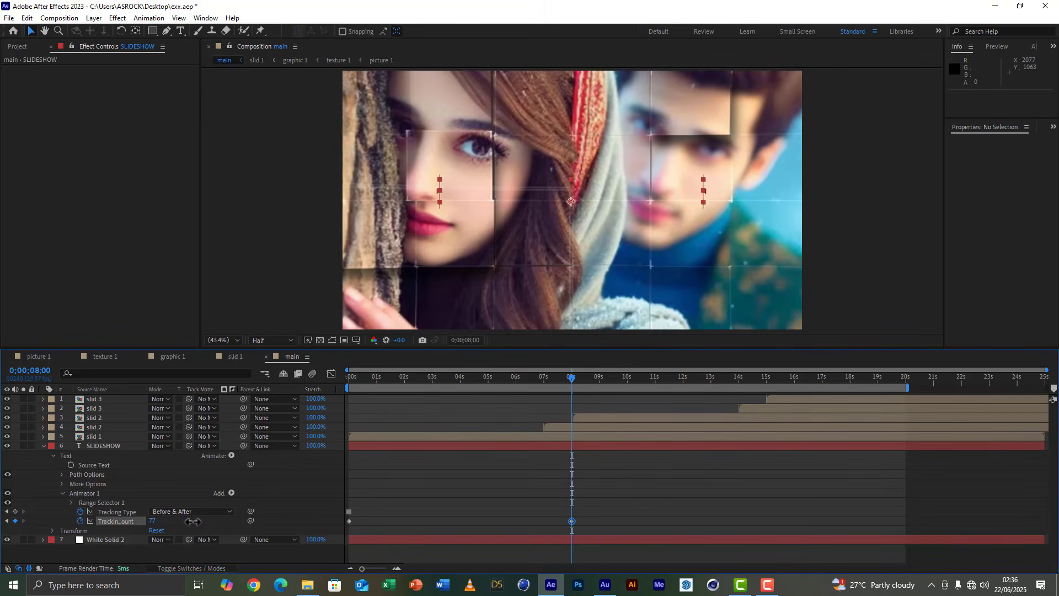
pyautogui.click(43, 445)
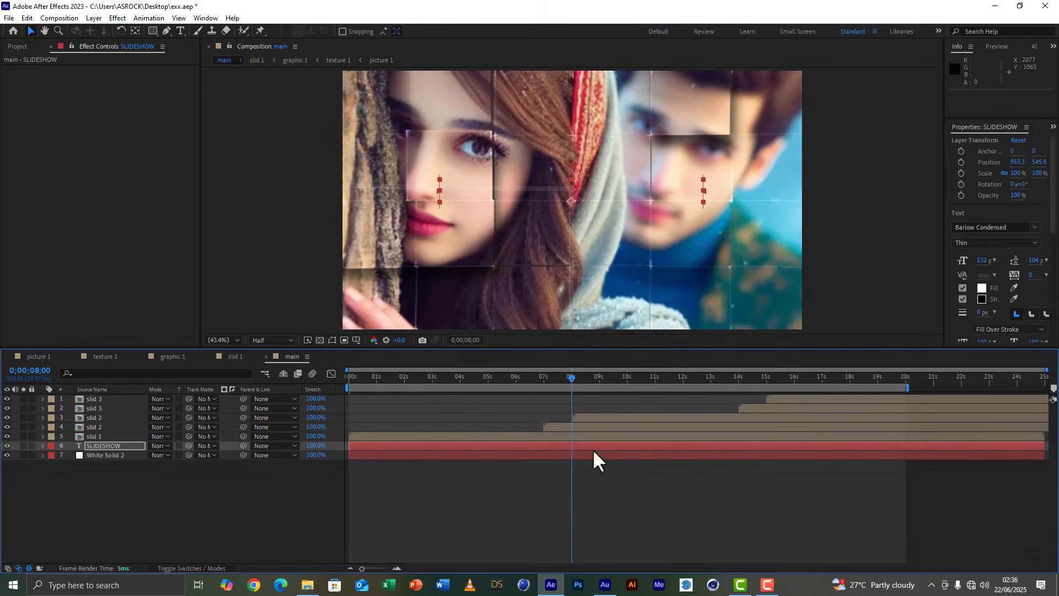
# Save the project, then enlarge the timeline area and return the playhead to 0;00;00;00.
pyautogui.click(9, 18)
pyautogui.click(28, 106)
pyautogui.moveTo(511, 348); pyautogui.dragTo(519, 312)
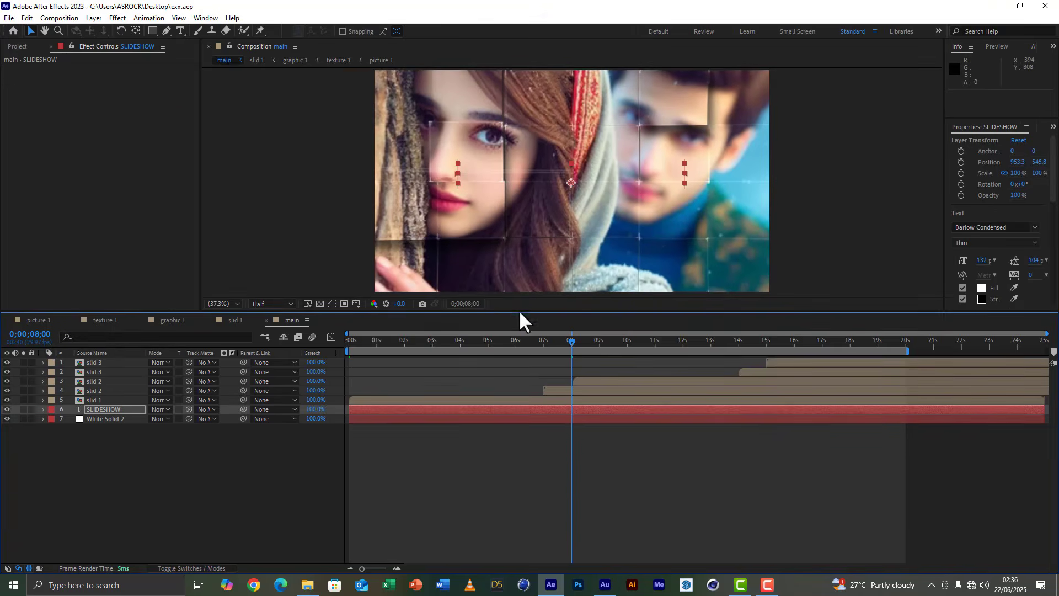
pyautogui.moveTo(365, 339); pyautogui.dragTo(319, 338)
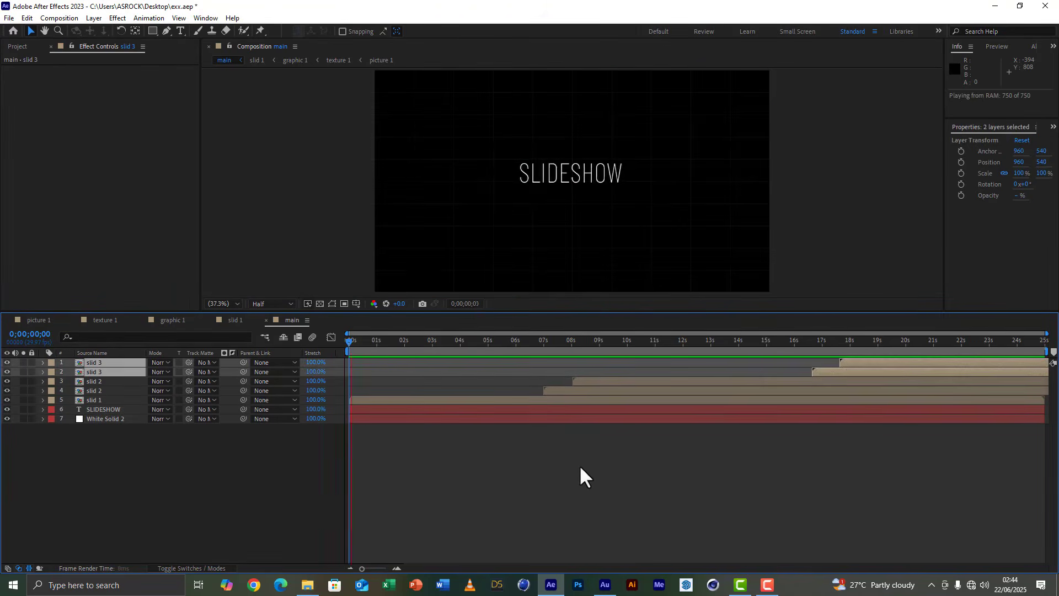